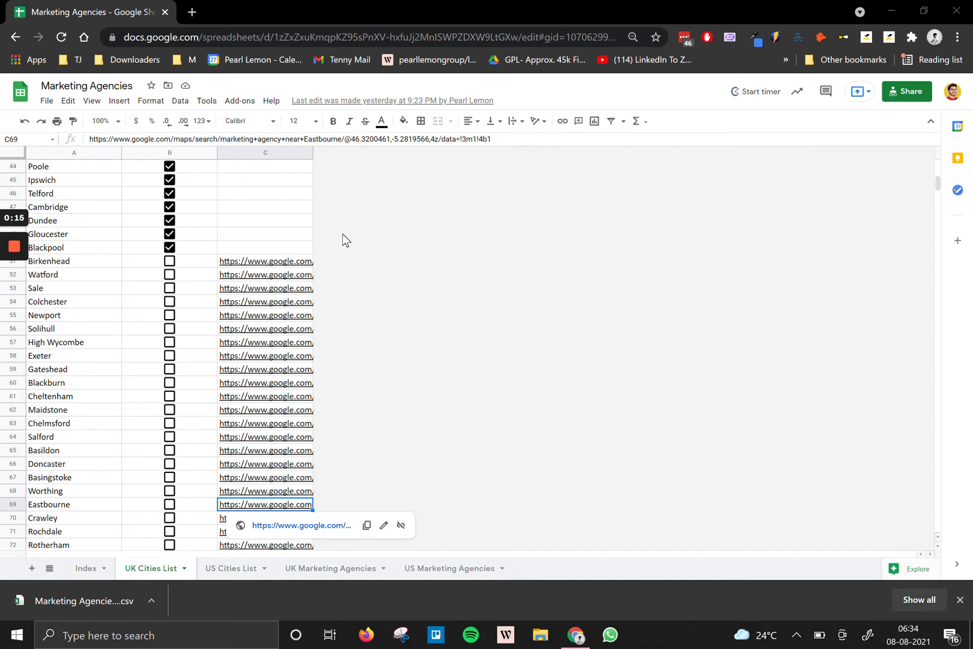
# Pin the Marketing Agencies spreadsheet tab and search the web for 'maps' in a new tab.
pyautogui.rightClick(113, 14)
pyautogui.click(144, 131)
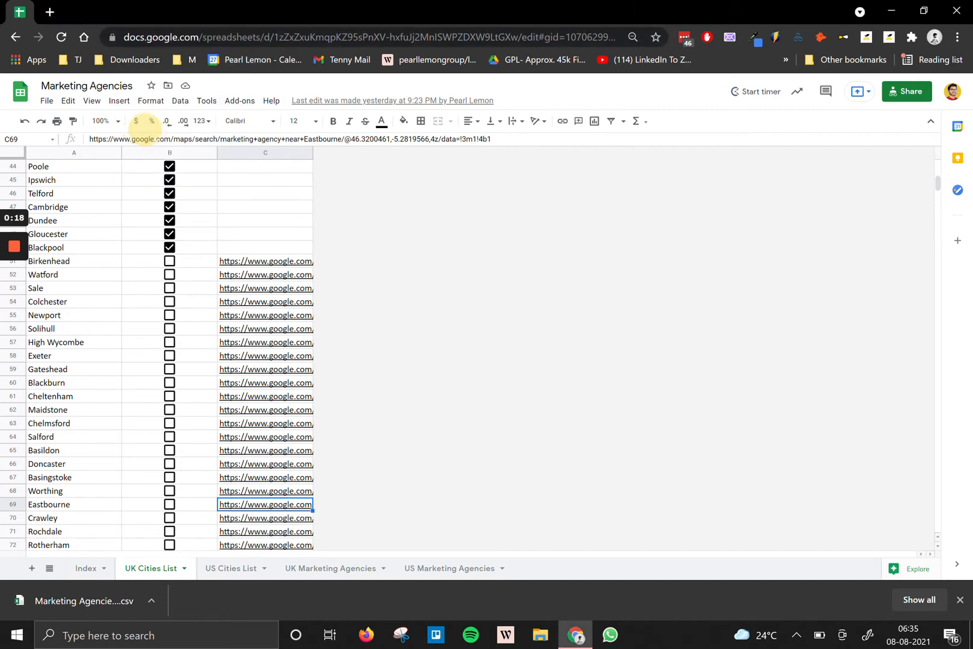
pyautogui.click(55, 19)
pyautogui.write('maps')
pyautogui.press('Down')
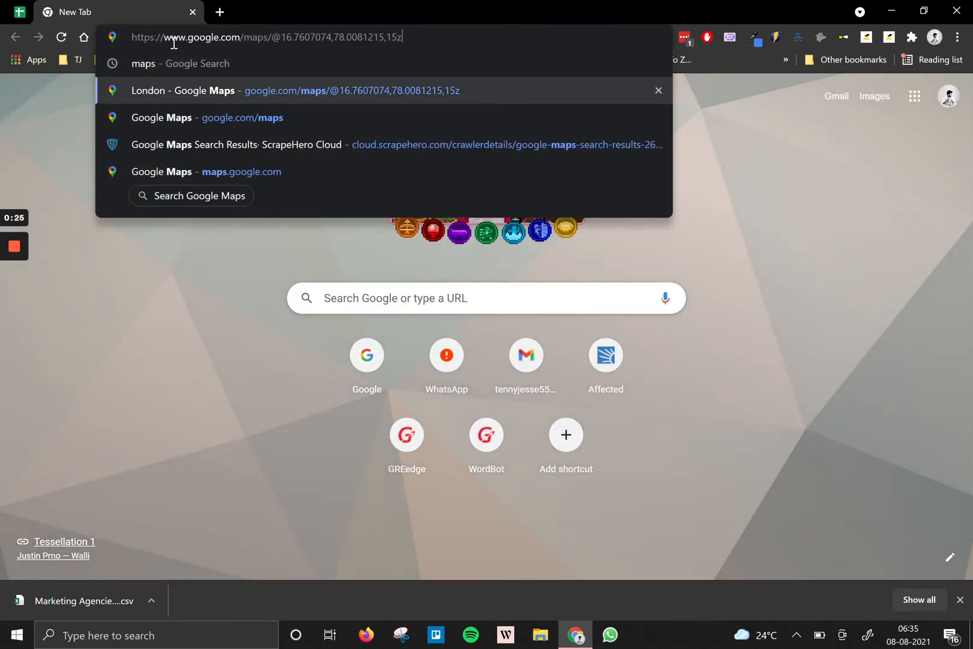
pyautogui.hotkey('ctrl', 'BackSpace')
pyautogui.hotkey('ctrl', 'a')
pyautogui.write('maps')
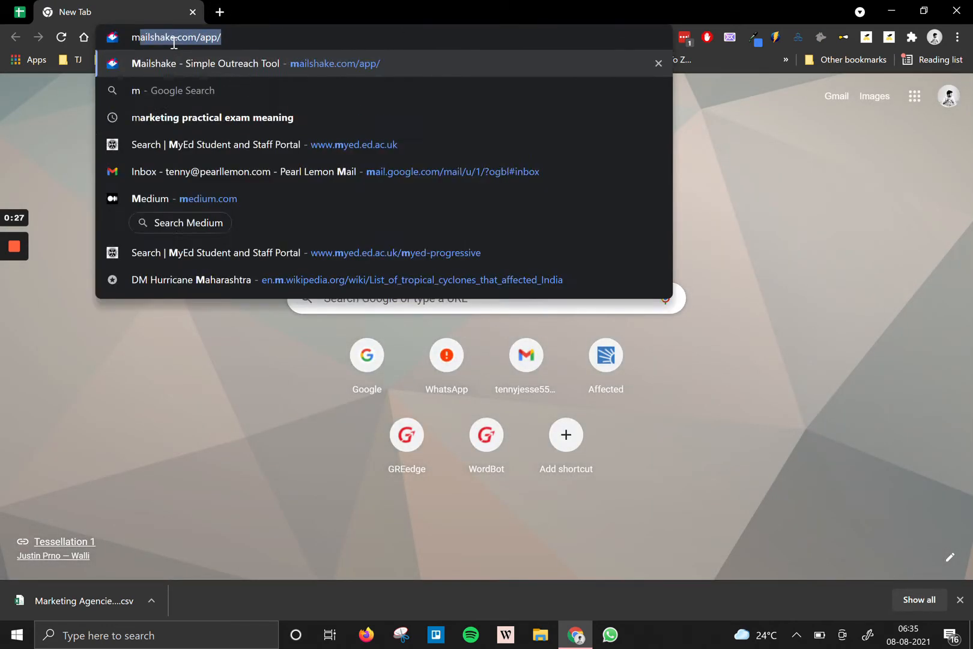
pyautogui.press('Return')
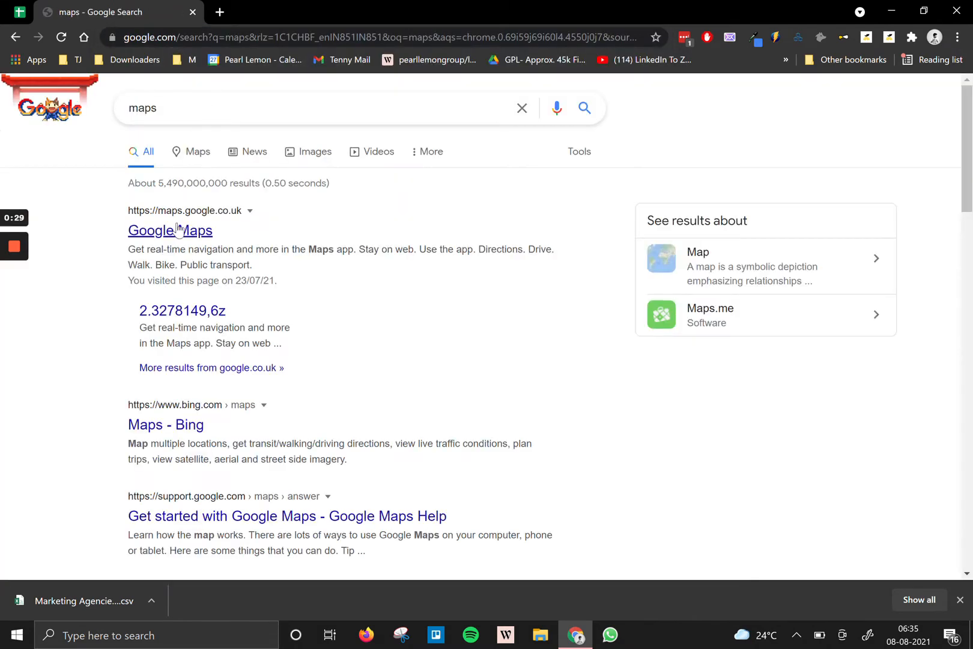
# Open Google Maps from the results, add another empty tab, and return to the spreadsheet.
pyautogui.click(177, 235)
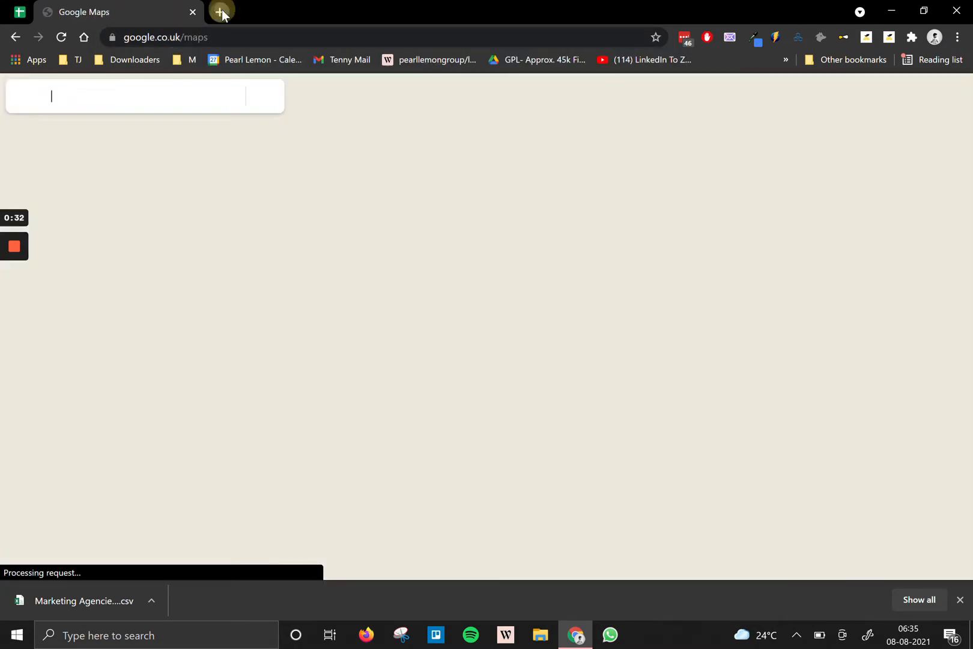
pyautogui.click(222, 12)
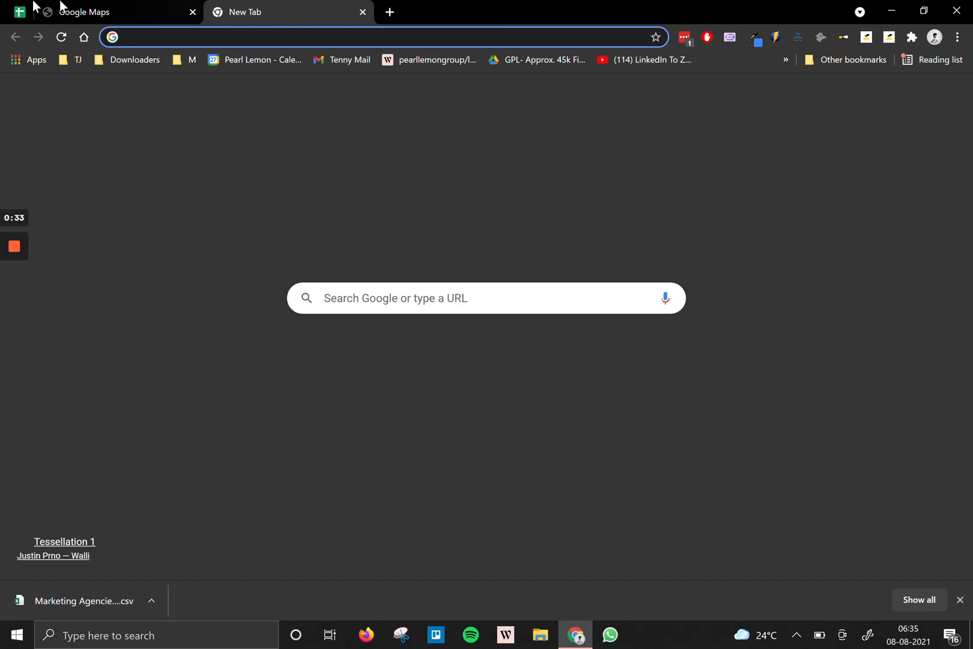
pyautogui.click(18, 11)
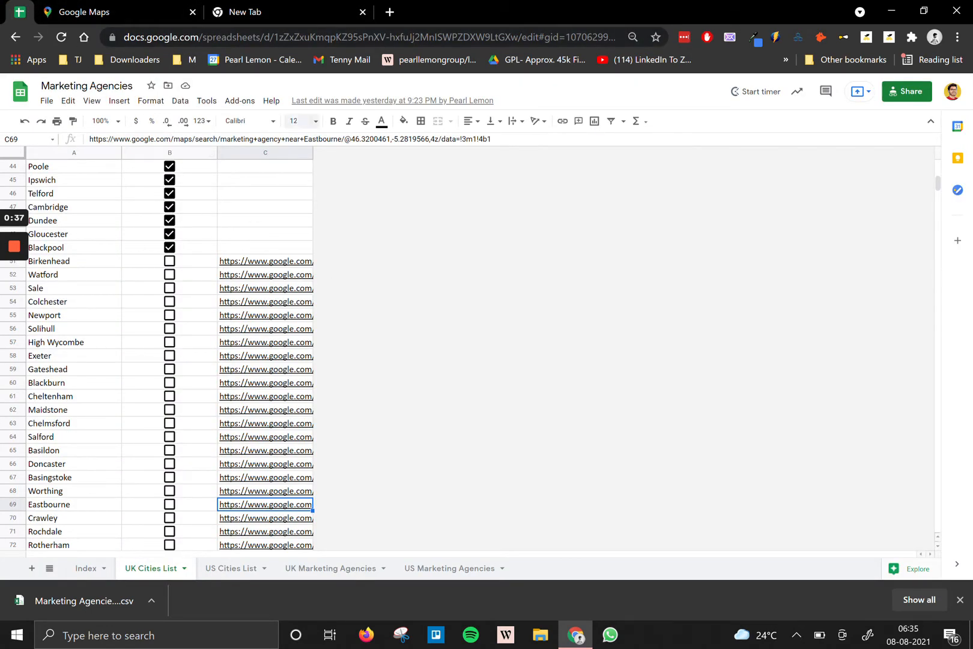
# Show the US Cities List sheet, select New York in A202, then start a Google Maps search.
pyautogui.scroll(2, 117, 243)
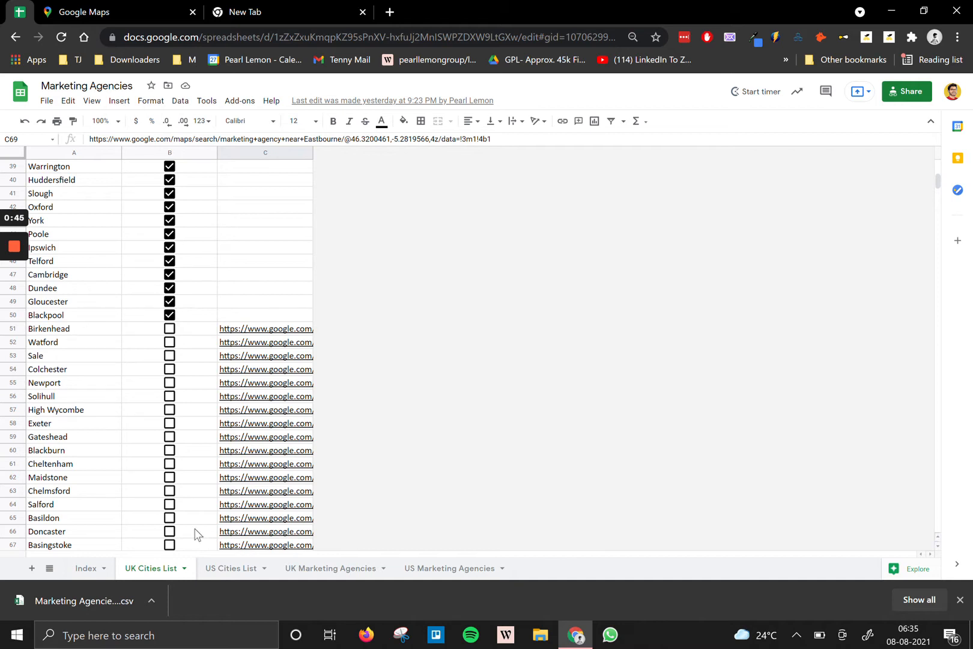
pyautogui.click(230, 568)
pyautogui.scroll(-20, 239, 459)
pyautogui.scroll(20, 237, 455)
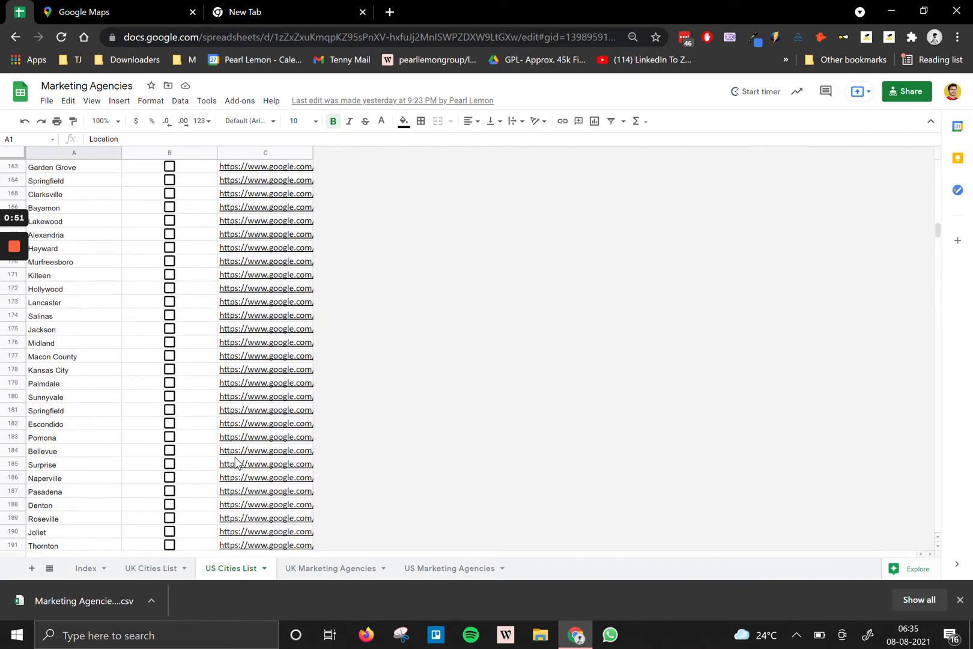
pyautogui.scroll(-9, 236, 461)
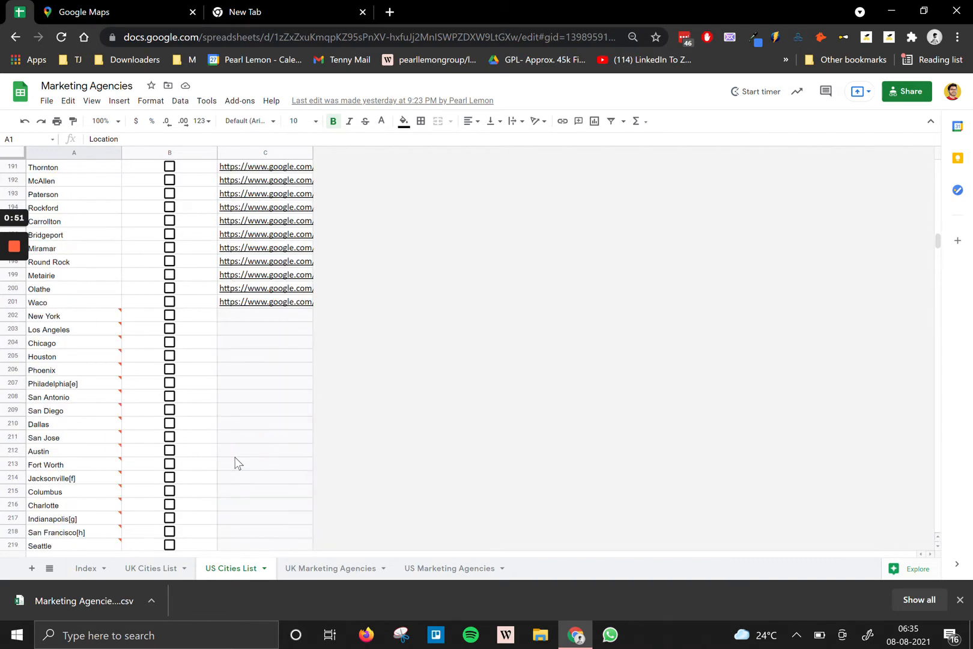
pyautogui.doubleClick(74, 316)
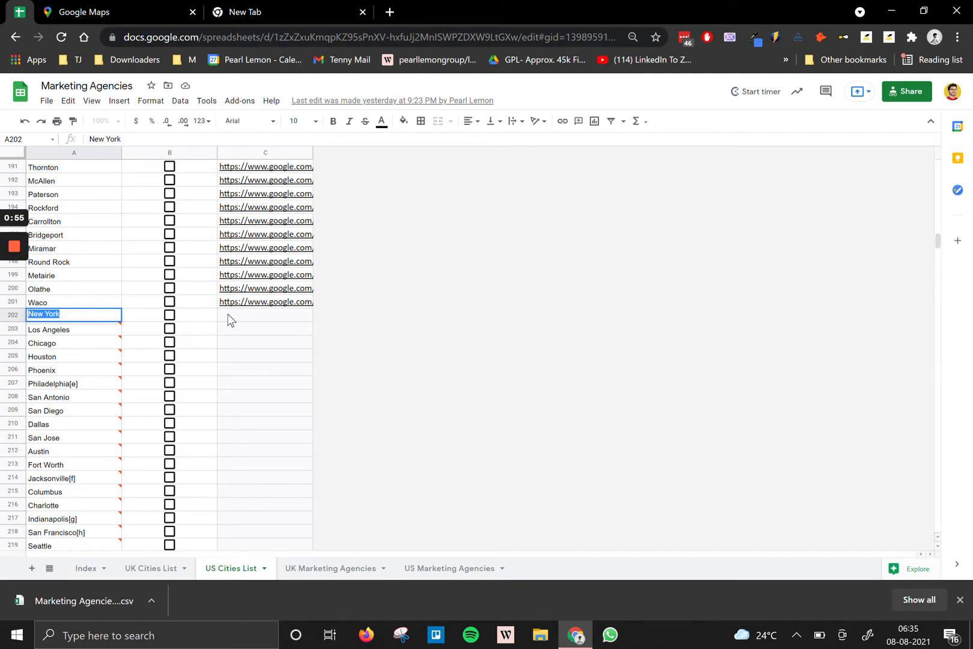
pyautogui.click(153, 11)
pyautogui.click(118, 95)
# Search Google Maps for 'Marketing Agency' near New York, NY, USA and browse the results.
pyautogui.write('M')
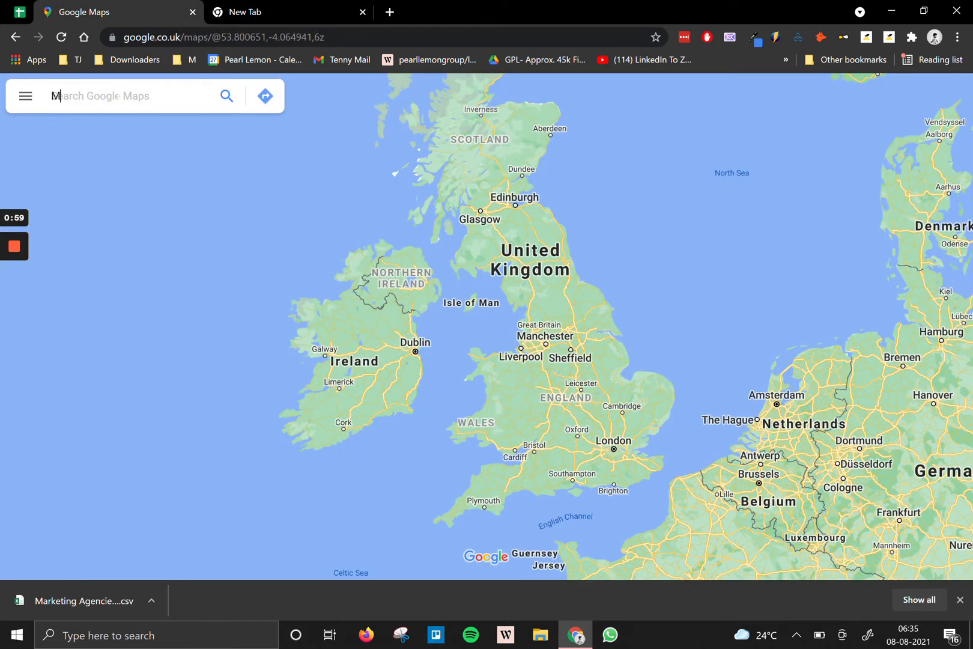
pyautogui.write('arketing Agencies In Ne')
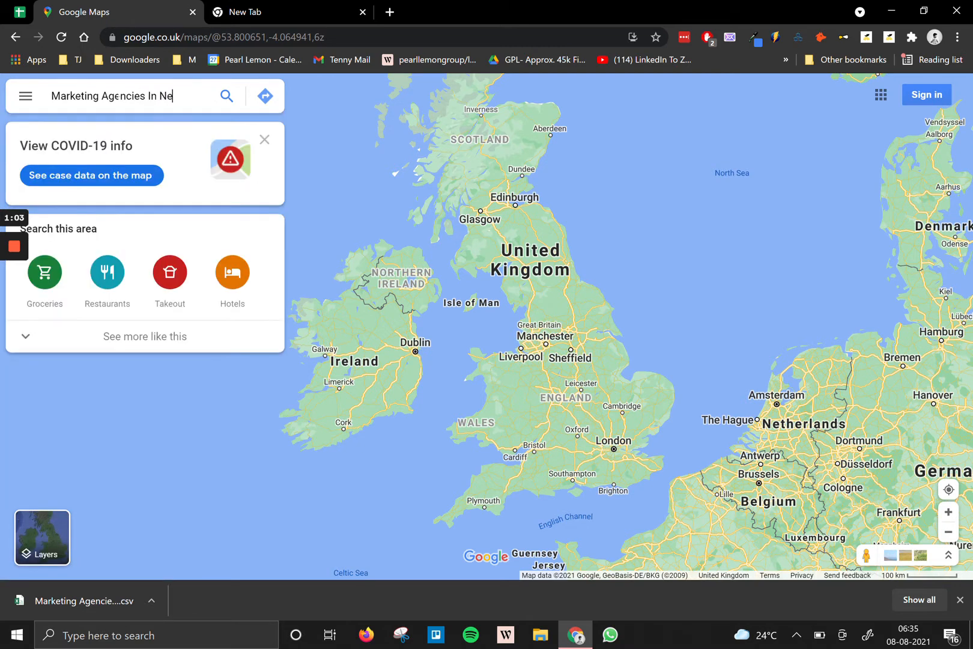
pyautogui.write('w York')
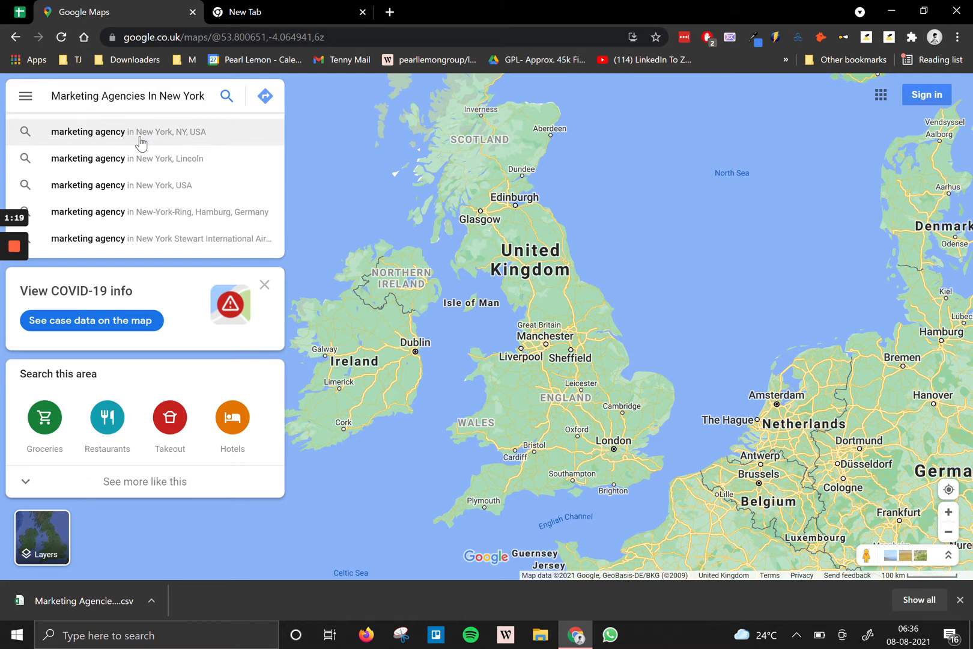
pyautogui.click(152, 97)
pyautogui.press('BackSpace')
pyautogui.press('BackSpace')
pyautogui.press('BackSpace')
pyautogui.press('BackSpace')
pyautogui.press('BackSpace')
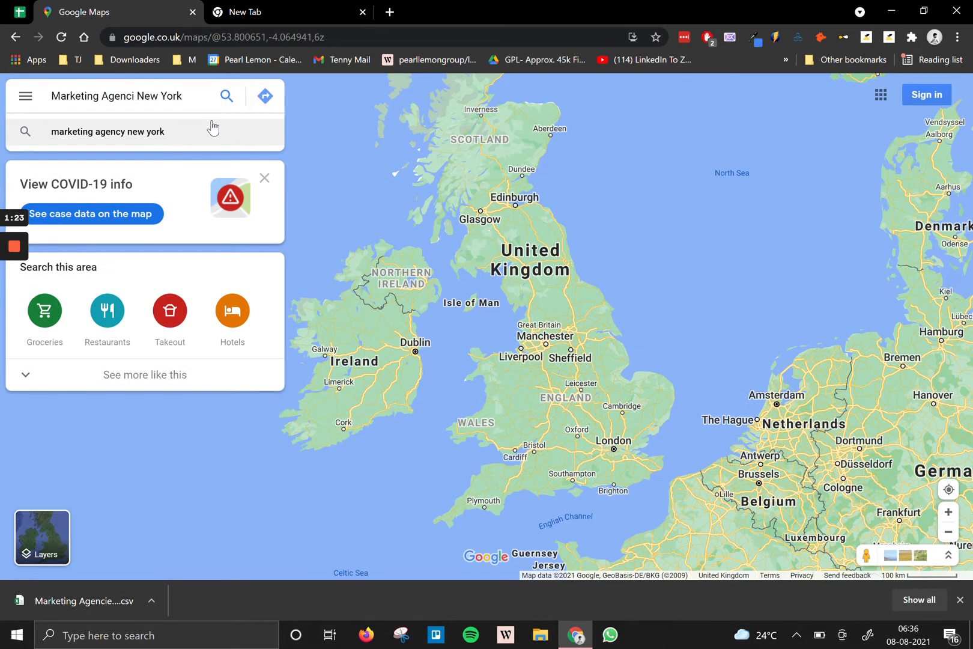
pyautogui.press('BackSpace')
pyautogui.write('y')
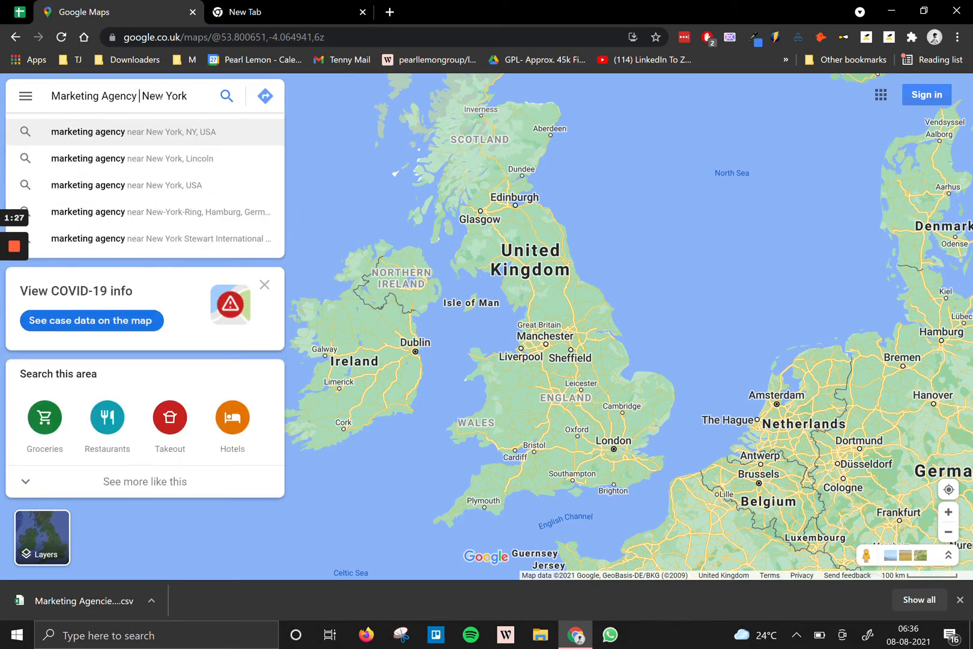
pyautogui.click(218, 132)
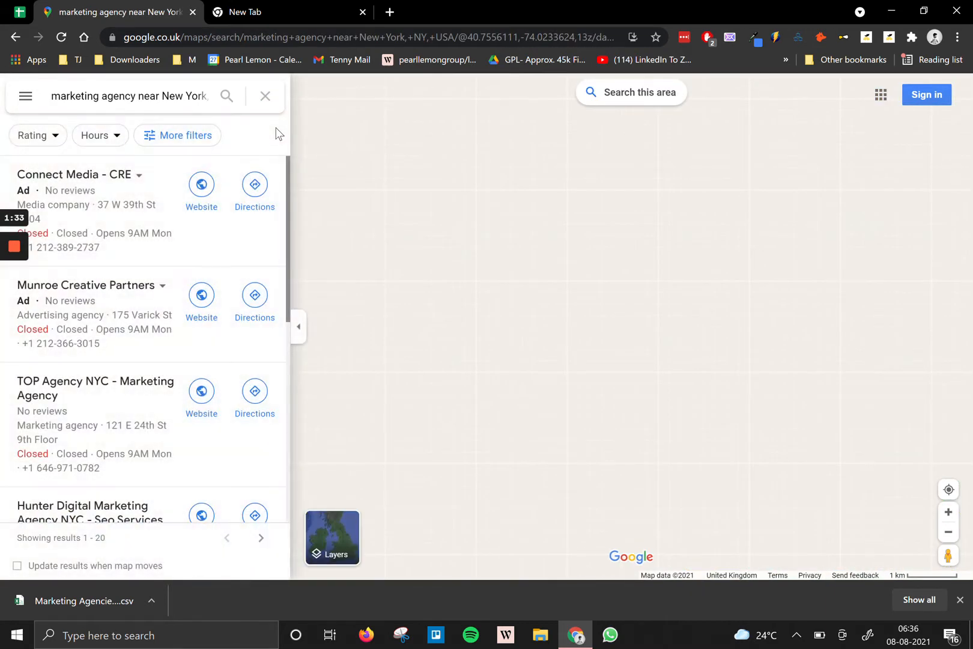
pyautogui.scroll(-3, 172, 190)
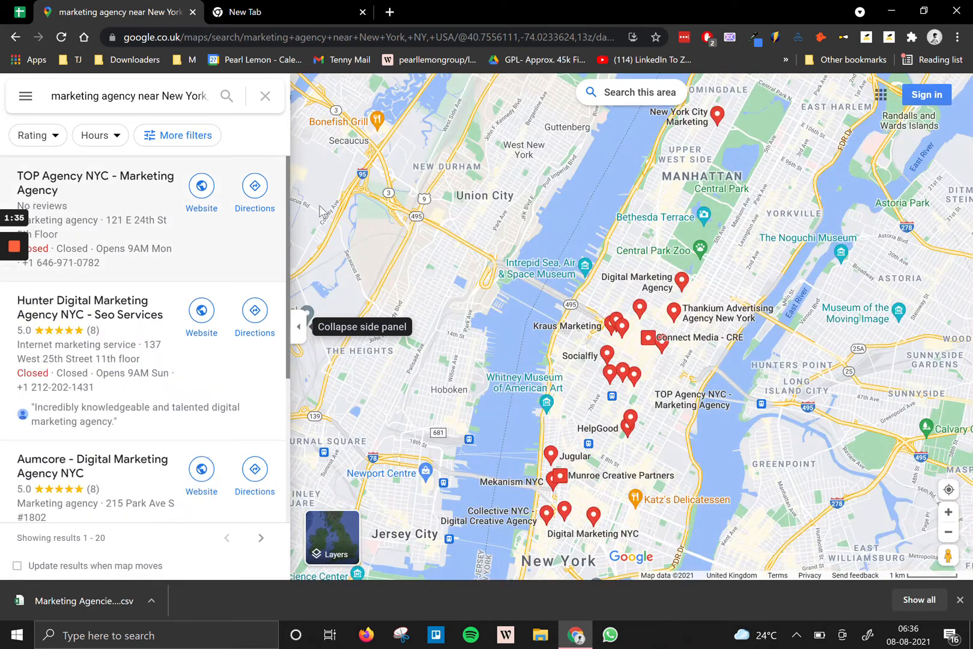
pyautogui.scroll(-10, 144, 390)
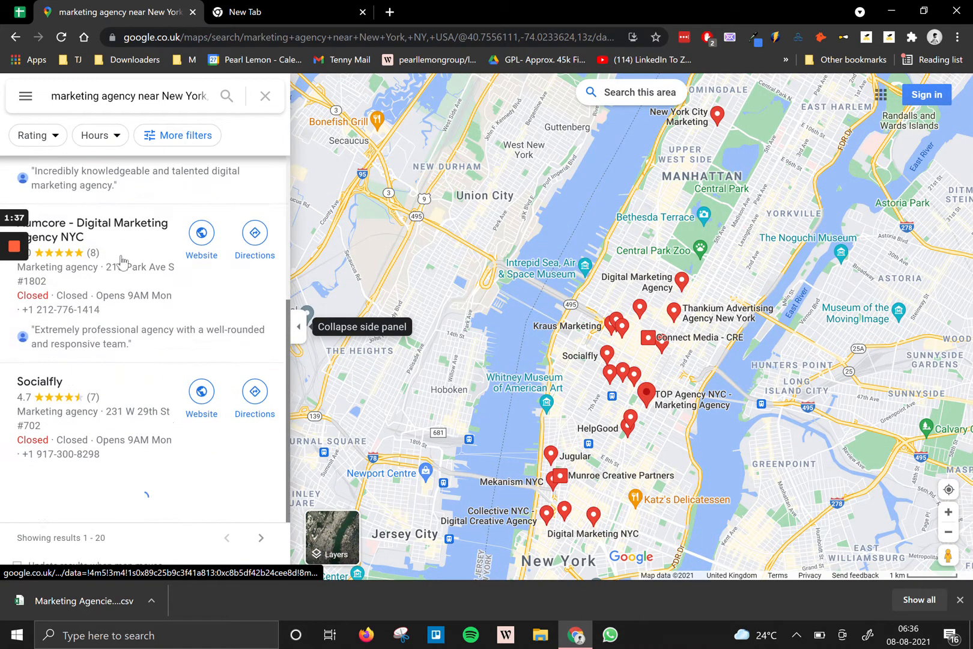
pyautogui.scroll(-15, 144, 461)
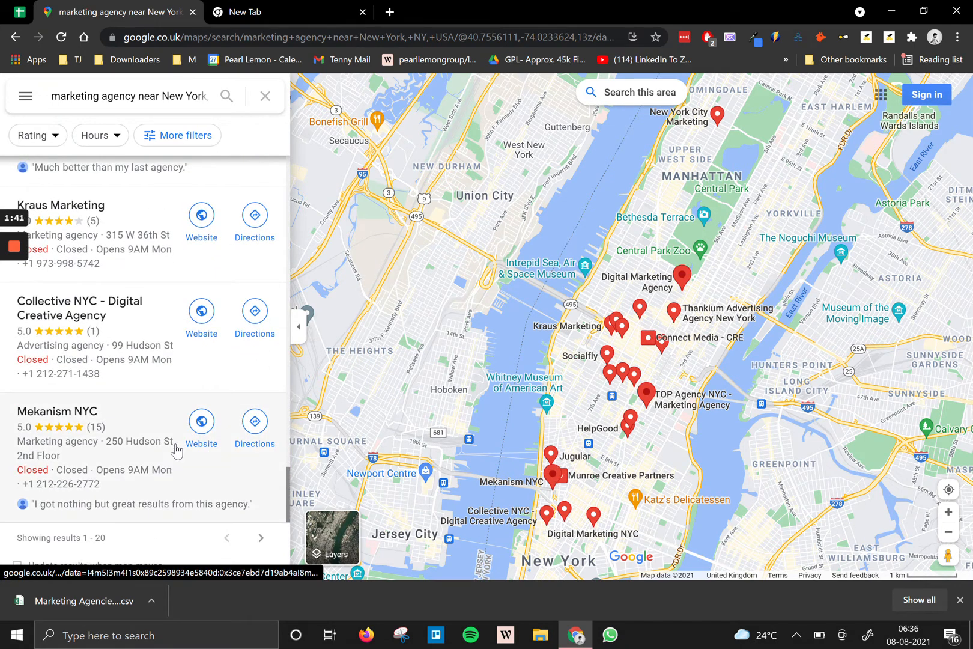
# Paste the Maps results page link into cell C202 beside New York.
pyautogui.click(209, 38)
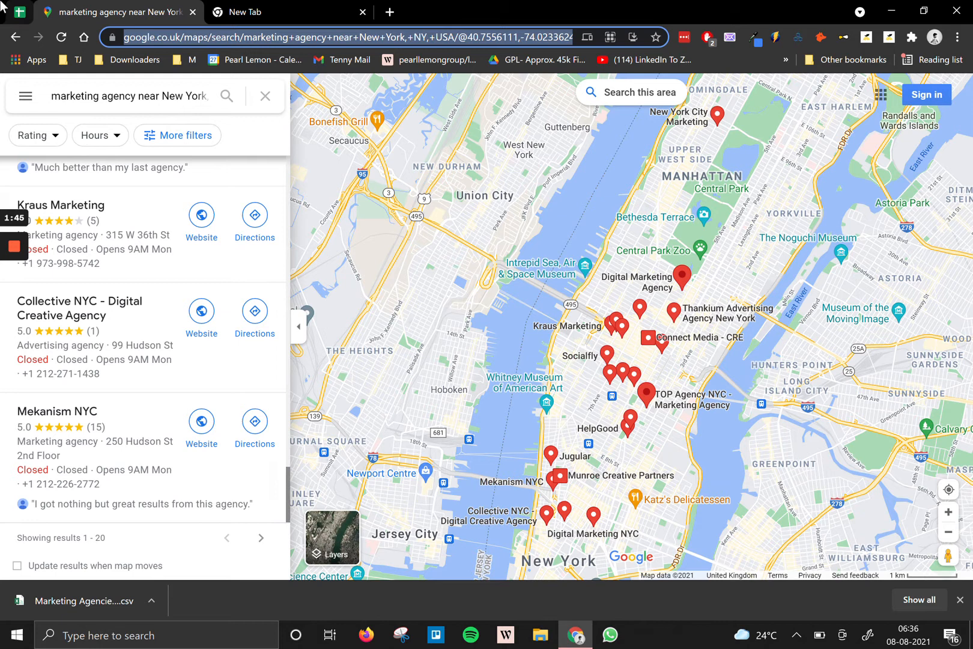
pyautogui.click(19, 11)
pyautogui.click(233, 319)
pyautogui.hotkey('ctrl', 'v')
# Left-align the pasted link in cell C202.
pyautogui.click(242, 369)
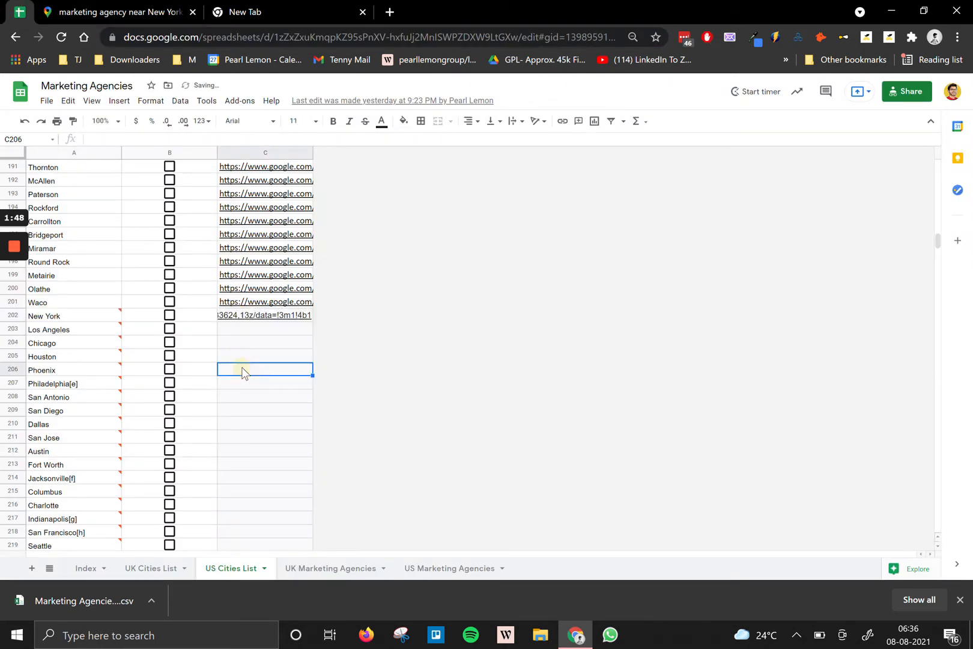
pyautogui.click(248, 319)
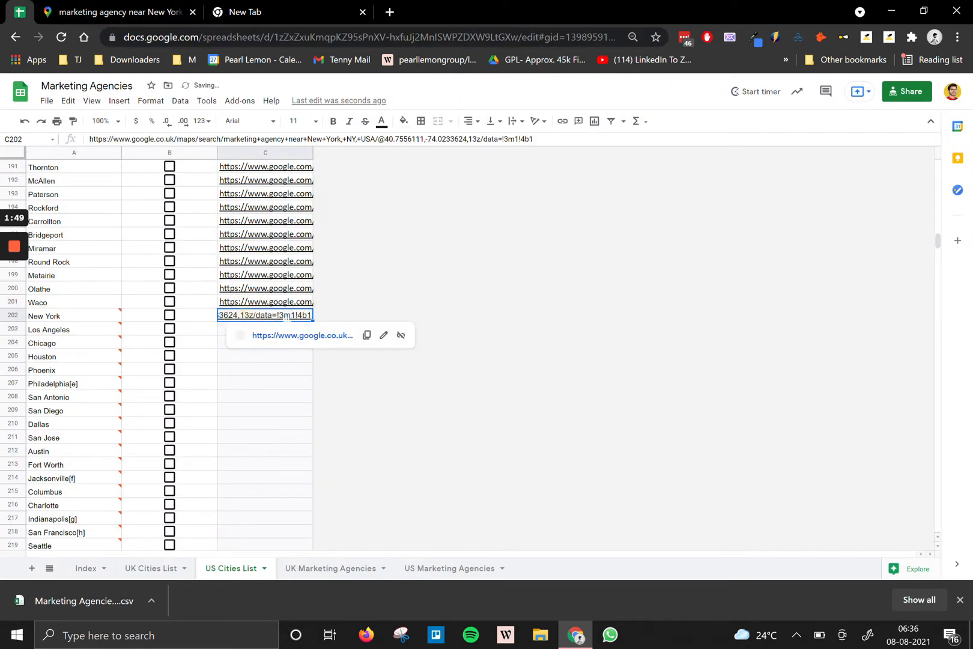
pyautogui.click(470, 120)
pyautogui.click(472, 140)
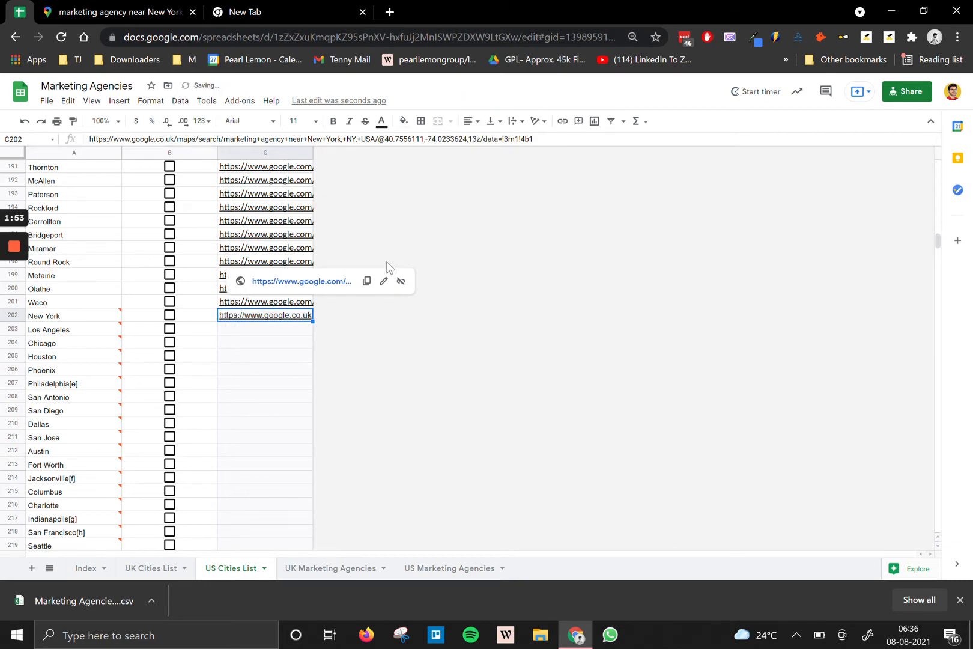
# Correct the C202 link's domain from google.co.uk to google.com.
pyautogui.click(286, 359)
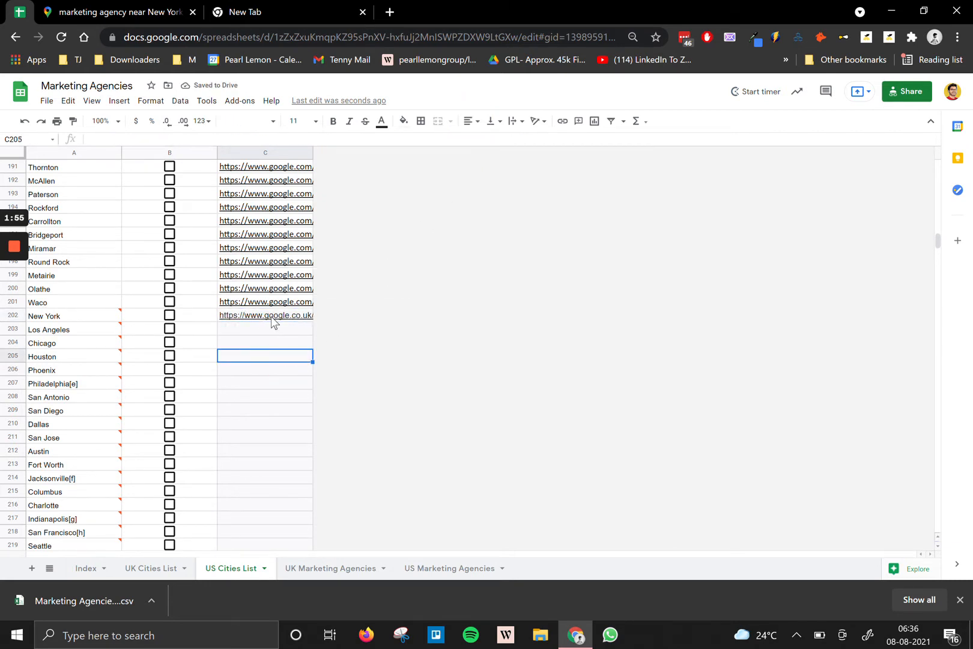
pyautogui.moveTo(271, 319)
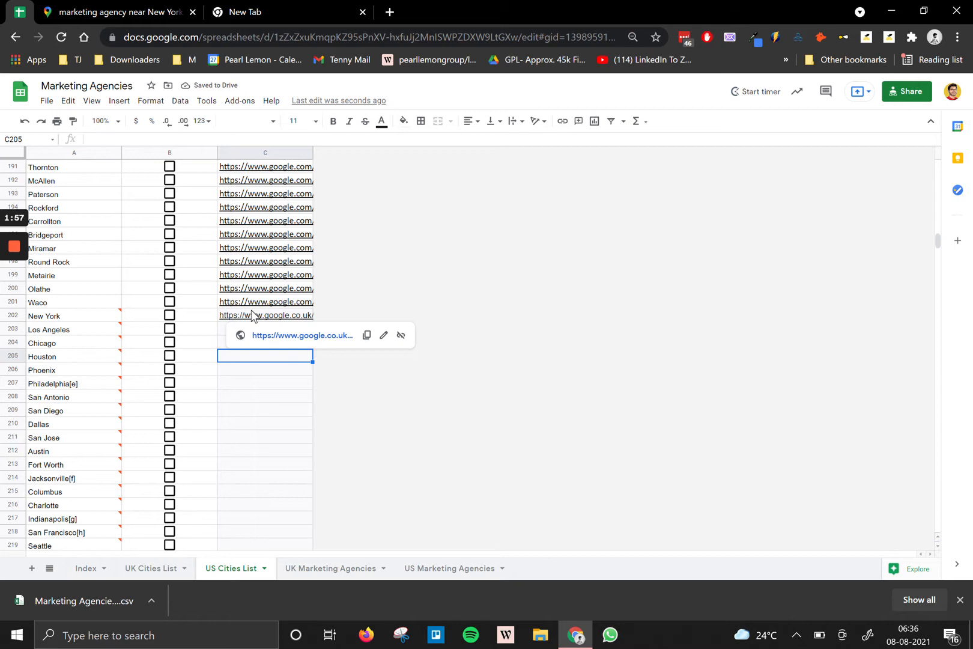
pyautogui.doubleClick(252, 317)
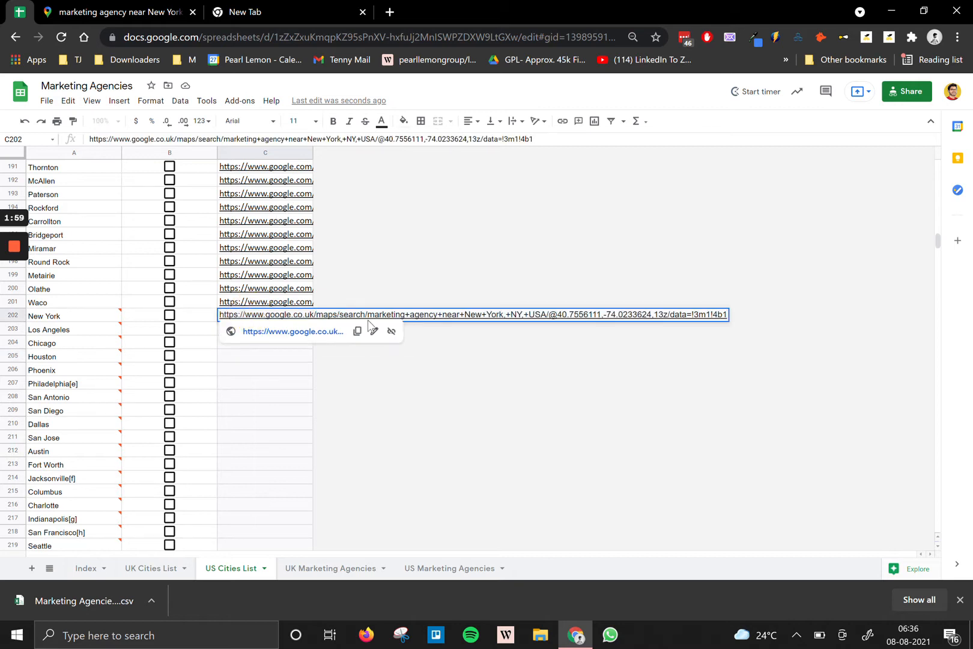
pyautogui.click(314, 314)
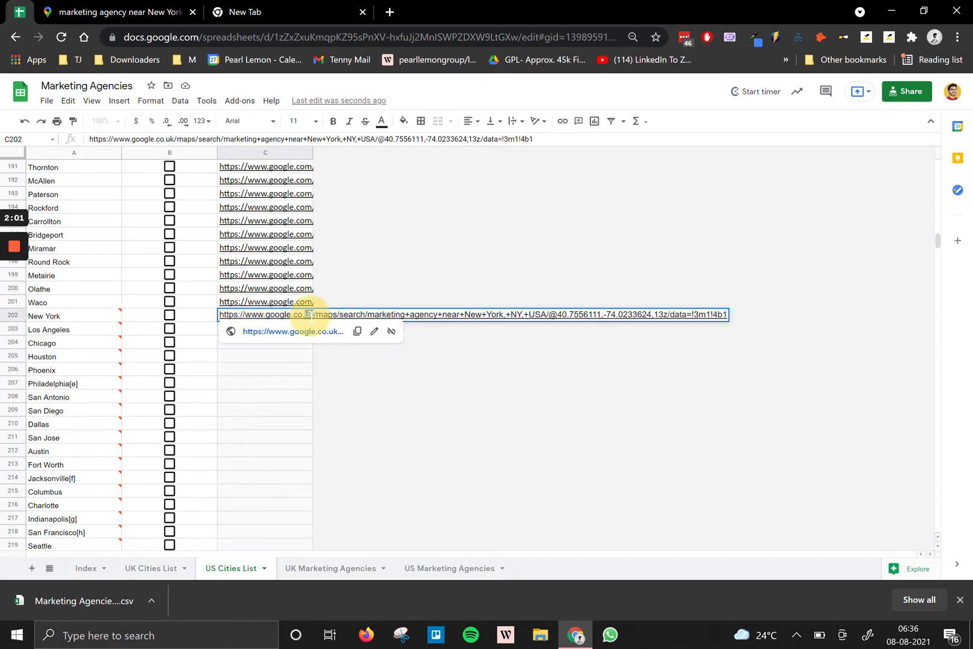
pyautogui.press('BackSpace')
pyautogui.press('BackSpace')
pyautogui.press('BackSpace')
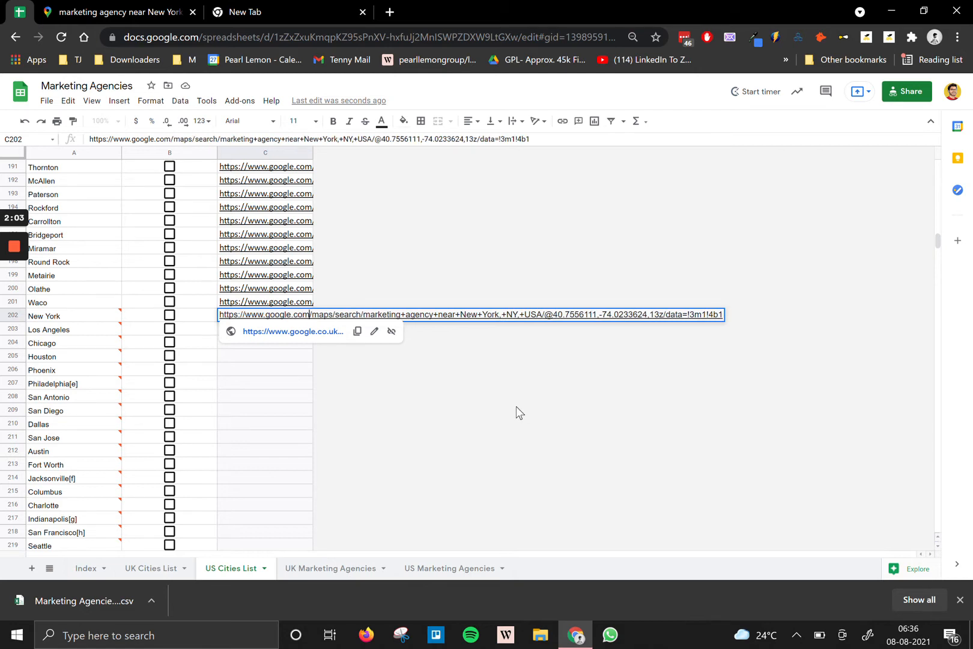
pyautogui.write('m')
pyautogui.click(242, 276)
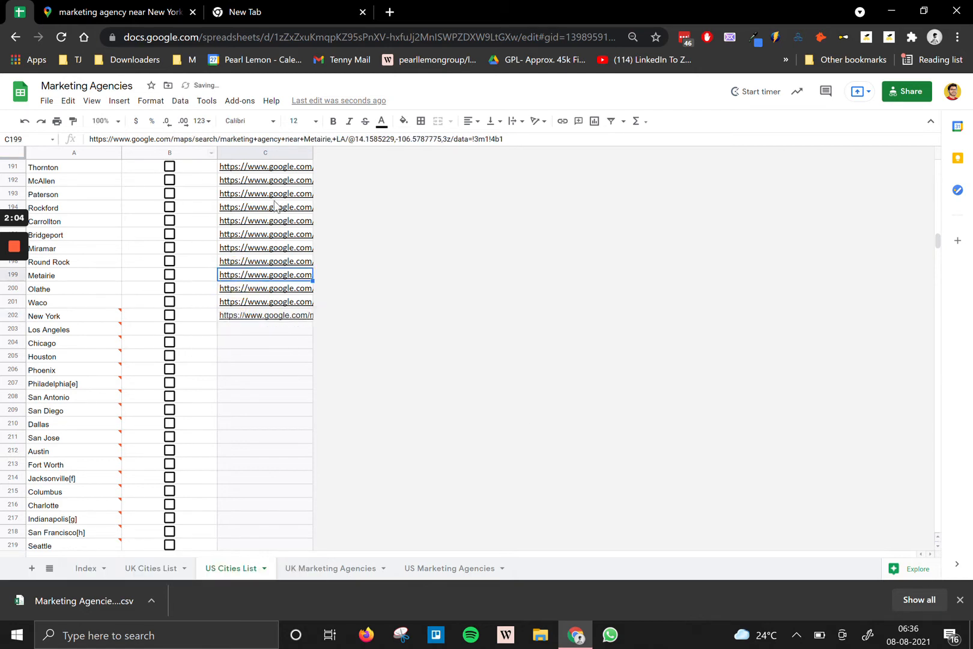
# Copy the New York search link from C202 and load it in the Google Maps tab.
pyautogui.click(280, 318)
pyautogui.click(285, 305)
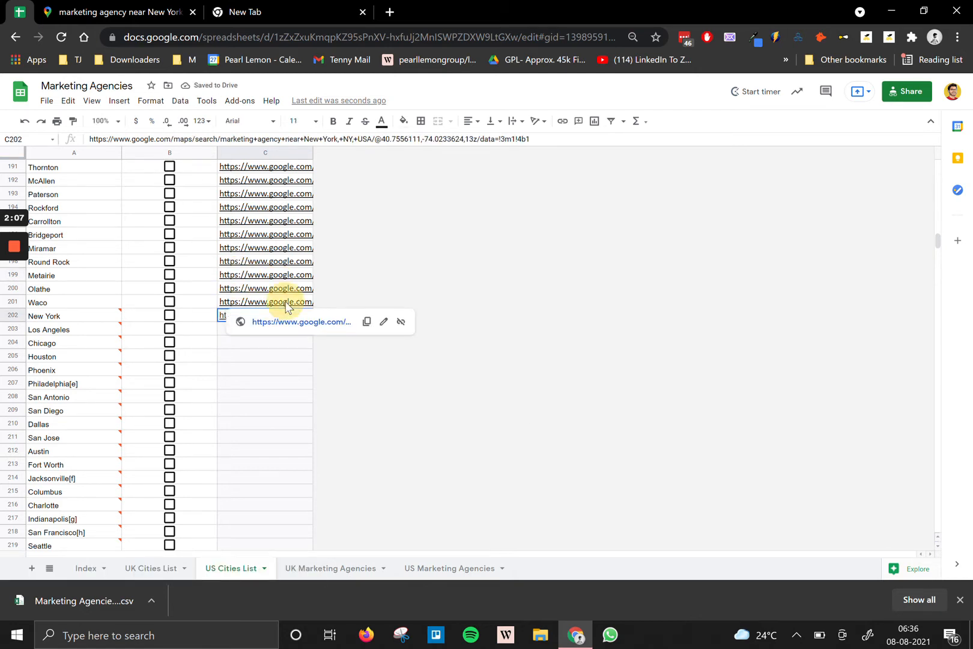
pyautogui.click(271, 398)
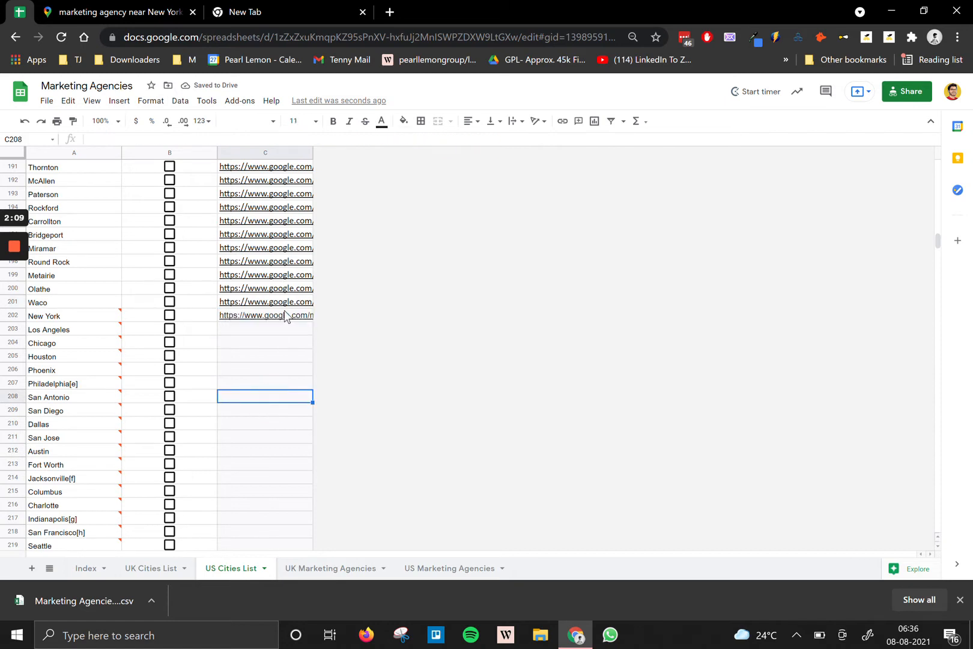
pyautogui.click(280, 318)
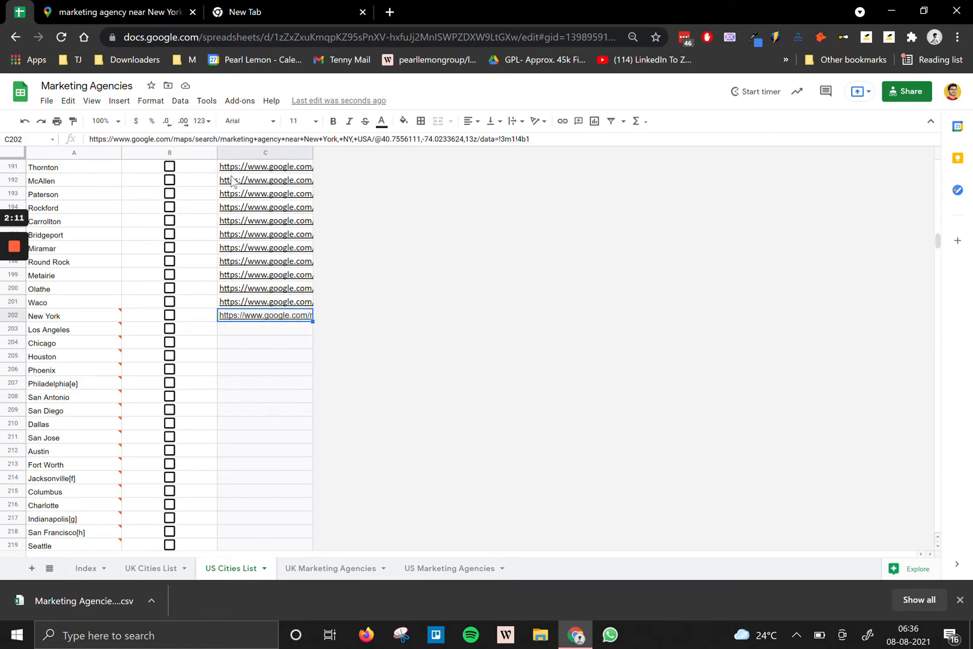
pyautogui.hotkey('ctrl', 'c')
pyautogui.click(151, 14)
pyautogui.click(172, 35)
pyautogui.hotkey('ctrl', 'v')
pyautogui.press('Return')
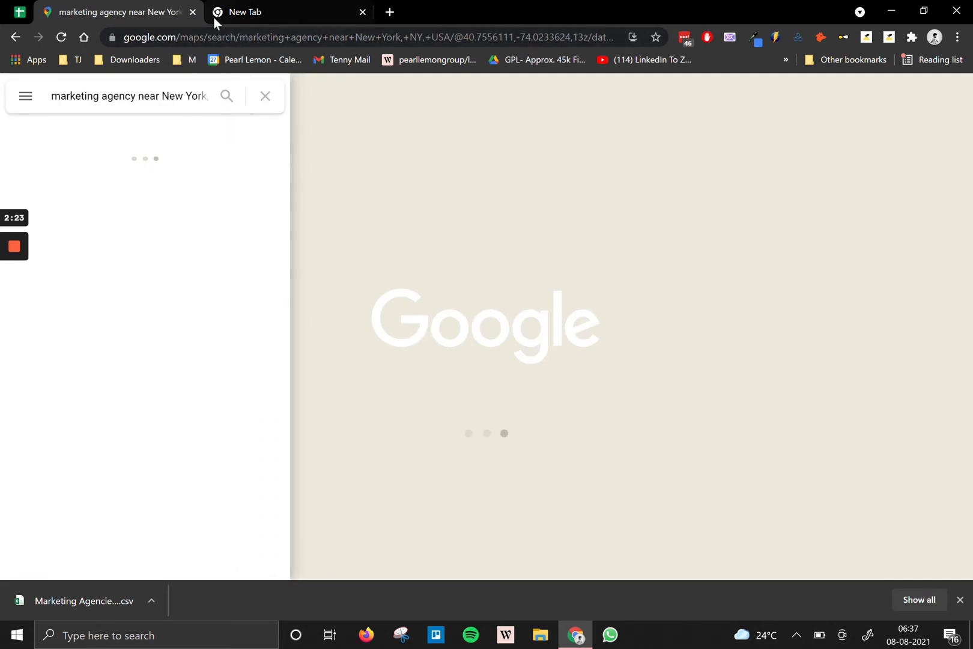
# Go back to the US Cities List sheet and scroll through the city Maps links.
pyautogui.click(20, 12)
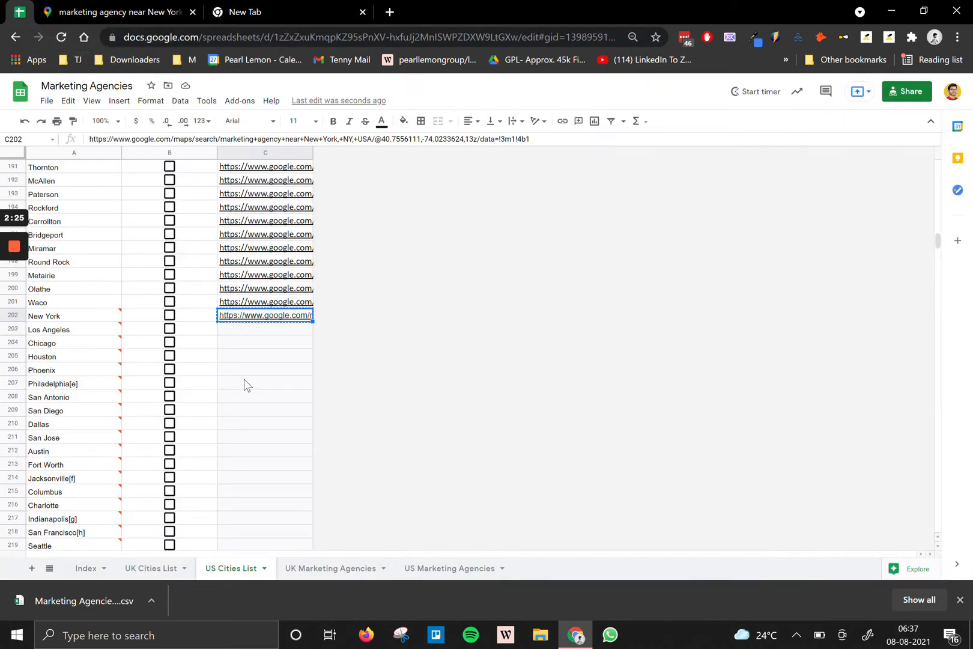
pyautogui.click(264, 381)
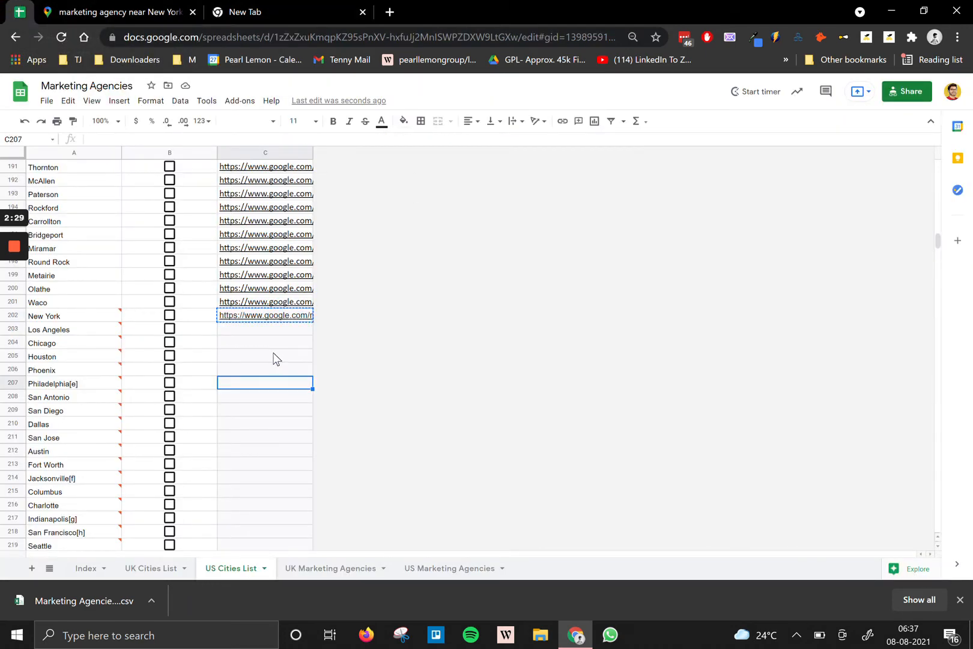
pyautogui.scroll(20, 274, 358)
pyautogui.scroll(2, 259, 335)
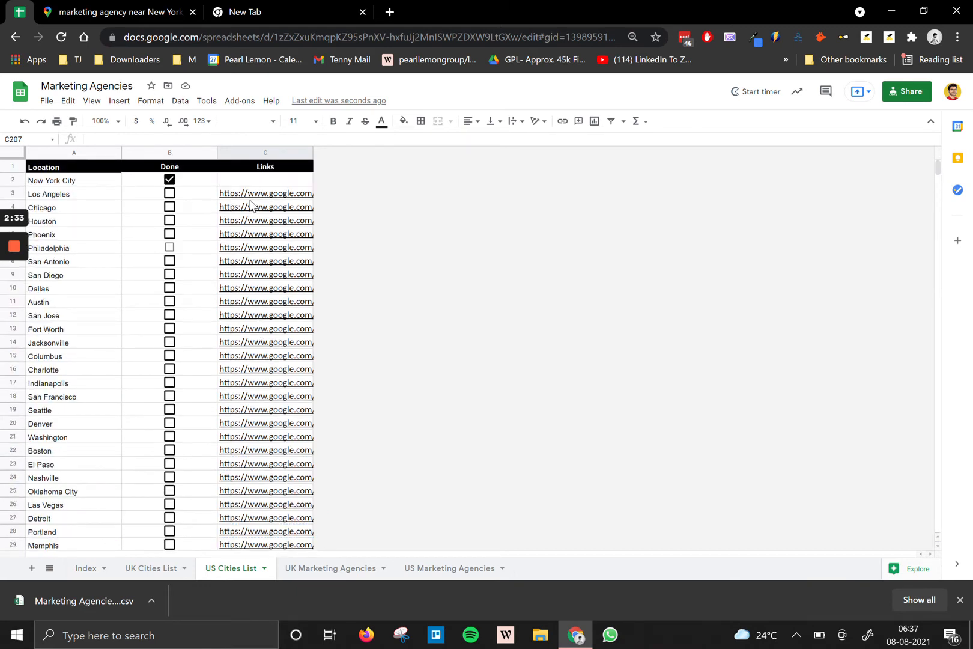
pyautogui.scroll(-20, 237, 313)
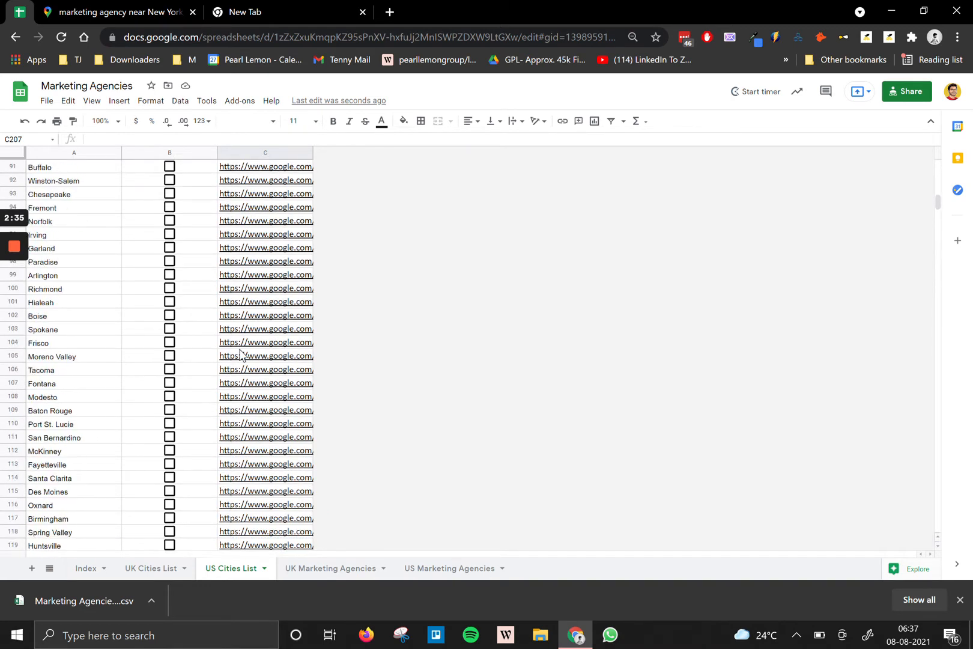
pyautogui.scroll(-20, 240, 353)
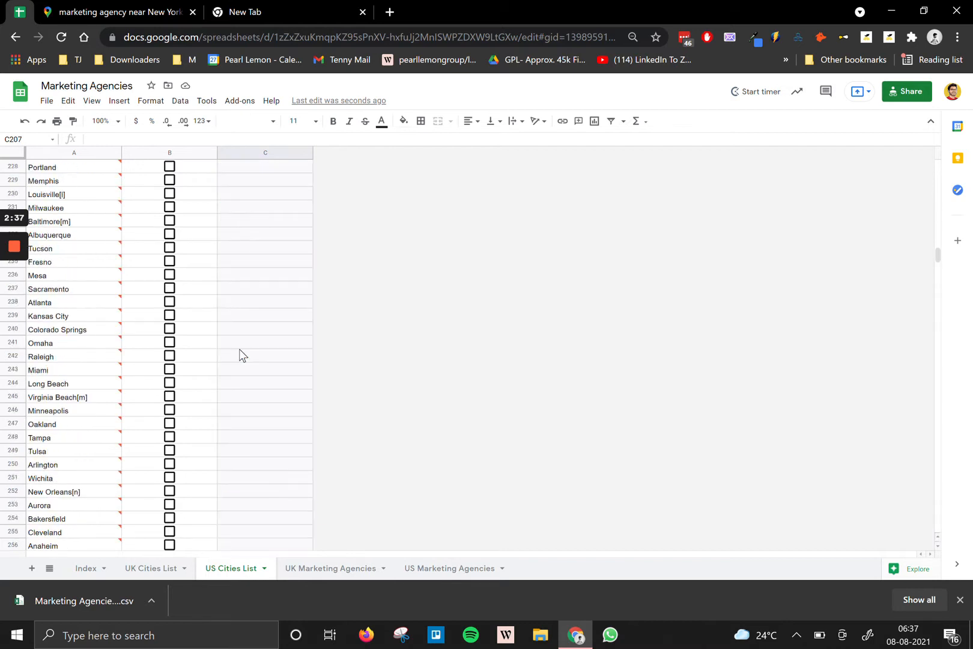
pyautogui.scroll(10, 240, 353)
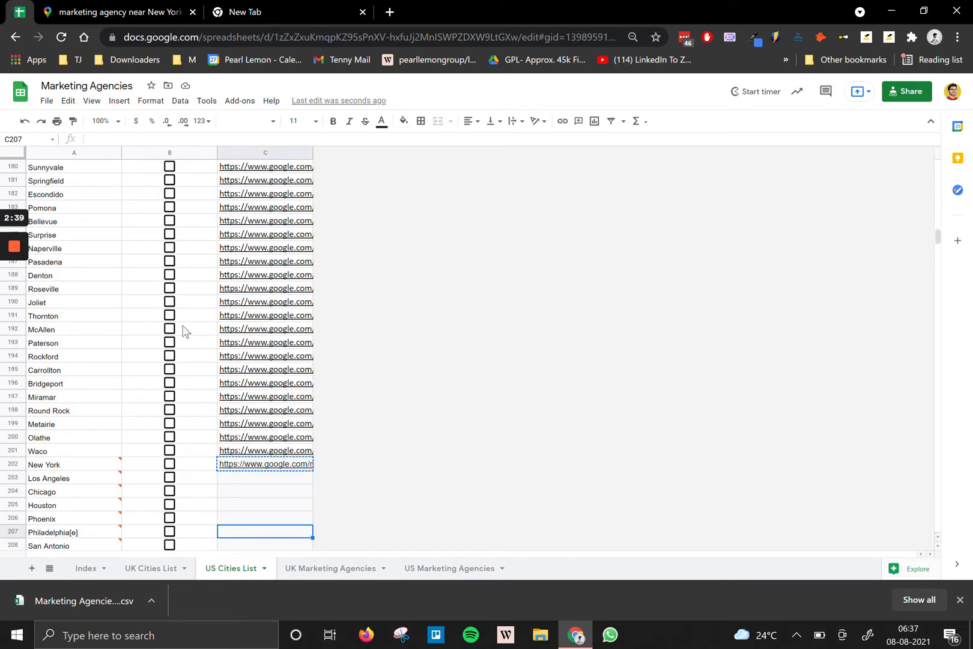
# Open the texau.app website in the empty tab and go to its app login page.
pyautogui.click(246, 464)
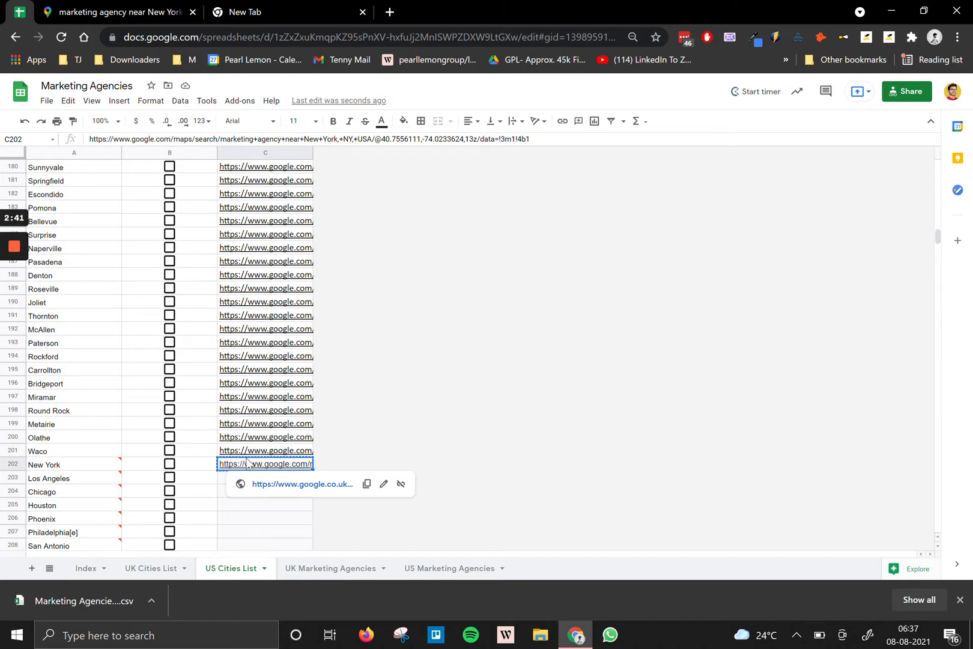
pyautogui.click(271, 14)
pyautogui.write('texau')
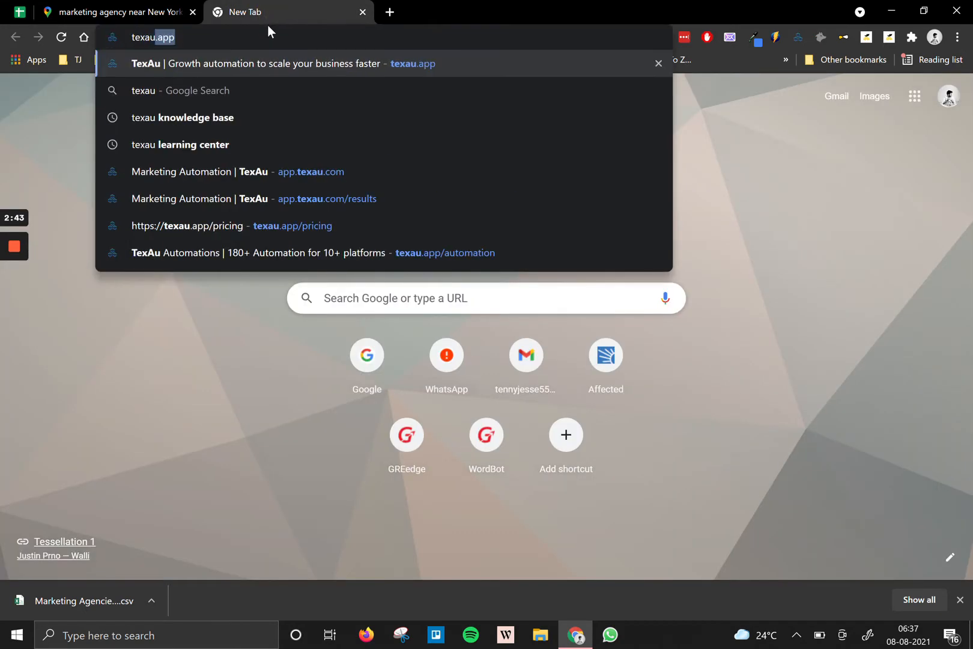
pyautogui.press('Return')
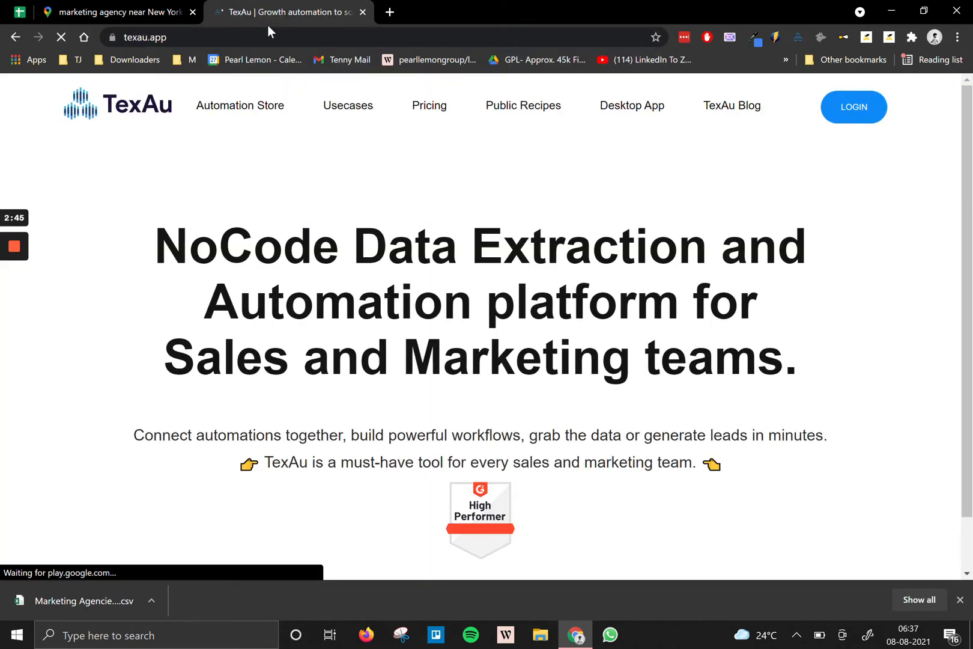
pyautogui.click(848, 112)
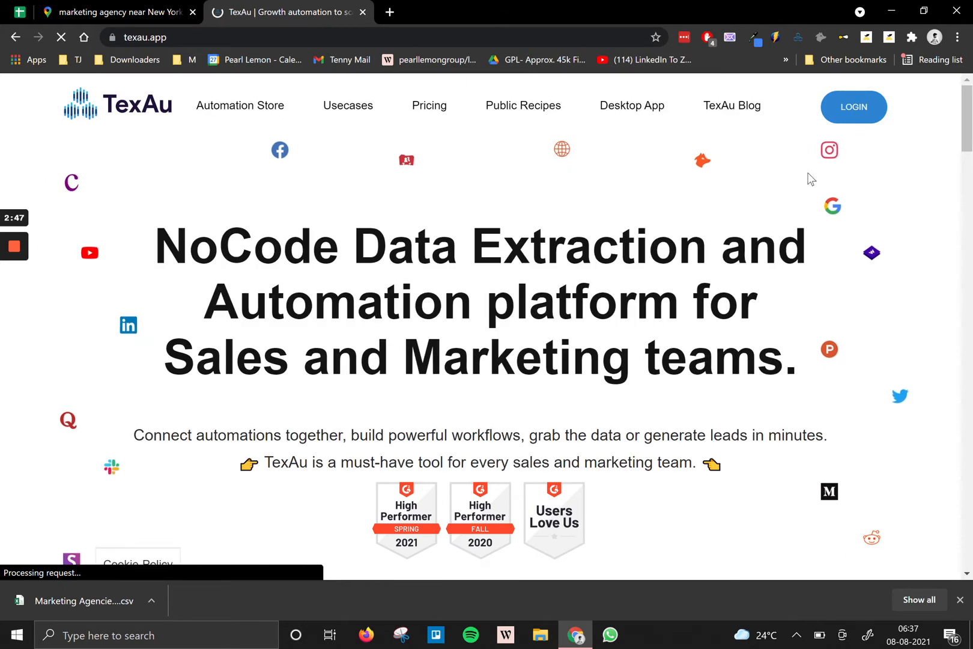
pyautogui.click(844, 115)
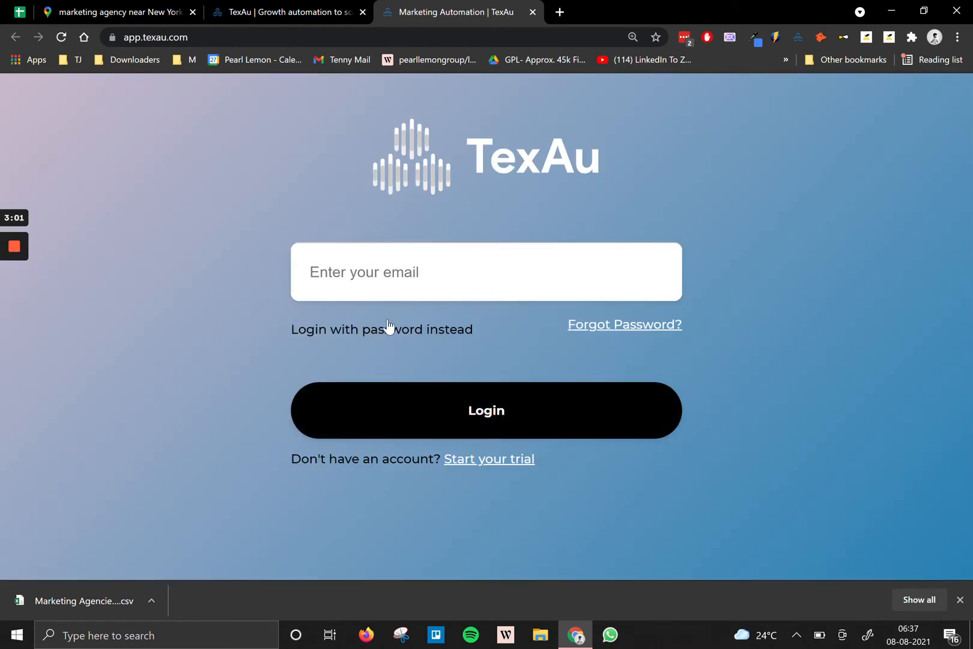
# Log in to TexAu using the saved email and password instead of a login link.
pyautogui.click(386, 328)
pyautogui.click(444, 257)
pyautogui.click(200, 392)
pyautogui.click(362, 455)
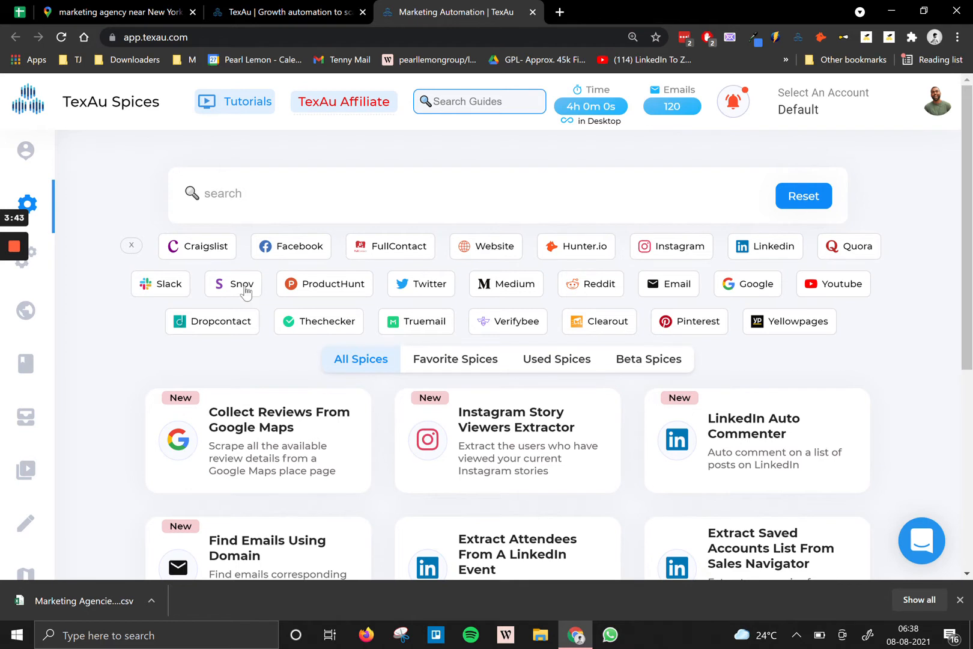
# Search the spices for 'Google Maps' and open the Google Maps Search Extractor.
pyautogui.click(336, 195)
pyautogui.write('Go')
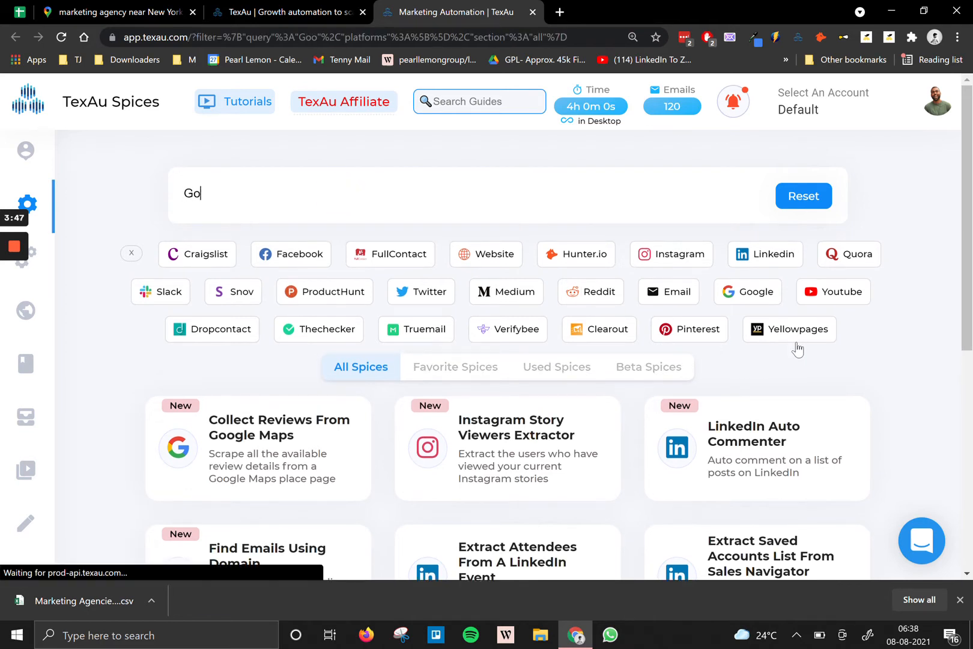
pyautogui.write('ogle Maps')
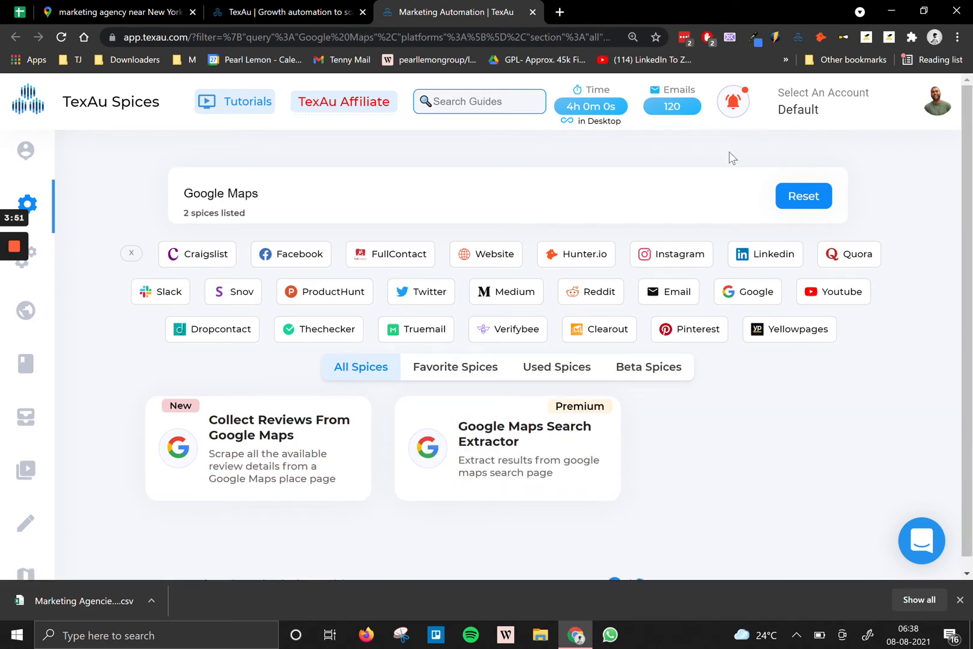
pyautogui.click(549, 467)
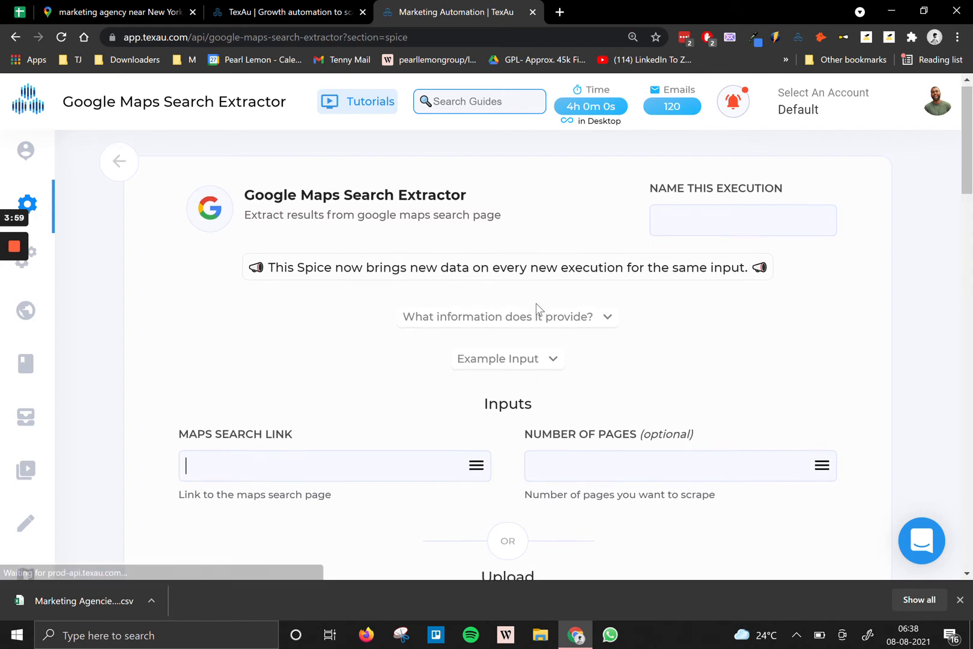
pyautogui.scroll(-1, 535, 310)
pyautogui.scroll(1, 540, 260)
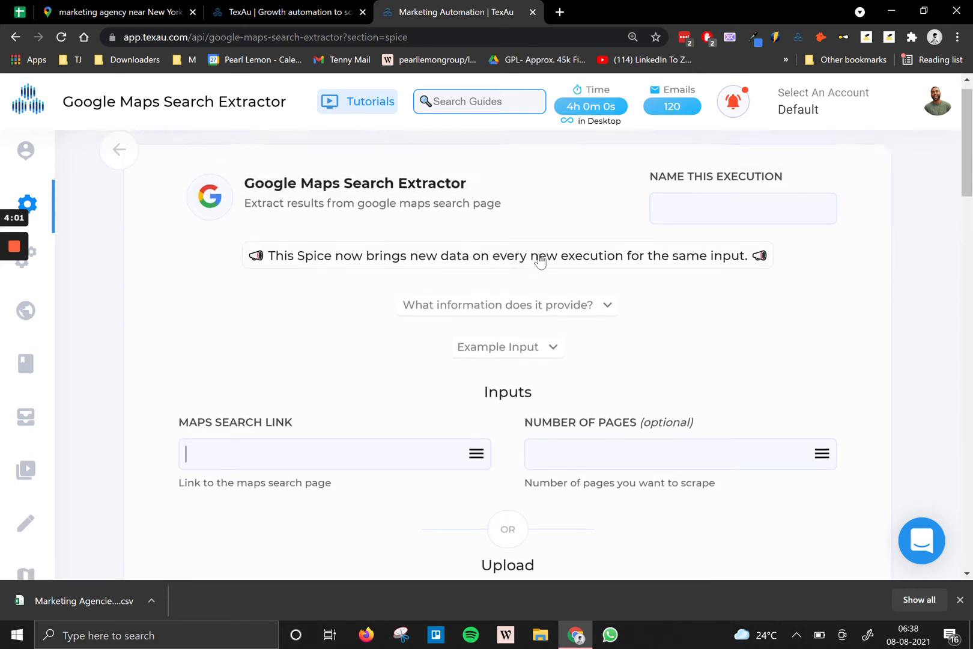
# Expand 'What information does it provide?' and highlight the Phone number and WebsiteUrl fields.
pyautogui.click(483, 321)
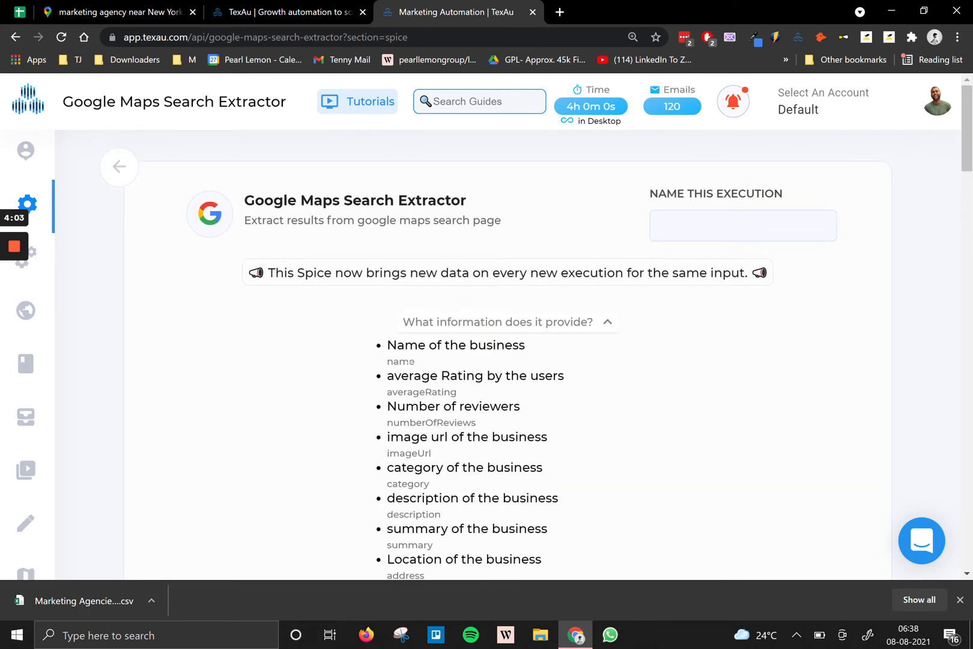
pyautogui.scroll(-1, 445, 288)
pyautogui.moveTo(445, 273); pyautogui.dragTo(520, 435)
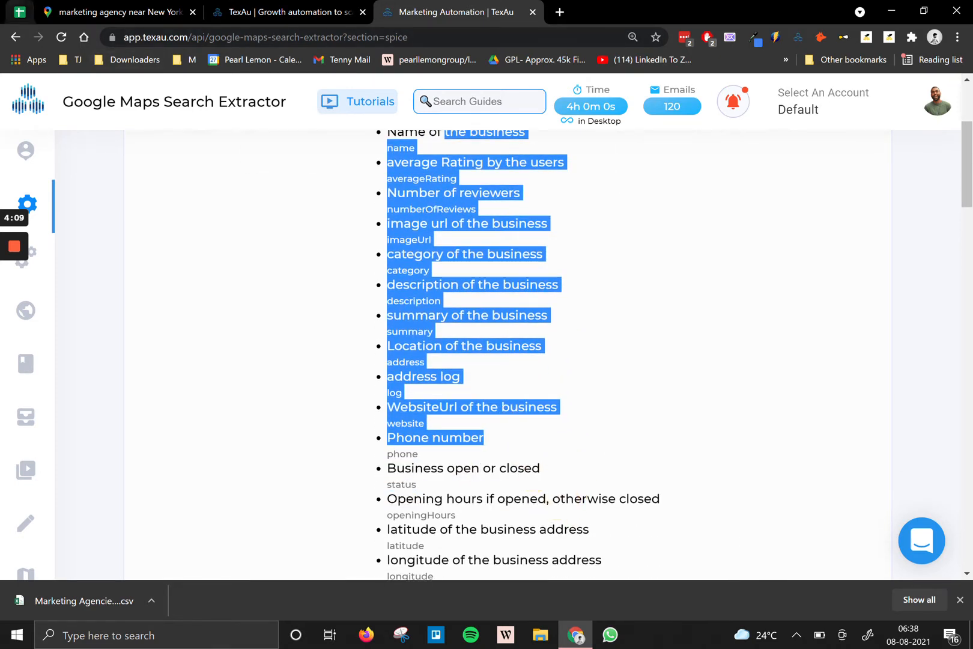
pyautogui.click(324, 446)
pyautogui.doubleClick(434, 437)
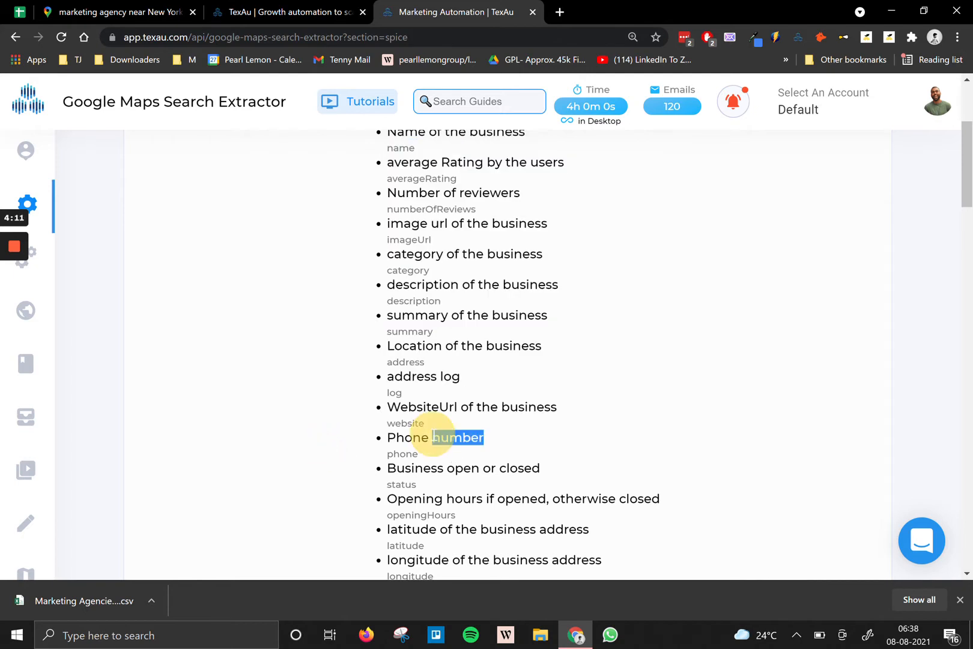
pyautogui.scroll(-3, 429, 420)
pyautogui.tripleClick(427, 224)
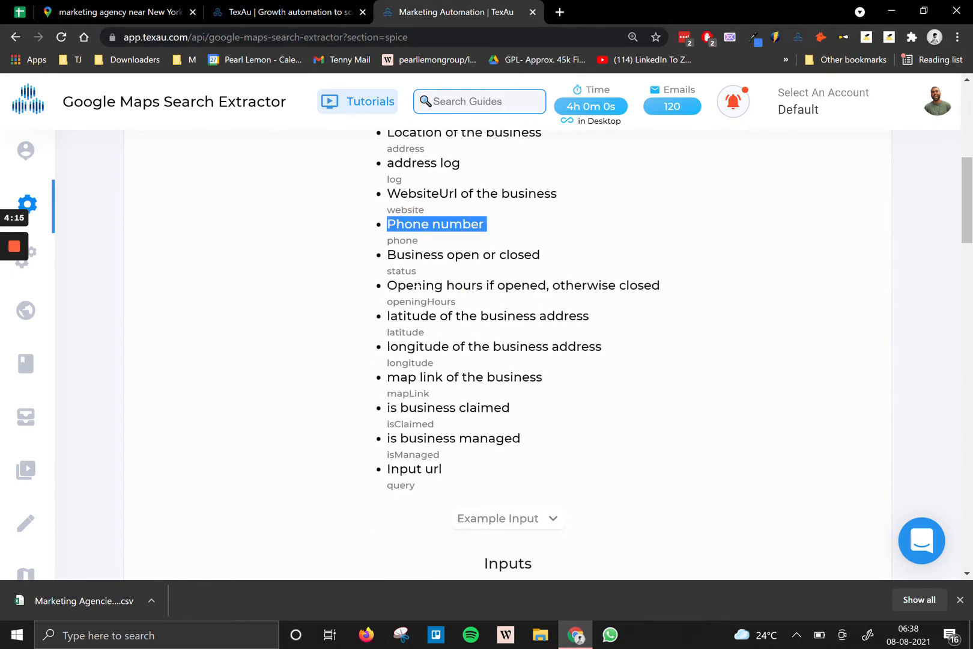
pyautogui.scroll(1, 433, 325)
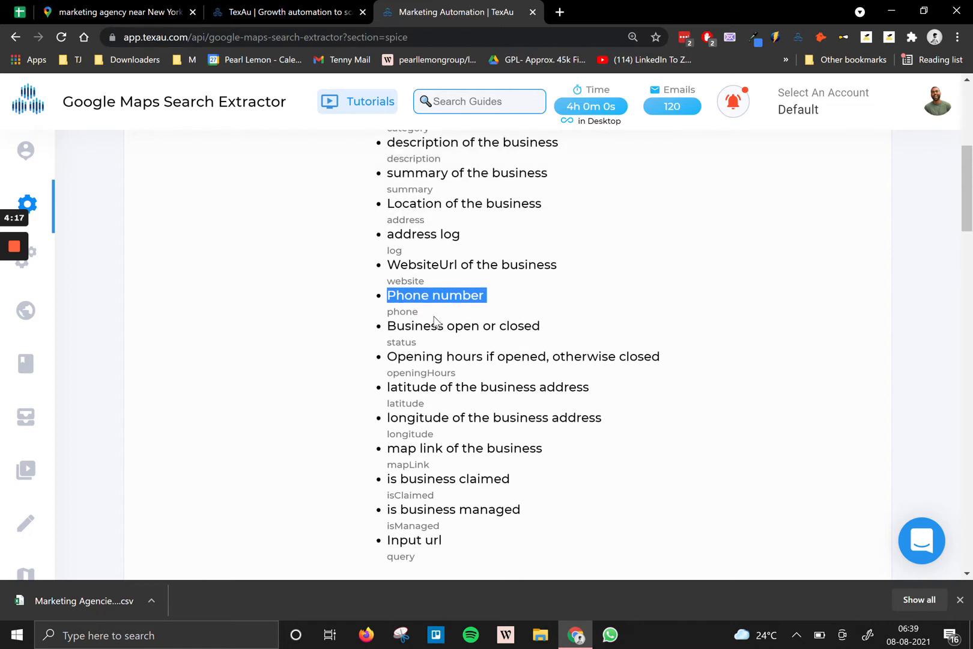
pyautogui.doubleClick(420, 265)
pyautogui.scroll(-3, 420, 266)
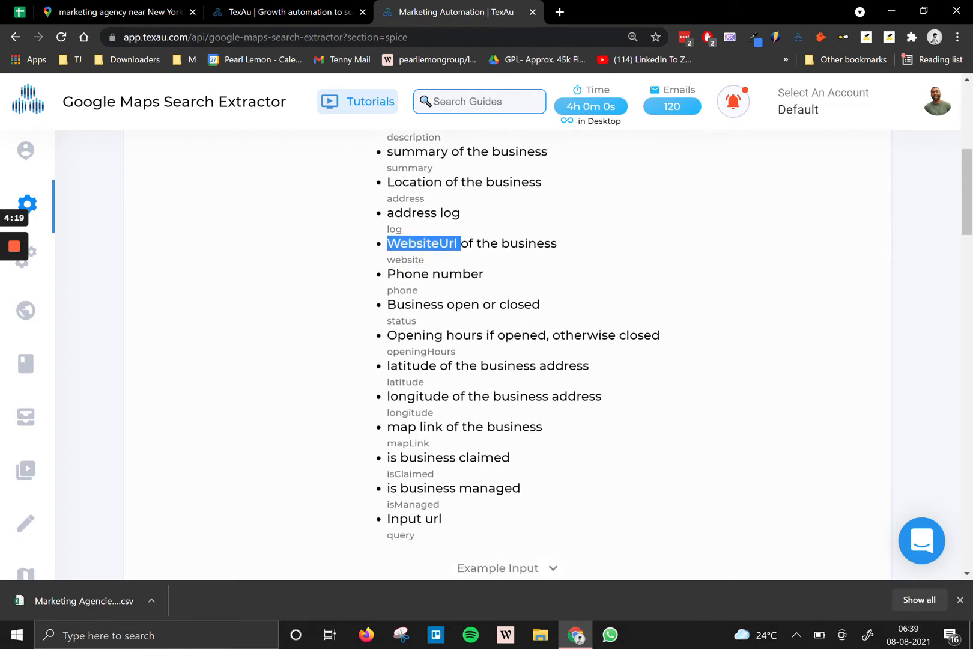
# Expand 'Example Input' to see the sample google.com/maps/search marketing agency link.
pyautogui.click(484, 379)
pyautogui.scroll(-7, 483, 380)
pyautogui.scroll(5, 382, 285)
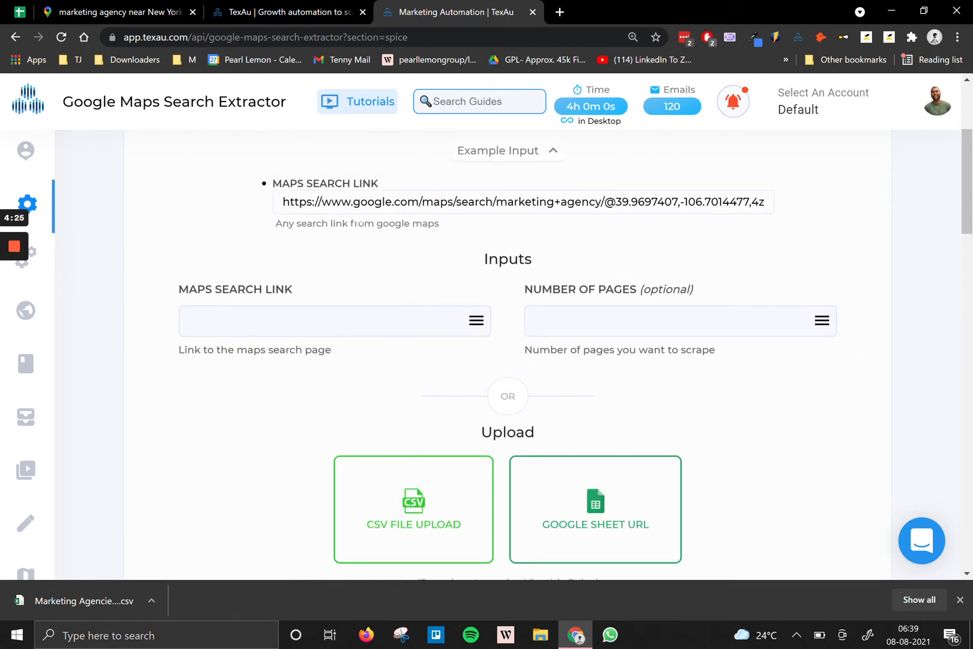
# Put the New York marketing agency search link into the Maps Search Link input.
pyautogui.click(271, 321)
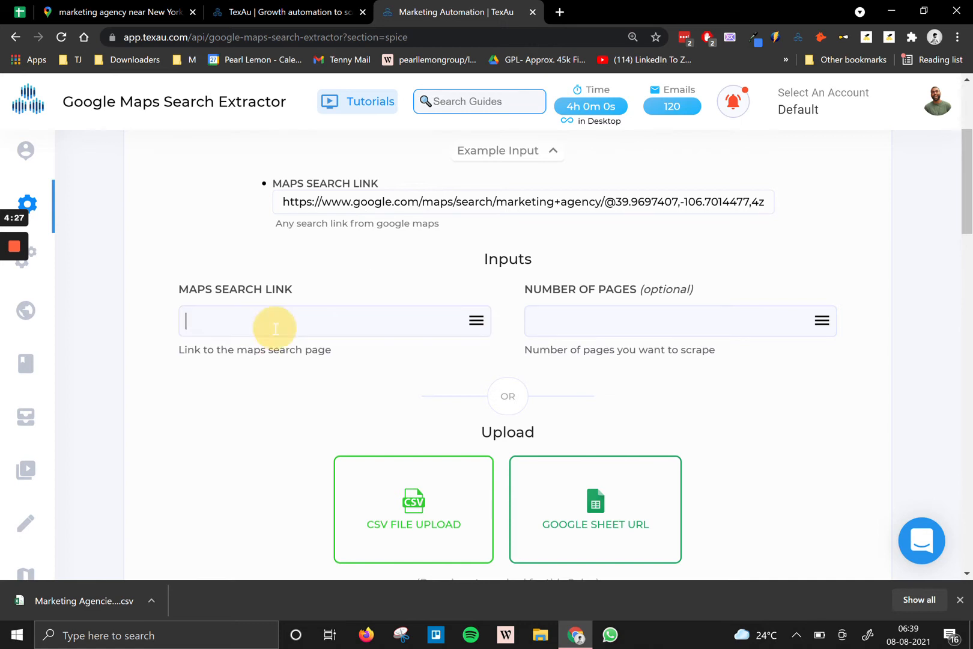
pyautogui.write('https://www.google.com/maps/search/marketing+agency+near+New+York/@40.7556111,-74.0233624,13z/data=!3m1!4b1')
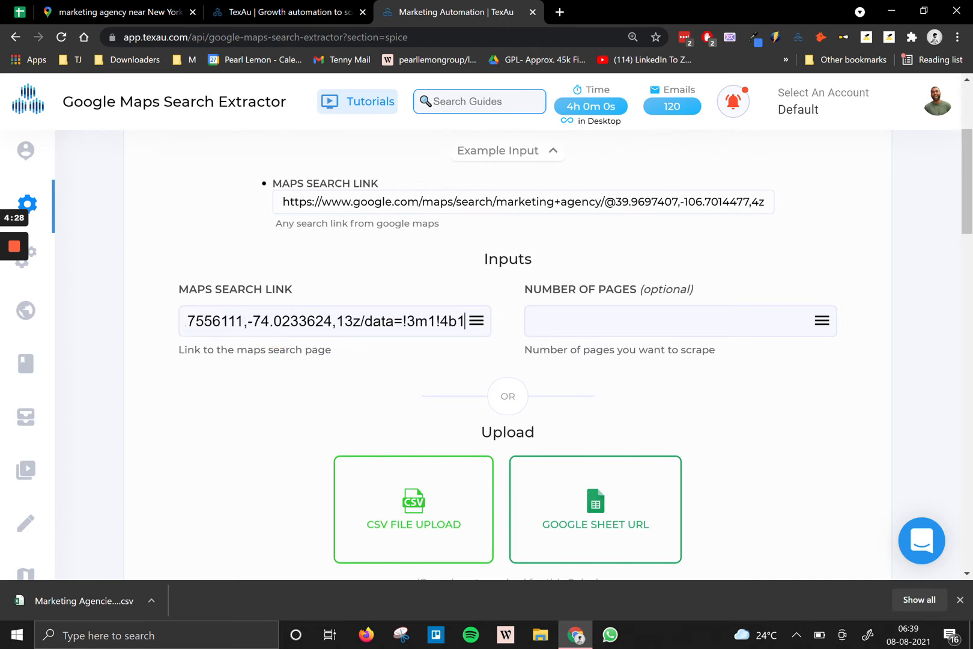
pyautogui.click(201, 12)
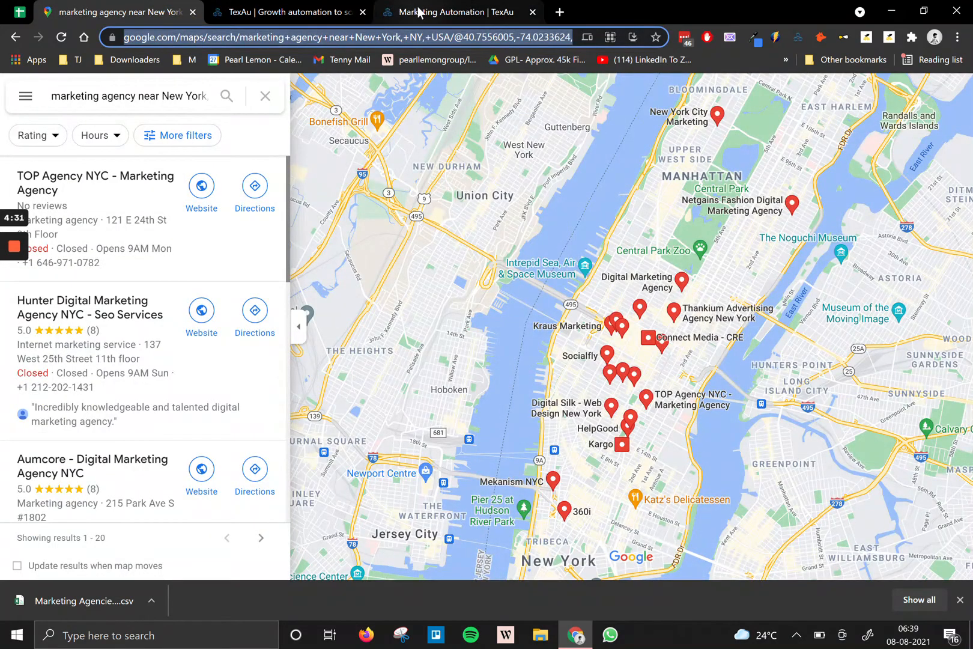
pyautogui.click(419, 12)
pyautogui.click(278, 321)
pyautogui.hotkey('ctrl', 'a')
pyautogui.hotkey('ctrl', 'v')
pyautogui.click(211, 420)
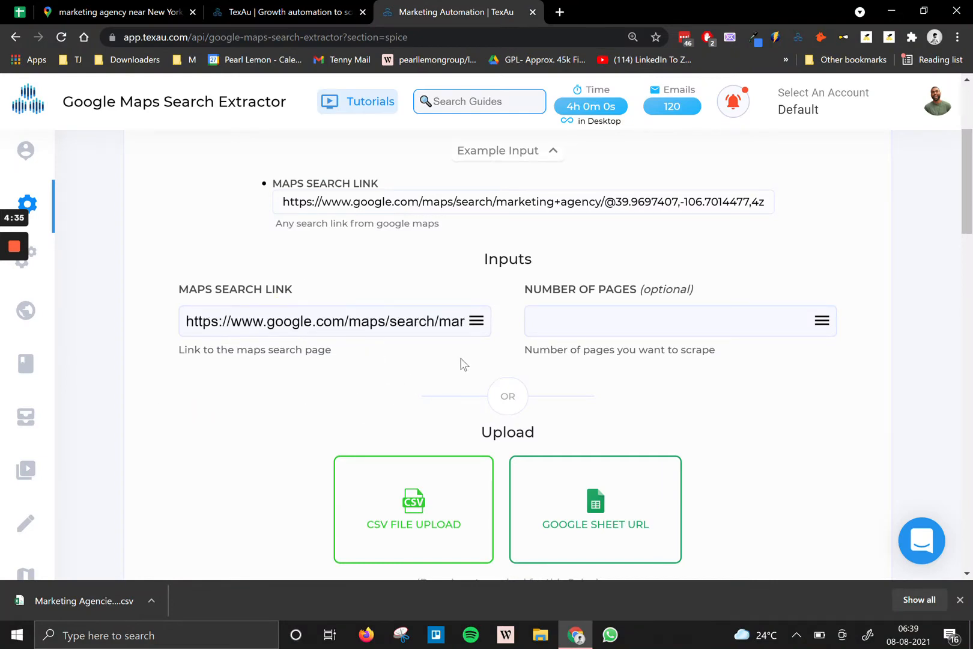
# Leave Number of Pages empty and review the completed extractor form.
pyautogui.click(571, 320)
pyautogui.click(141, 13)
pyautogui.scroll(-7, 144, 372)
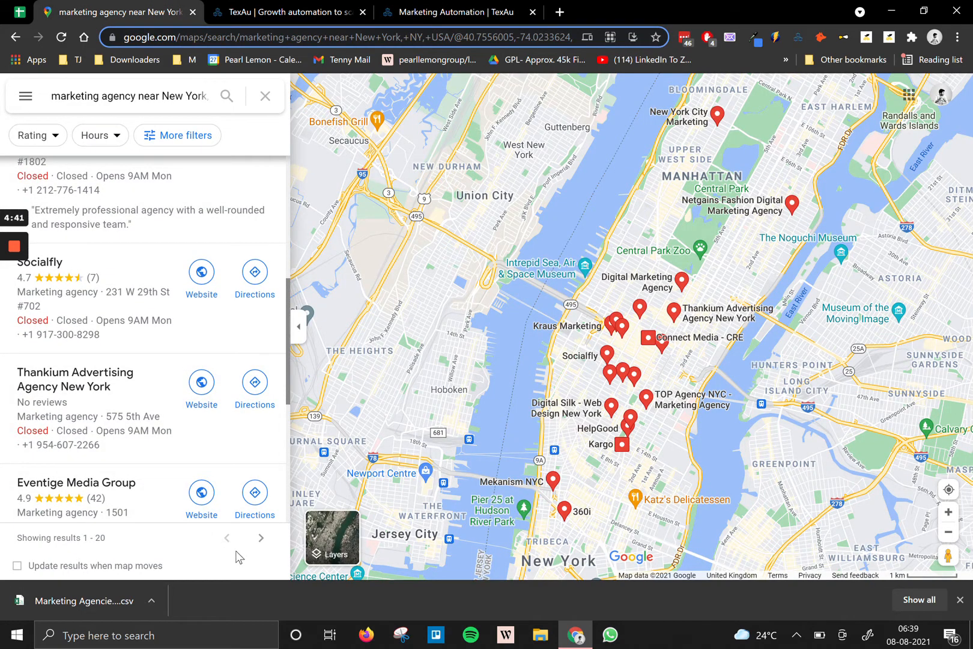
pyautogui.scroll(-5, 208, 524)
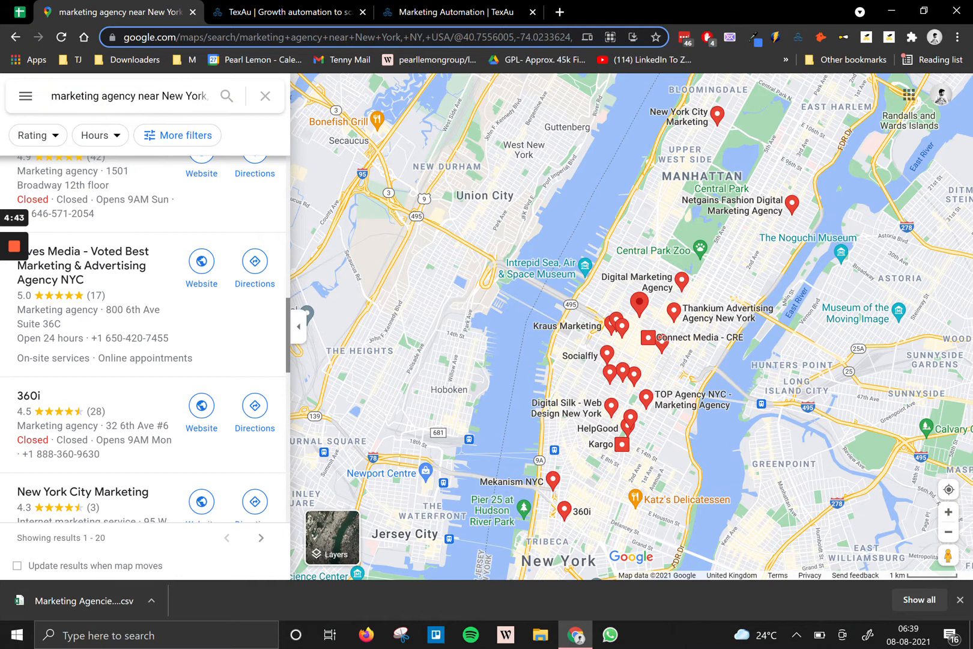
pyautogui.click(430, 10)
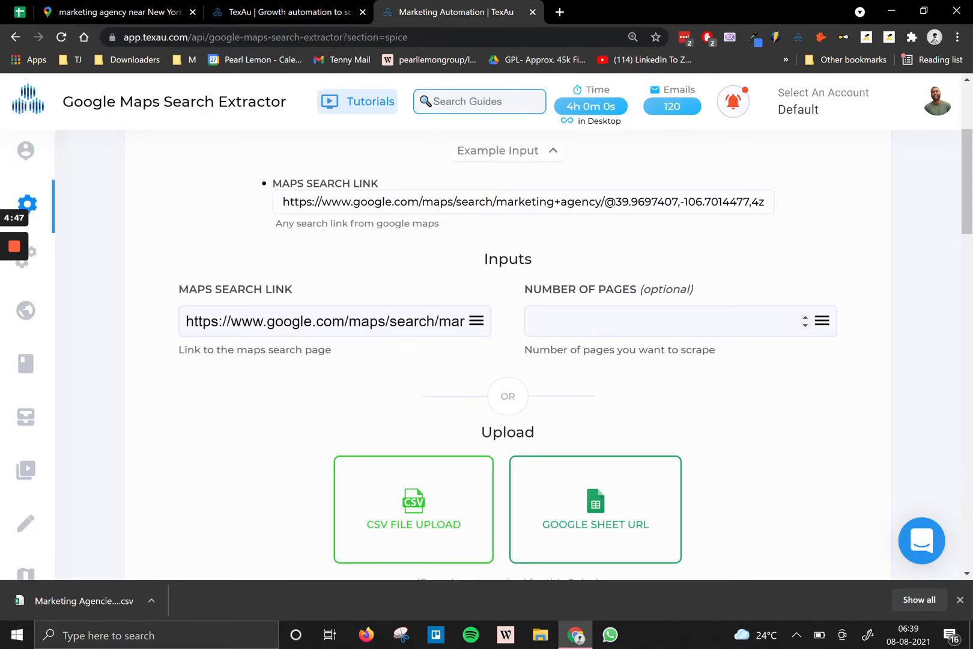
pyautogui.click(733, 371)
pyautogui.scroll(-5, 695, 410)
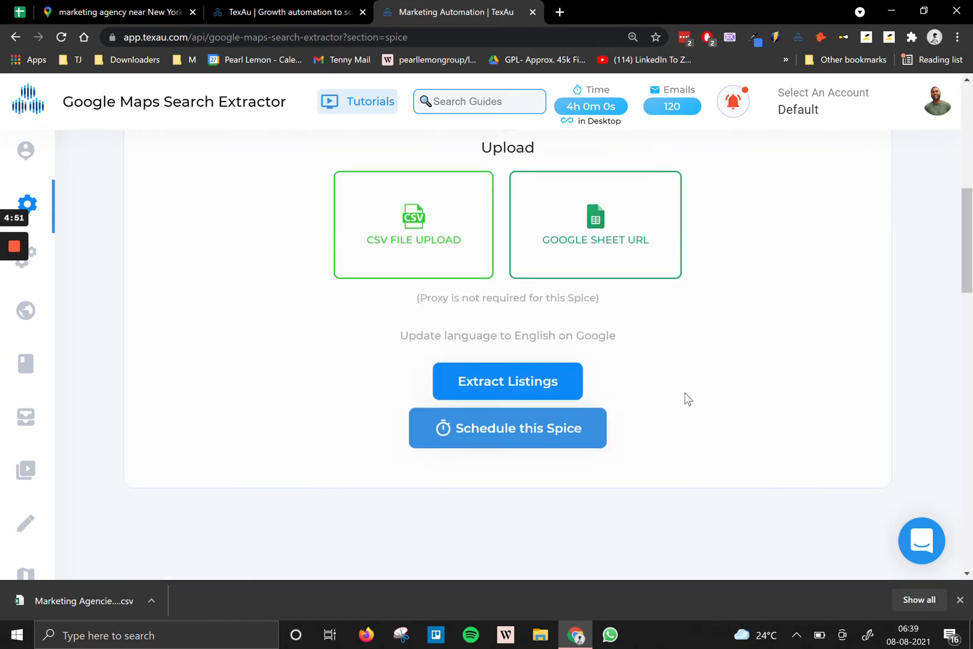
pyautogui.scroll(5, 685, 397)
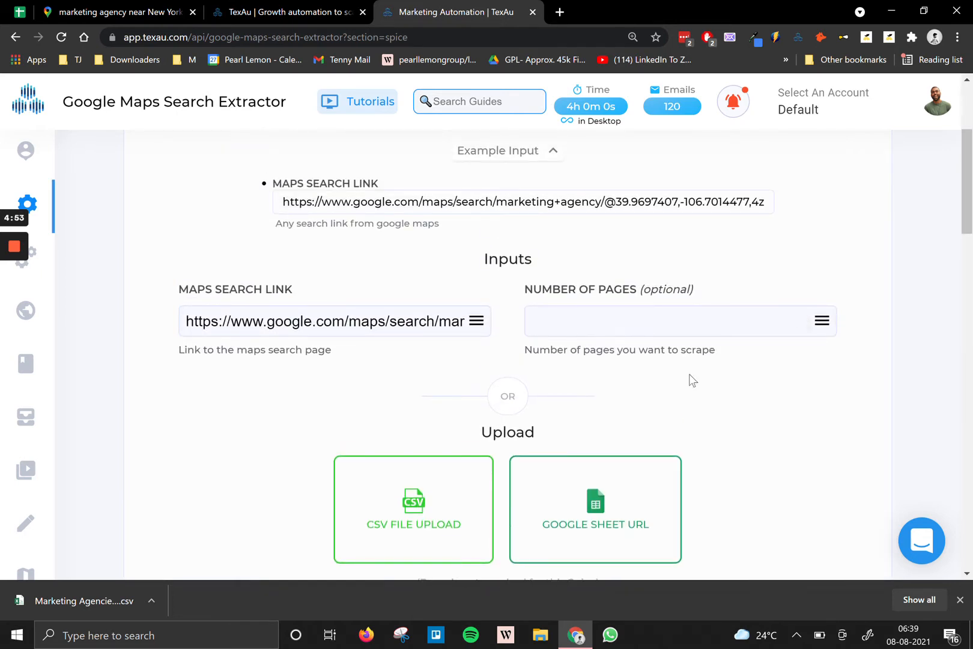
pyautogui.scroll(-3, 714, 419)
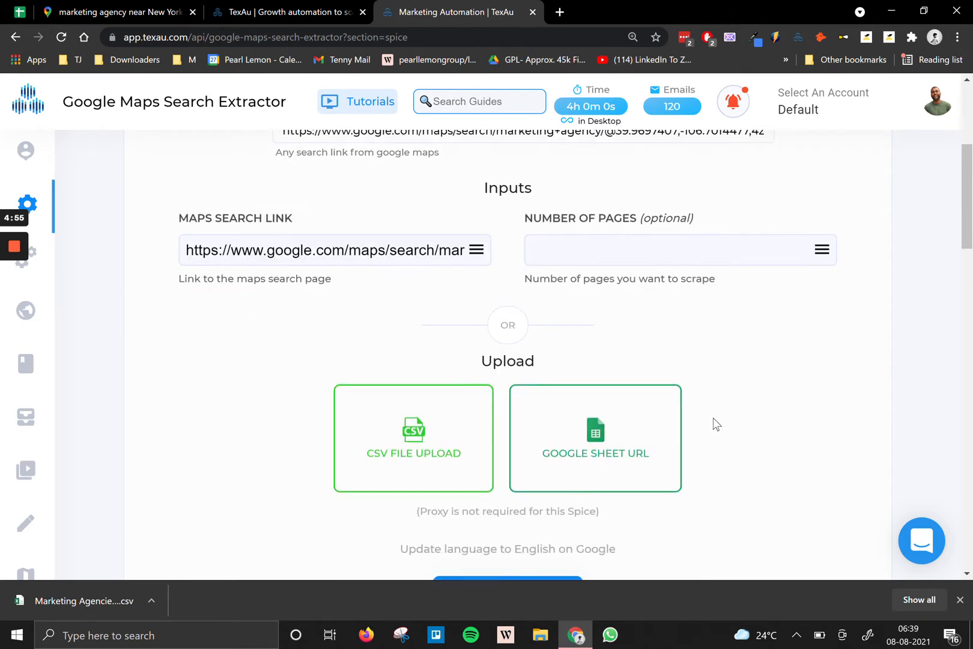
pyautogui.scroll(5, 540, 445)
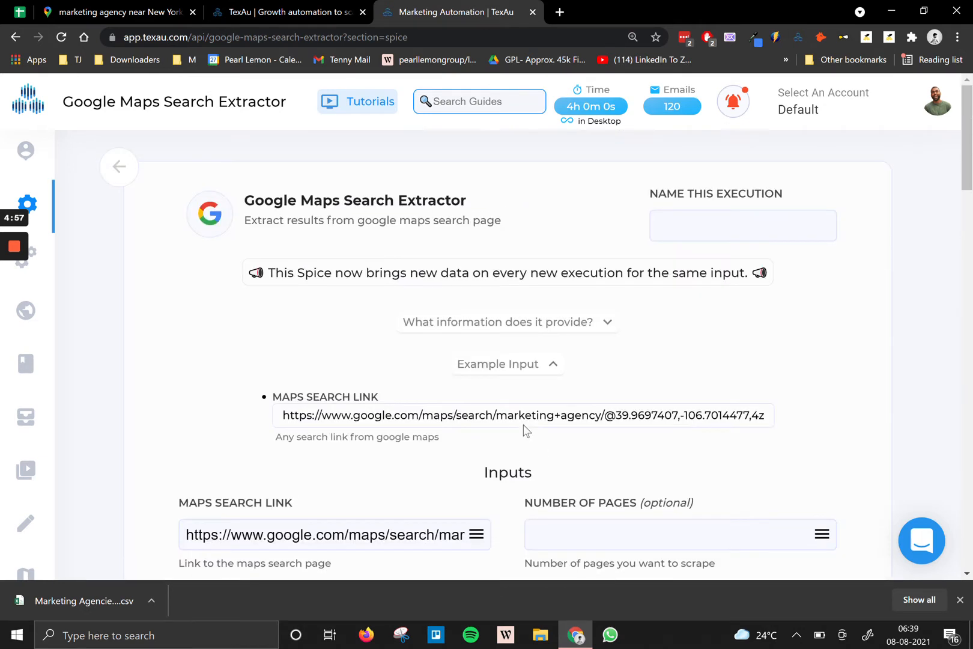
# Name the extraction run 'Maps New york' and start extracting the listings.
pyautogui.click(706, 215)
pyautogui.write('Maps Newyork')
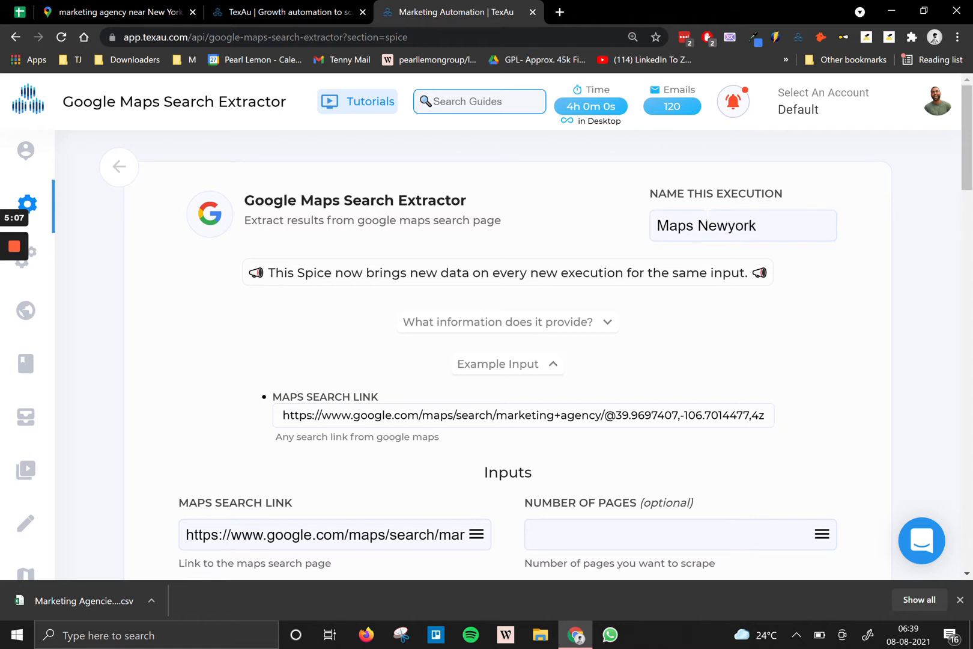
pyautogui.click(727, 227)
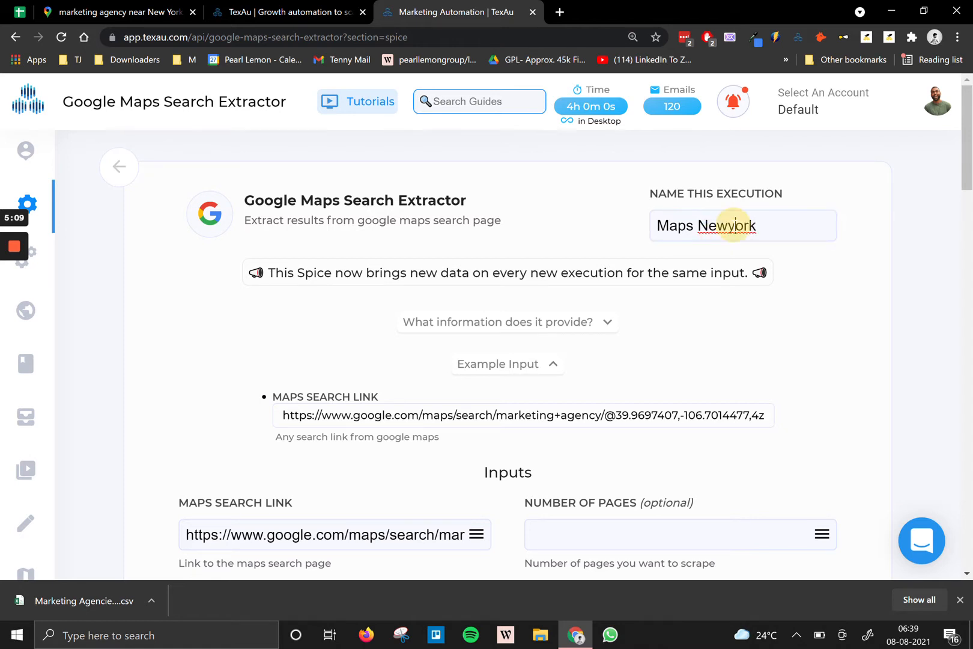
pyautogui.moveTo(761, 226); pyautogui.dragTo(677, 227)
pyautogui.scroll(-13, 756, 288)
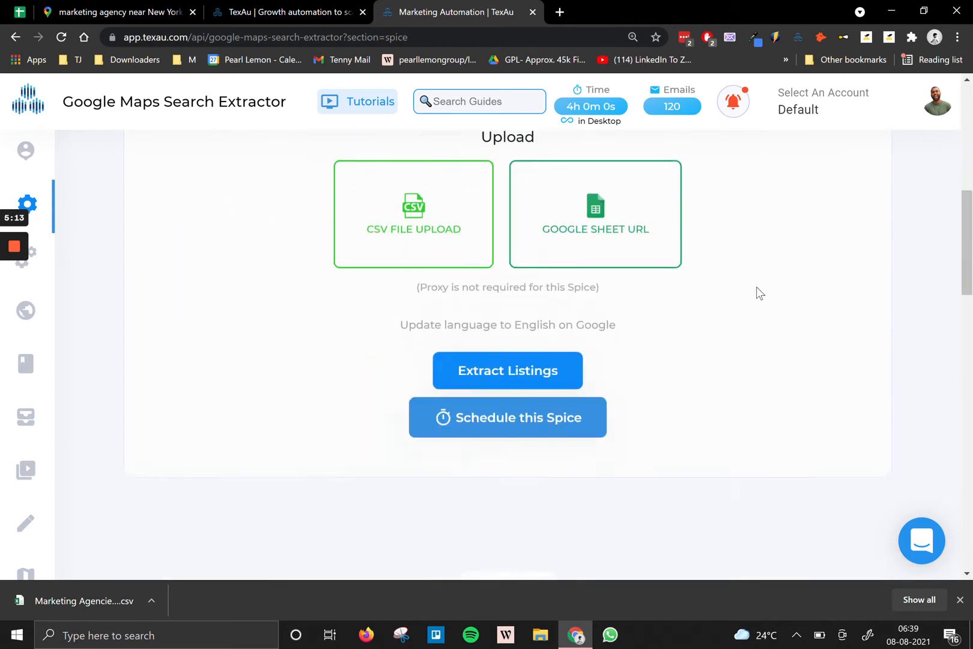
pyautogui.scroll(3, 747, 283)
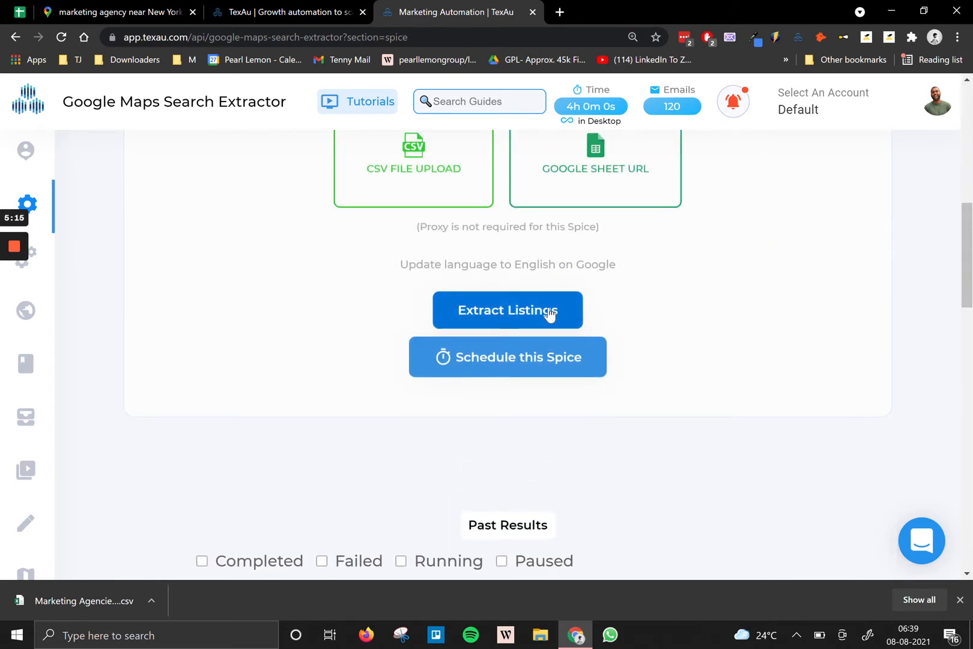
pyautogui.click(549, 312)
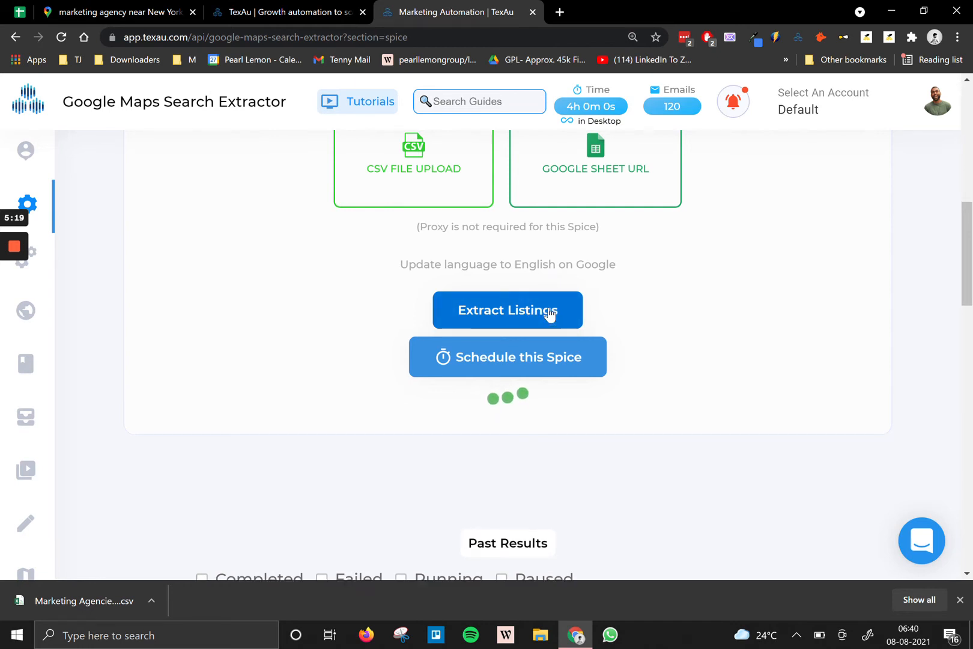
# Expand the new Maps New york run under Past Results.
pyautogui.scroll(-3, 550, 312)
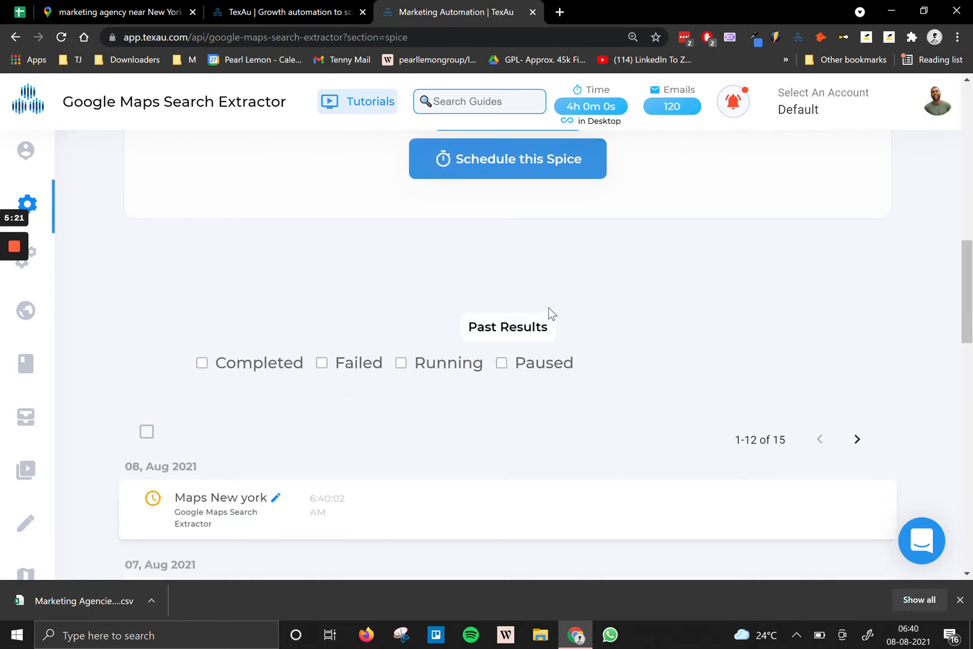
pyautogui.scroll(-2, 458, 427)
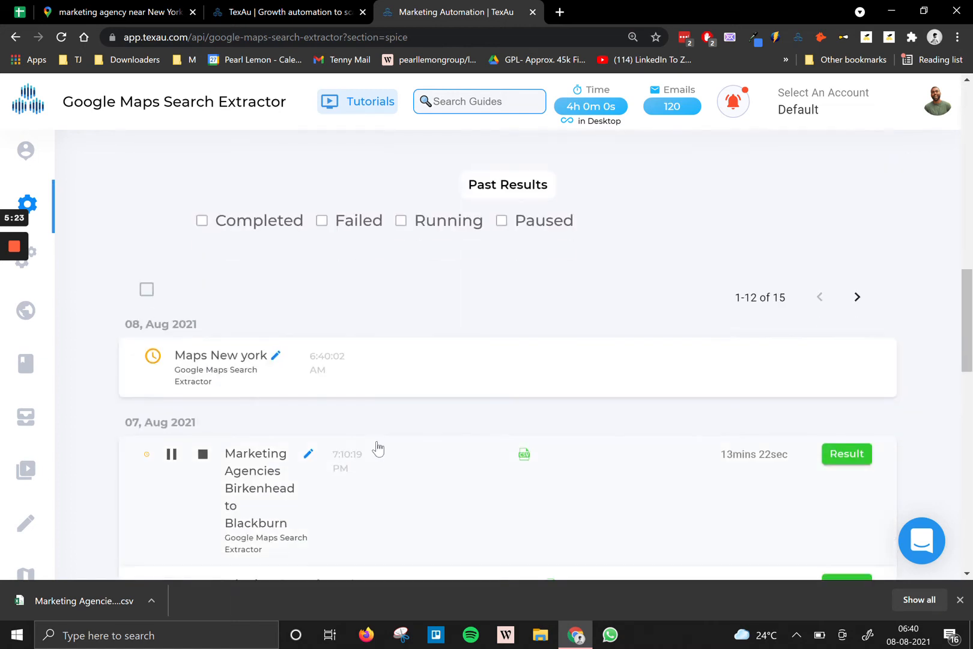
pyautogui.click(425, 358)
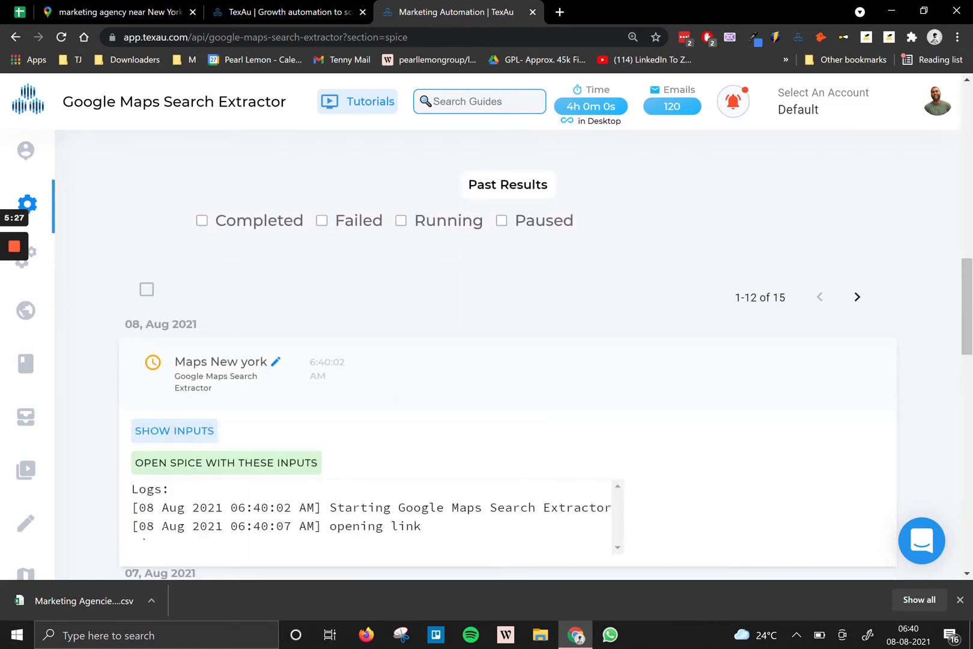
# On the Results page, read and select the Maps New york run's three log lines, then collapse it.
pyautogui.moveTo(49, 388)
pyautogui.click(74, 443)
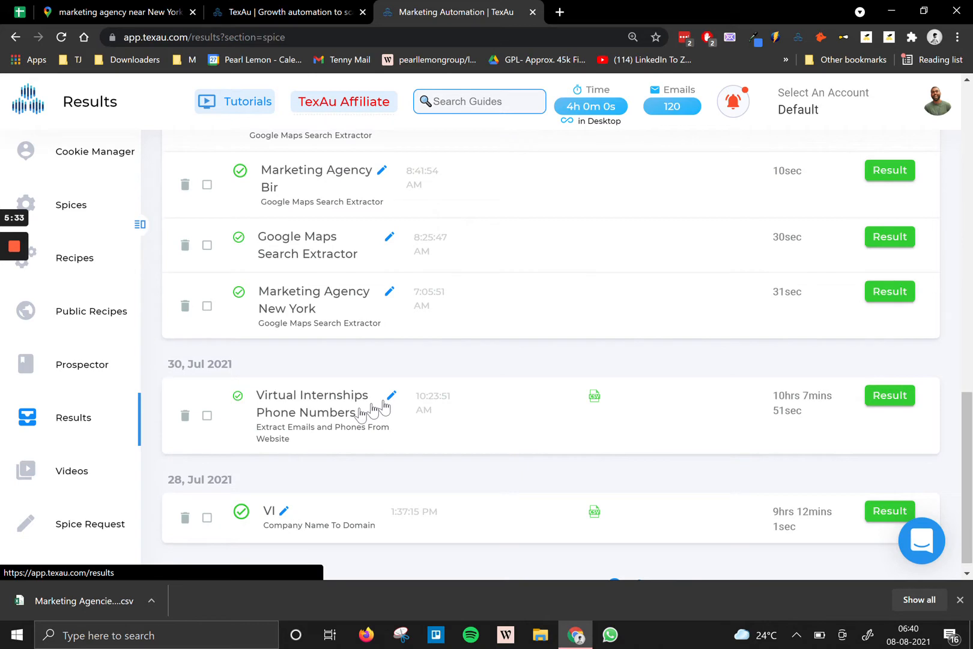
pyautogui.scroll(6, 396, 371)
pyautogui.scroll(8, 396, 403)
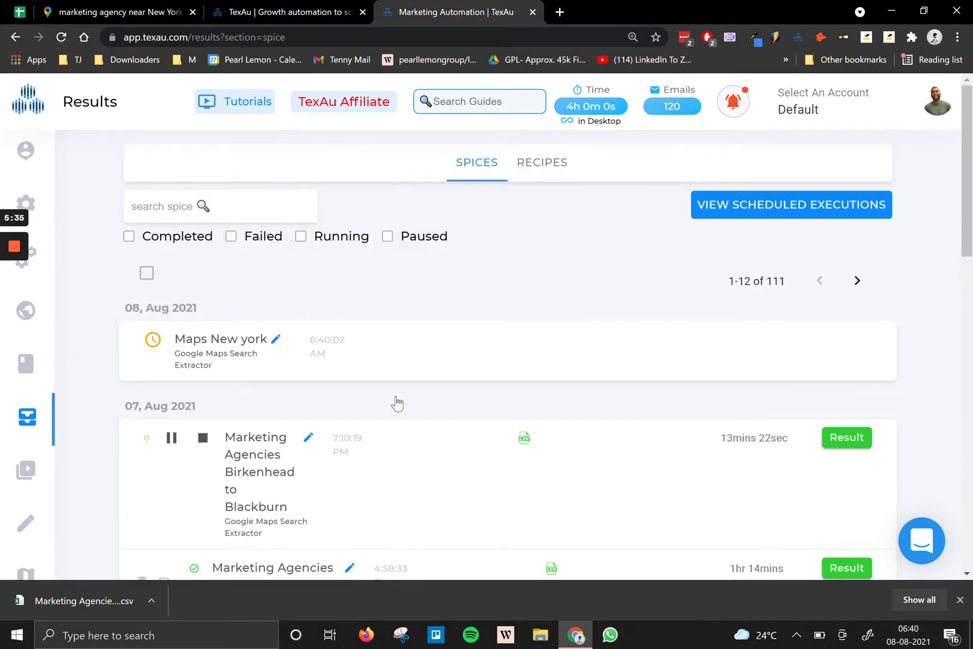
pyautogui.click(378, 349)
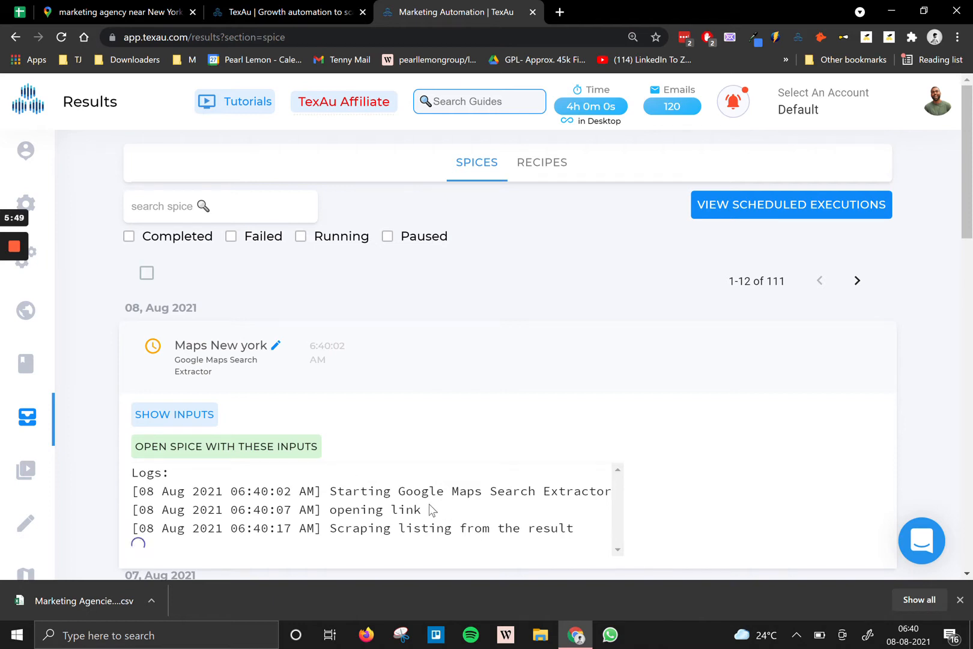
pyautogui.scroll(-1, 430, 509)
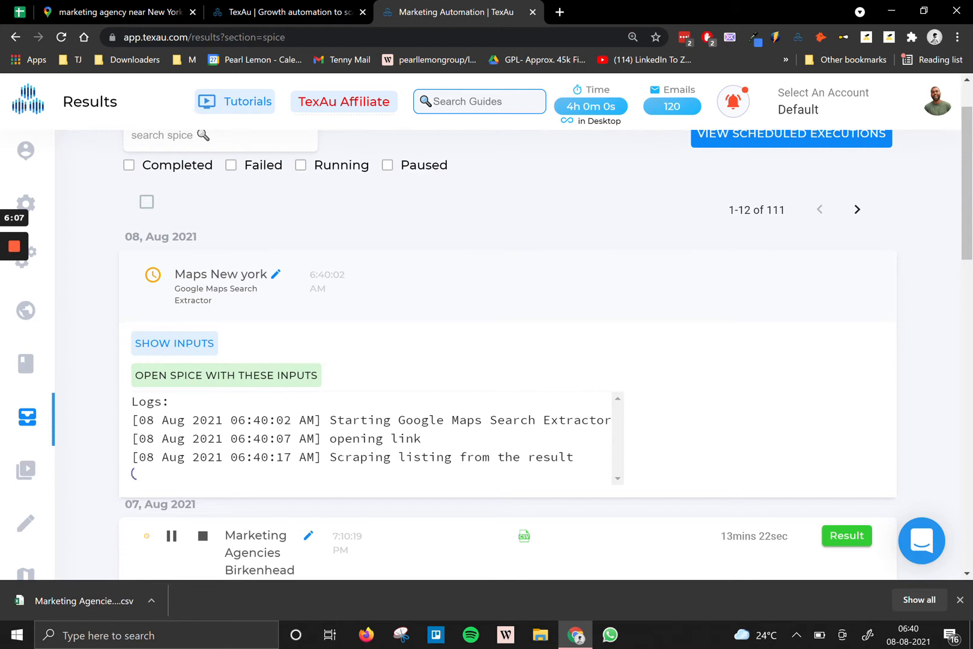
pyautogui.moveTo(140, 420); pyautogui.dragTo(564, 472)
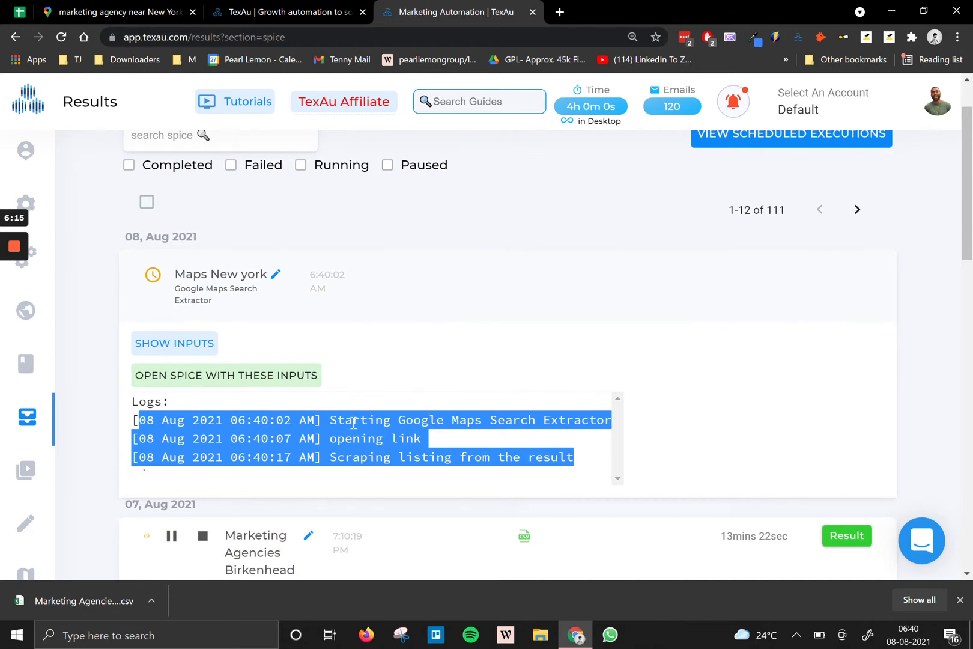
pyautogui.click(526, 317)
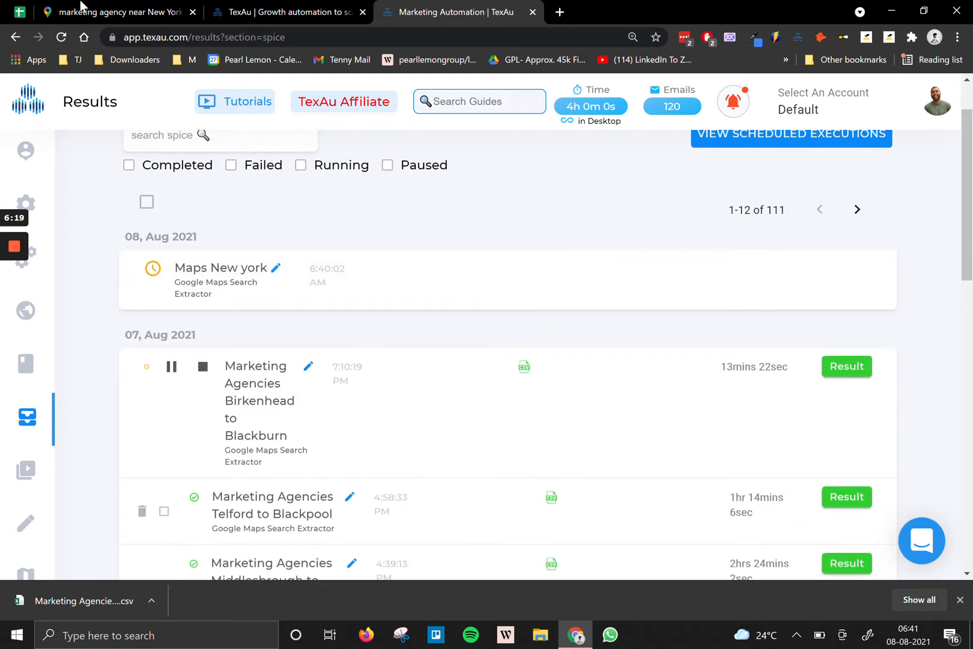
# On the UK Cities List sheet, select from Birkenhead in A51 down to row 999.
pyautogui.click(20, 12)
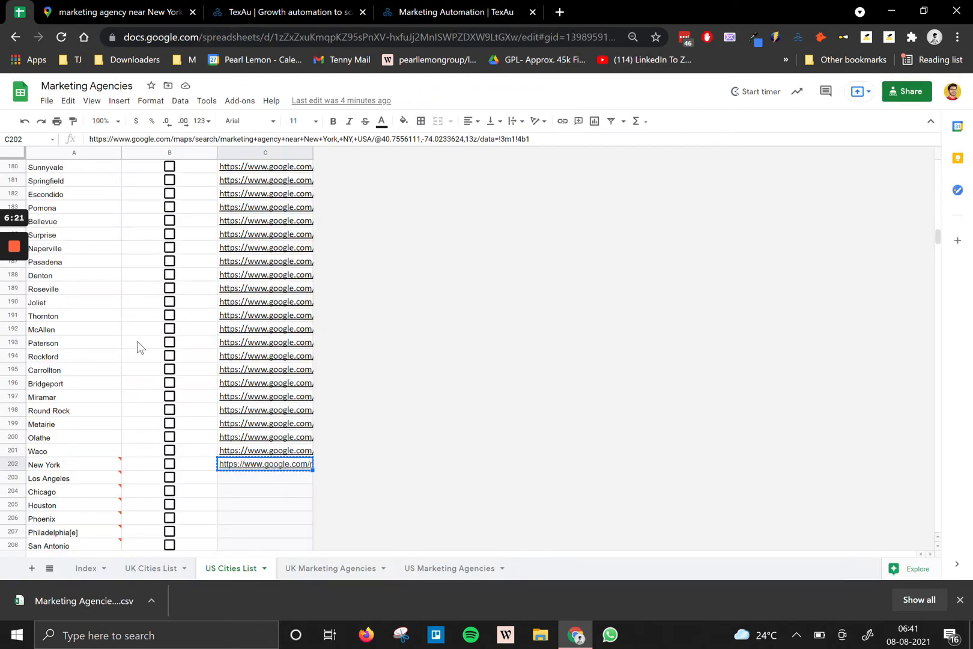
pyautogui.scroll(20, 140, 347)
pyautogui.scroll(10, 194, 444)
pyautogui.click(159, 568)
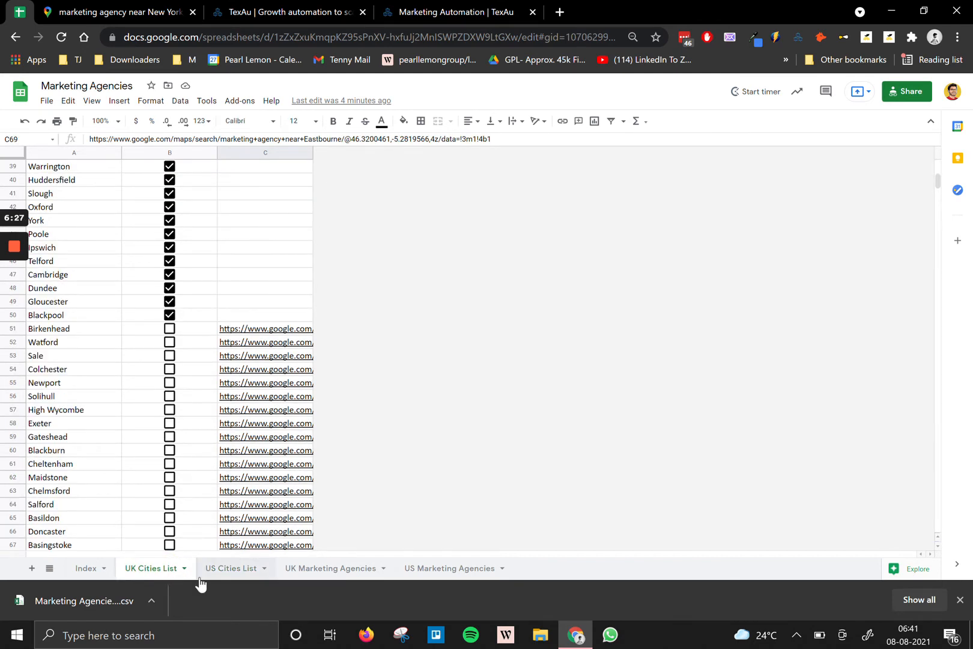
pyautogui.click(81, 332)
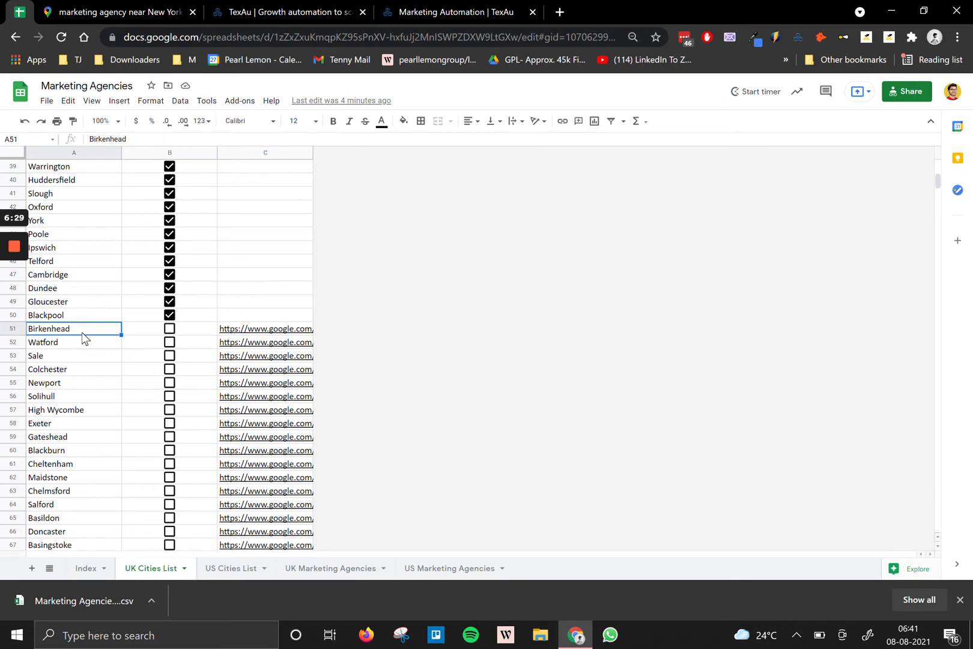
pyautogui.hotkey('ctrl', 'shift', 'Down')
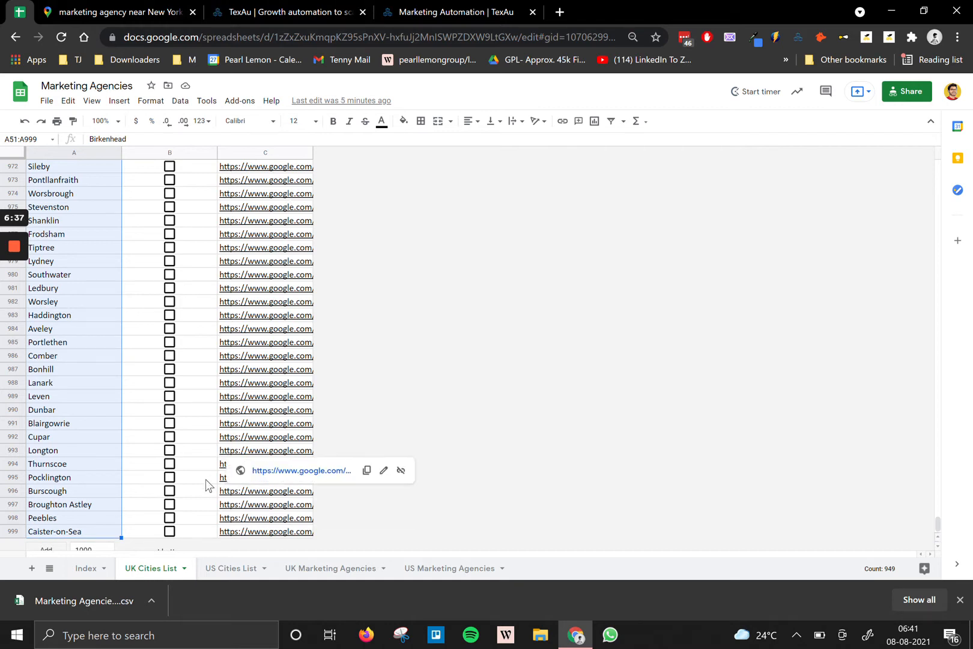
# Download the sheet as a CSV file and open the download.
pyautogui.click(46, 100)
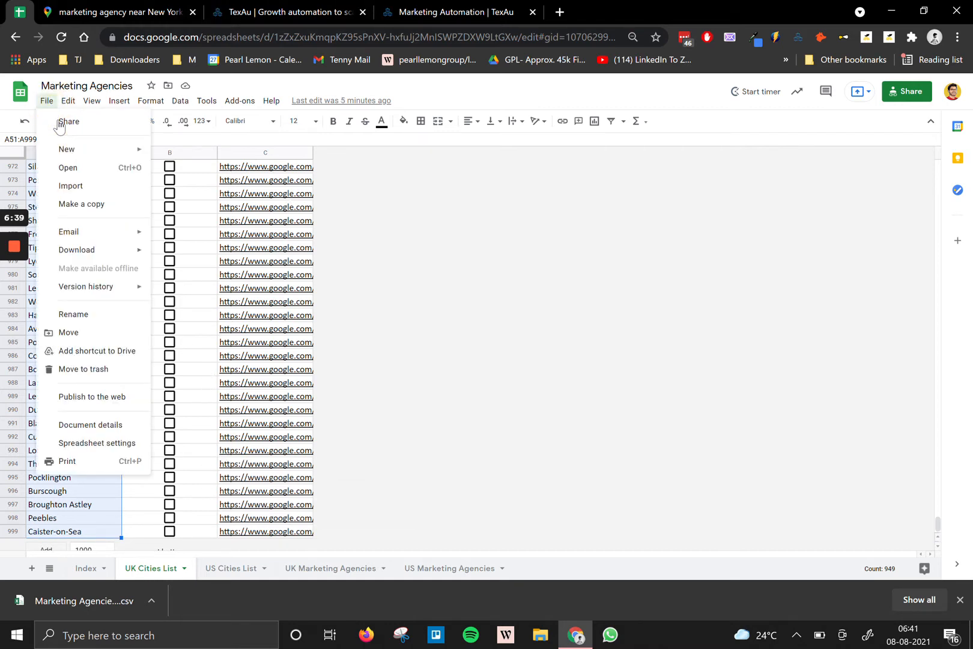
pyautogui.moveTo(93, 257)
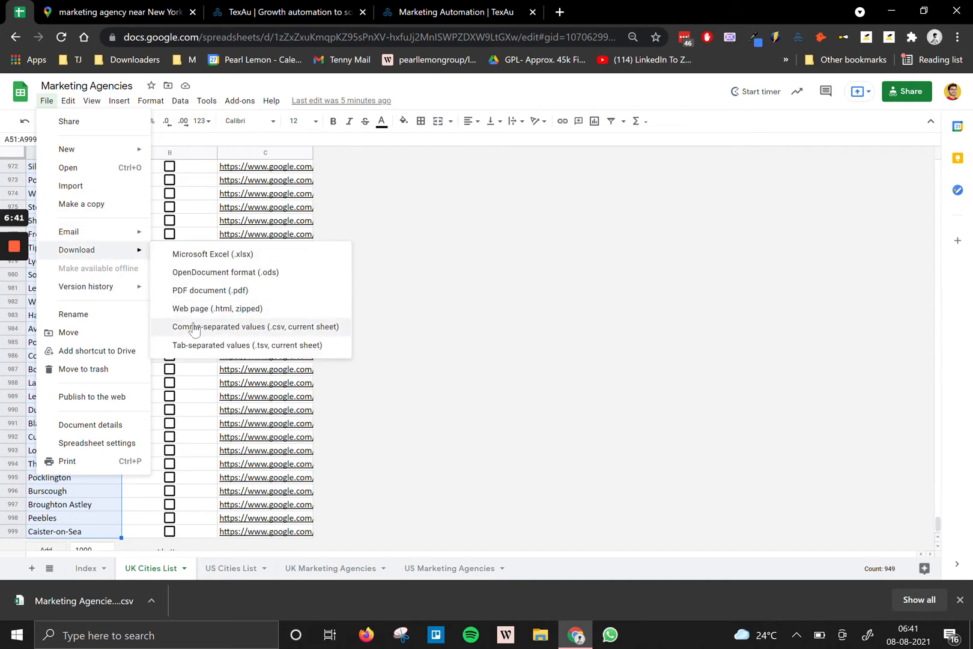
pyautogui.click(126, 597)
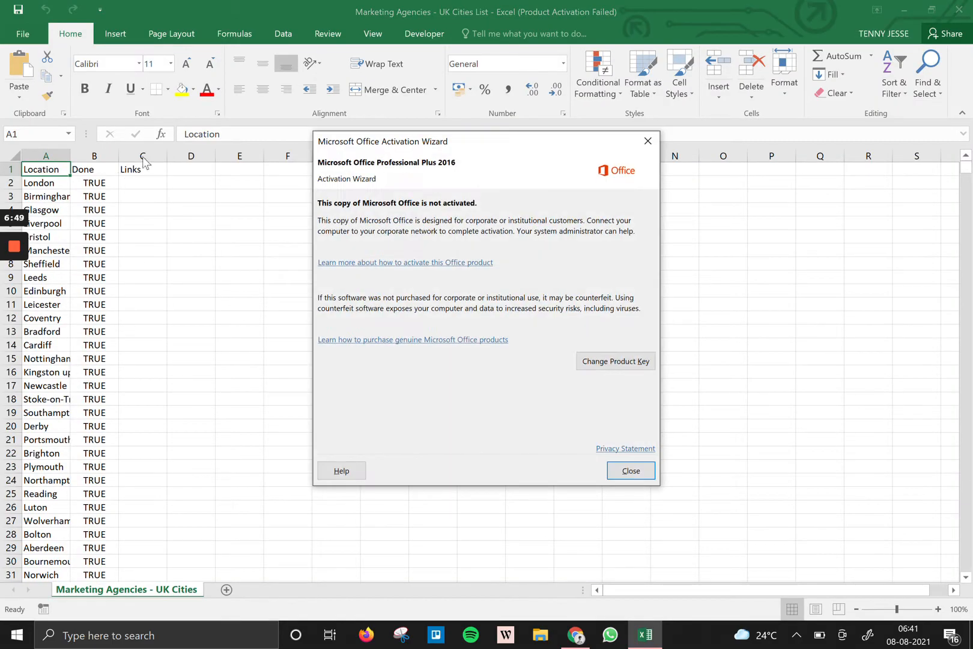
pyautogui.click(649, 143)
pyautogui.scroll(-15, 480, 373)
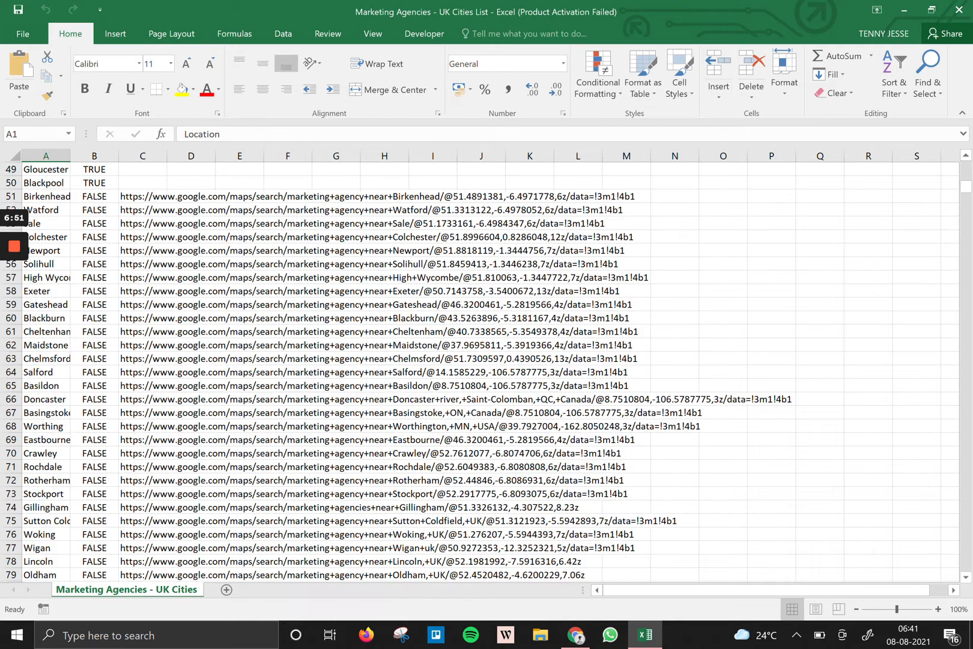
pyautogui.scroll(8, 481, 373)
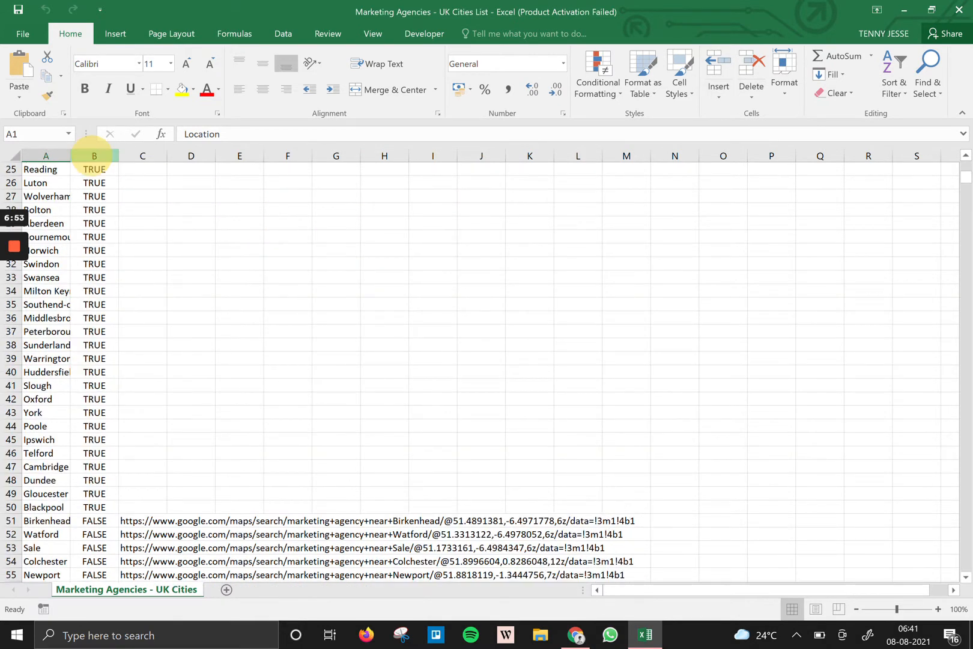
pyautogui.click(93, 156)
pyautogui.rightClick(92, 156)
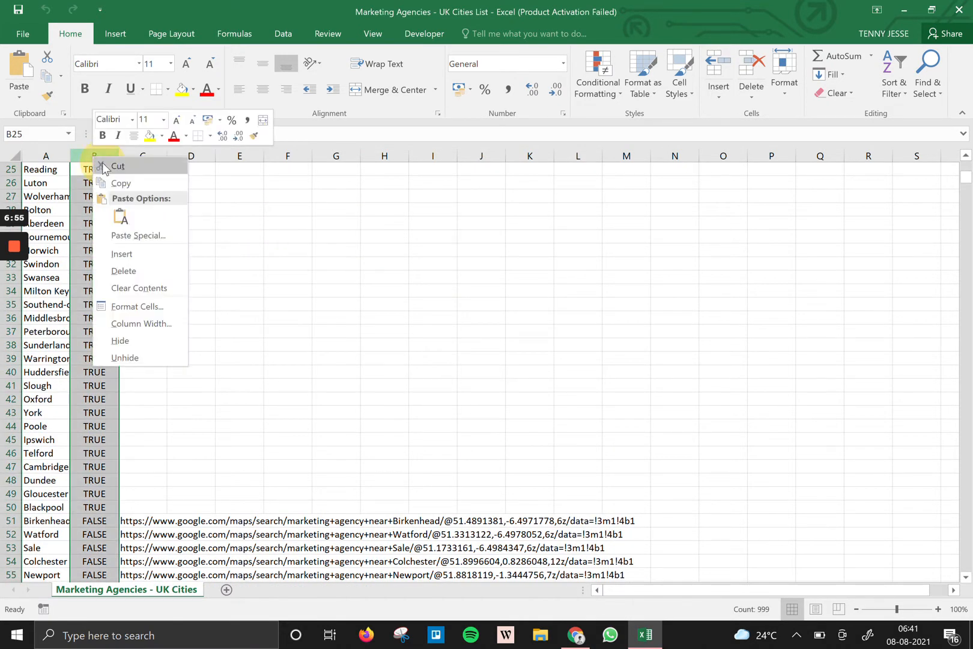
pyautogui.rightClick(81, 161)
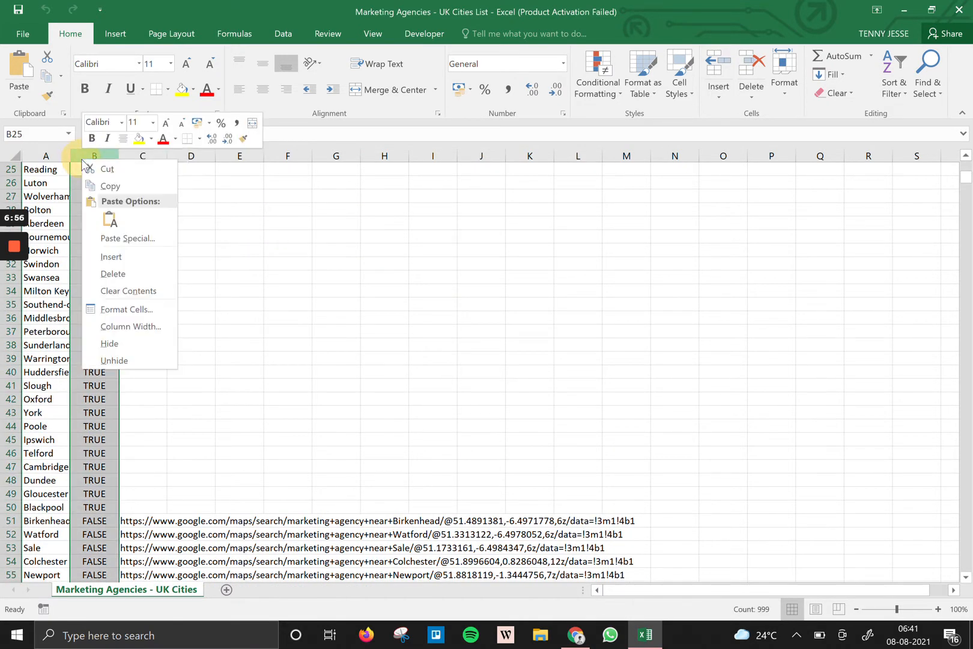
pyautogui.click(117, 291)
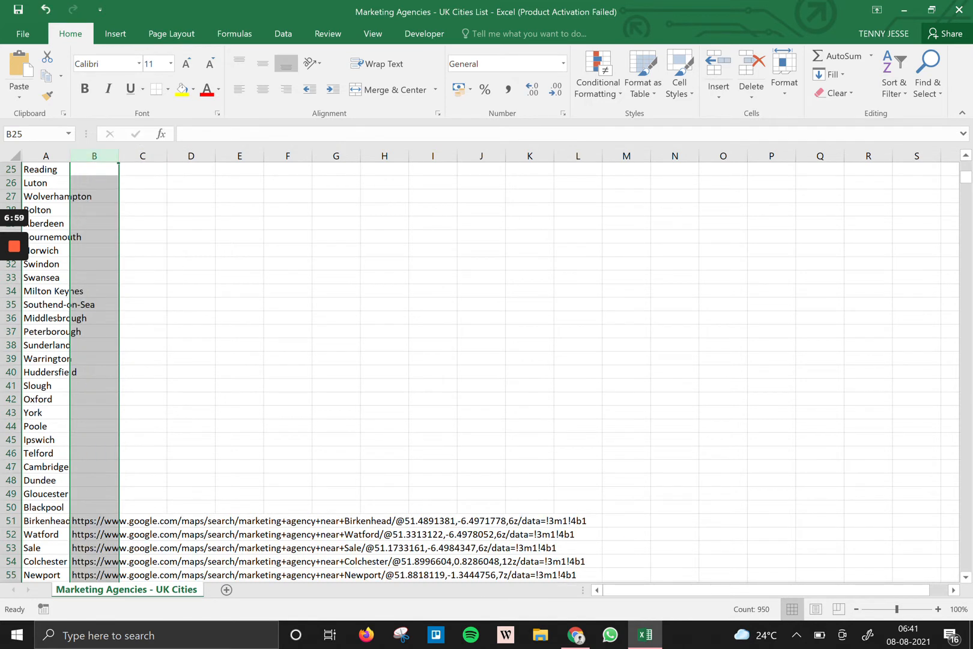
pyautogui.click(98, 521)
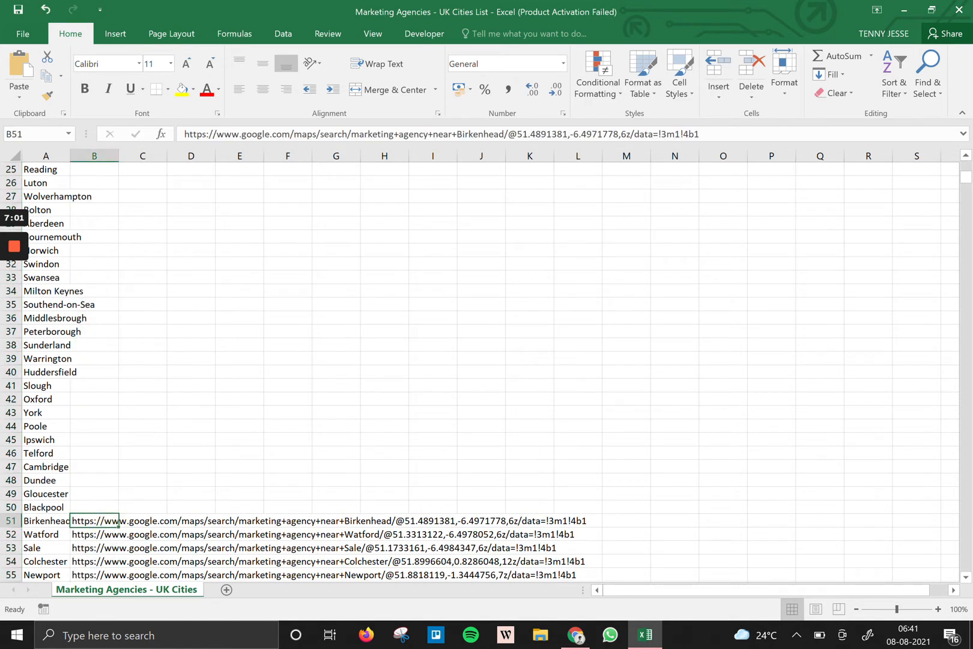
pyautogui.click(81, 494)
pyautogui.click(81, 507)
pyautogui.hotkey('shift', 'space')
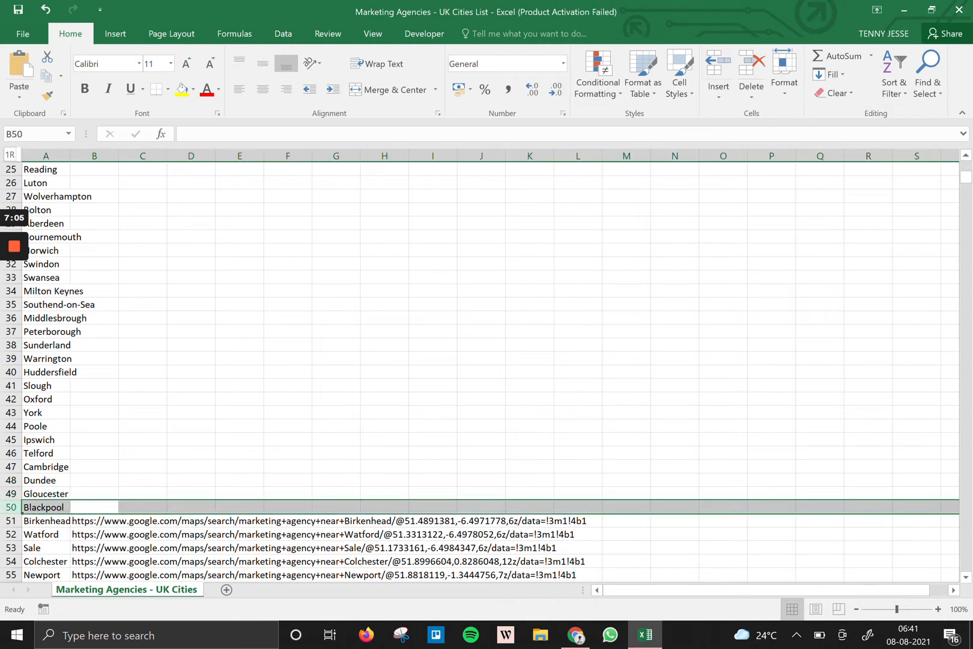
pyautogui.hotkey('ctrl', 'a')
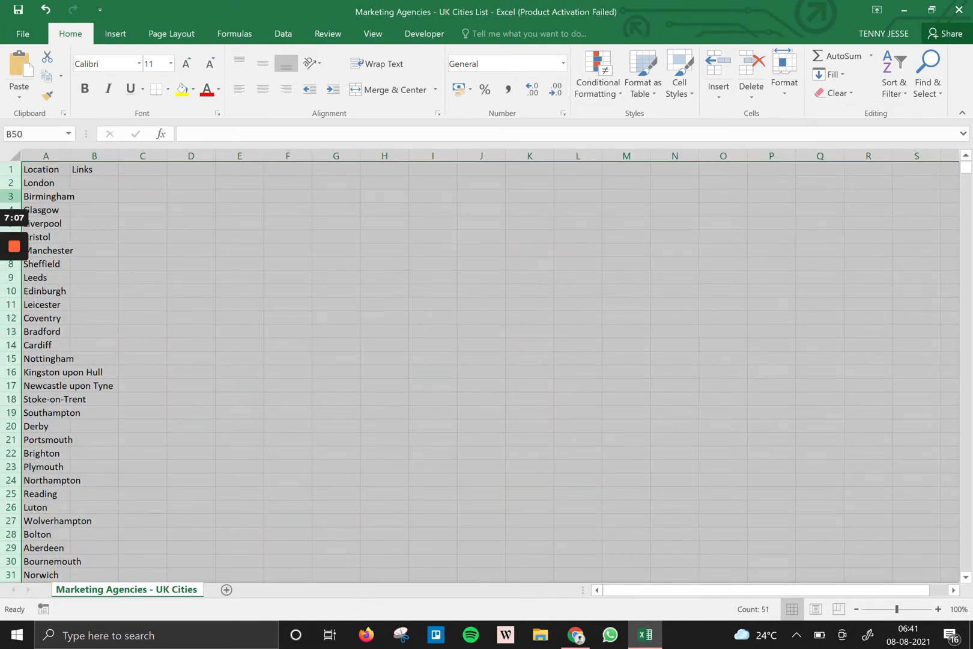
# Delete rows 2–50 so the list starts at Birkenhead.
pyautogui.click(11, 183)
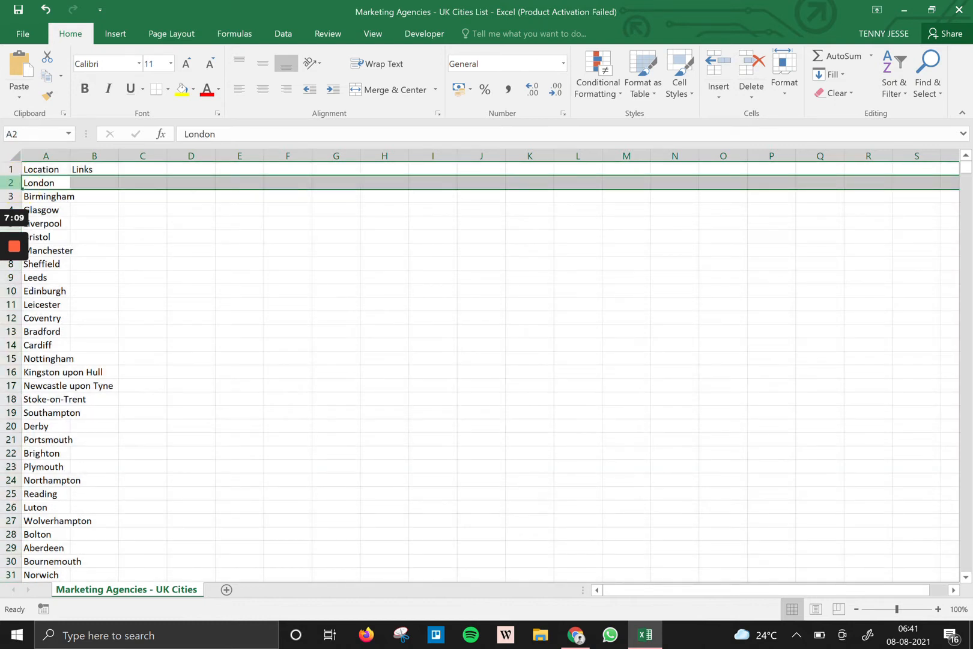
pyautogui.hotkey('ctrl', 'shift', 'Down')
pyautogui.hotkey('ctrl', 'shift', 'Up')
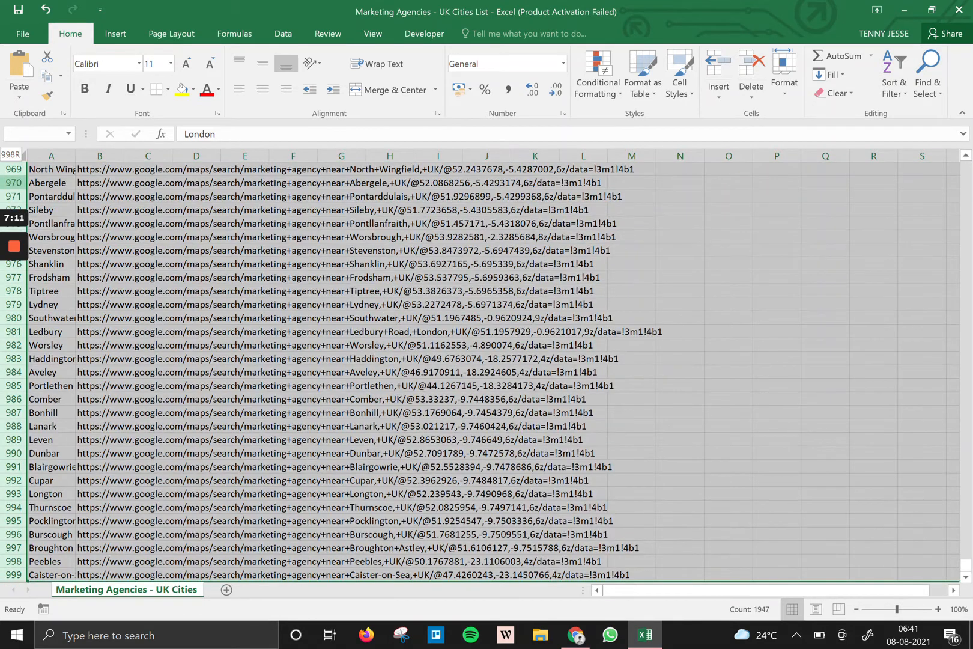
pyautogui.moveTo(11, 168); pyautogui.dragTo(5, 417)
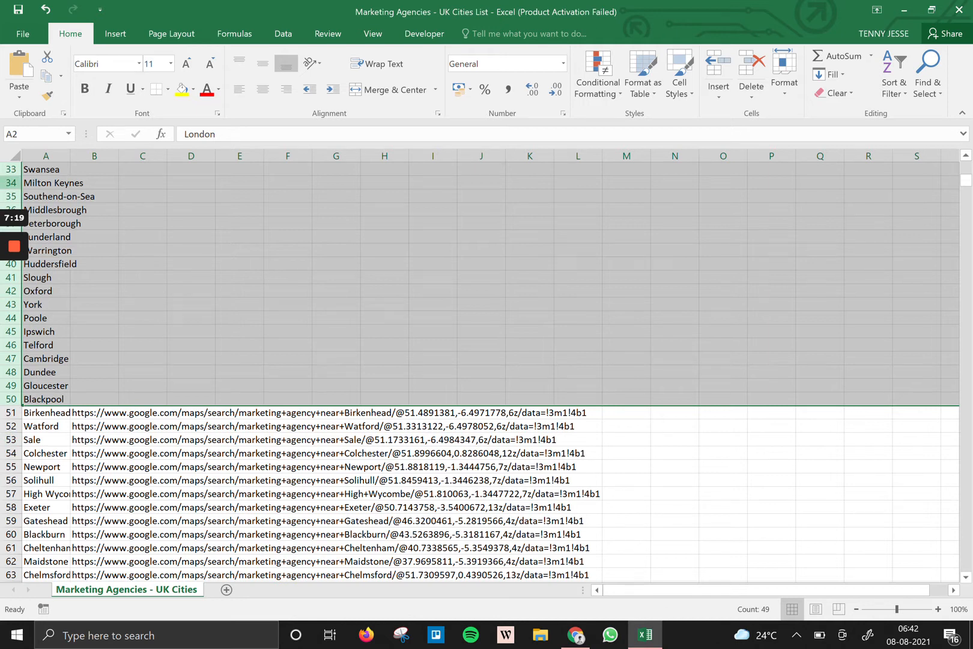
pyautogui.rightClick(7, 189)
pyautogui.click(69, 298)
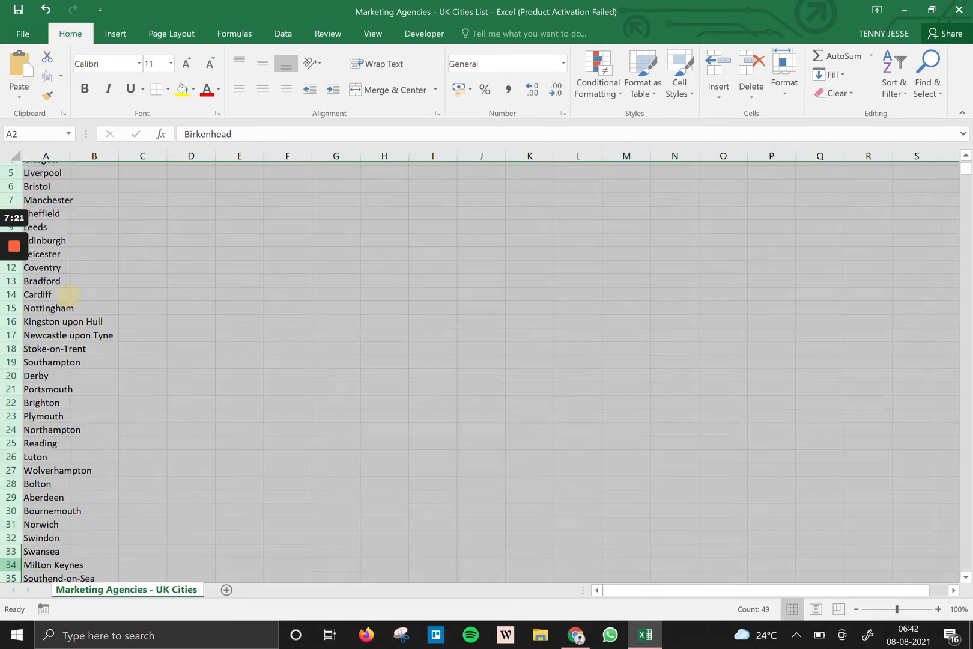
pyautogui.click(671, 212)
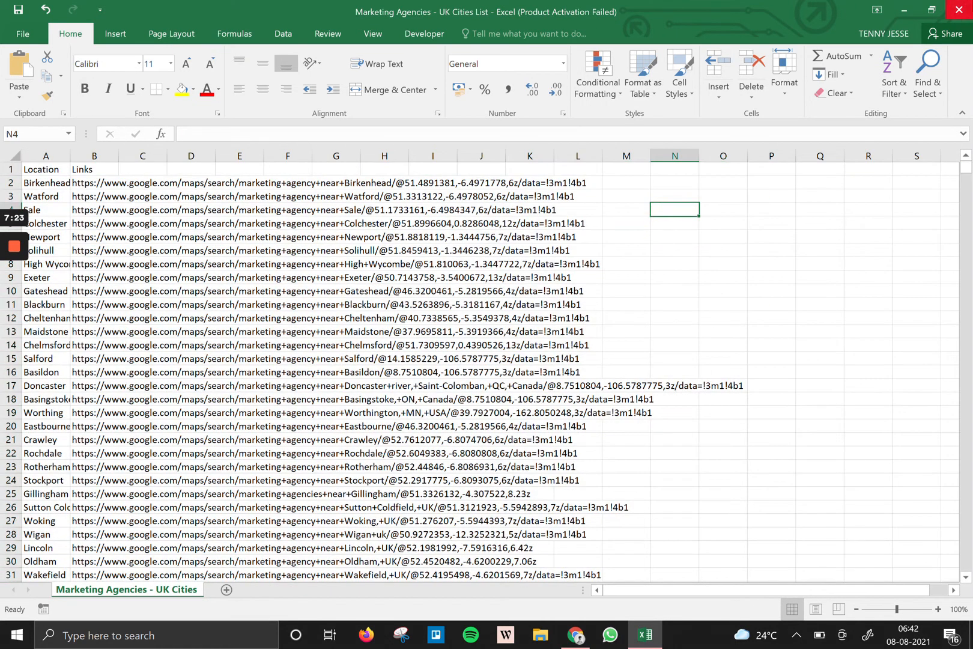
# Save the list over the existing CSV file, keeping CSV format.
pyautogui.hotkey('alt', 'F4')
pyautogui.click(548, 337)
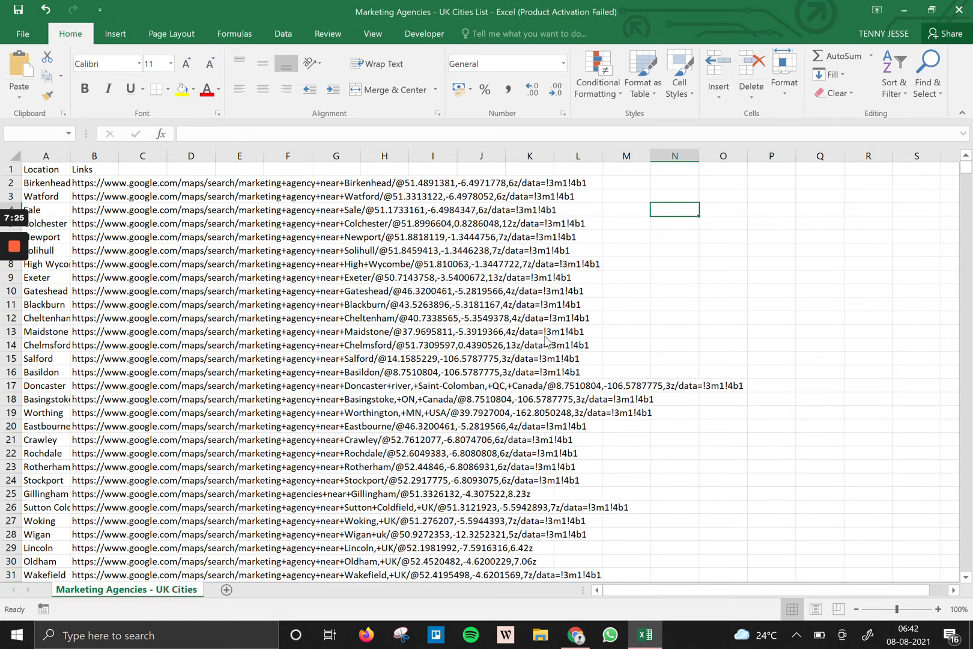
pyautogui.click(326, 298)
pyautogui.click(523, 324)
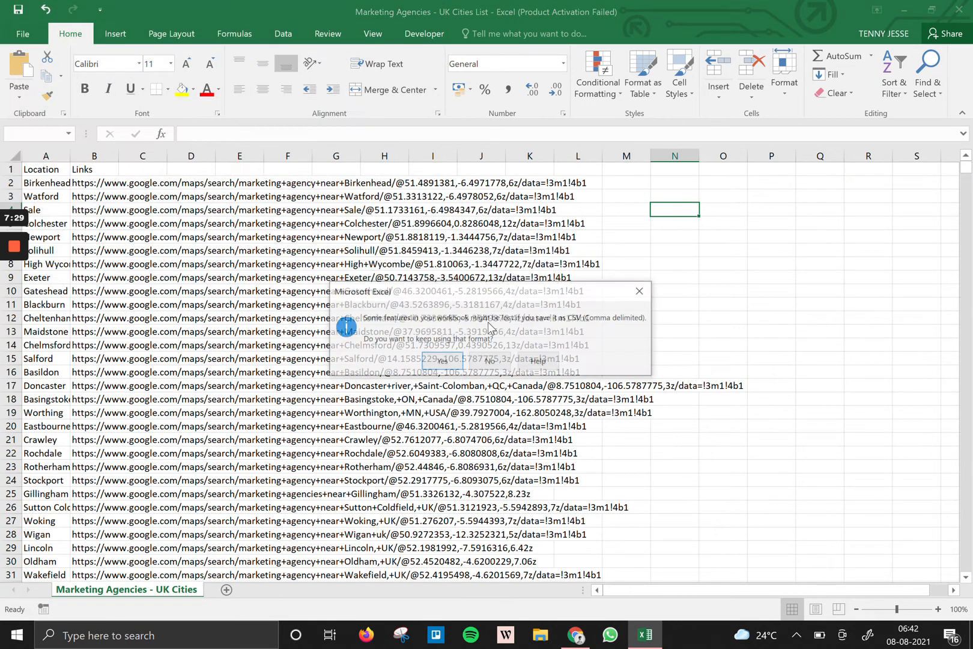
pyautogui.click(440, 361)
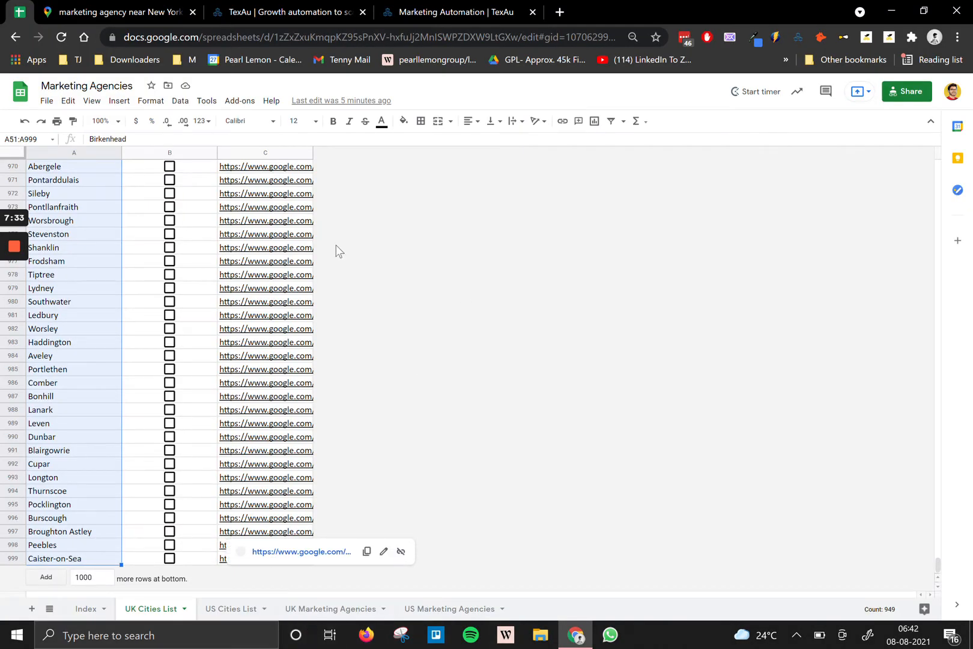
# Back on TexAu's results page, expand the Maps New york run's logs.
pyautogui.click(170, 275)
pyautogui.click(168, 274)
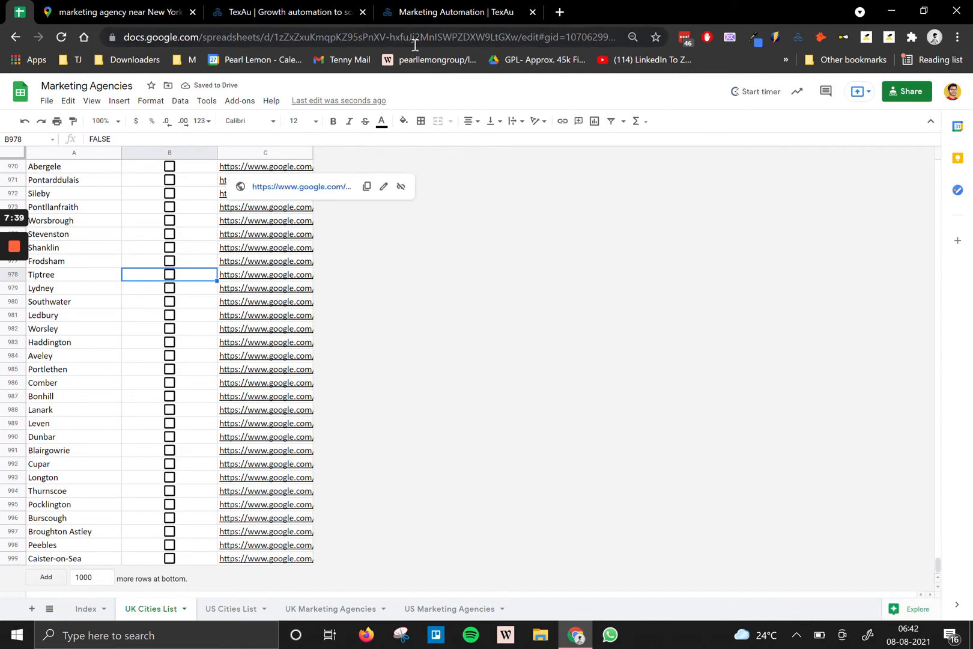
pyautogui.click(434, 11)
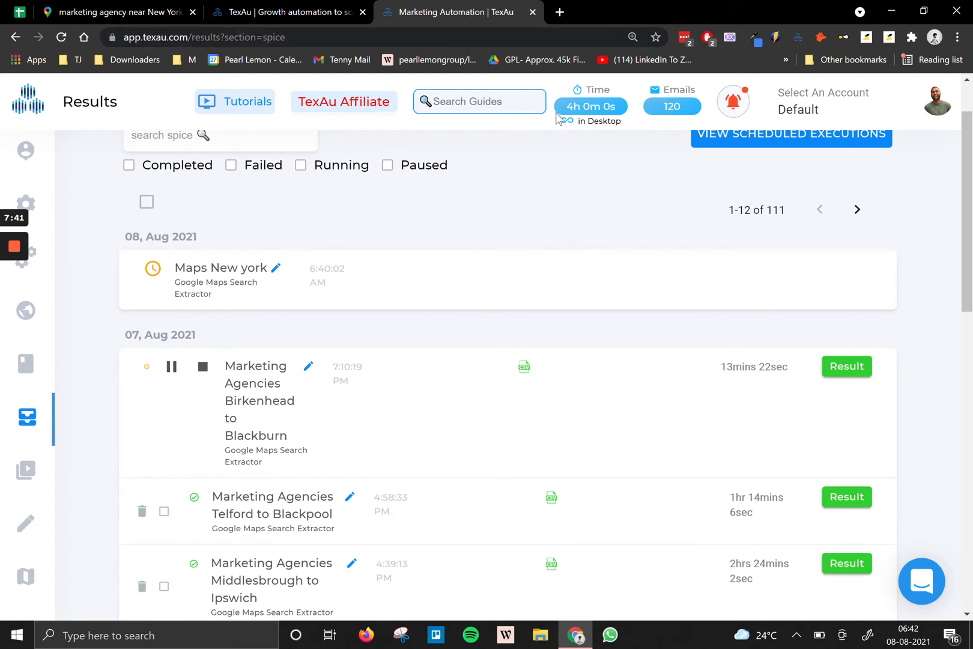
pyautogui.moveTo(560, 112)
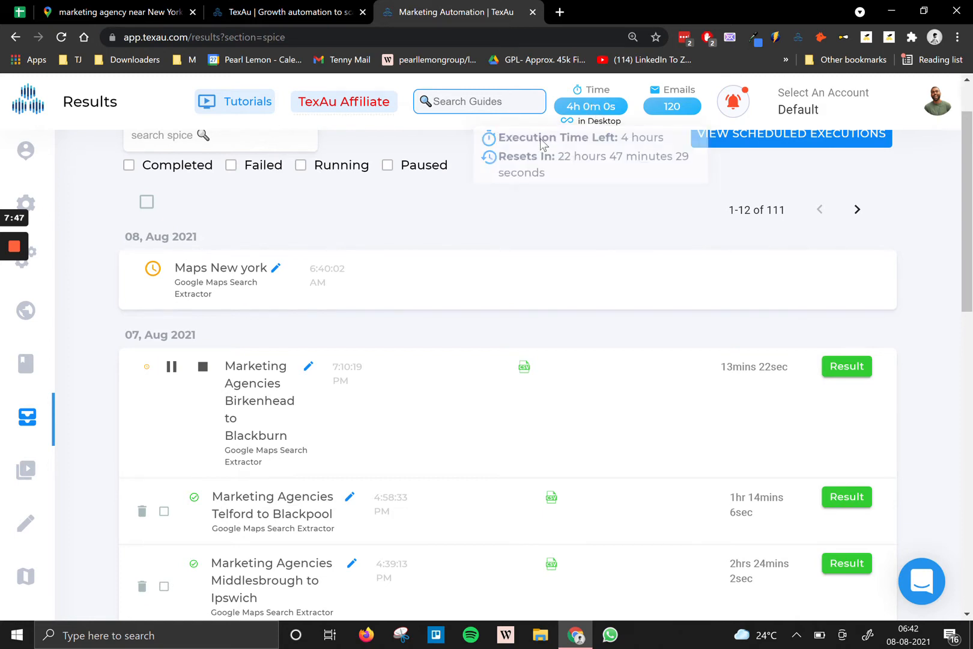
pyautogui.click(442, 304)
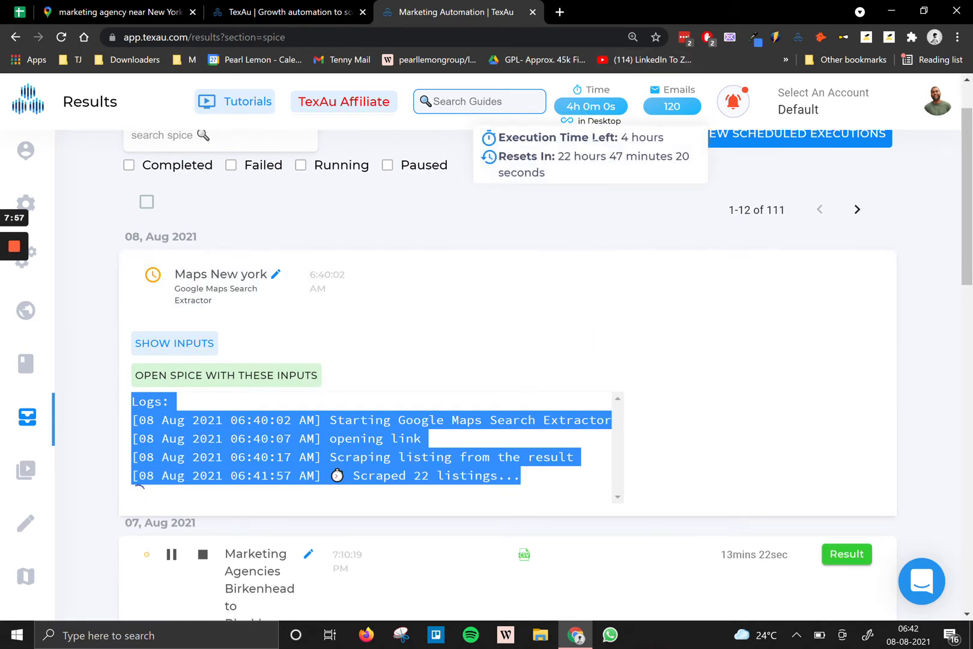
pyautogui.scroll(-5, 609, 283)
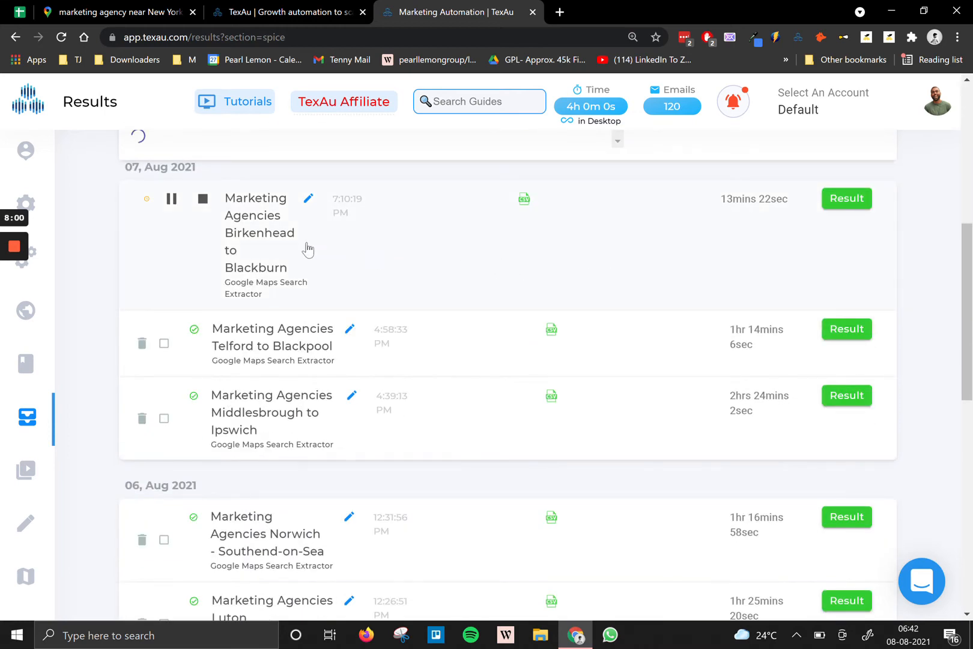
# Stop the Birkenhead to Blackburn extraction run.
pyautogui.click(202, 198)
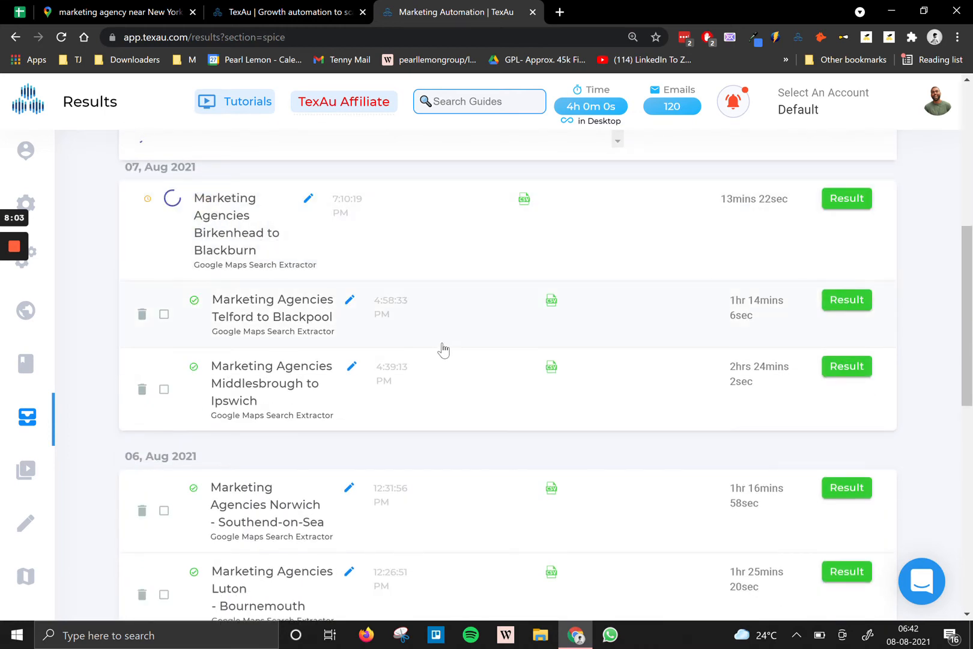
pyautogui.scroll(3, 438, 347)
pyautogui.scroll(3, 537, 185)
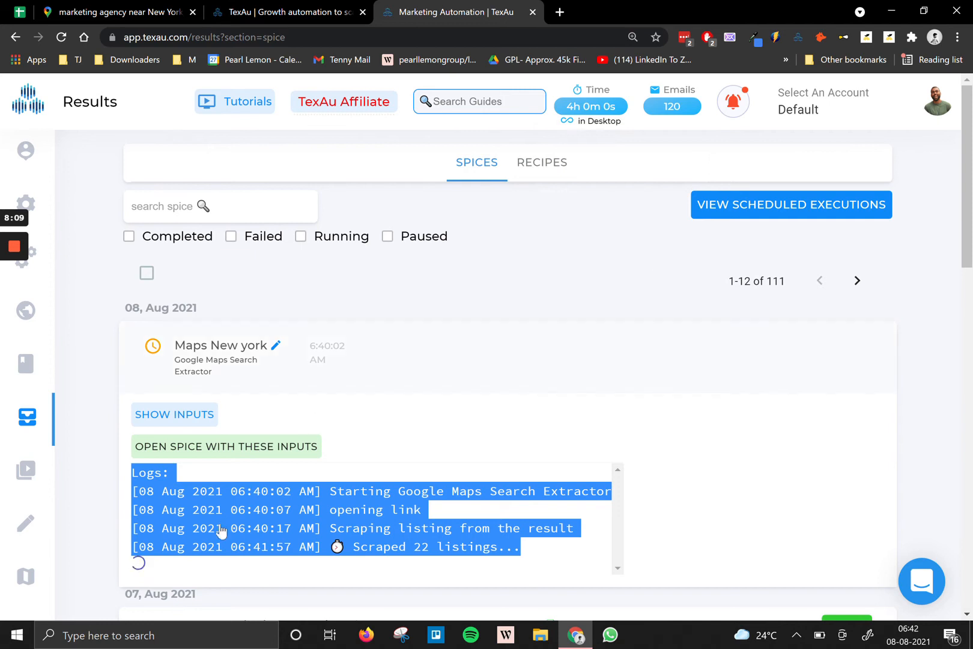
# Launch the TexAu desktop app from Windows search and maximize its window.
pyautogui.click(130, 638)
pyautogui.write('texa')
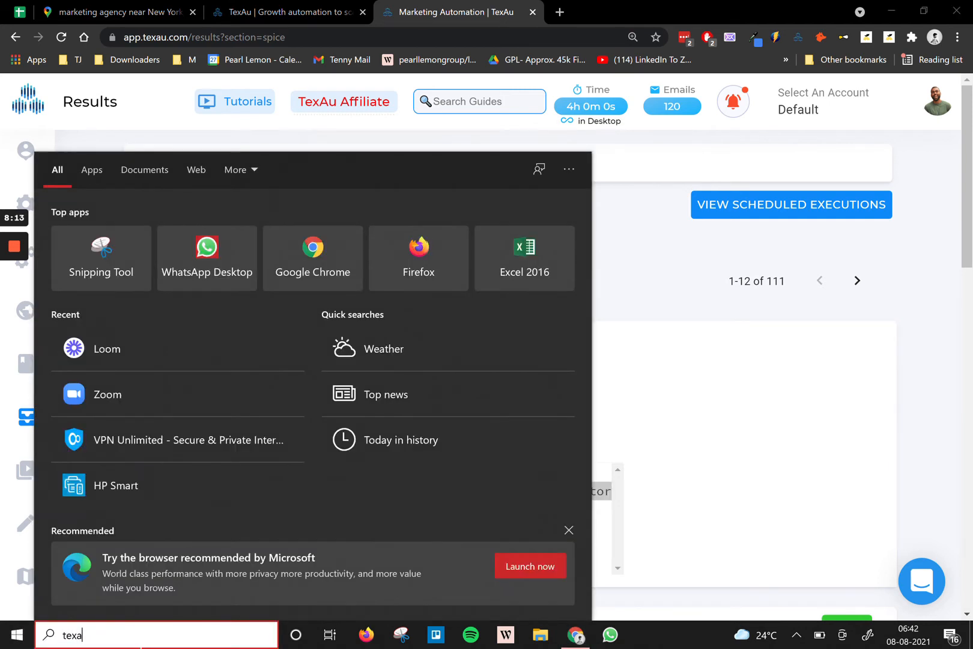
pyautogui.write('u')
pyautogui.click(97, 233)
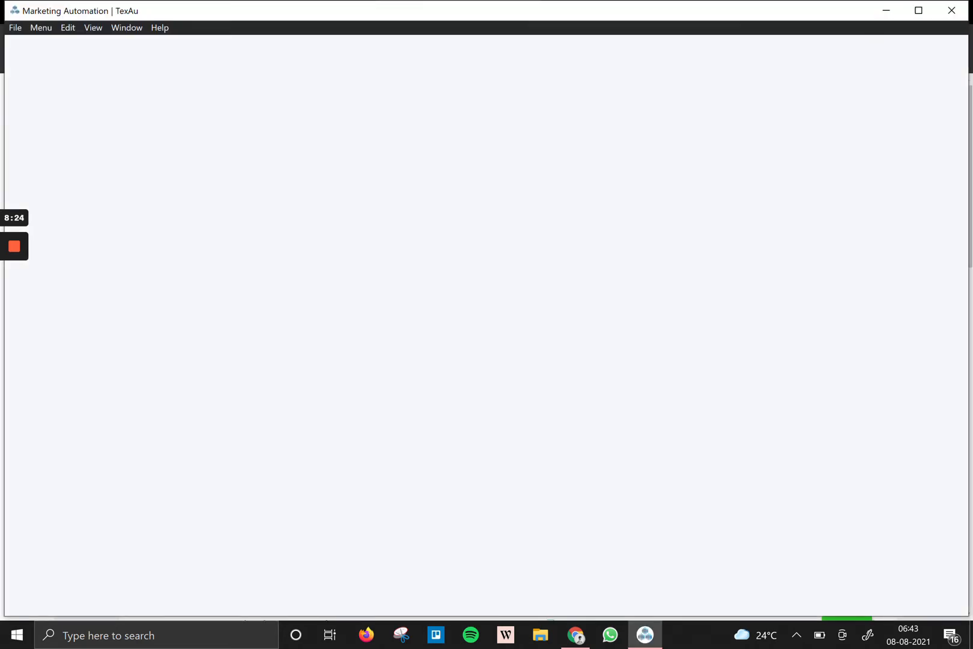
pyautogui.click(916, 12)
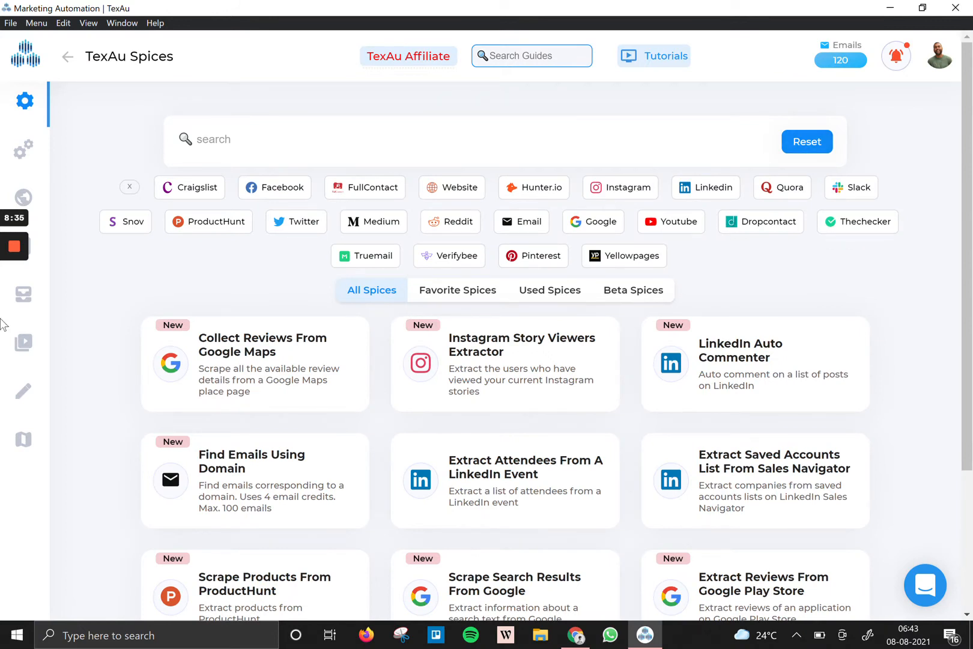
# Search the spices for 'google maps' and open the Google Maps Search Extractor.
pyautogui.moveTo(105, 207)
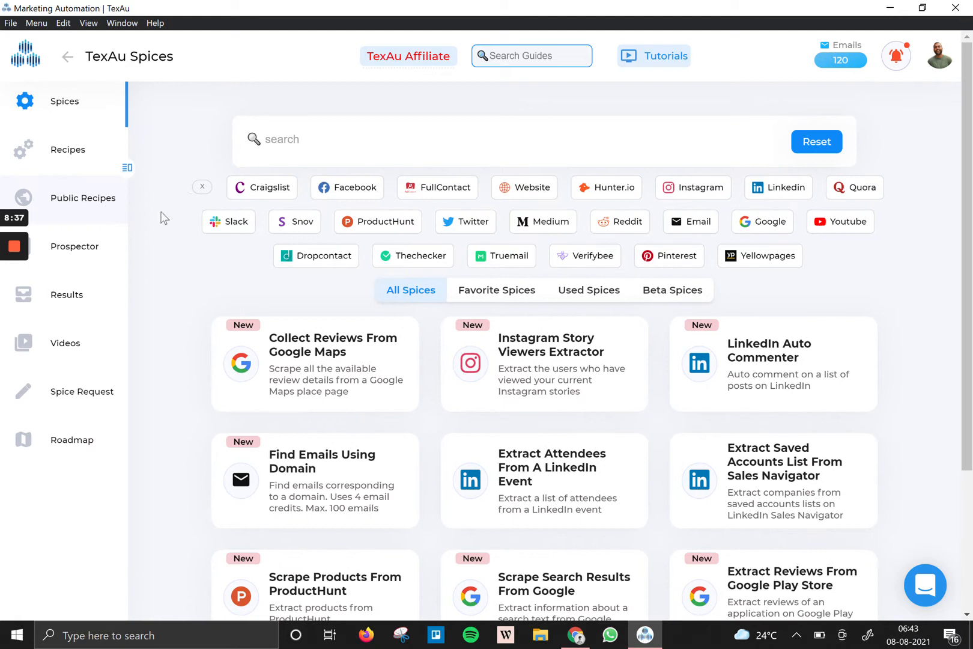
pyautogui.click(242, 133)
pyautogui.write('googl')
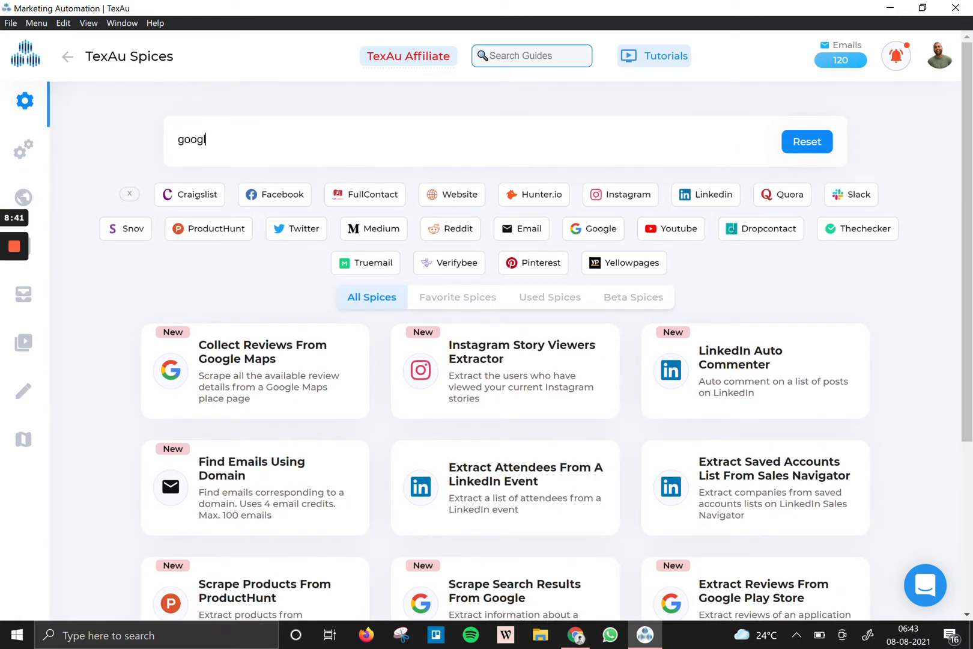
pyautogui.write('e maps')
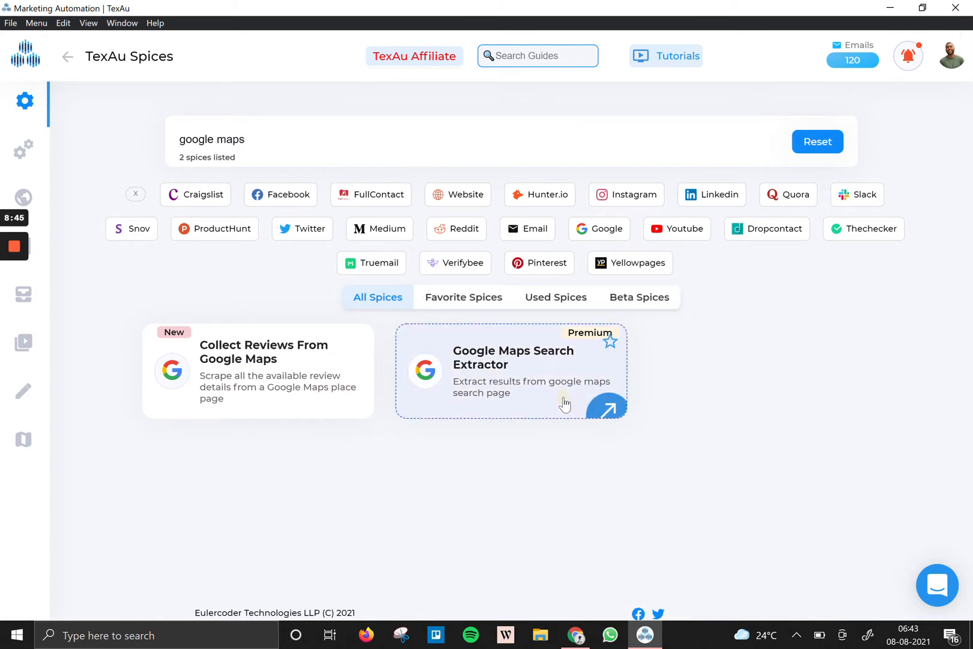
pyautogui.click(563, 403)
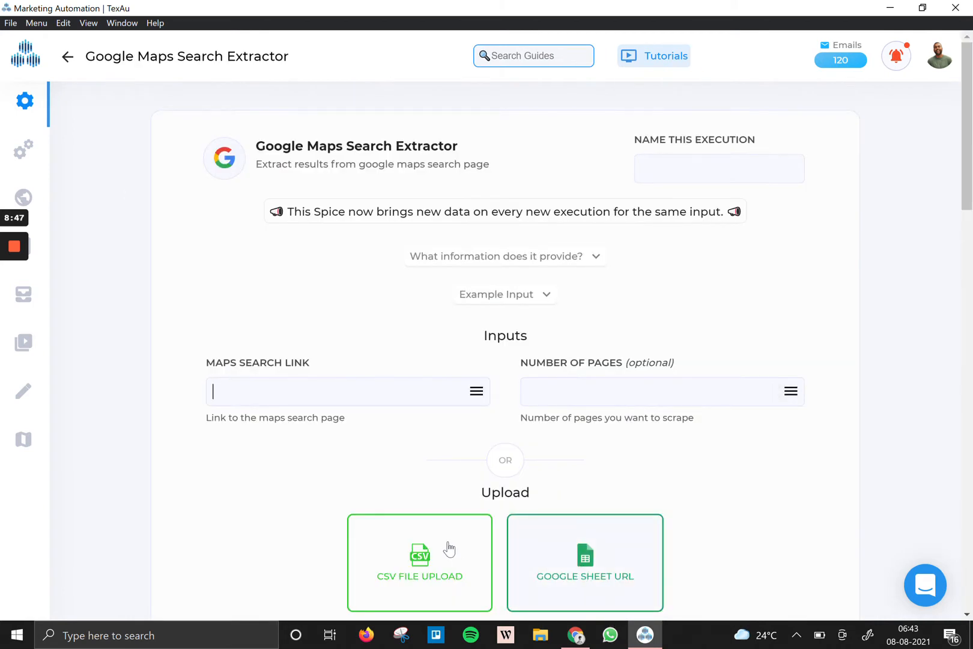
# Switch to the other TexAu browser tab and log in to TexAu.
pyautogui.click(571, 641)
pyautogui.click(569, 640)
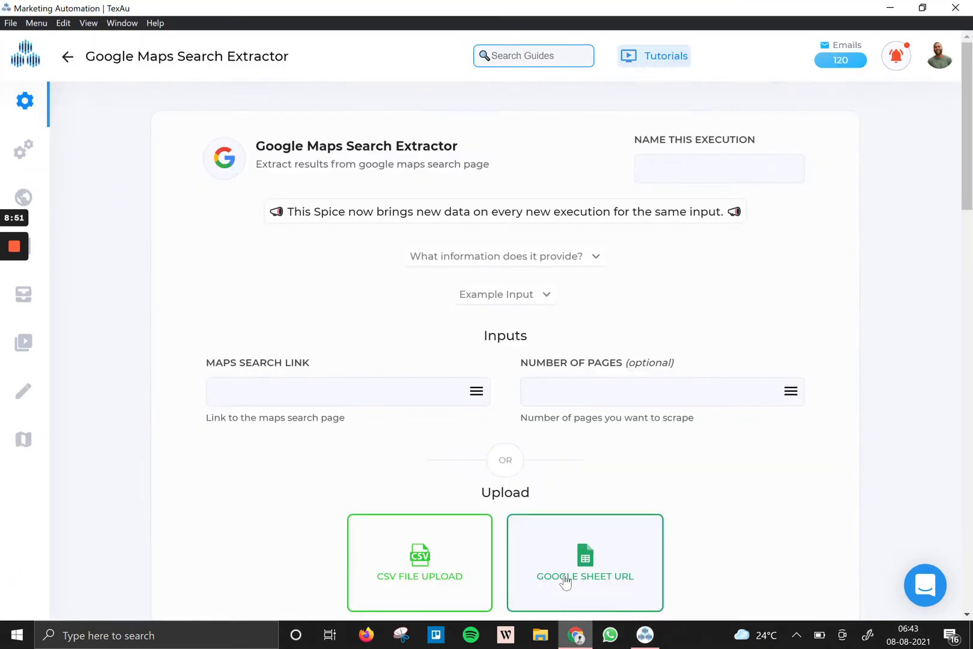
pyautogui.scroll(-1, 480, 565)
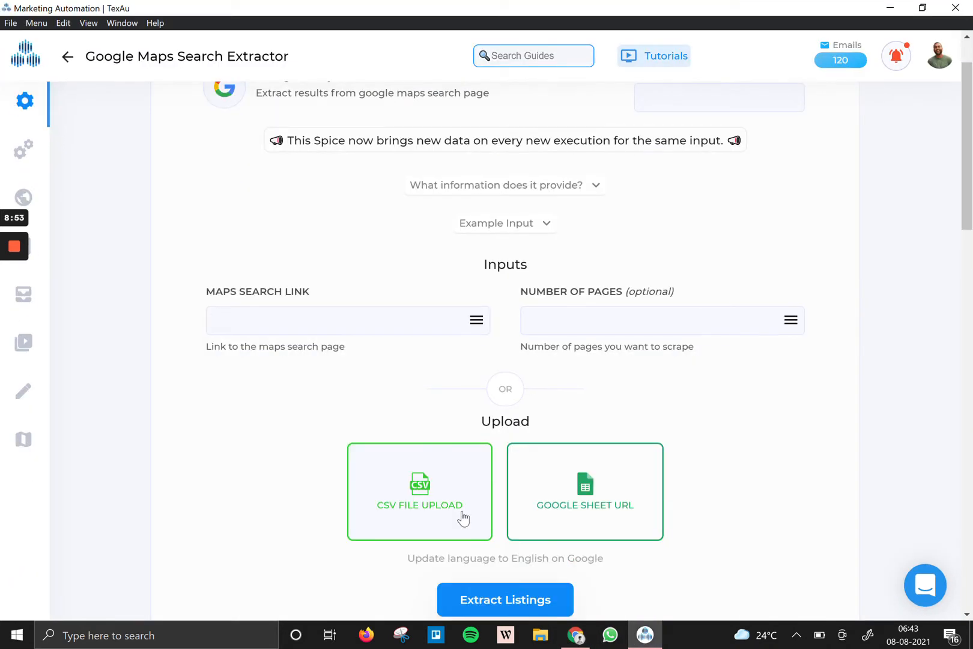
pyautogui.click(578, 639)
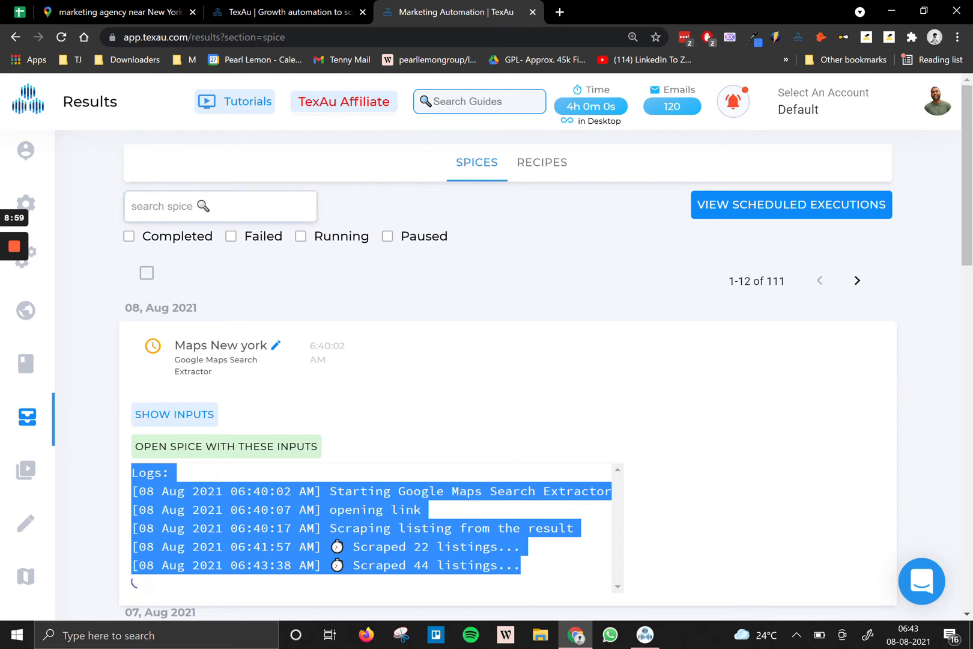
pyautogui.moveTo(87, 254)
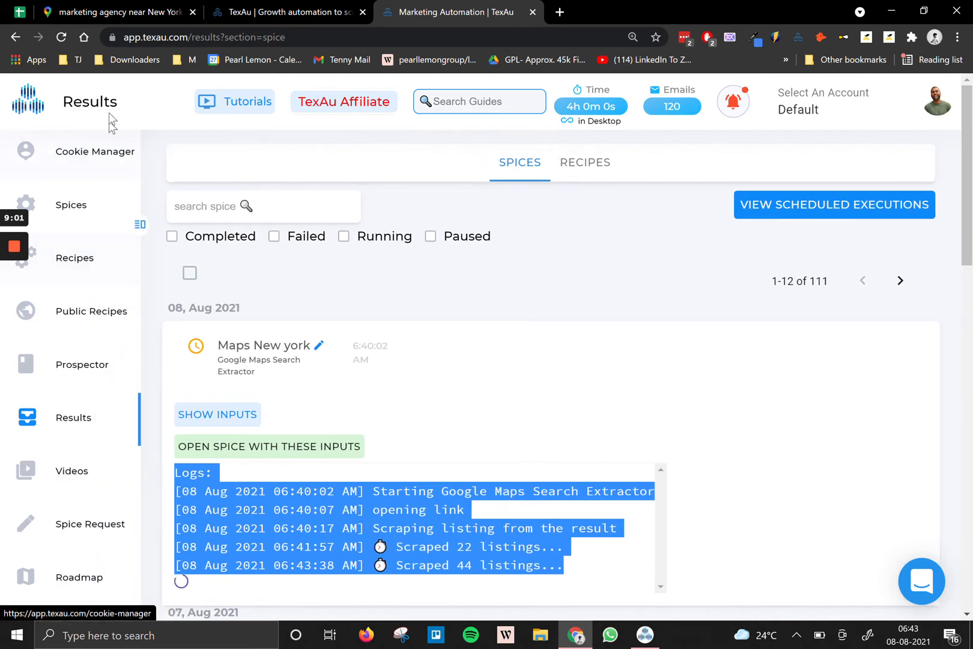
pyautogui.click(298, 11)
pyautogui.click(858, 103)
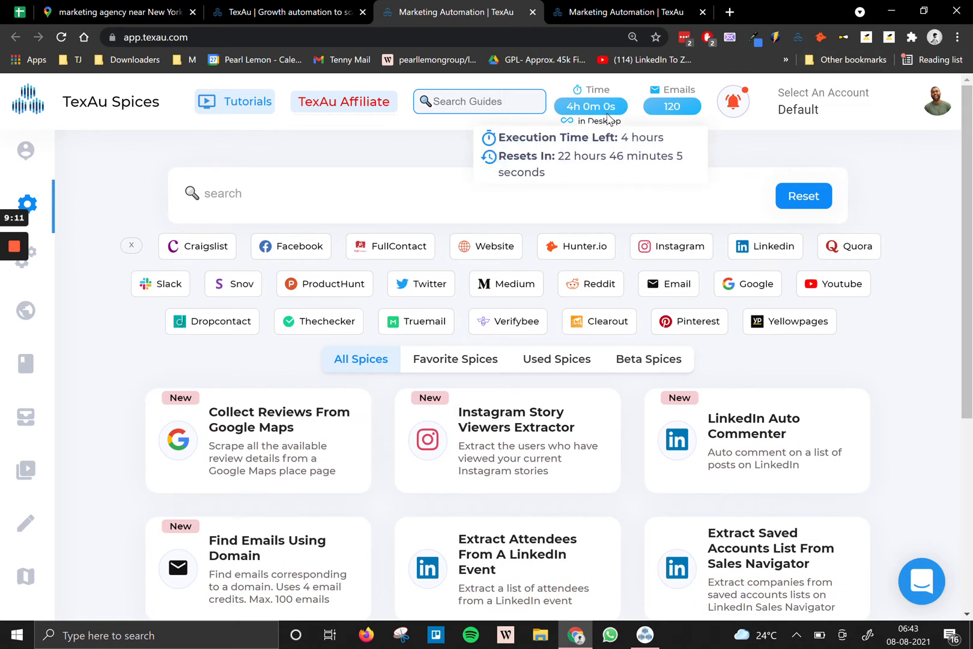
# Search the spice catalogue for 'maps' and open the Google Maps Search Extractor.
pyautogui.click(365, 179)
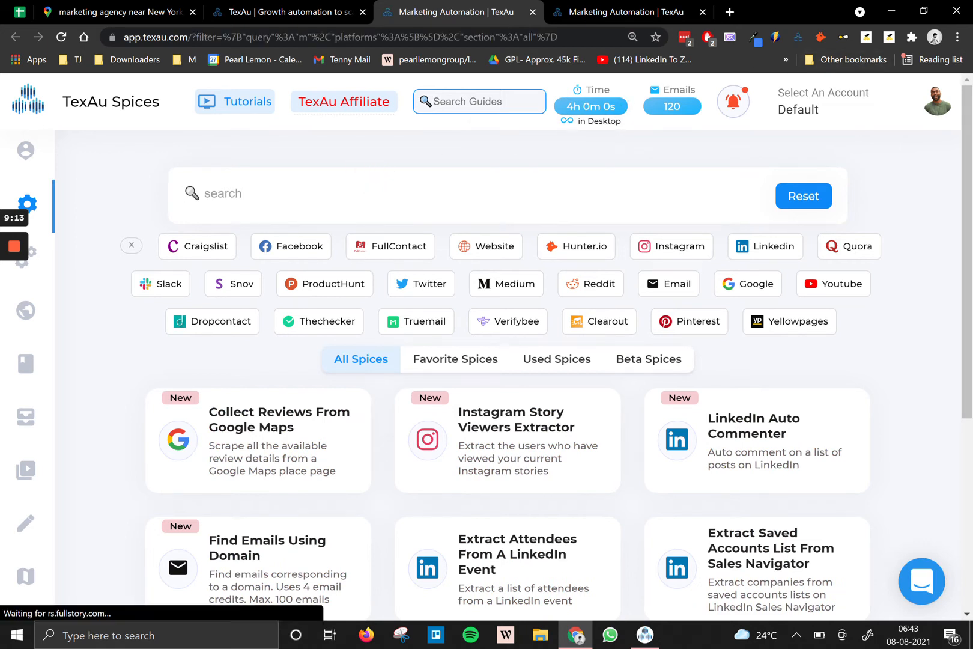
pyautogui.write('maps')
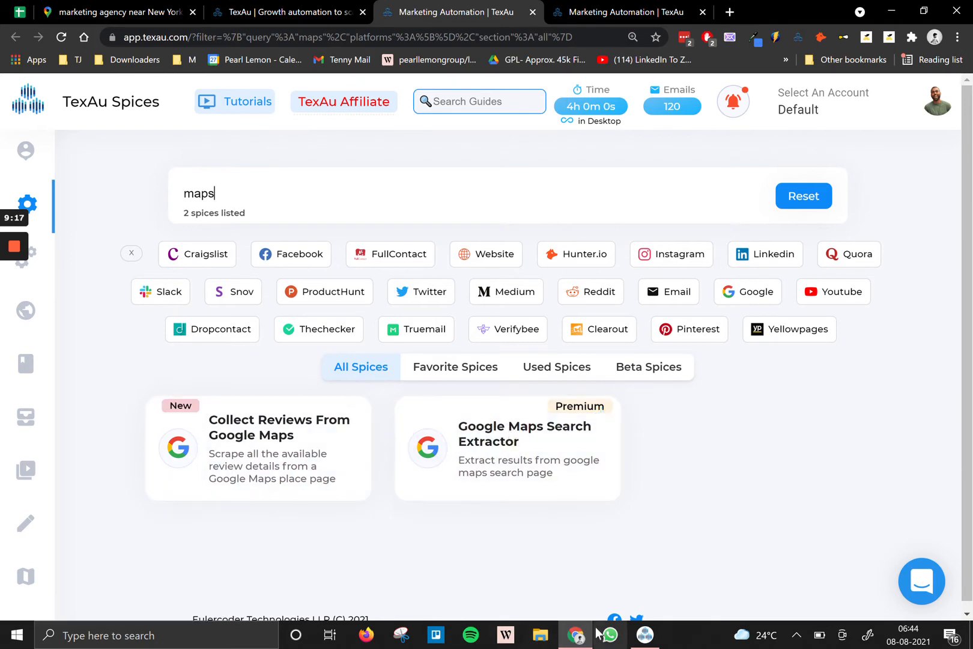
pyautogui.click(489, 449)
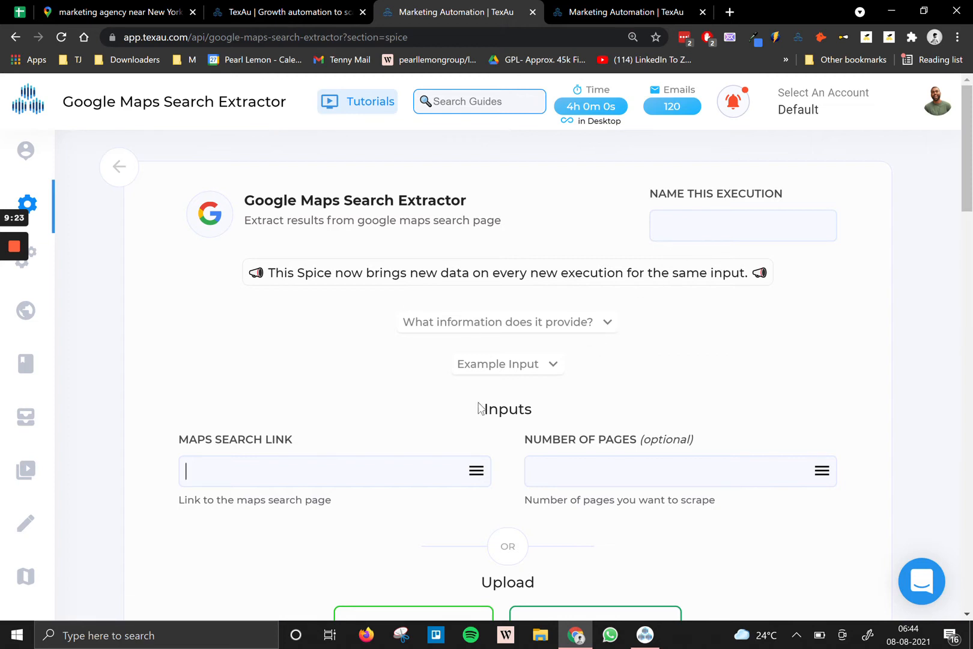
pyautogui.scroll(-7, 489, 481)
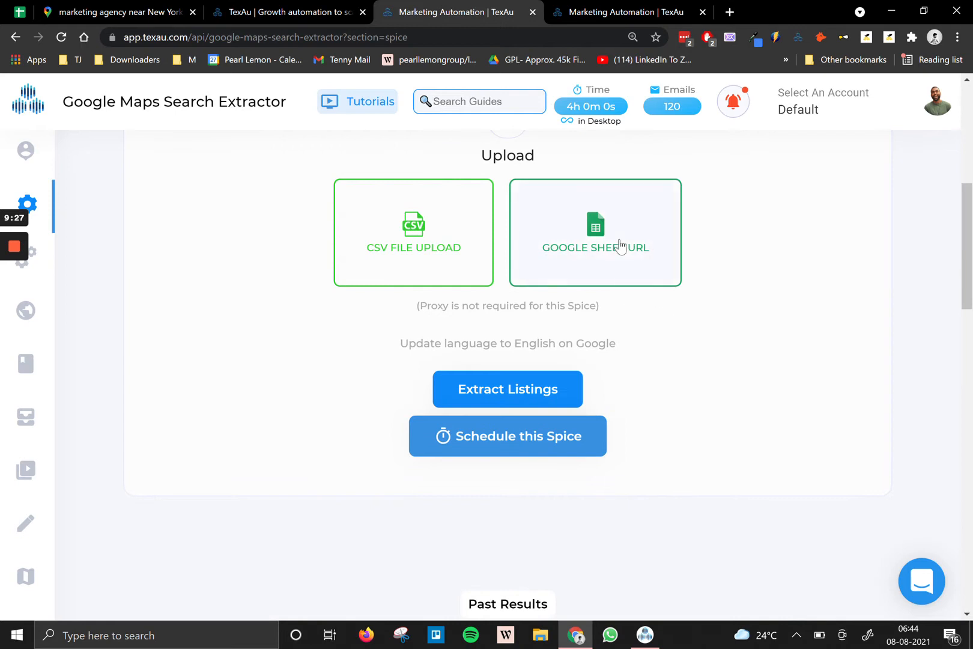
pyautogui.scroll(-4, 613, 347)
# Upload the Marketing Agencies - UK Cities List file as the extractor's CSV input.
pyautogui.click(647, 632)
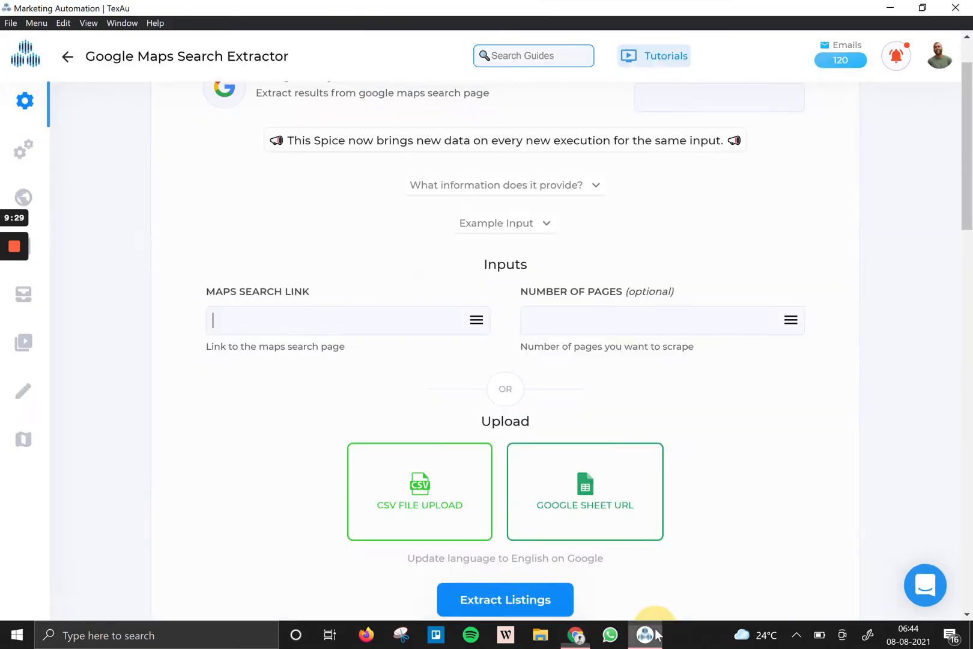
pyautogui.scroll(1, 676, 249)
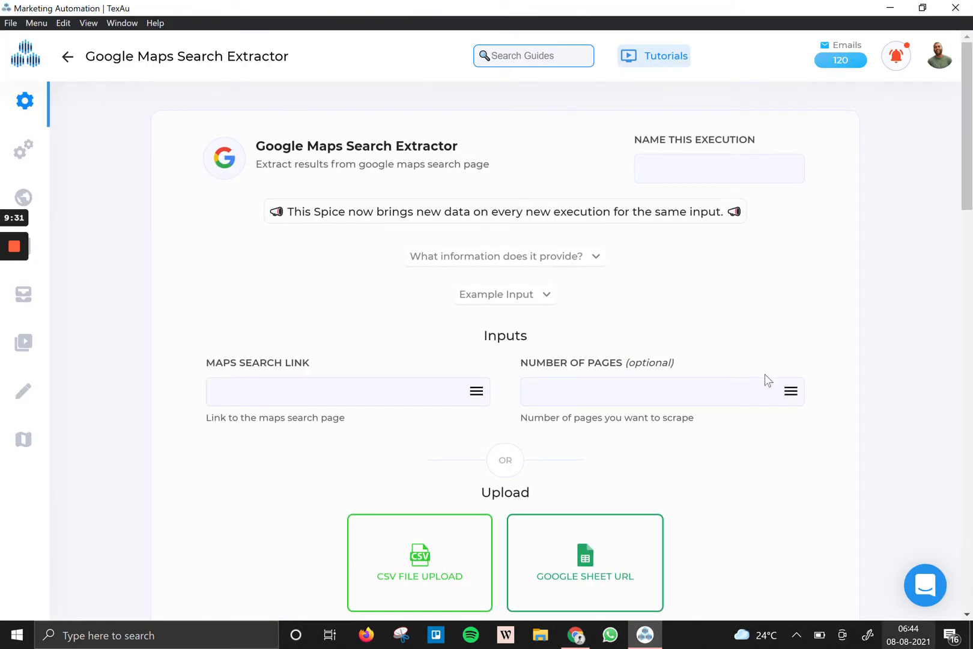
pyautogui.scroll(-1, 571, 443)
pyautogui.scroll(-4, 570, 443)
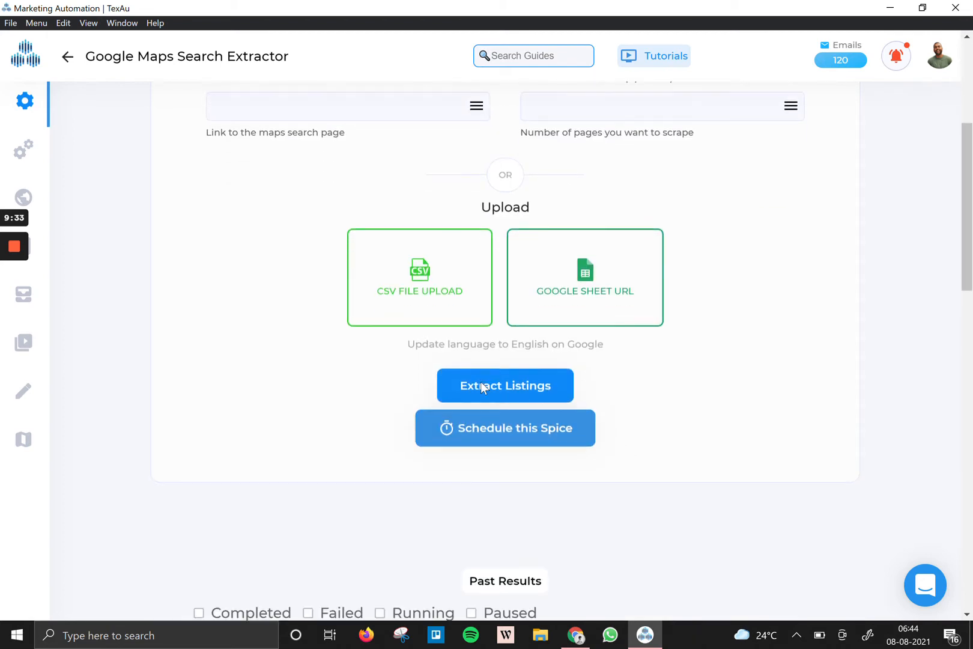
pyautogui.click(470, 214)
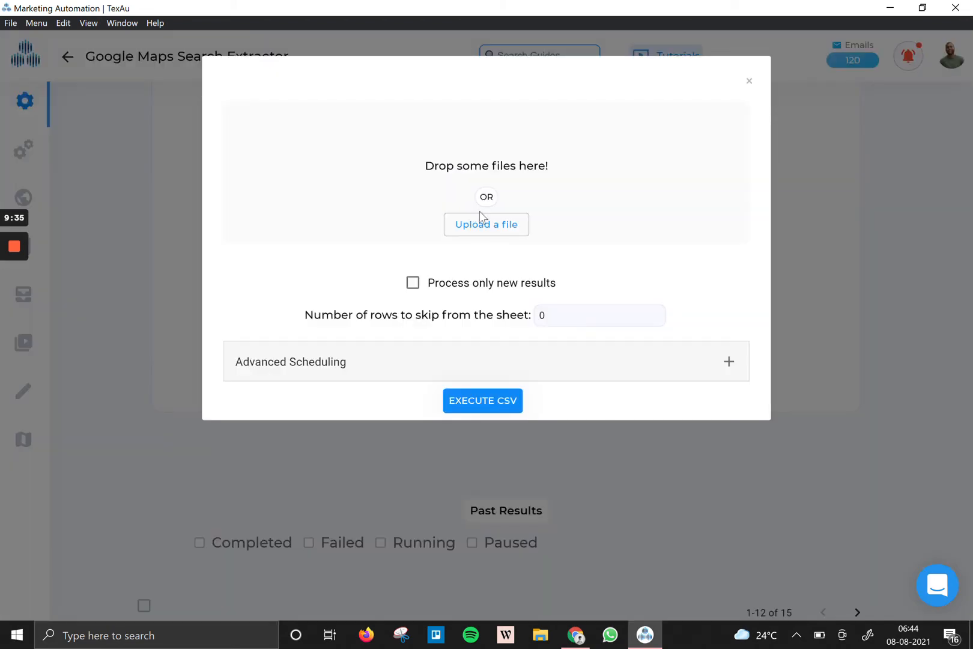
pyautogui.click(496, 222)
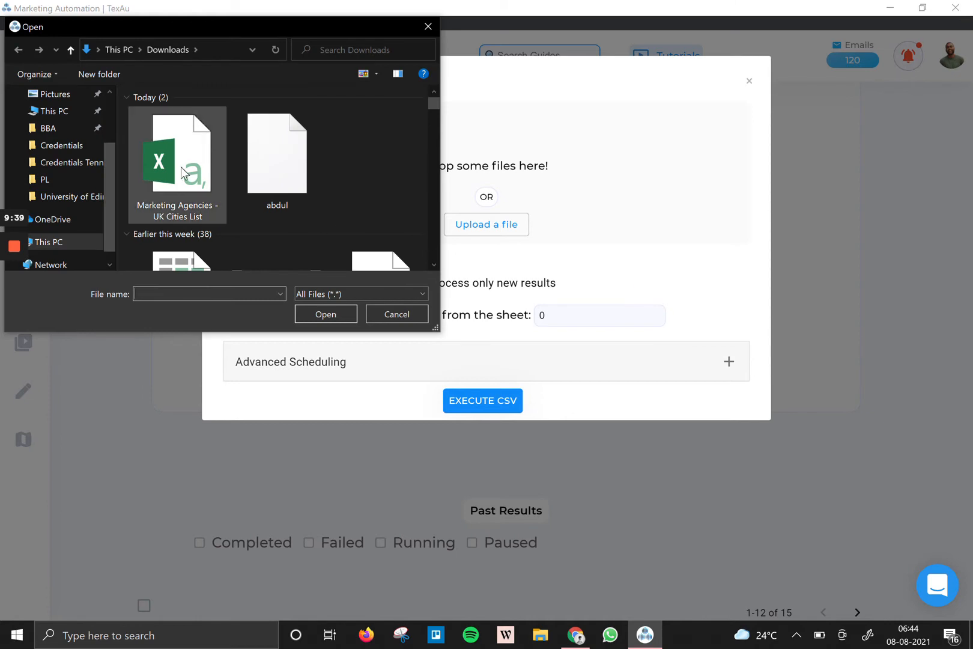
pyautogui.click(180, 167)
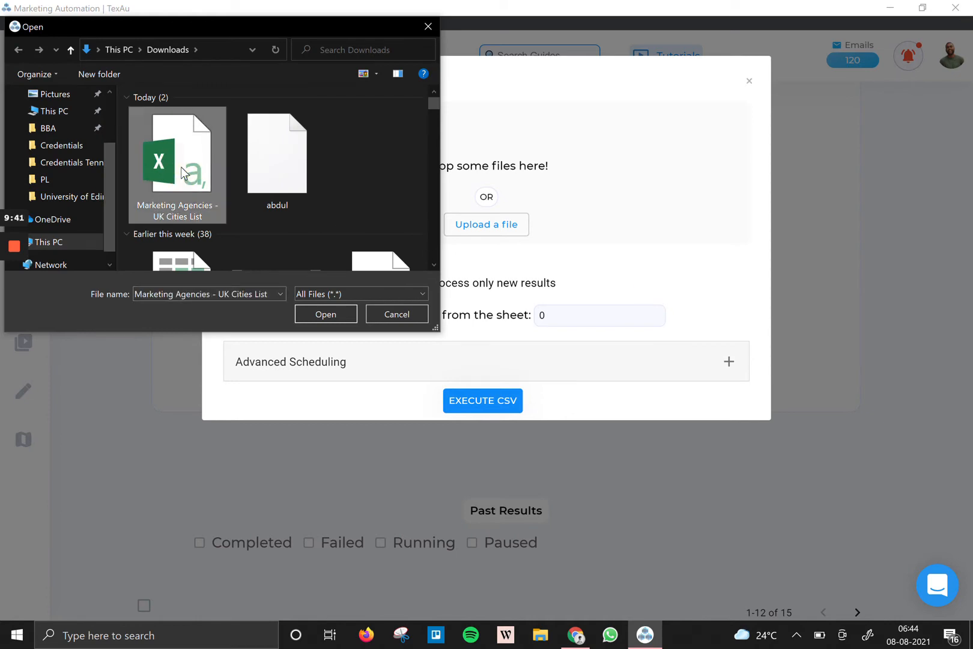
pyautogui.doubleClick(181, 166)
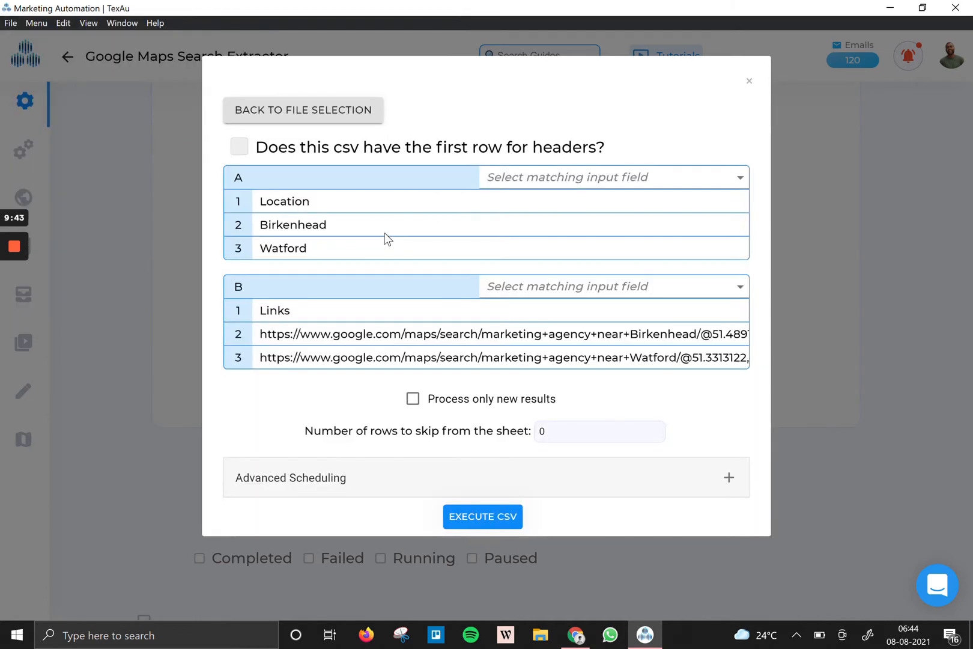
# Treat the first row as headers, map Links to Maps search link, leave Location unmapped, and execute.
pyautogui.click(264, 148)
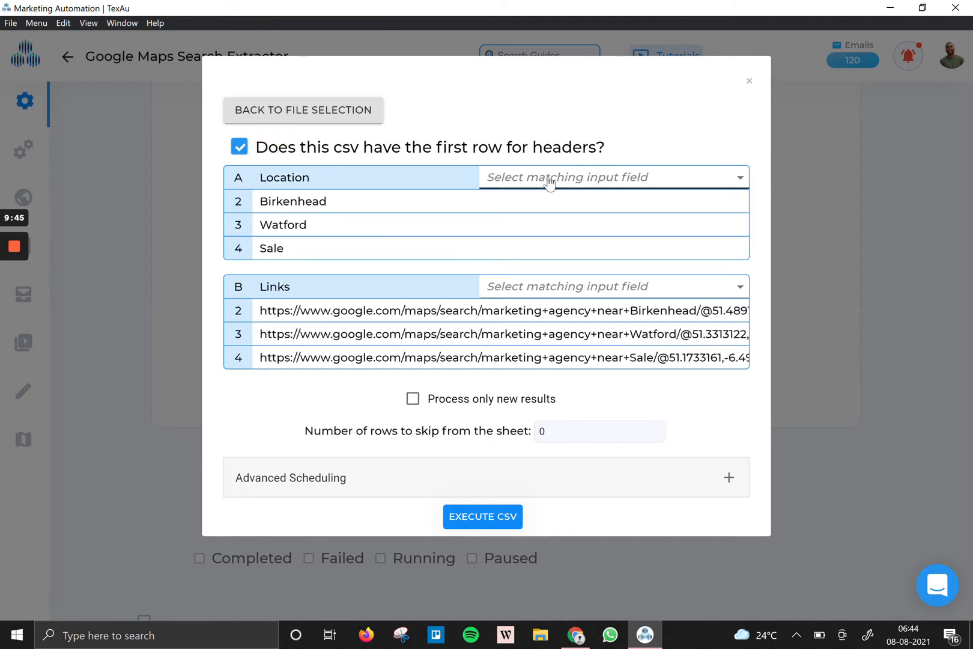
pyautogui.click(547, 178)
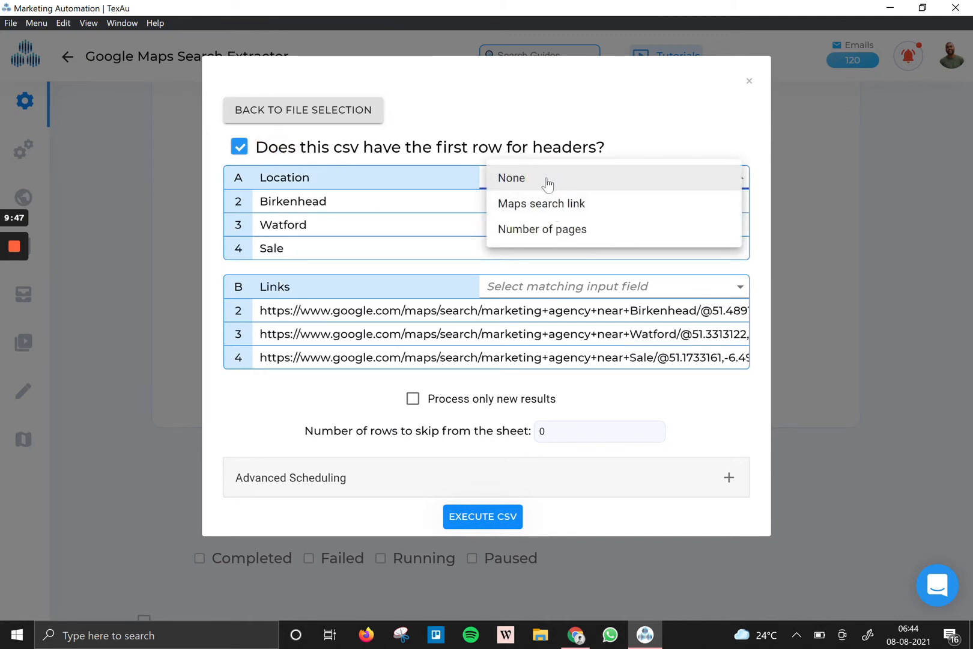
pyautogui.click(246, 151)
pyautogui.click(533, 285)
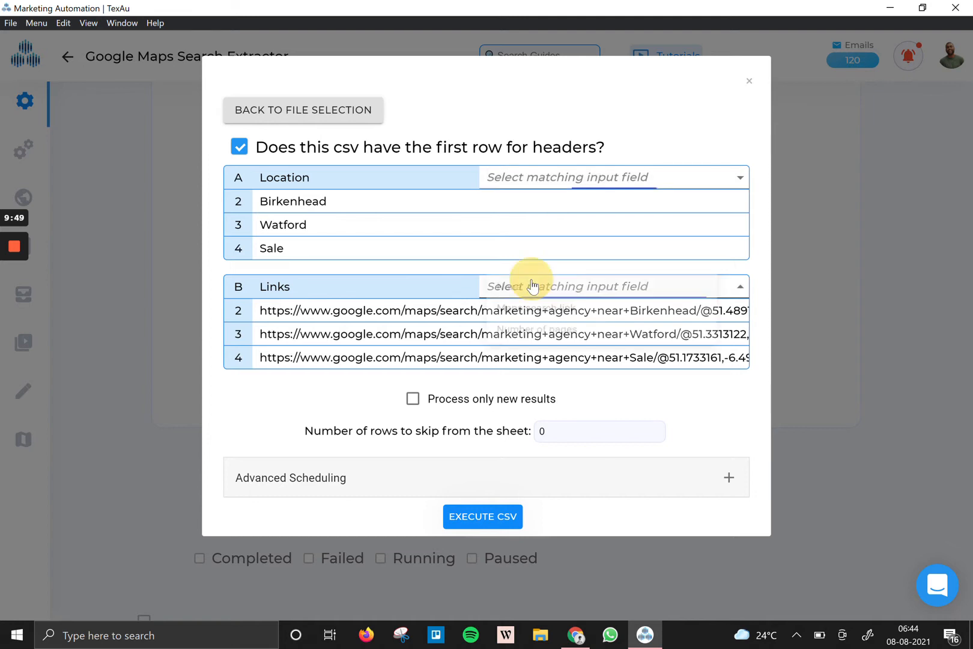
pyautogui.click(539, 313)
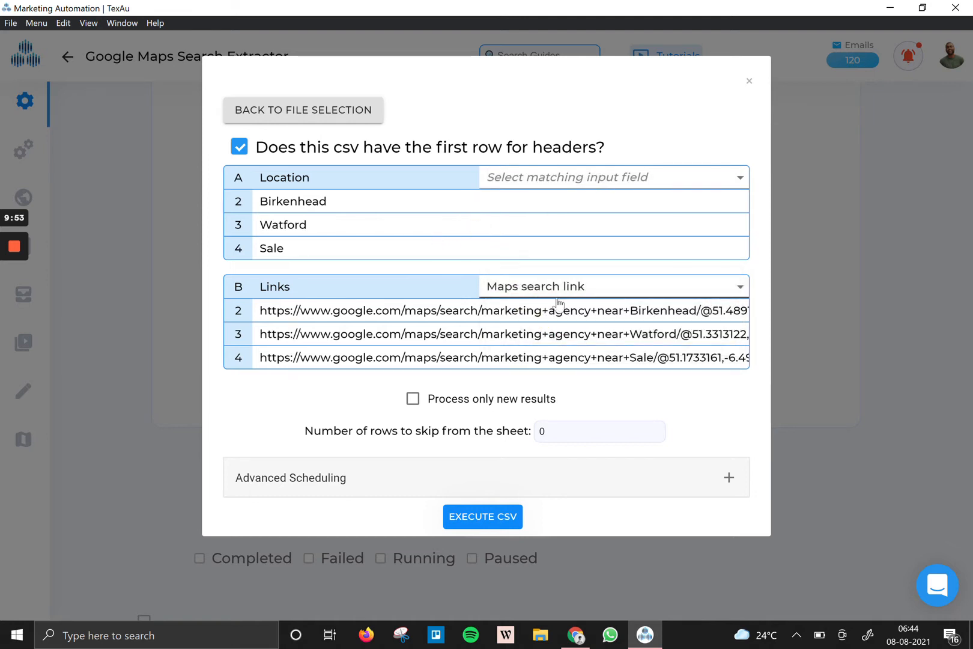
pyautogui.click(531, 191)
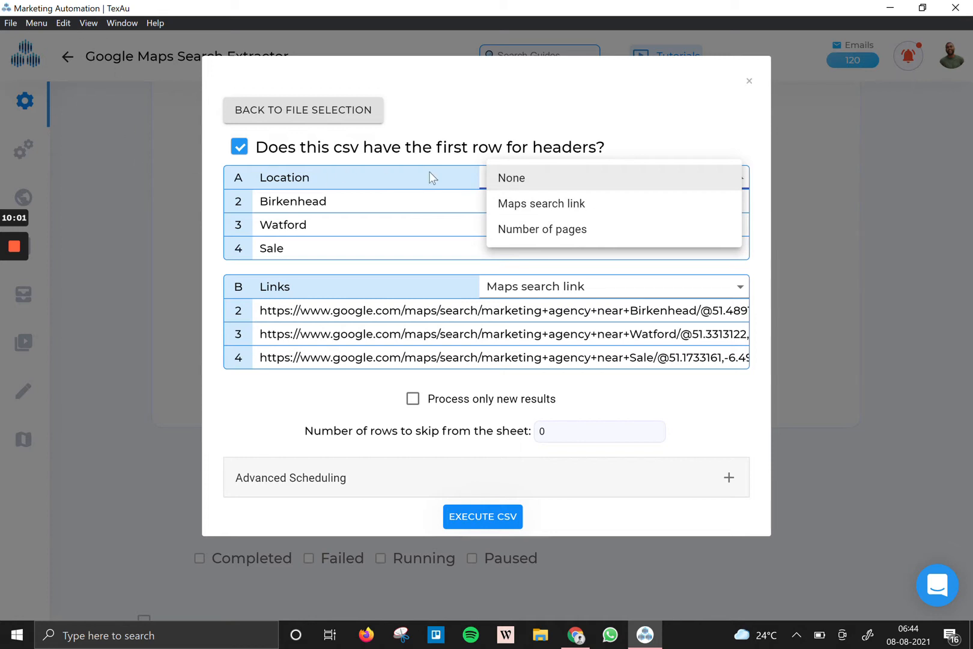
pyautogui.click(505, 105)
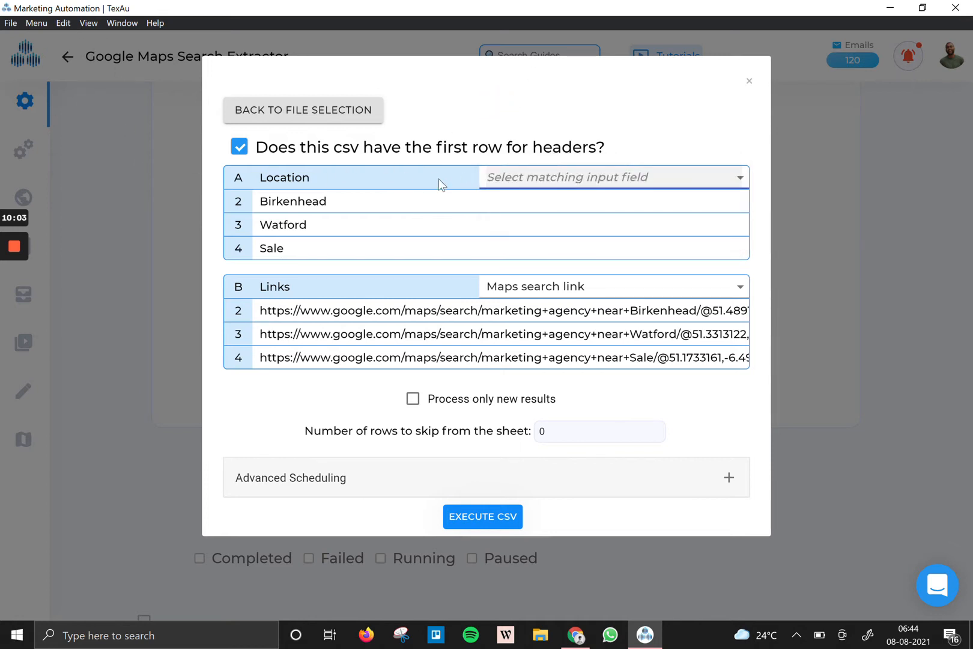
pyautogui.click(543, 288)
pyautogui.click(556, 286)
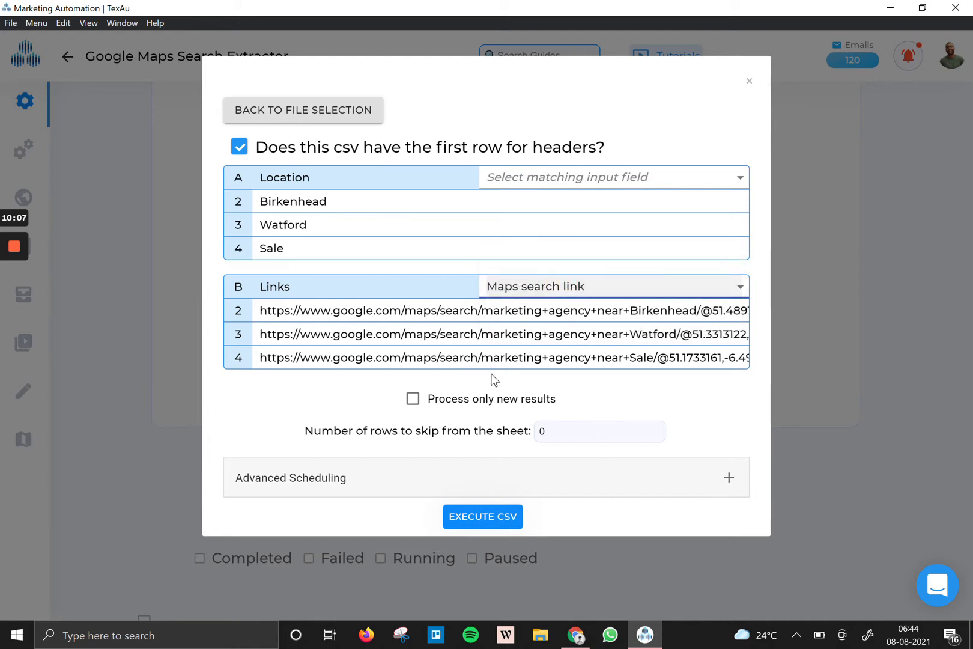
pyautogui.click(469, 527)
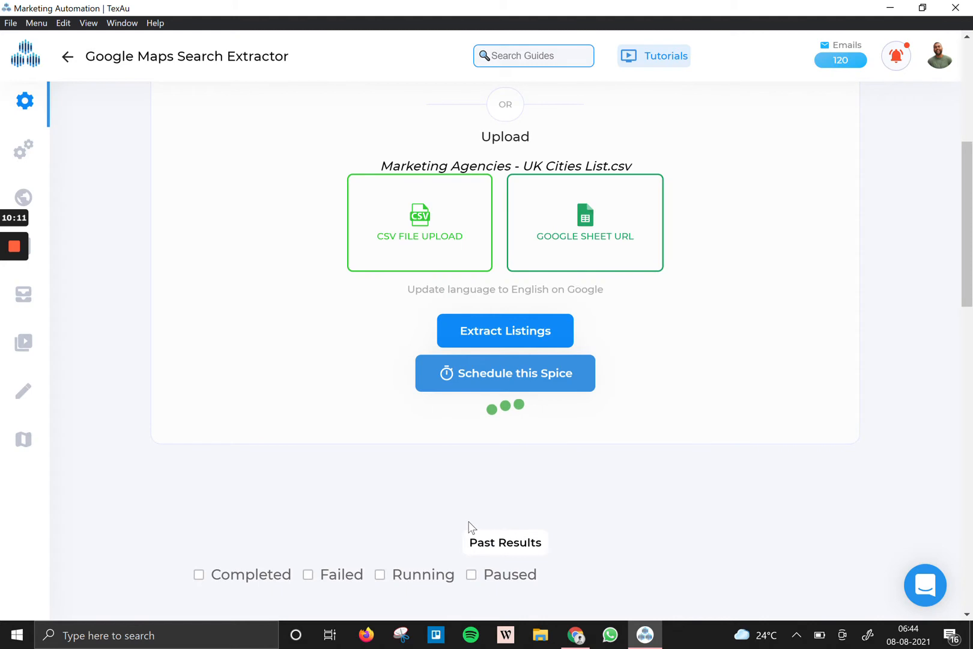
# In the results list, rename the newest run 'UK MA Marketing AGencies'.
pyautogui.scroll(-2, 471, 527)
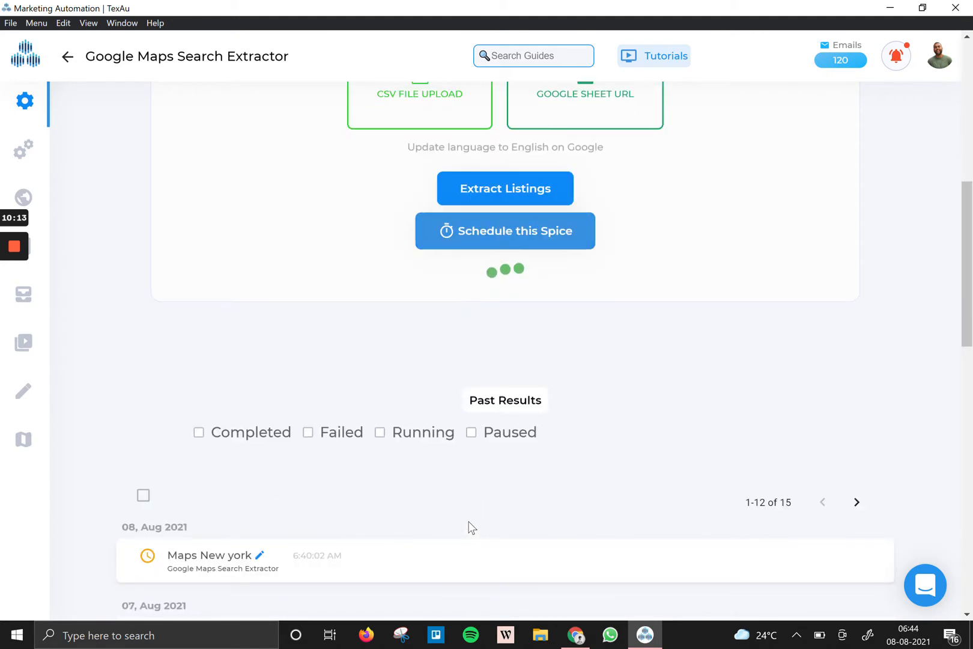
pyautogui.scroll(-1, 473, 489)
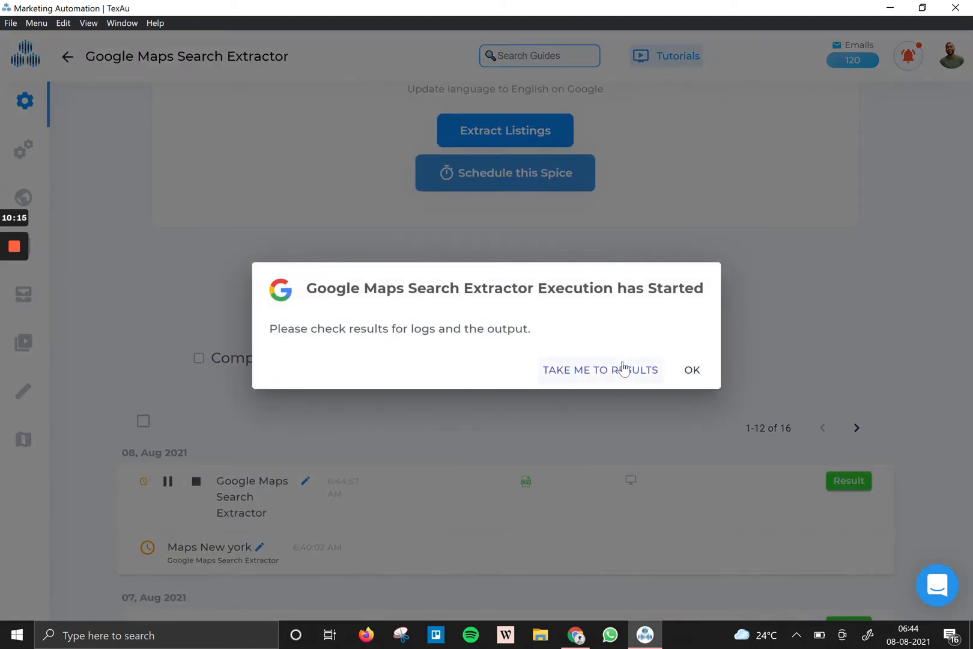
pyautogui.click(620, 371)
pyautogui.click(603, 372)
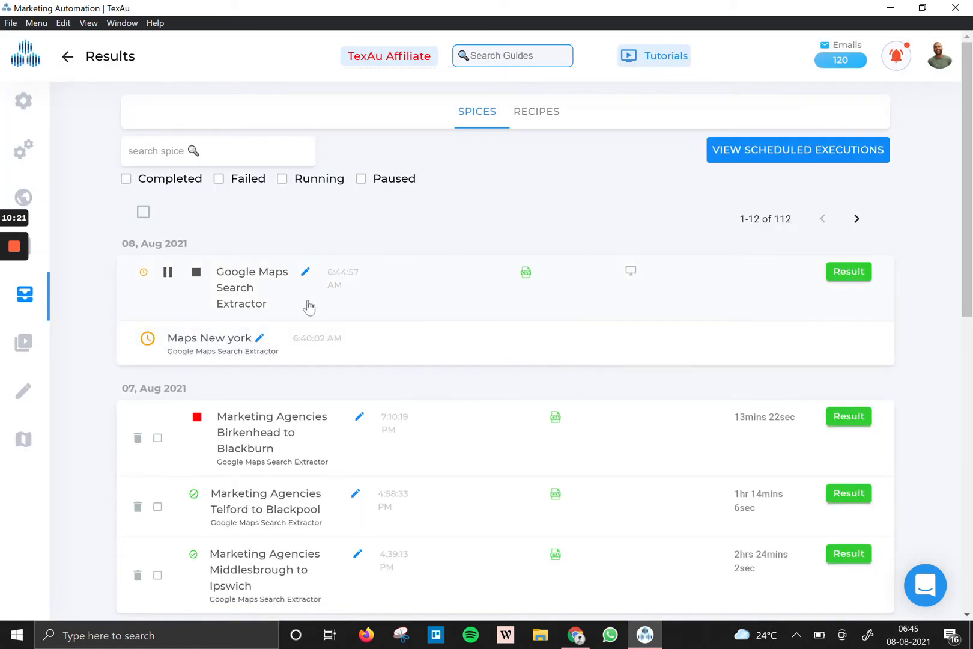
pyautogui.click(302, 272)
pyautogui.write('UK MA Ma')
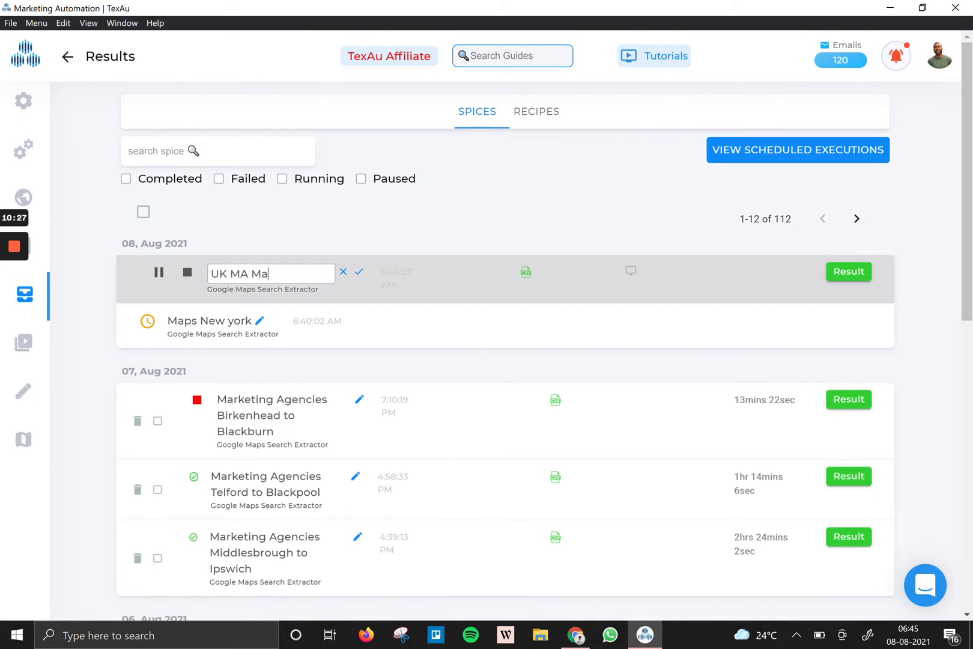
pyautogui.write('rketing AGenci')
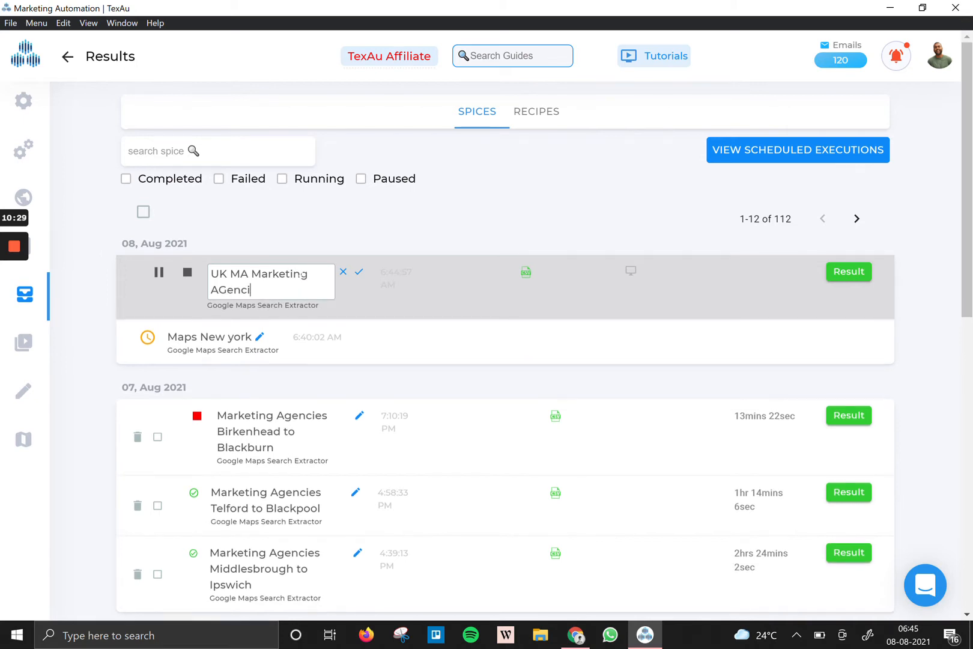
pyautogui.write('es')
pyautogui.click(359, 271)
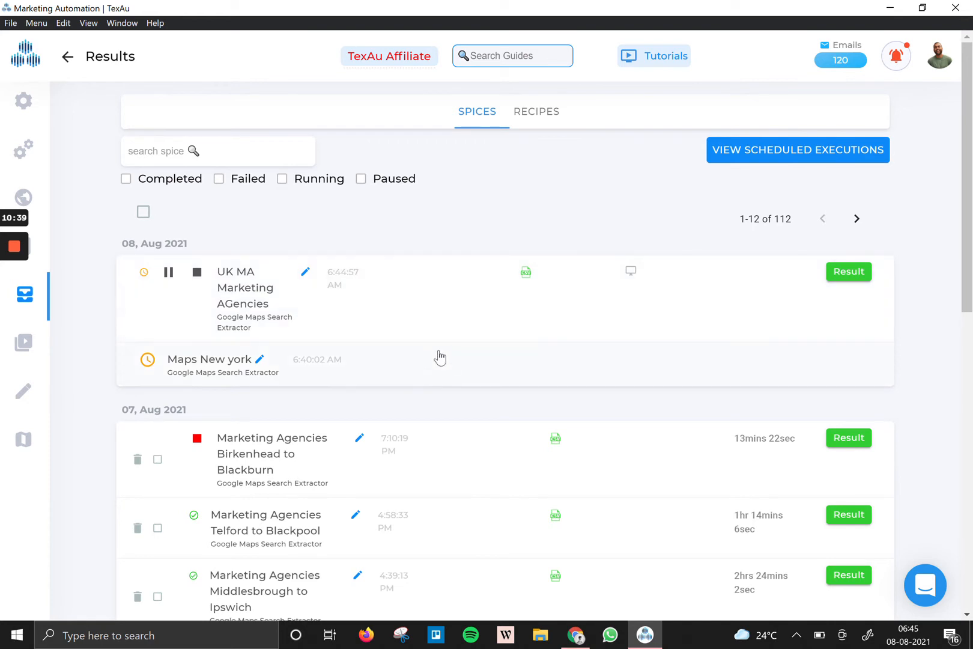
# Expand the UK MA Marketing AGencies run and open its result table.
pyautogui.click(362, 313)
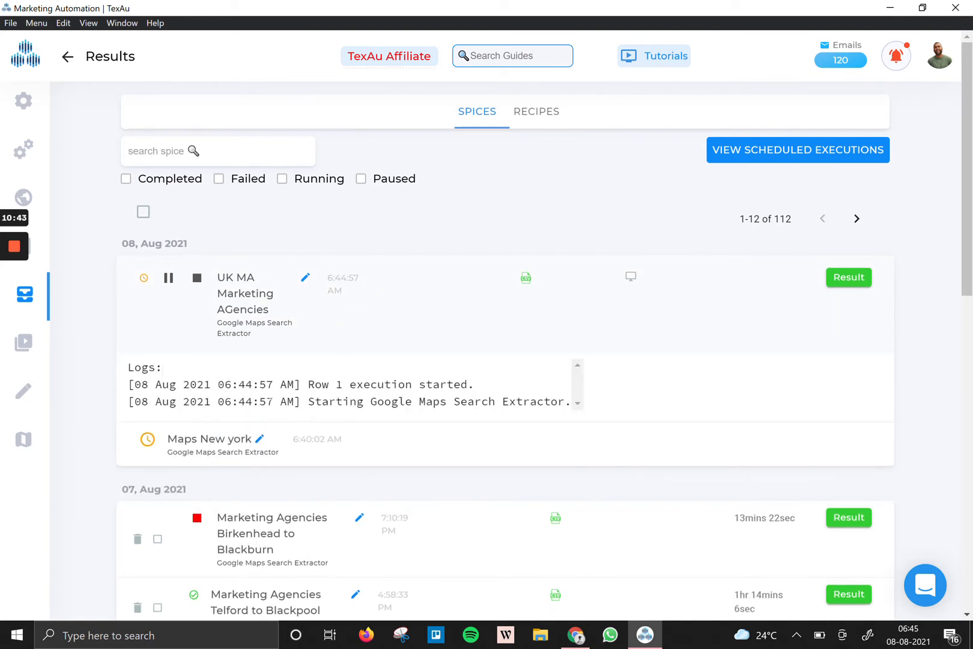
pyautogui.scroll(-1, 390, 402)
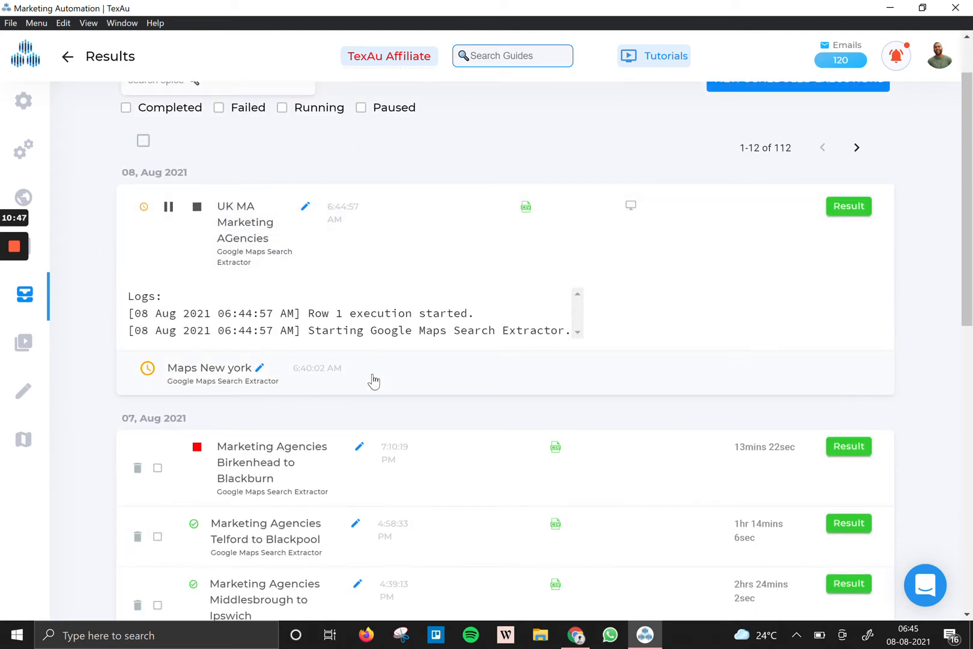
pyautogui.click(849, 212)
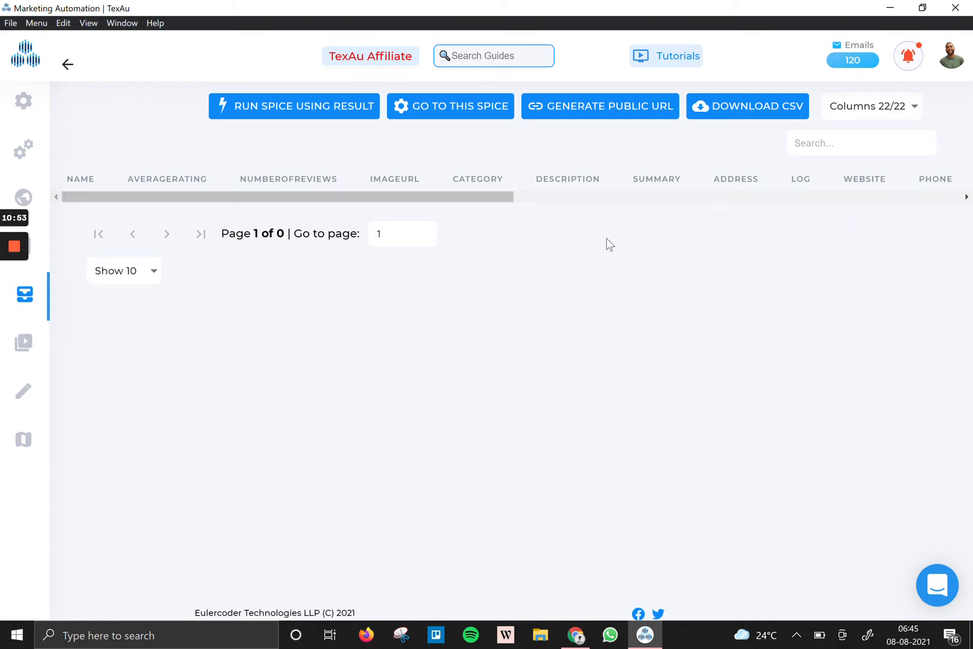
# Return to the extractor's run history and expand the Maps New York run's details.
pyautogui.click(72, 64)
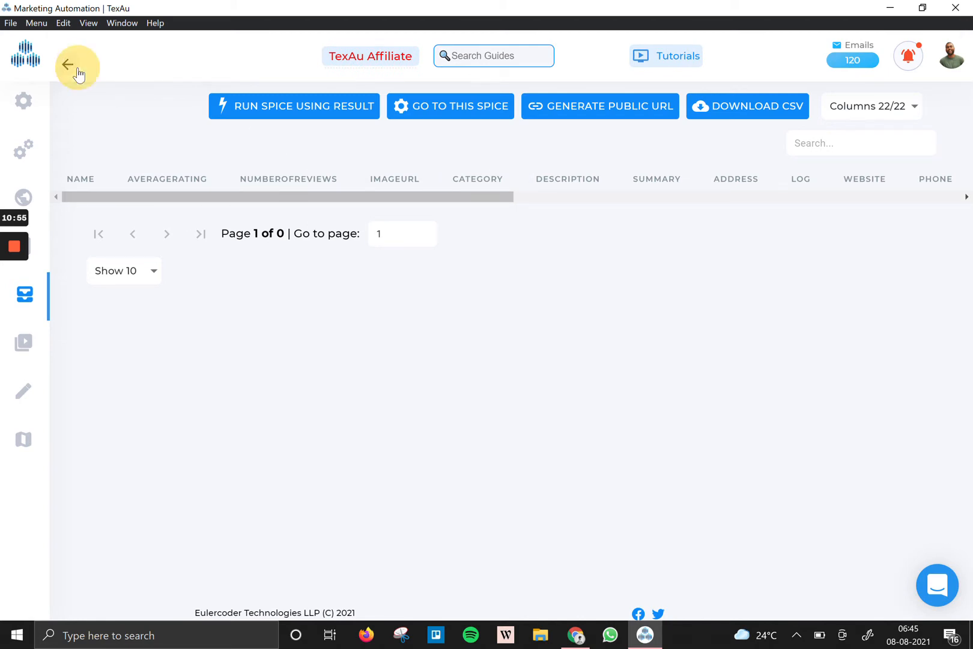
pyautogui.click(890, 8)
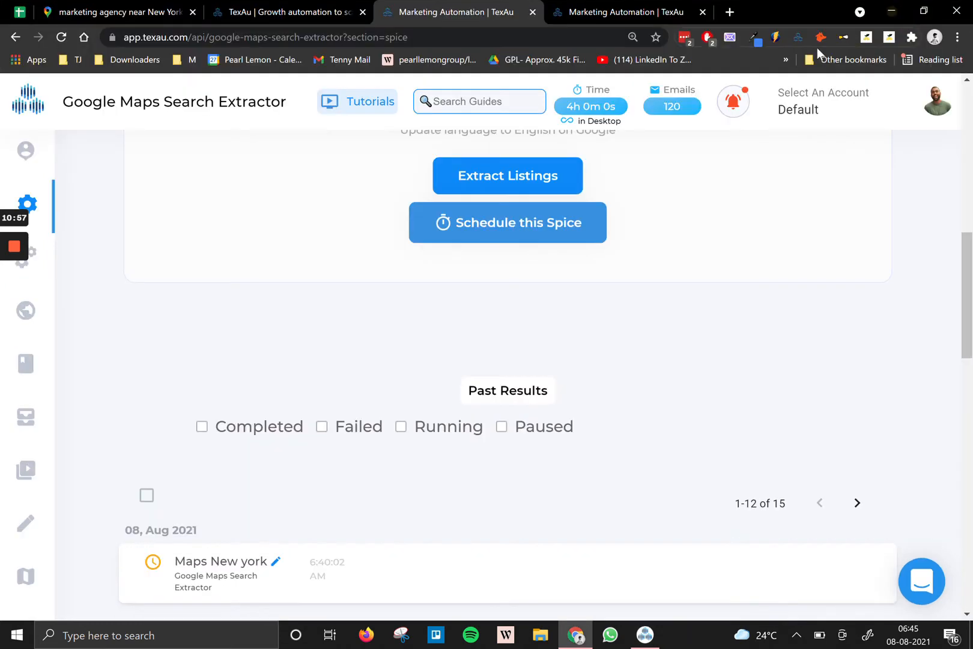
pyautogui.scroll(-3, 197, 431)
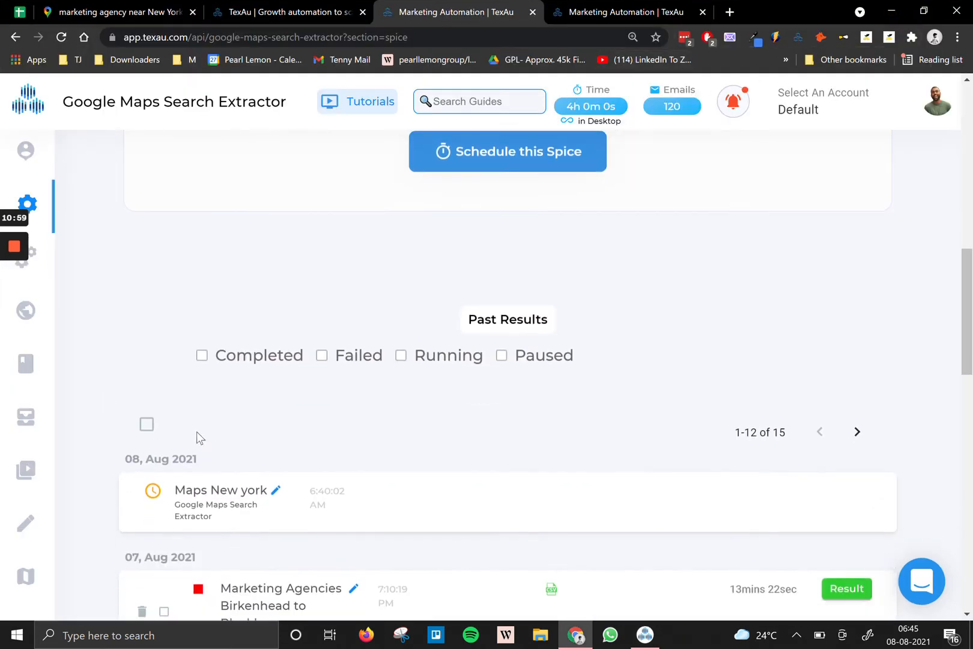
pyautogui.click(408, 452)
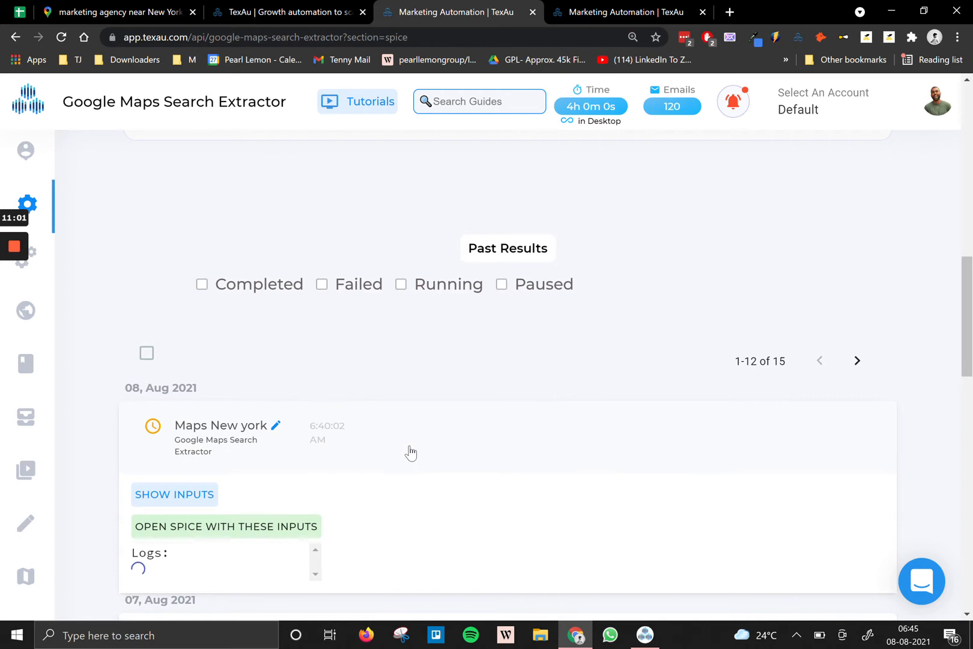
# Open the Telford to Blackpool run's log and scroll to 'Sheet execution completed'.
pyautogui.scroll(-4, 457, 405)
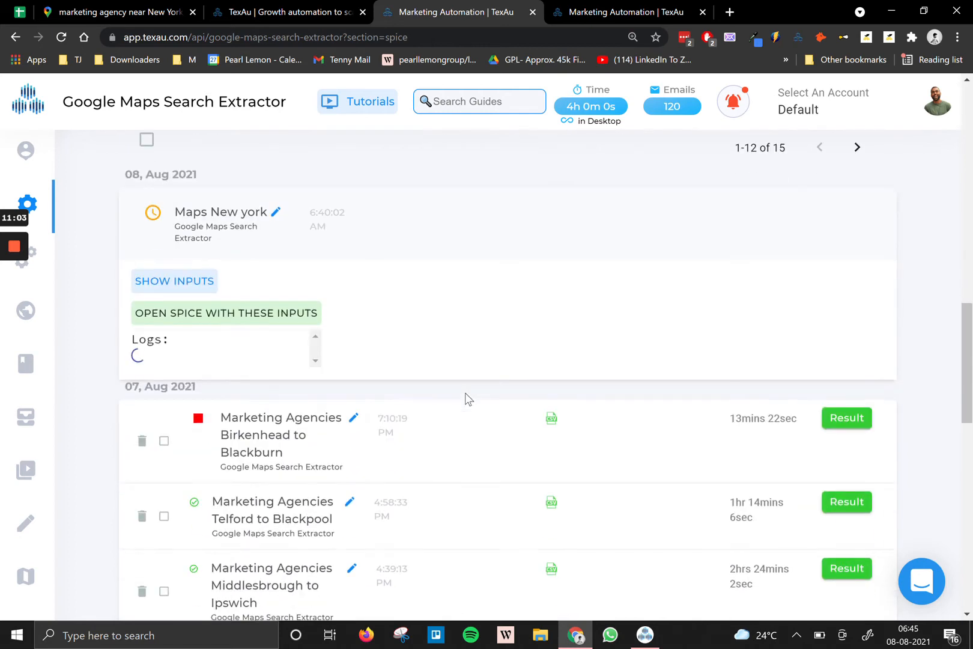
pyautogui.scroll(-1, 456, 406)
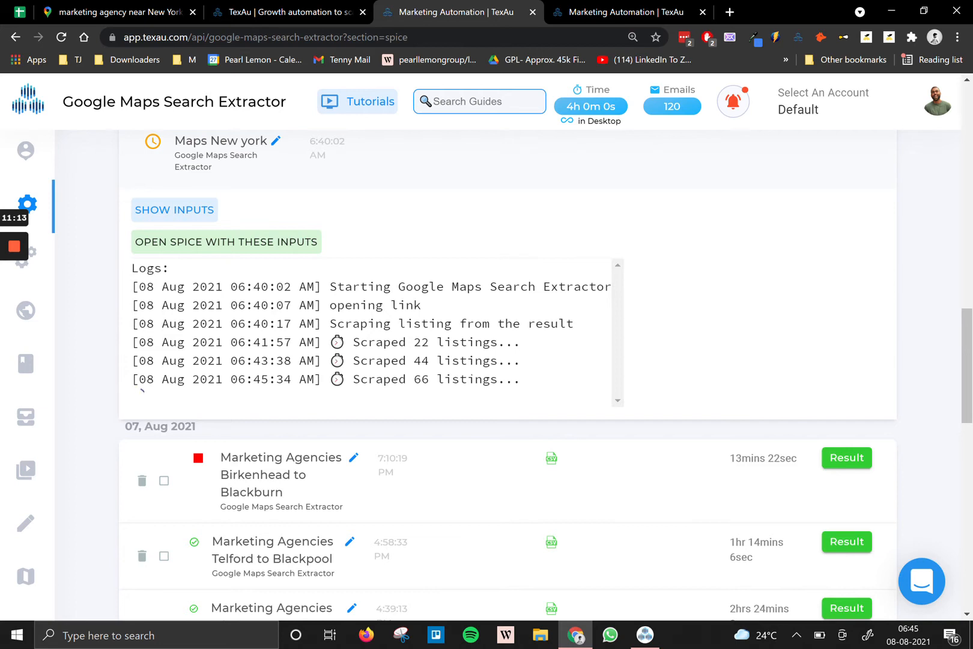
pyautogui.scroll(-2, 467, 379)
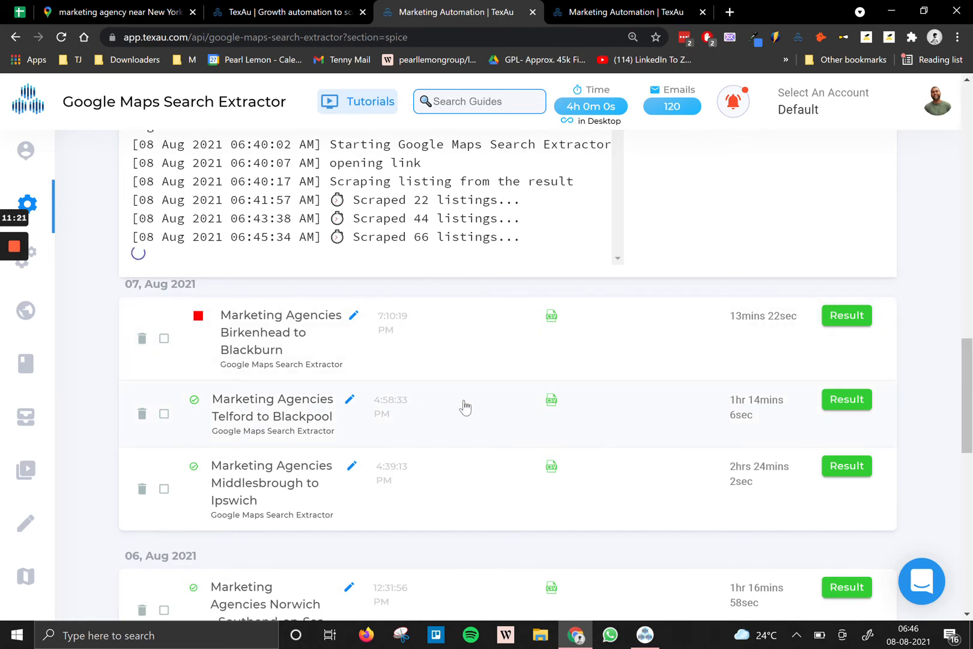
pyautogui.click(494, 413)
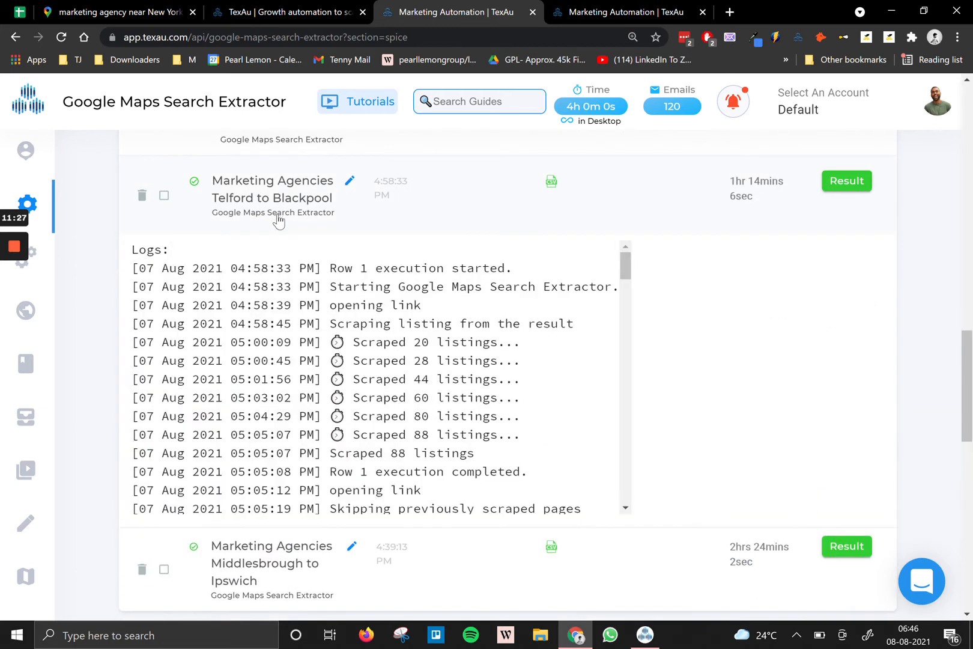
pyautogui.scroll(-20, 410, 325)
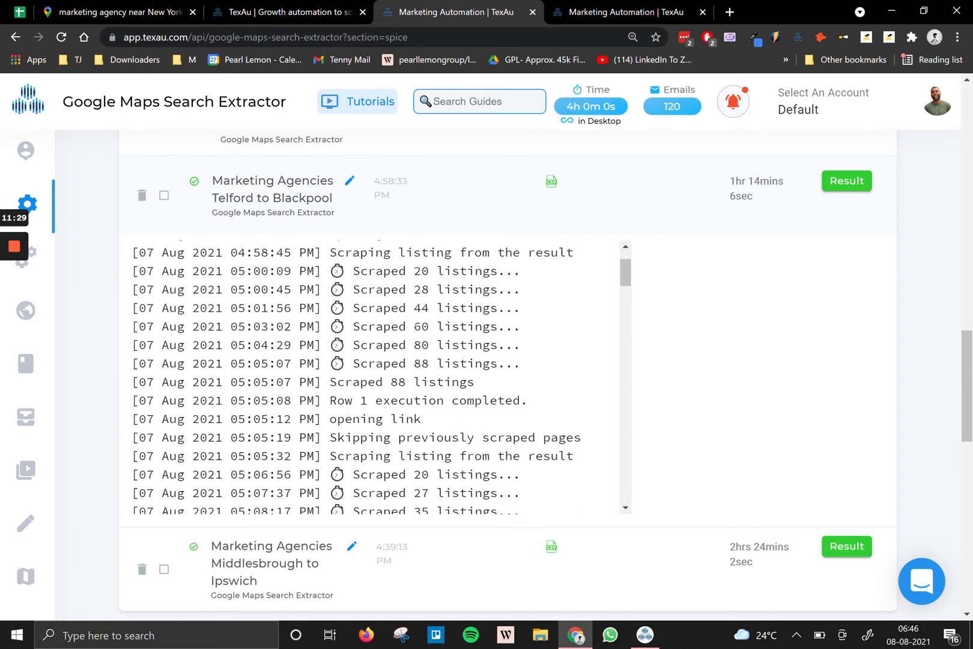
pyautogui.scroll(-2, 379, 375)
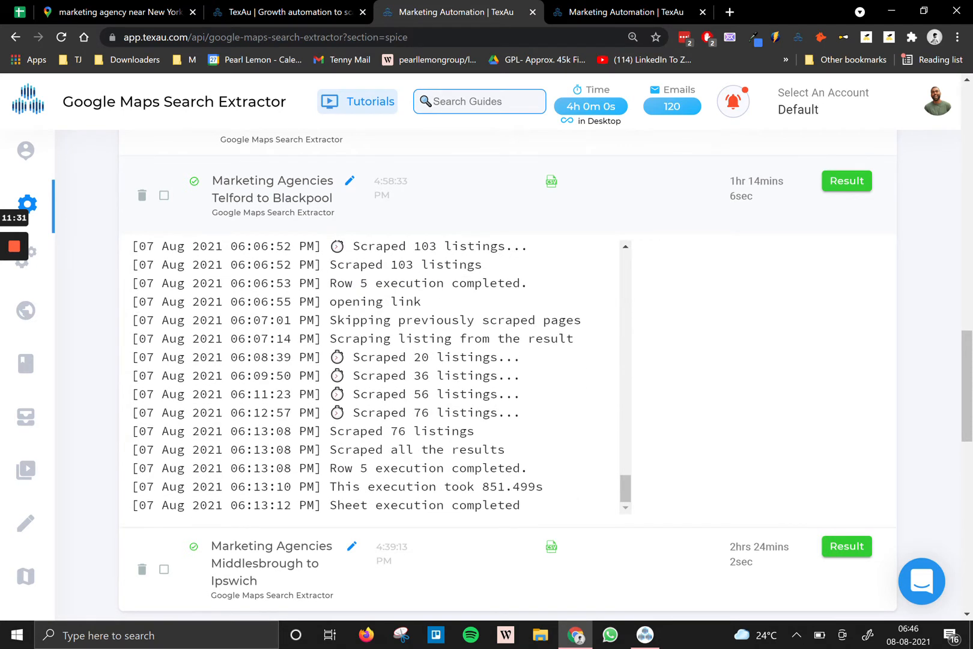
# Download the Telford to Blackpool run's results as a CSV and open it in Excel.
pyautogui.click(852, 186)
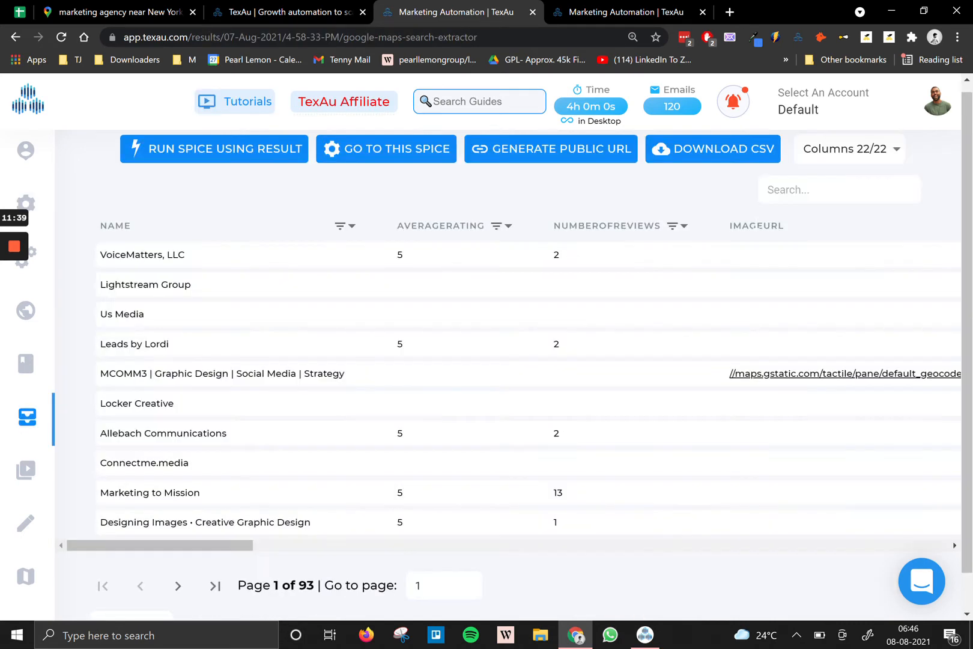
pyautogui.click(724, 157)
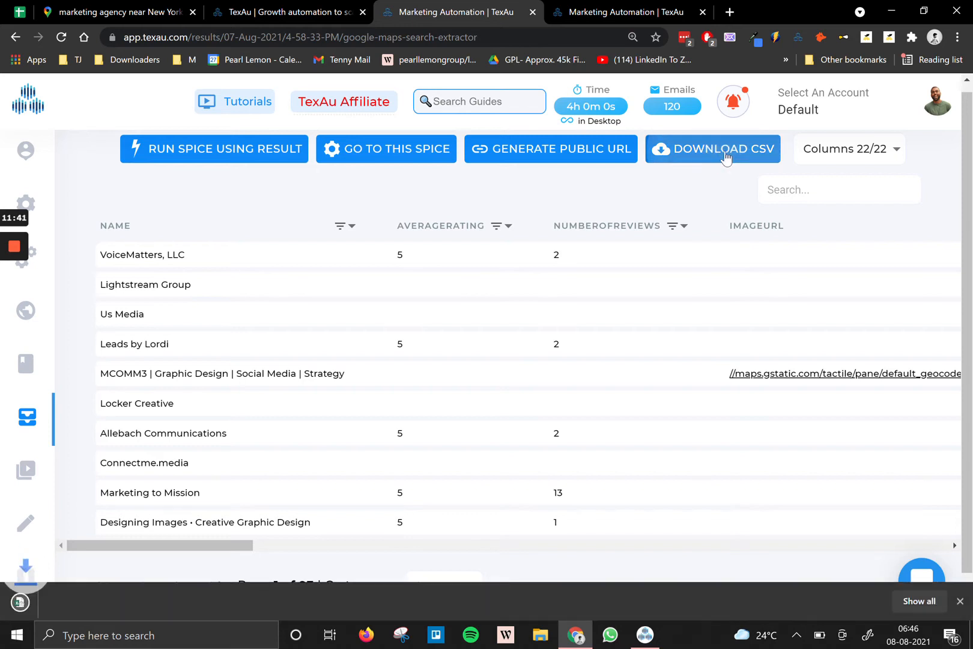
pyautogui.click(31, 604)
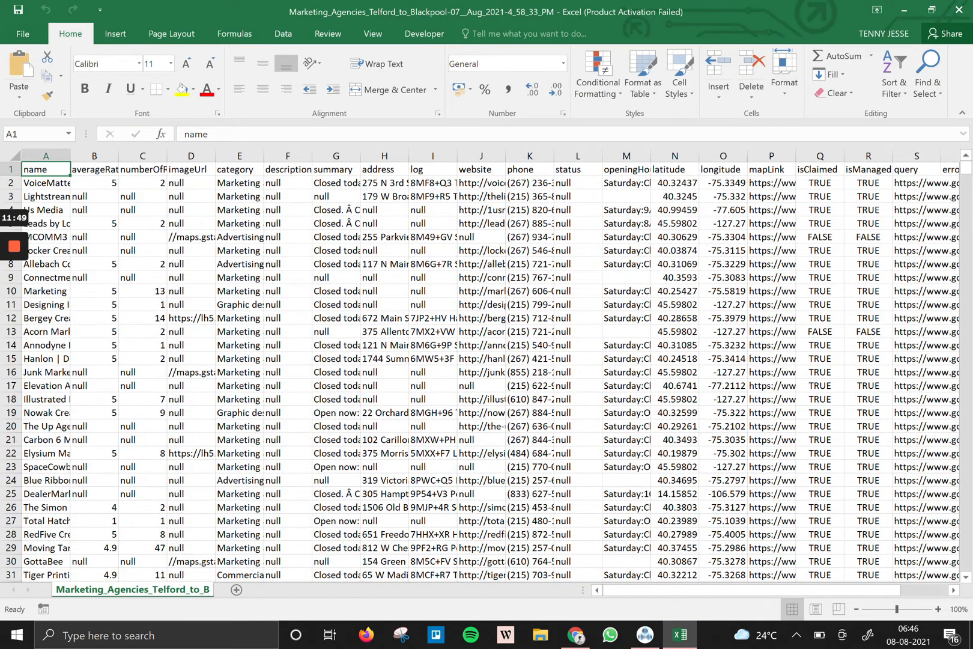
# Dismiss the Office activation prompt and widen the name and averageRating columns.
pyautogui.click(647, 139)
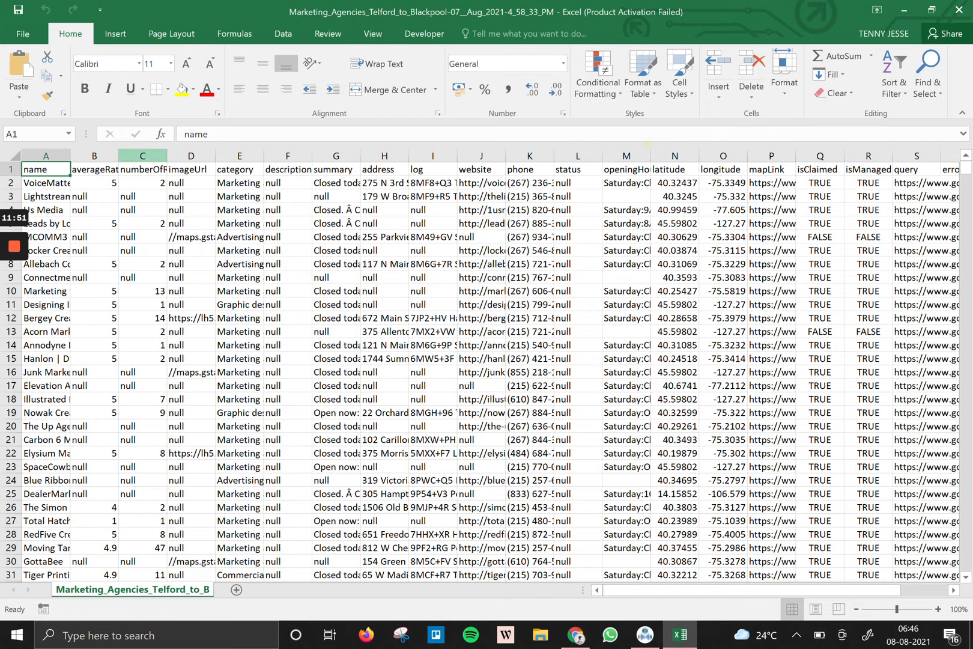
pyautogui.moveTo(70, 156); pyautogui.dragTo(141, 156)
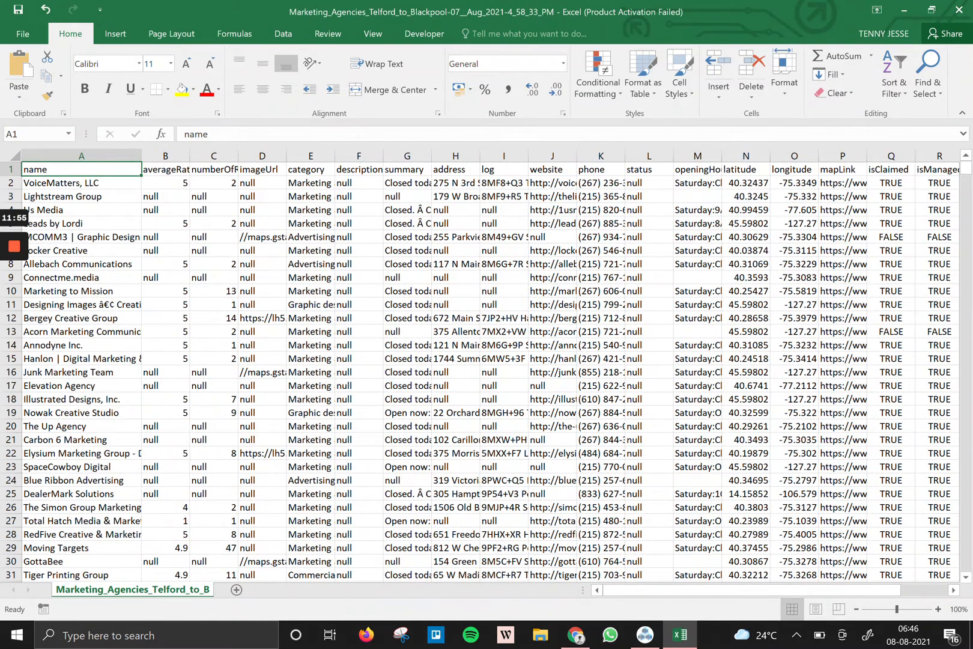
pyautogui.click(81, 156)
pyautogui.moveTo(190, 156); pyautogui.dragTo(223, 156)
pyautogui.click(181, 156)
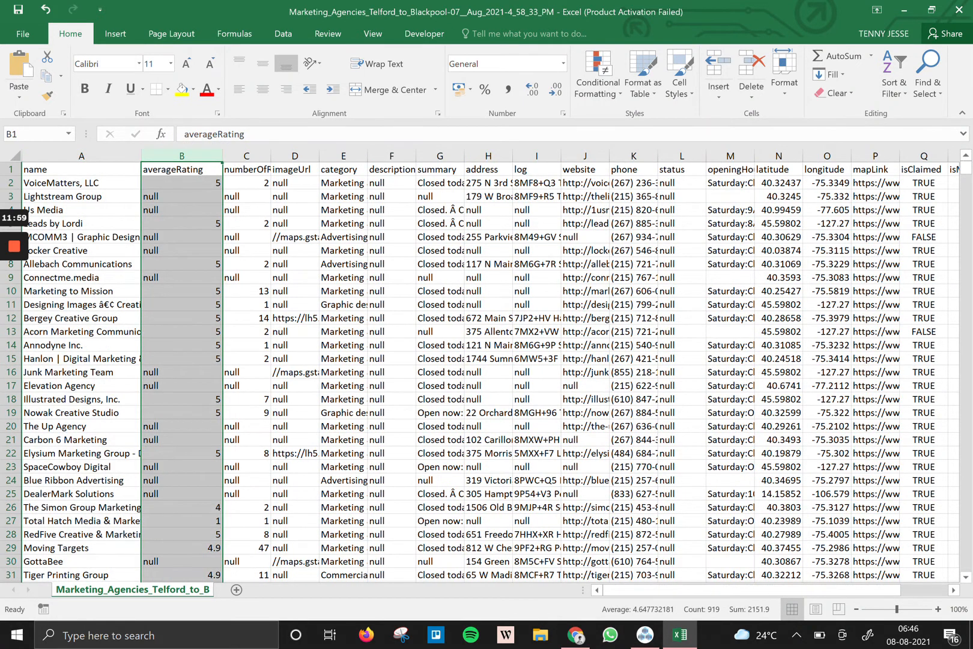
# Step along the header cells and widen the address column to 157 pixels.
pyautogui.click(247, 156)
pyautogui.click(247, 167)
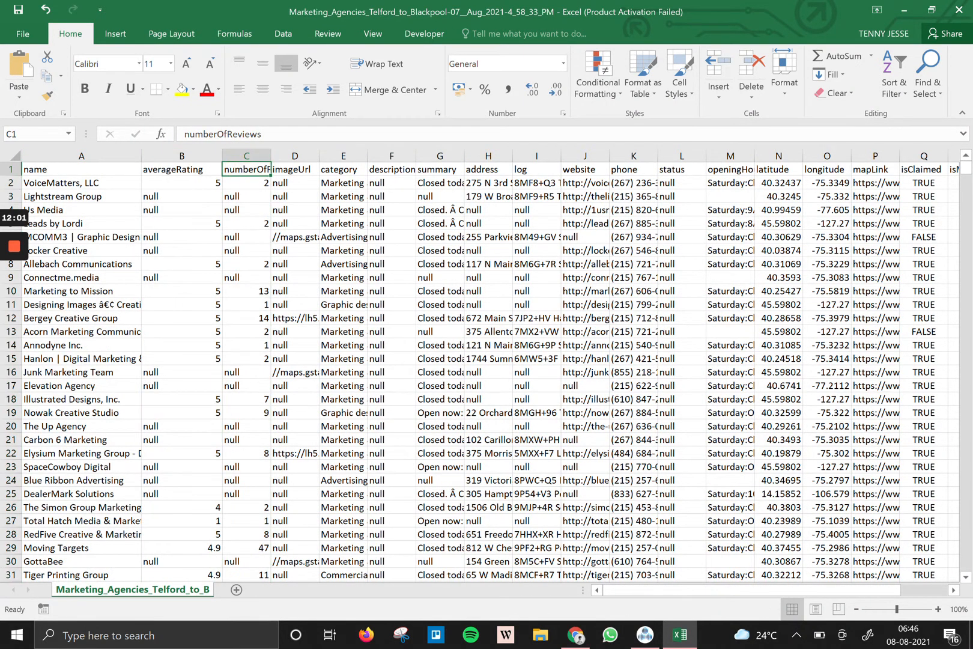
pyautogui.click(297, 170)
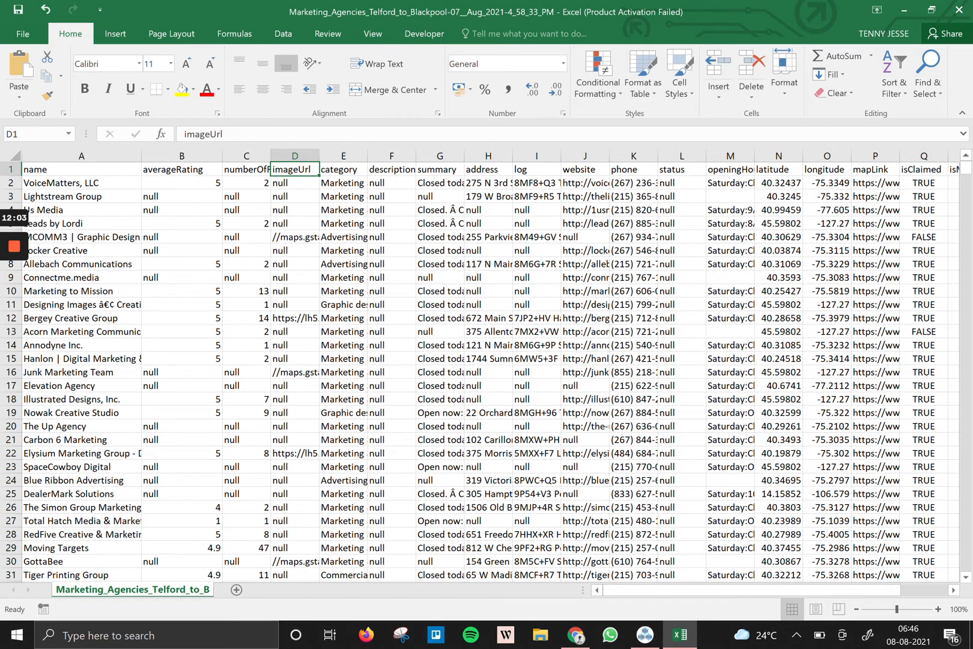
pyautogui.click(343, 170)
pyautogui.press('Right')
pyautogui.press('Right')
pyautogui.press('Right')
pyautogui.press('Right')
pyautogui.press('Right')
pyautogui.press('Right')
pyautogui.press('Right')
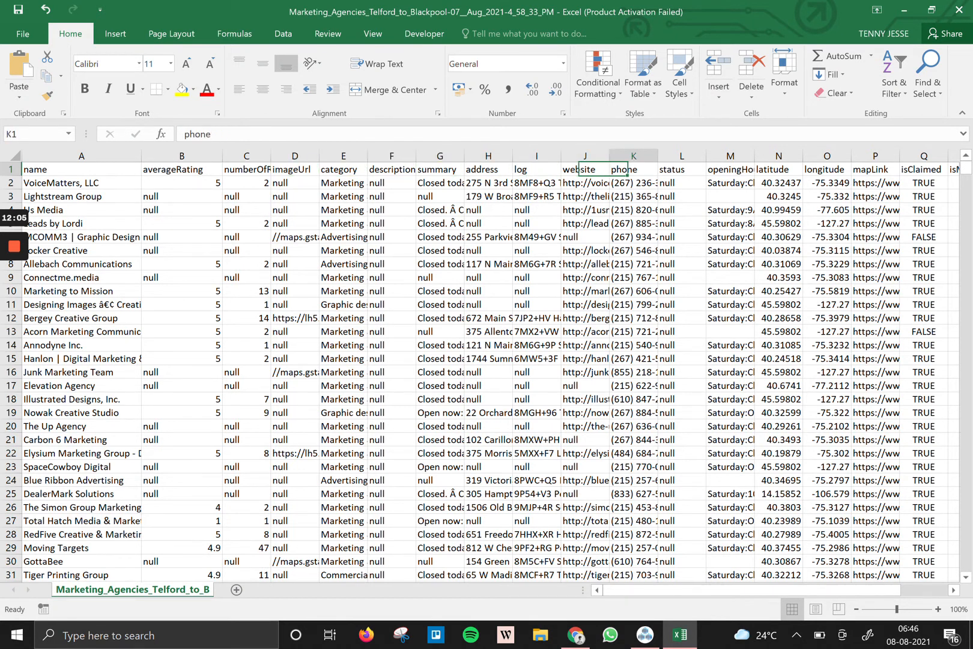
pyautogui.press('Right')
pyautogui.press('Right')
pyautogui.press('Right')
pyautogui.press('Right')
pyautogui.click(522, 148)
pyautogui.moveTo(513, 156); pyautogui.dragTo(642, 154)
# Check row 2's data cells, then widen website column J and select its URLs.
pyautogui.press('Right')
pyautogui.click(561, 183)
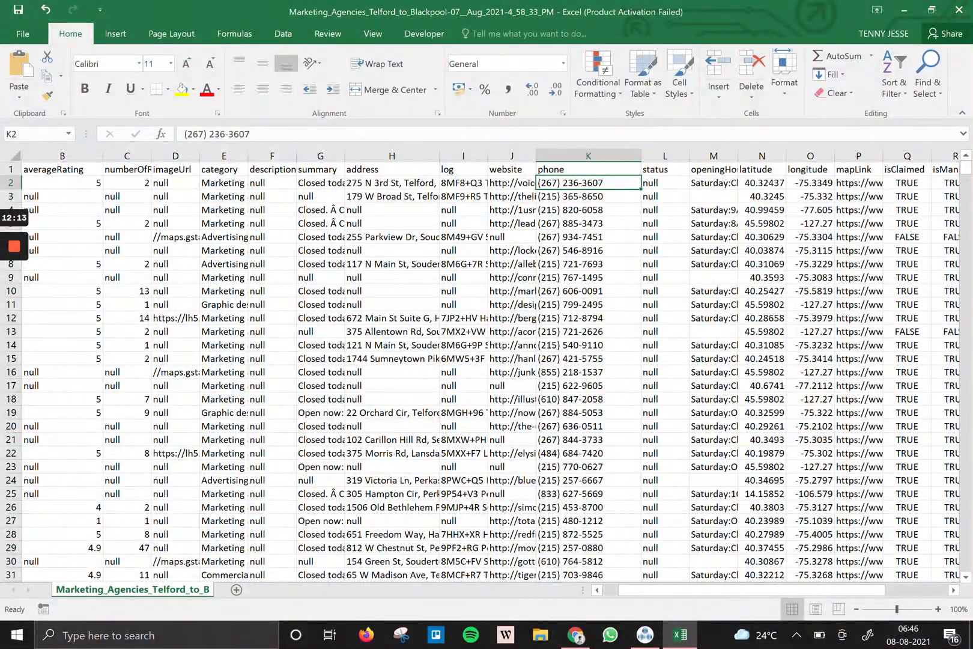
pyautogui.press('Right')
pyautogui.press('Right')
pyautogui.press('Right')
pyautogui.press('Right')
pyautogui.press('Right')
pyautogui.press('Right')
pyautogui.press('Right')
pyautogui.press('Right')
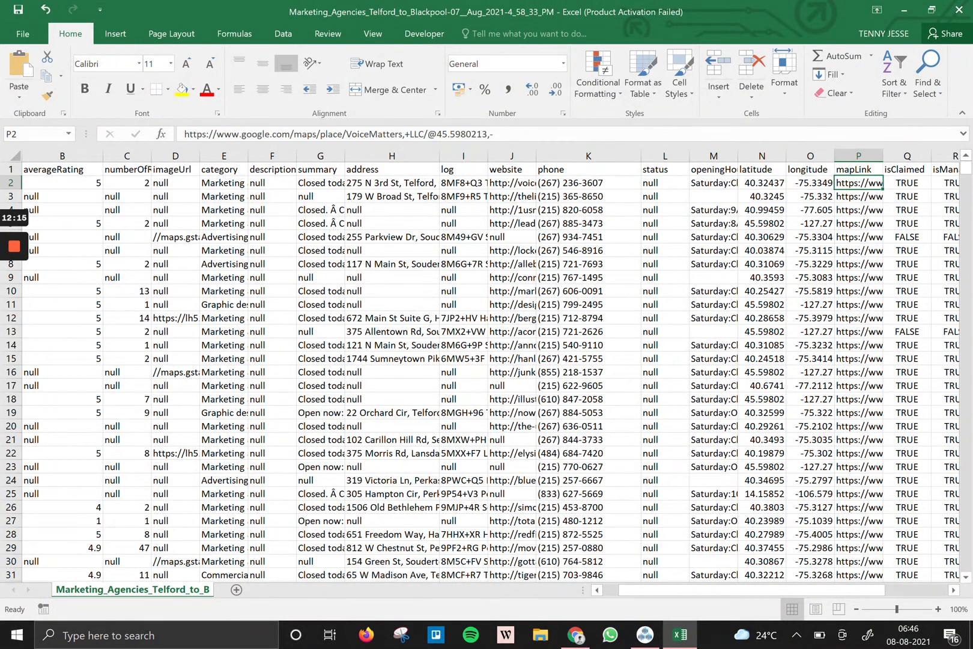
pyautogui.press('Right')
pyautogui.press('Right')
pyautogui.press('Right')
pyautogui.press('Right')
pyautogui.press('Right')
pyautogui.press('Right')
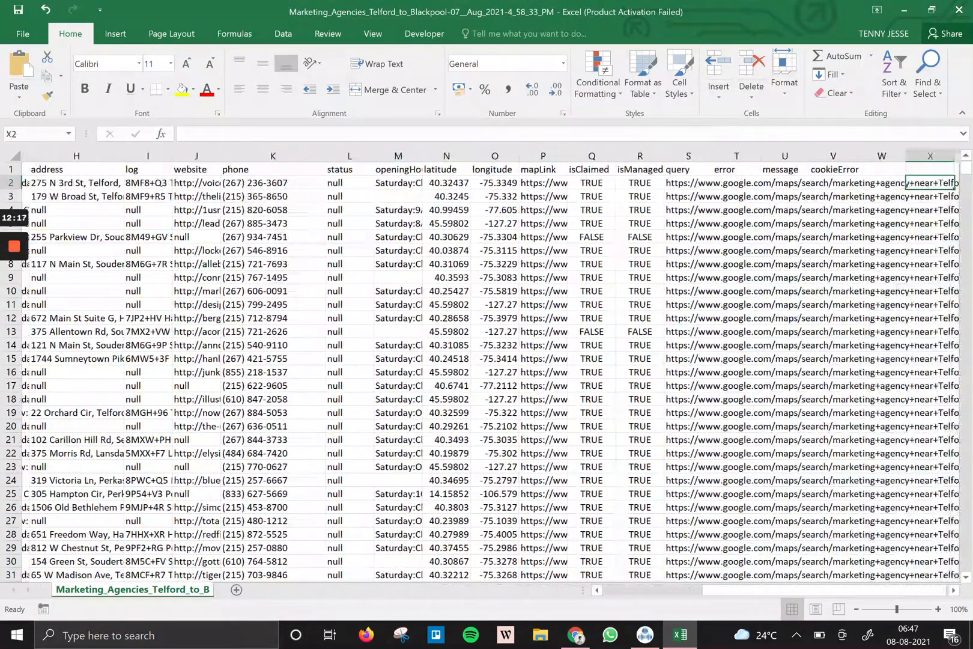
pyautogui.press('Left')
pyautogui.press('Left')
pyautogui.press('Left')
pyautogui.press('Left')
pyautogui.press('Left')
pyautogui.press('Left')
pyautogui.press('Left')
pyautogui.press('Left')
pyautogui.press('Left')
pyautogui.press('Left')
pyautogui.press('Left')
pyautogui.press('Left')
pyautogui.press('Left')
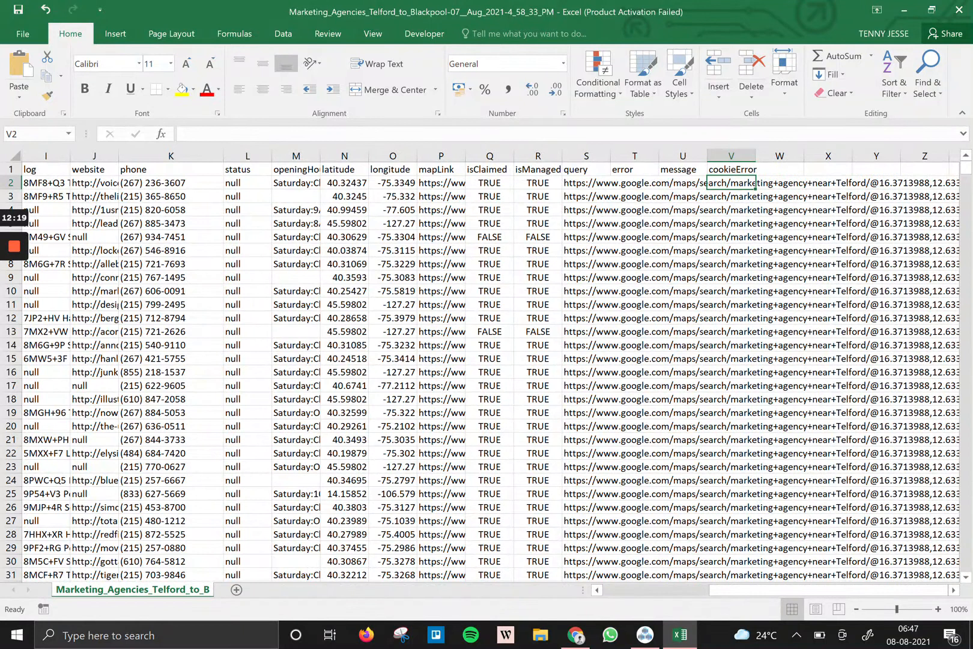
pyautogui.press('Left')
pyautogui.press('Left')
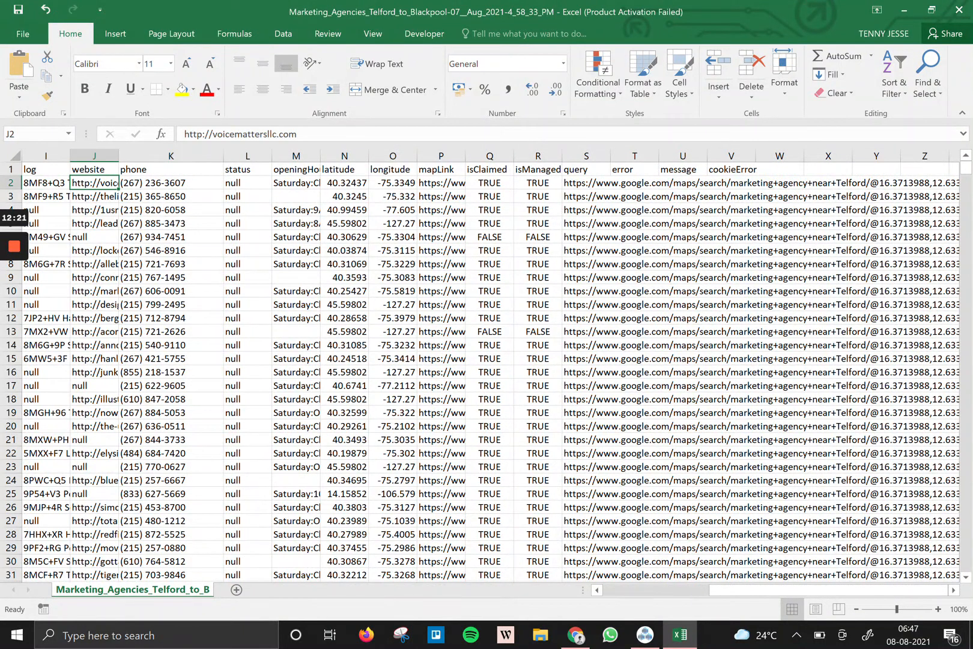
pyautogui.moveTo(119, 156); pyautogui.dragTo(185, 148)
pyautogui.moveTo(159, 187); pyautogui.dragTo(180, 561)
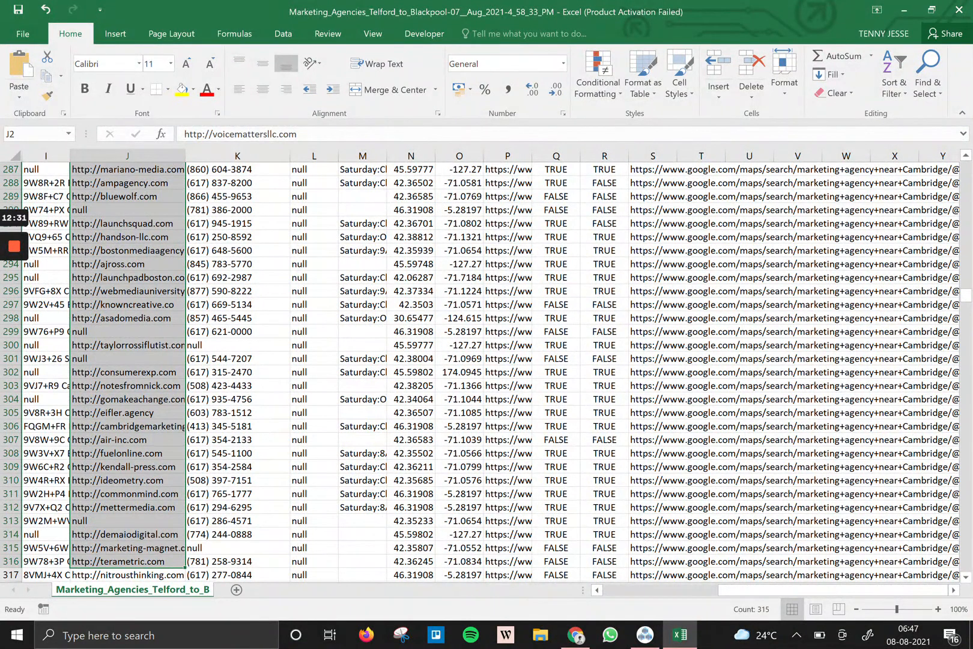
# Minimize Excel and go to anymailfinder.com in a new browser tab.
pyautogui.click(904, 10)
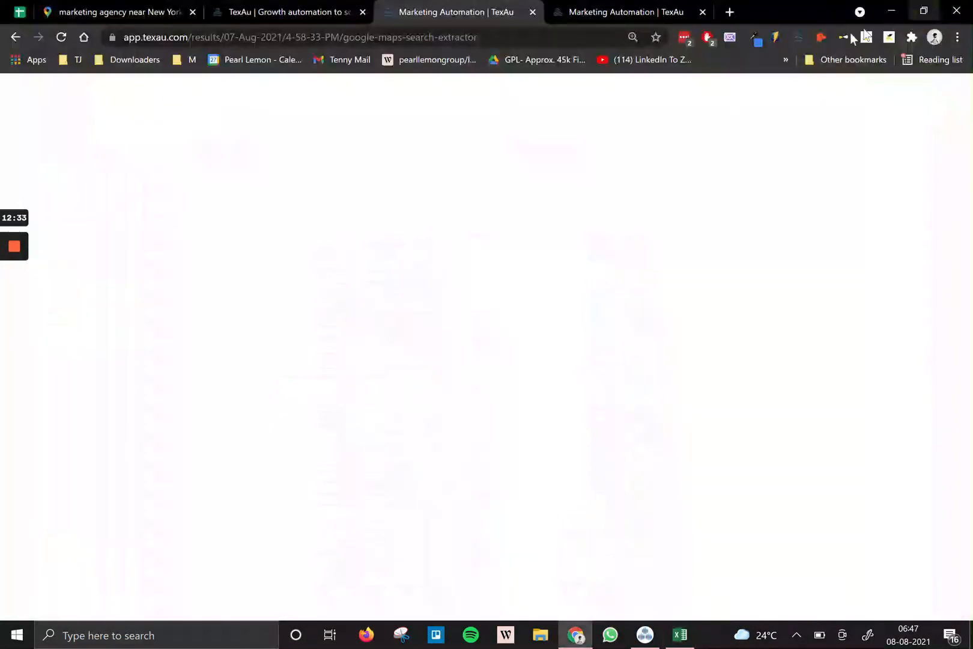
pyautogui.click(732, 9)
pyautogui.write('hunter.io')
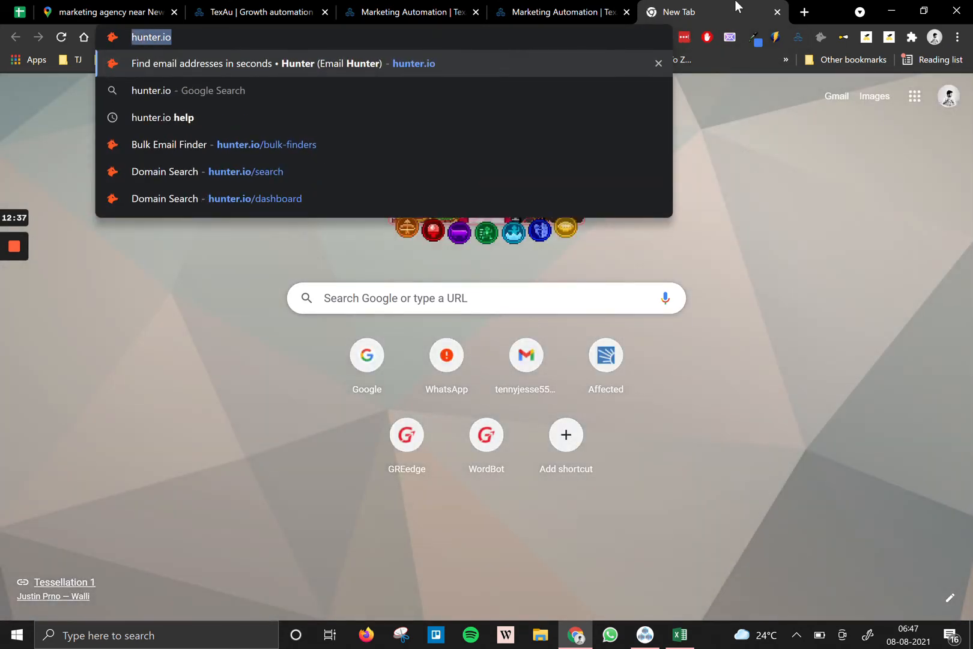
pyautogui.write('finda')
pyautogui.hotkey('ctrl', 'a')
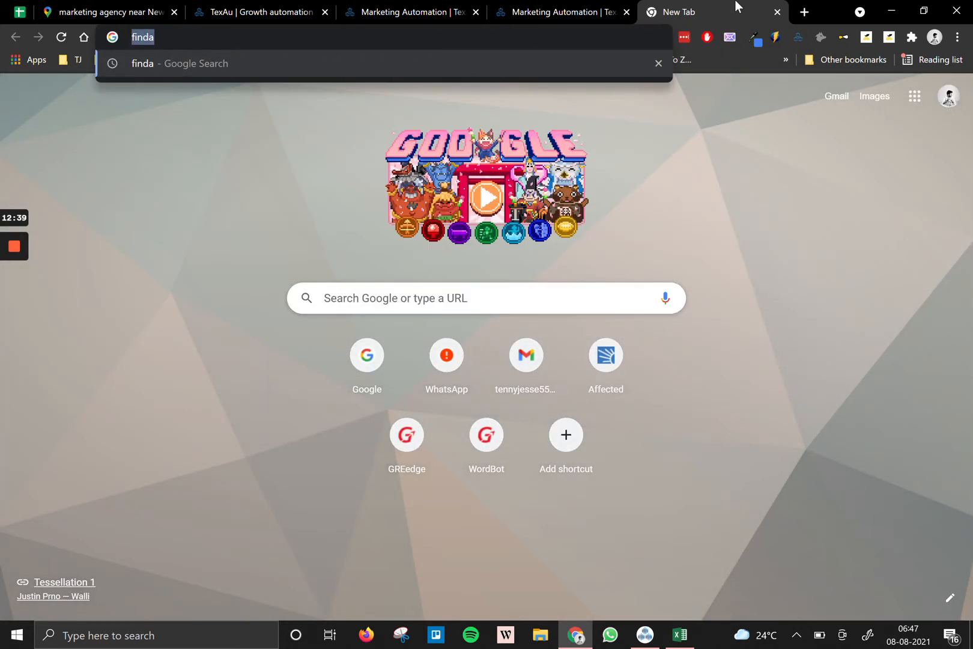
pyautogui.write('anymail')
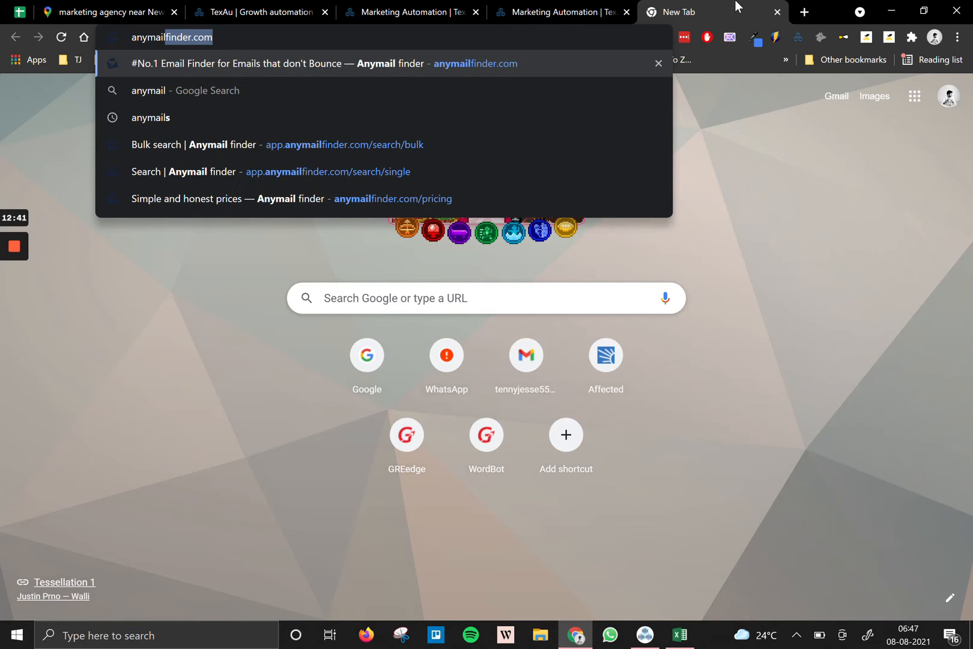
pyautogui.press('Return')
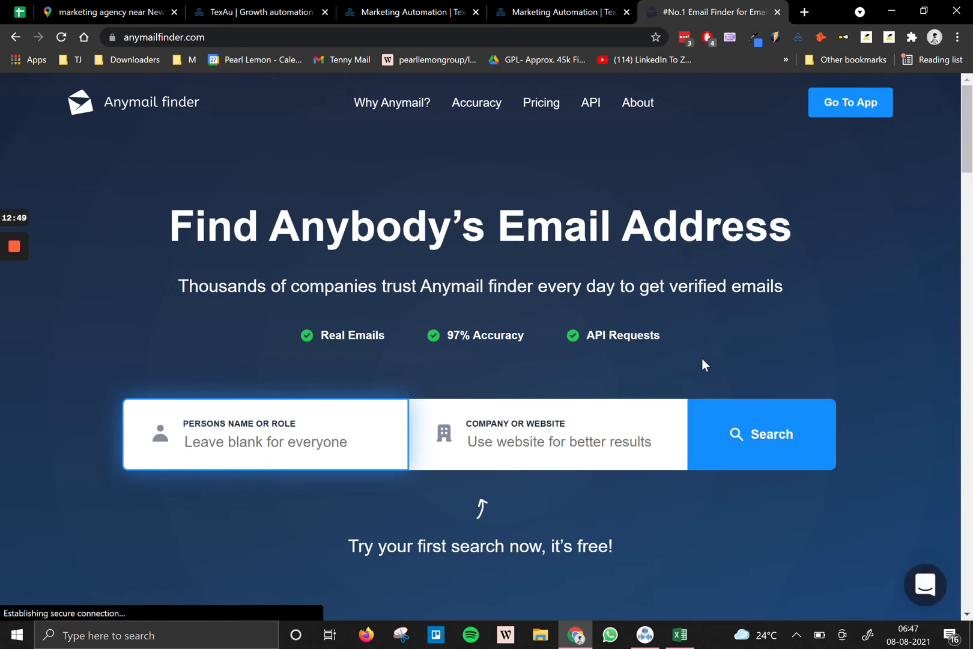
# Enter the Anymail finder web app and open its File Upload section.
pyautogui.click(836, 104)
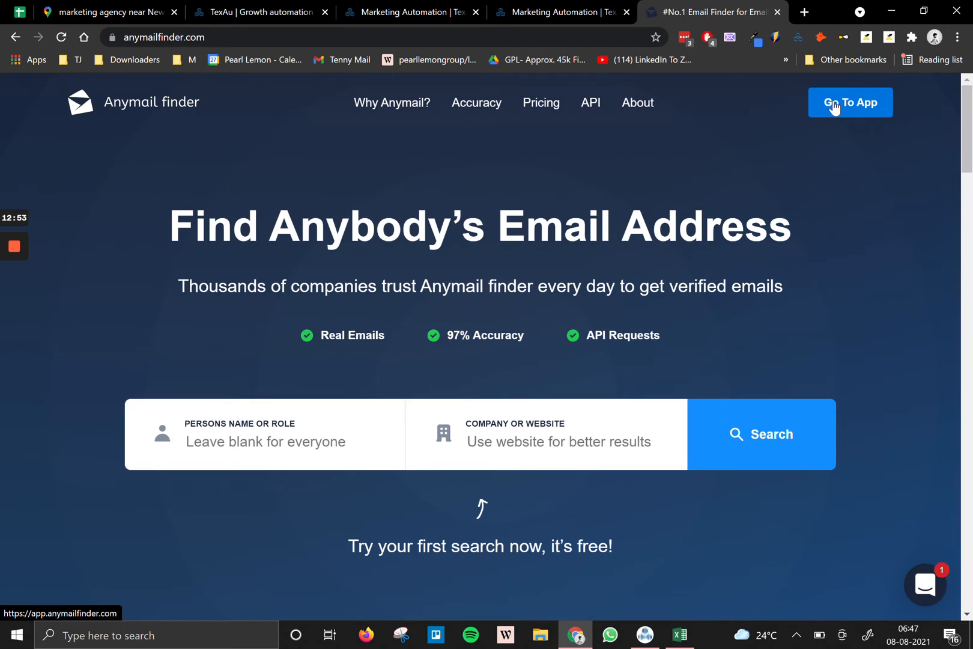
pyautogui.click(834, 105)
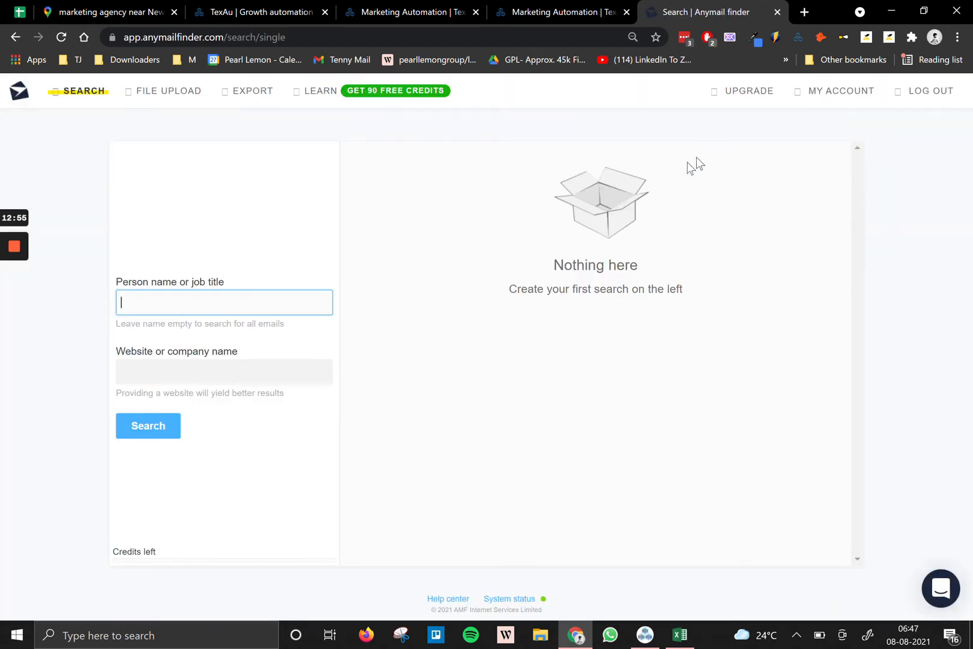
pyautogui.click(190, 98)
pyautogui.click(178, 94)
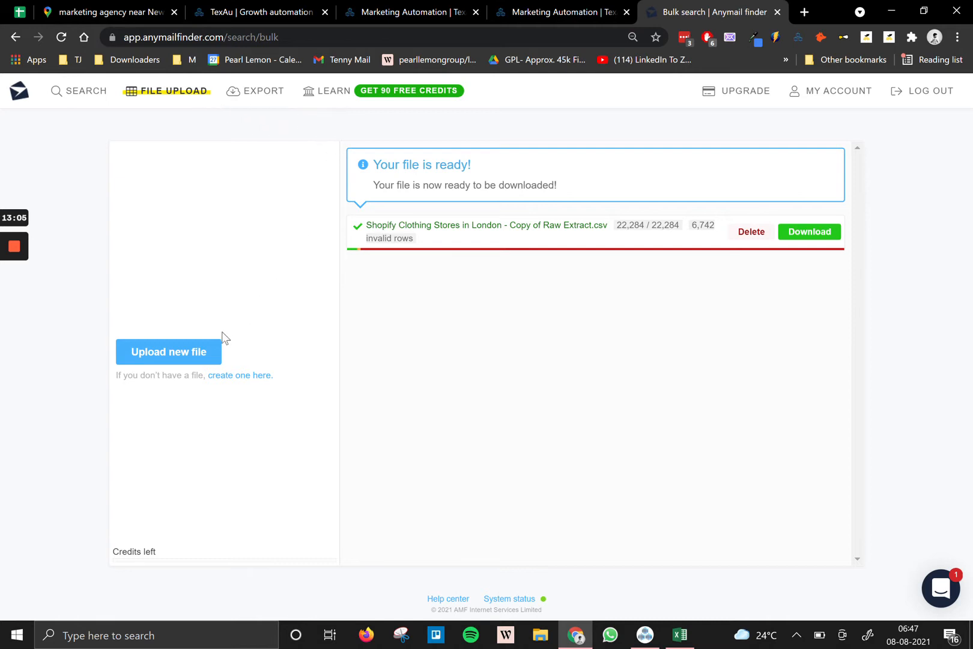
# Back in Excel, delete every column from L (status) onward.
pyautogui.click(680, 634)
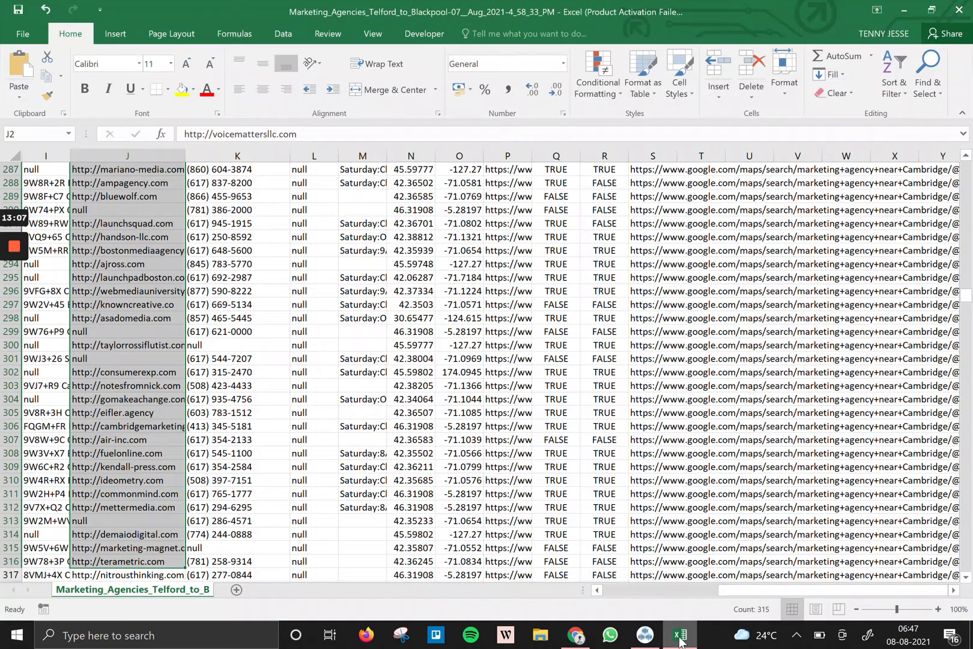
pyautogui.scroll(20, 481, 372)
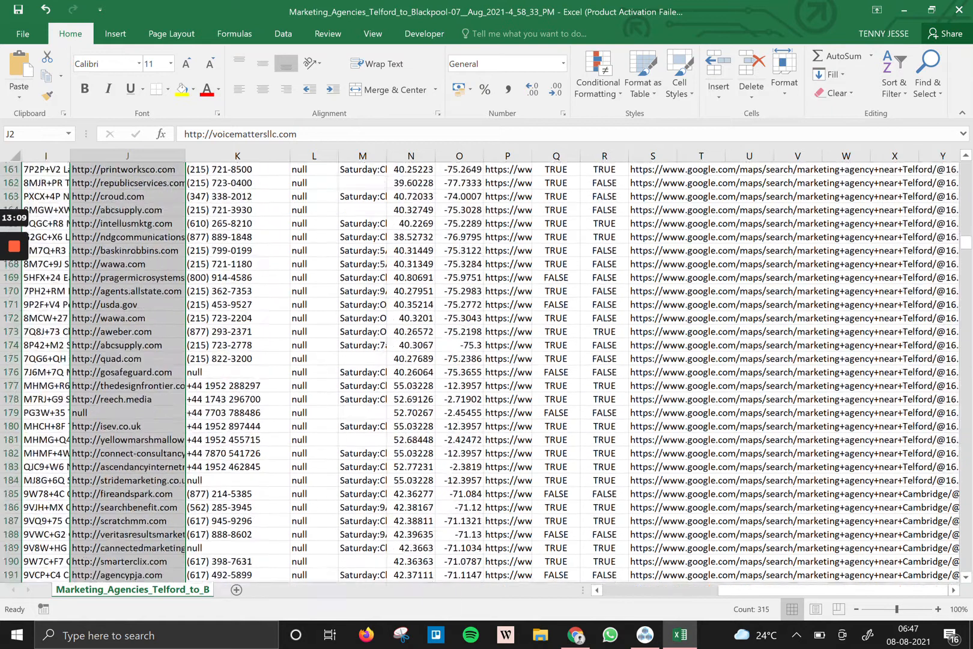
pyautogui.scroll(20, 313, 321)
pyautogui.click(313, 318)
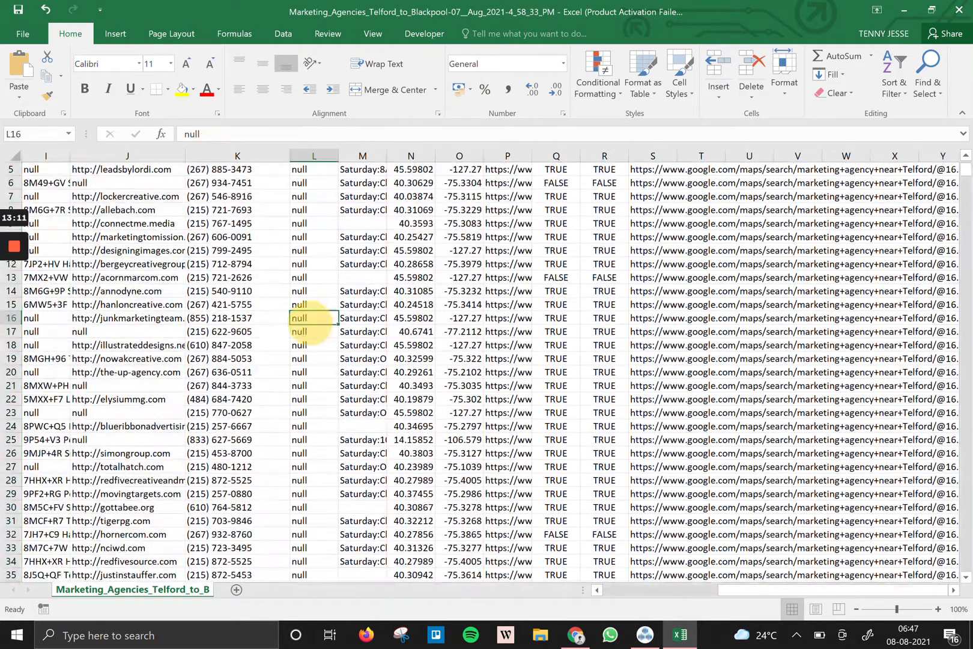
pyautogui.hotkey('ctrl', 'Down')
pyautogui.hotkey('ctrl', 'Up')
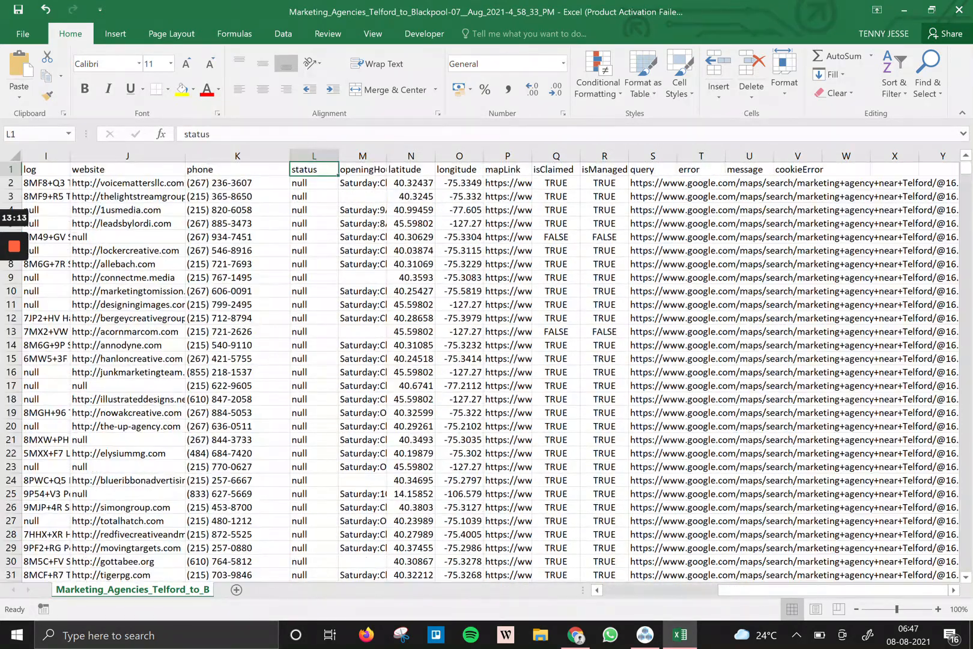
pyautogui.hotkey('ctrl', 'space')
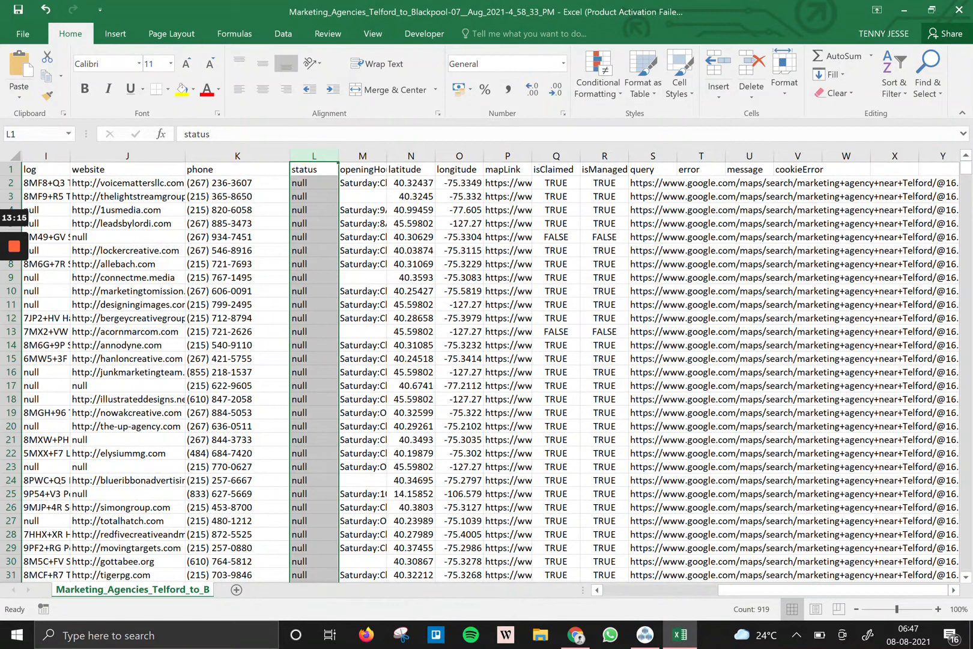
pyautogui.hotkey('ctrl', 'shift', 'Right')
pyautogui.hotkey('ctrl', 'shift', 'Right')
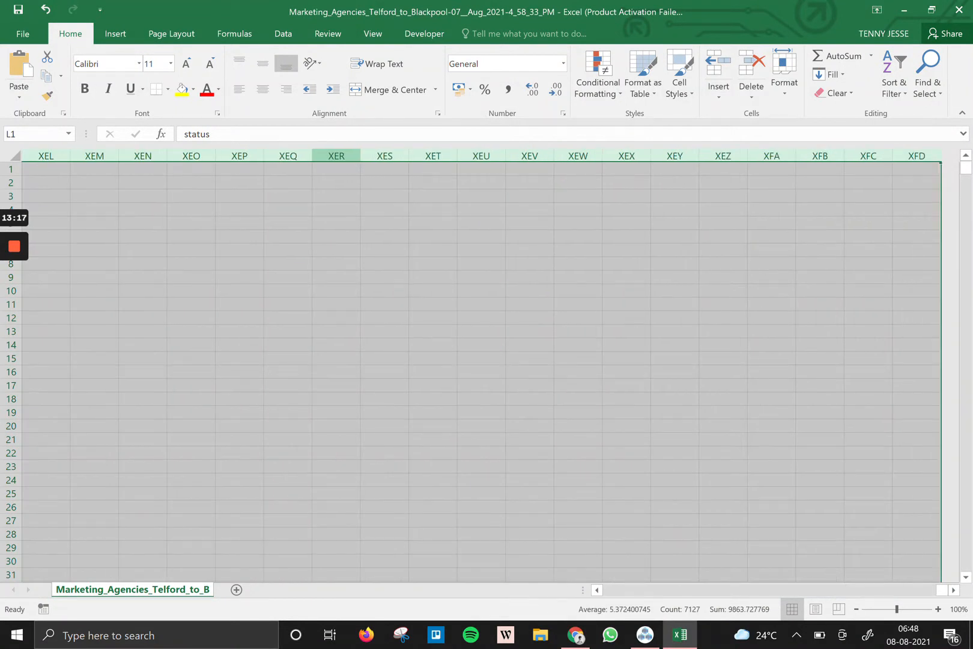
pyautogui.press('Delete')
pyautogui.press('Left')
pyautogui.press('Left')
pyautogui.press('Right')
pyautogui.press('Right')
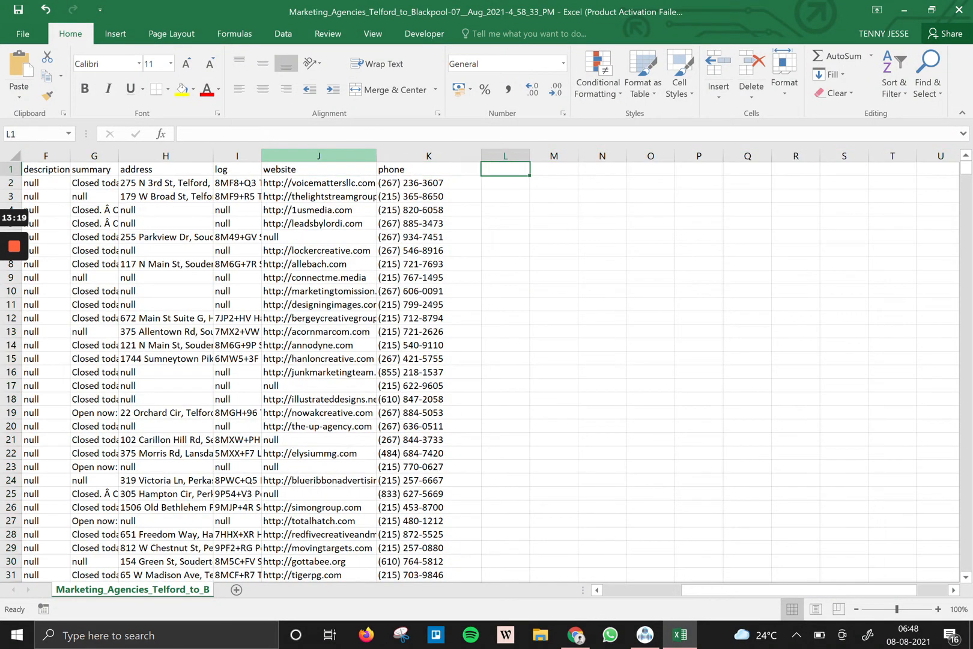
# Add a 'Job Titile' header in L1 and fill 'CEO, Manager, Director' down the column.
pyautogui.write('Job Titile')
pyautogui.press('Return')
pyautogui.write('CEO,')
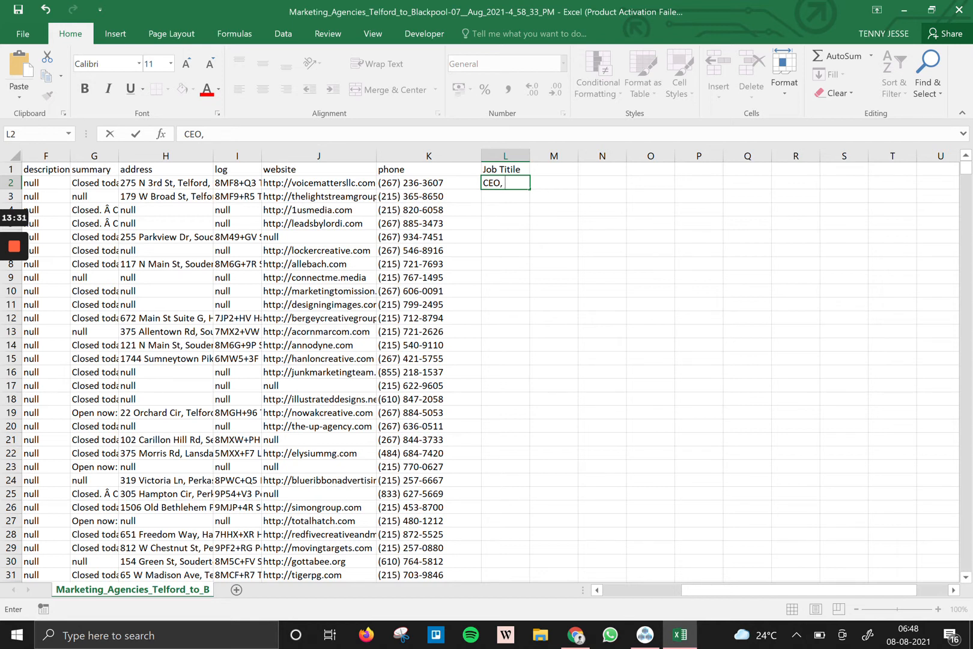
pyautogui.write('Manager, Director')
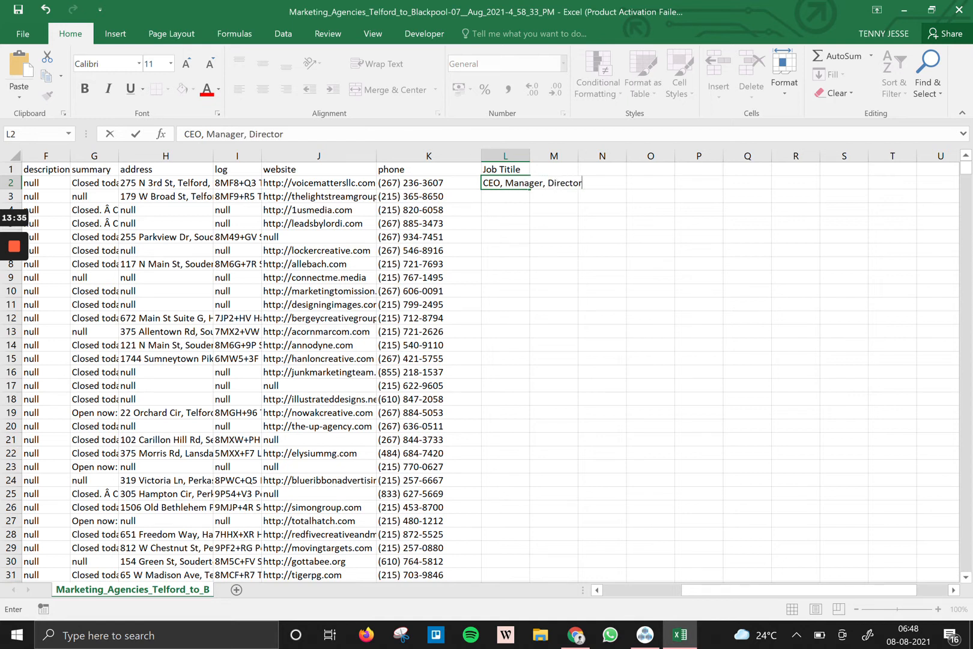
pyautogui.hotkey('ctrl', 'Return')
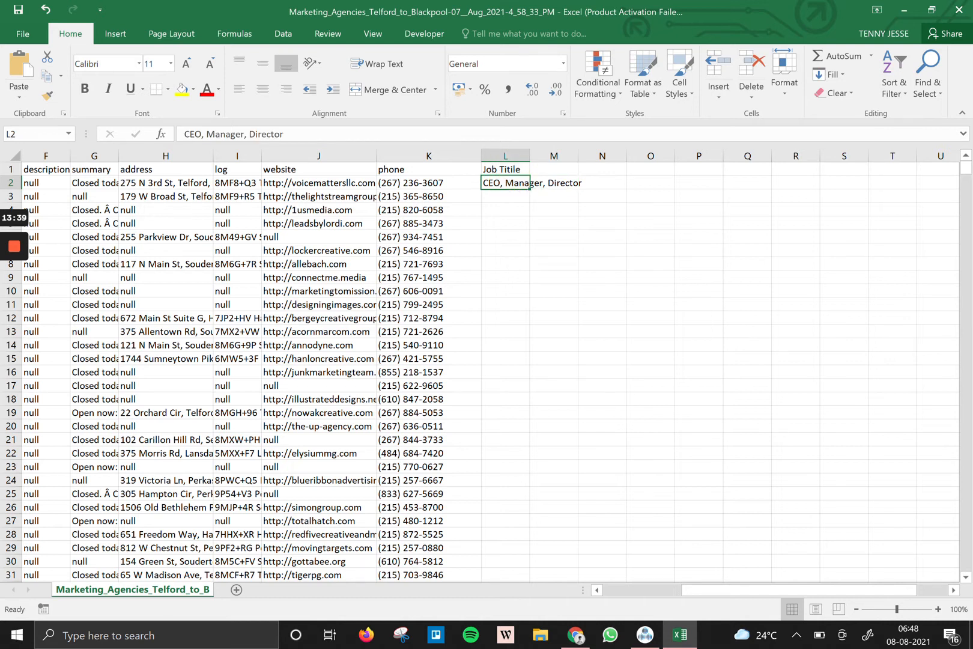
pyautogui.doubleClick(529, 188)
pyautogui.scroll(-2, 462, 541)
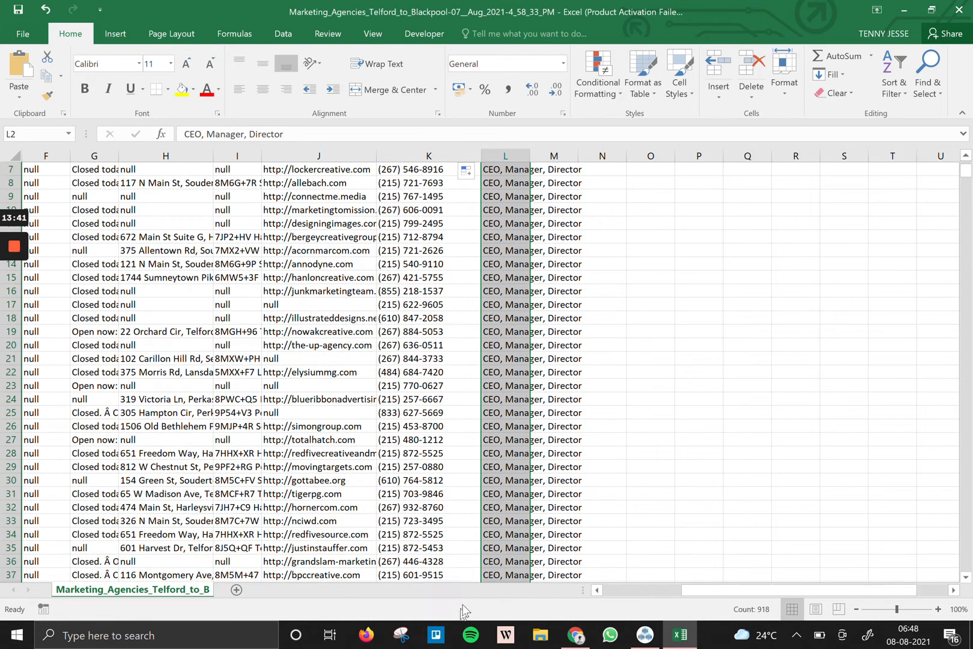
pyautogui.scroll(2, 490, 372)
pyautogui.scroll(-20, 490, 373)
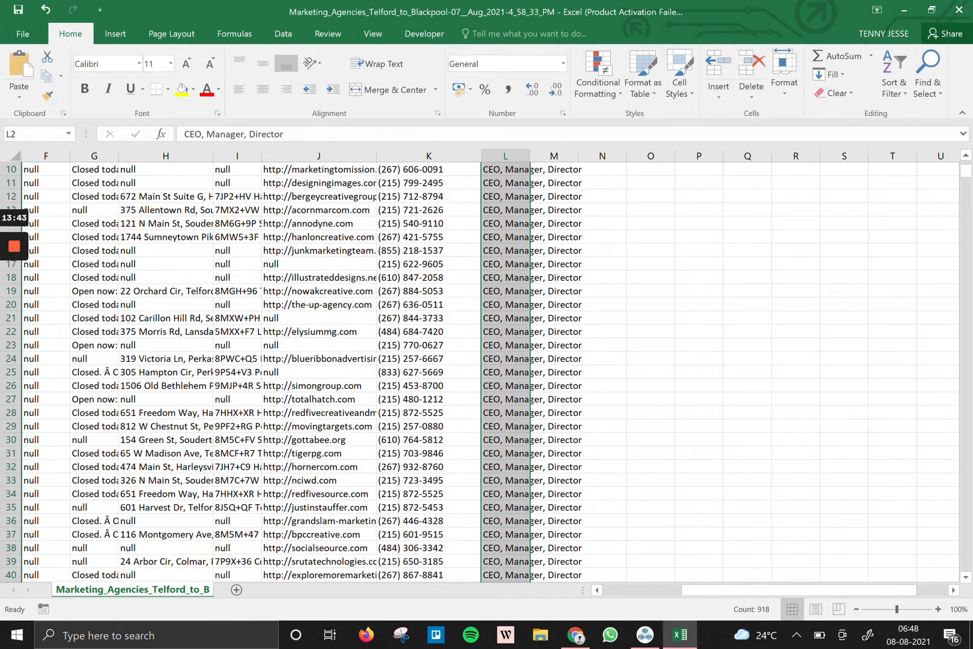
pyautogui.scroll(-20, 490, 373)
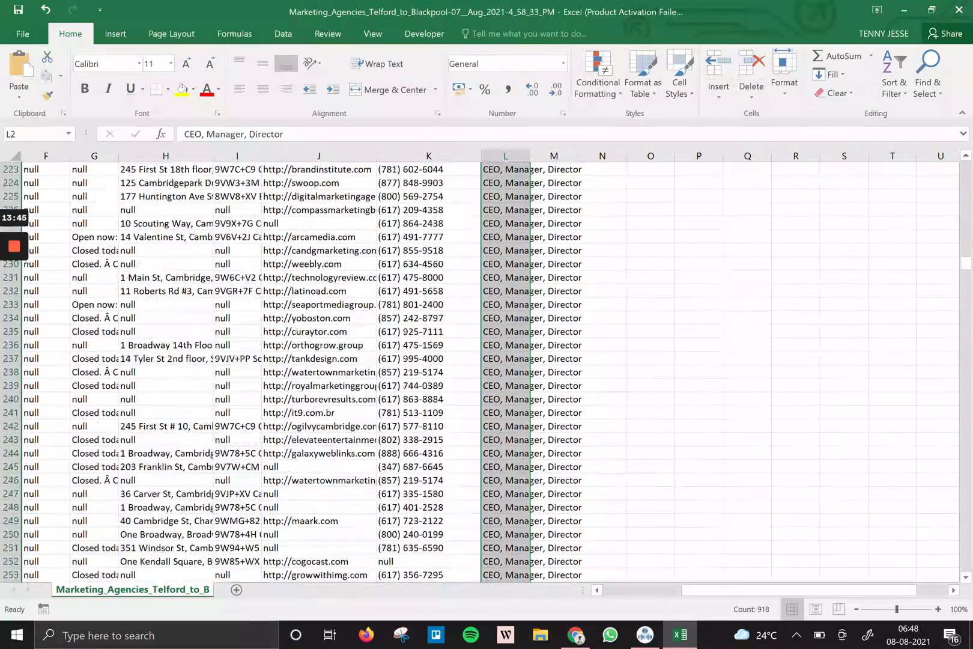
# Close the workbook, saving it as CSV over the existing Downloads file.
pyautogui.click(959, 10)
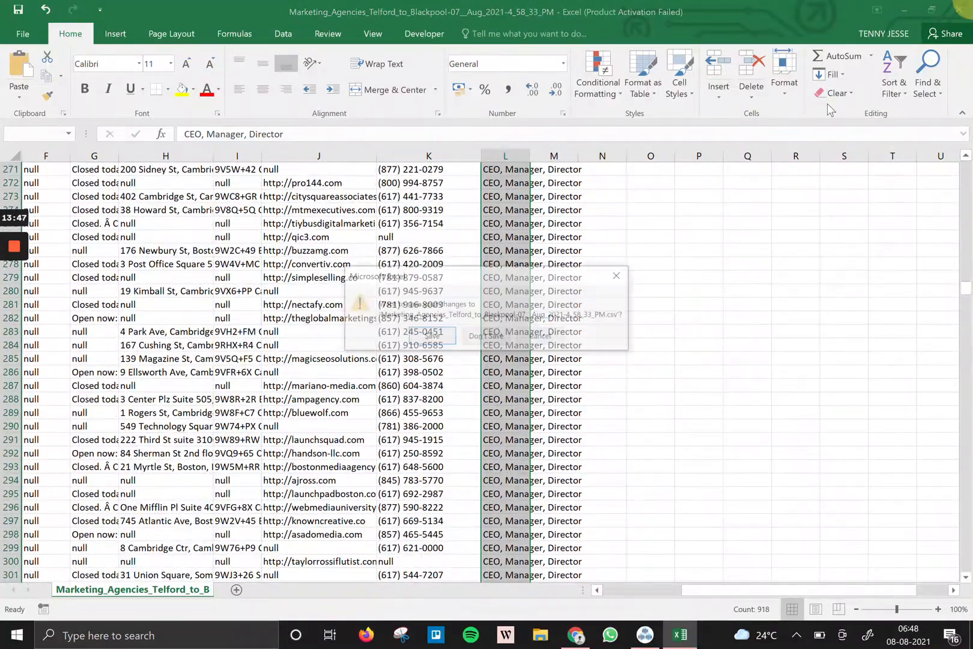
pyautogui.click(433, 336)
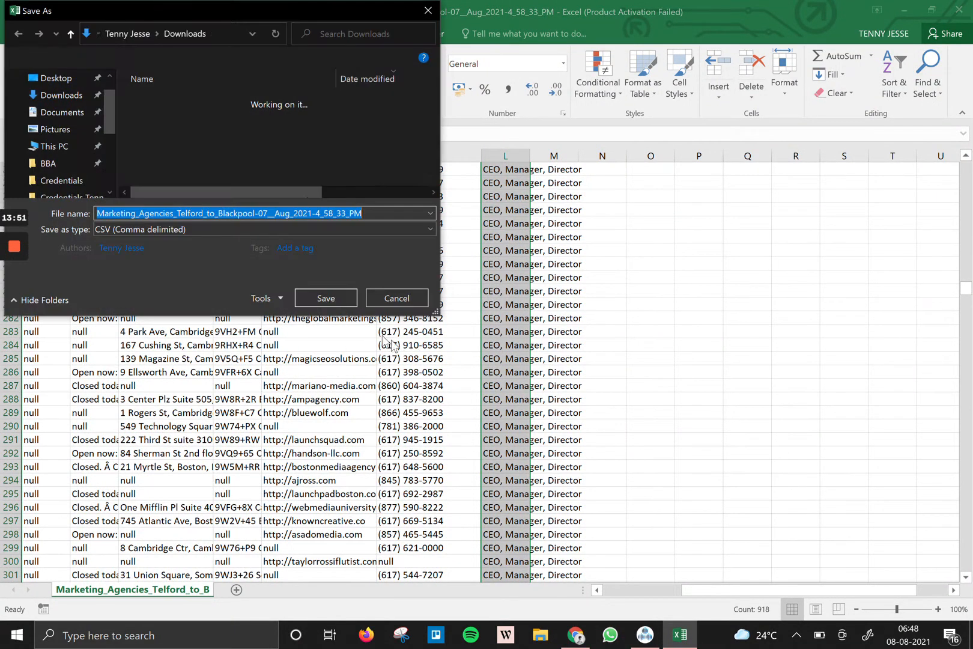
pyautogui.click(337, 298)
pyautogui.click(587, 320)
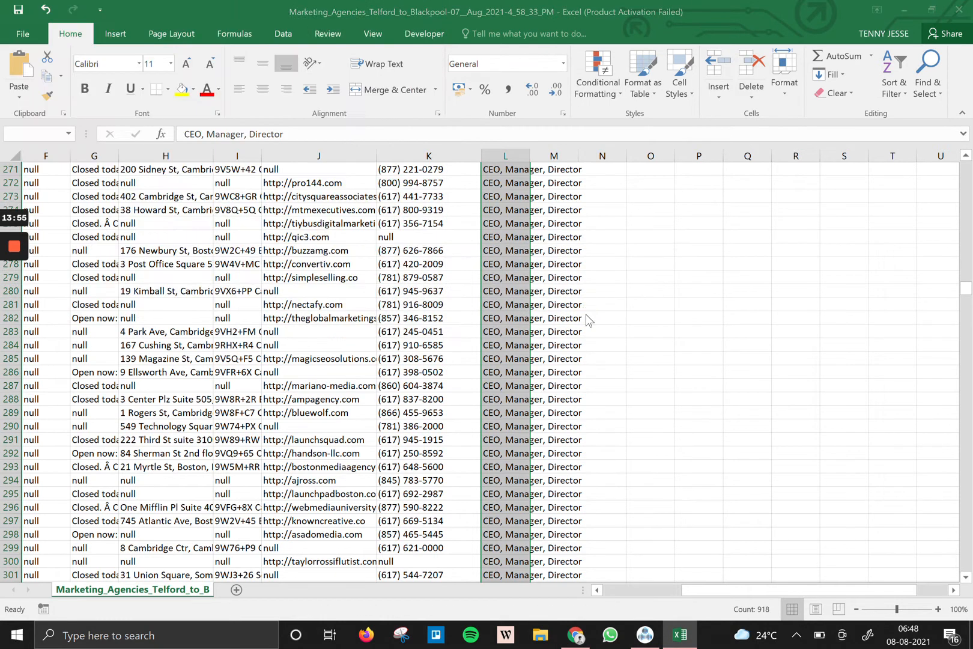
pyautogui.click(457, 360)
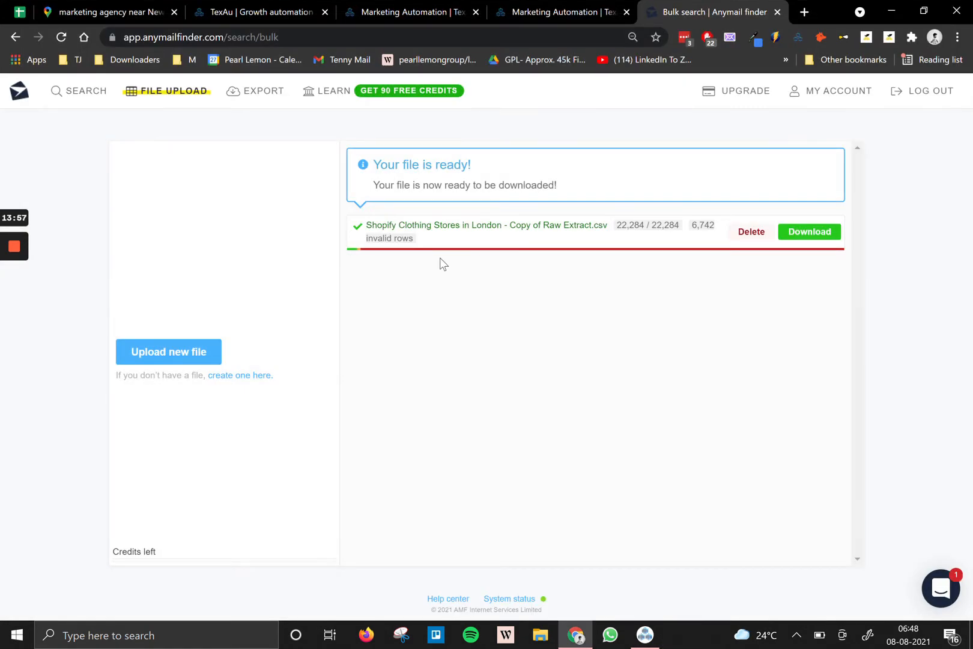
# Upload the cleaned Marketing_Agencies CSV from Downloads as a new bulk-search file.
pyautogui.click(180, 356)
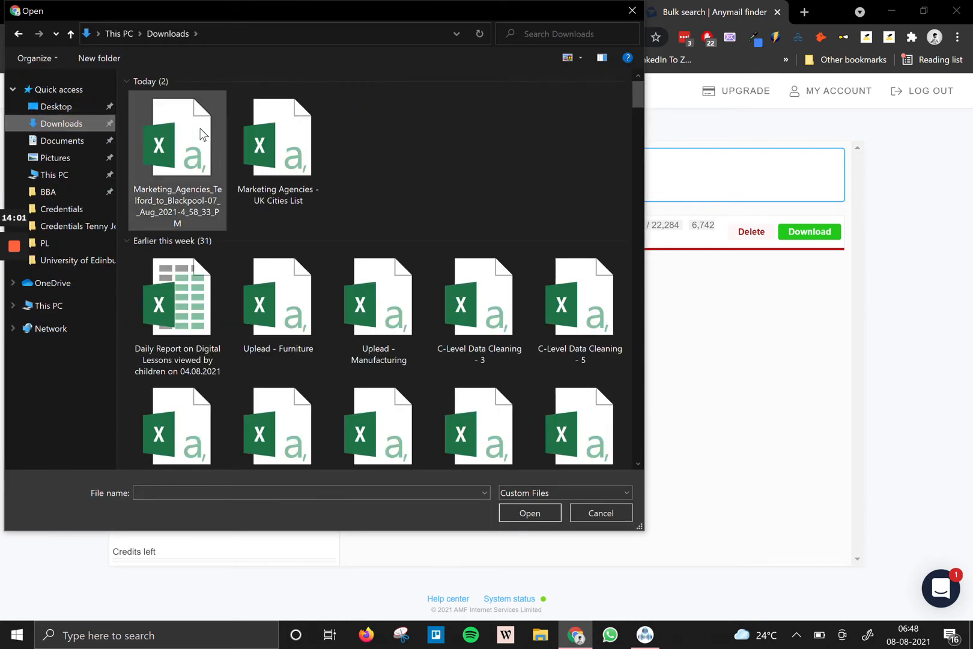
pyautogui.doubleClick(202, 133)
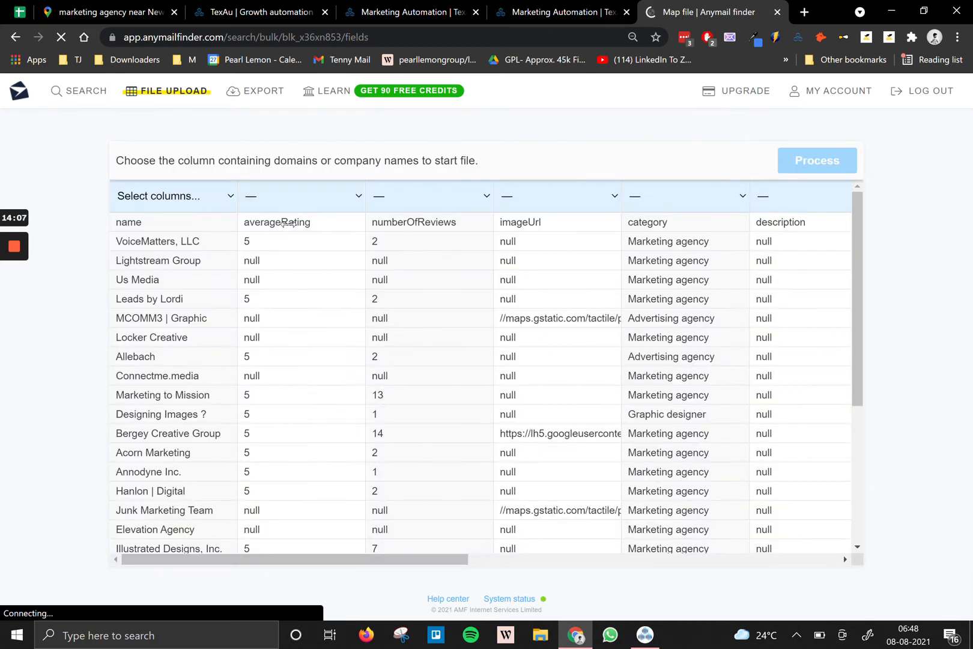
pyautogui.click(232, 204)
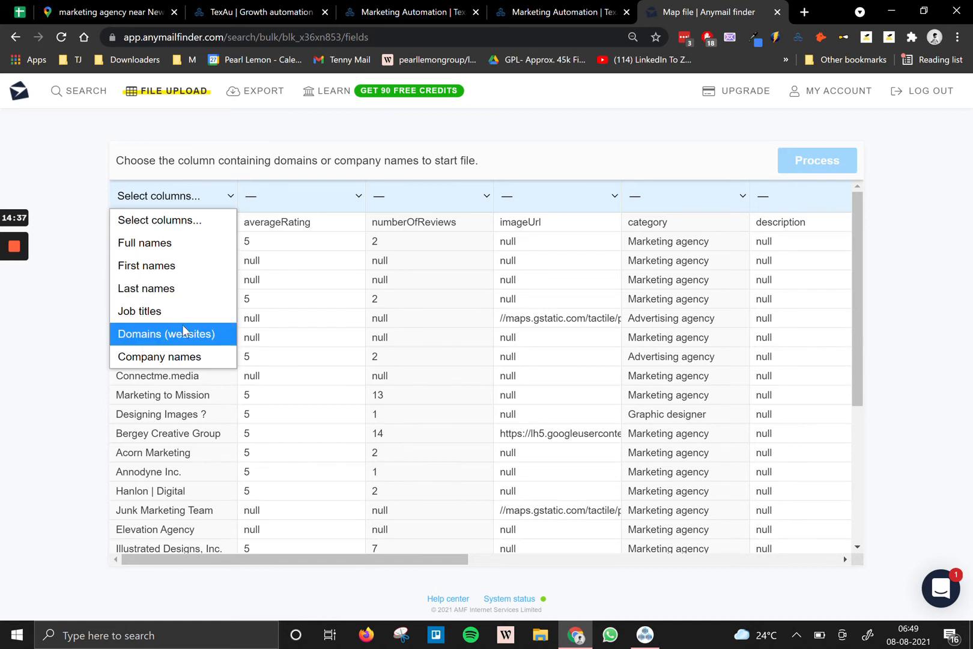
# Set the Job Titile column to 'Job titles' and the website column to 'Domains (websites)'.
pyautogui.moveTo(309, 560); pyautogui.dragTo(720, 550)
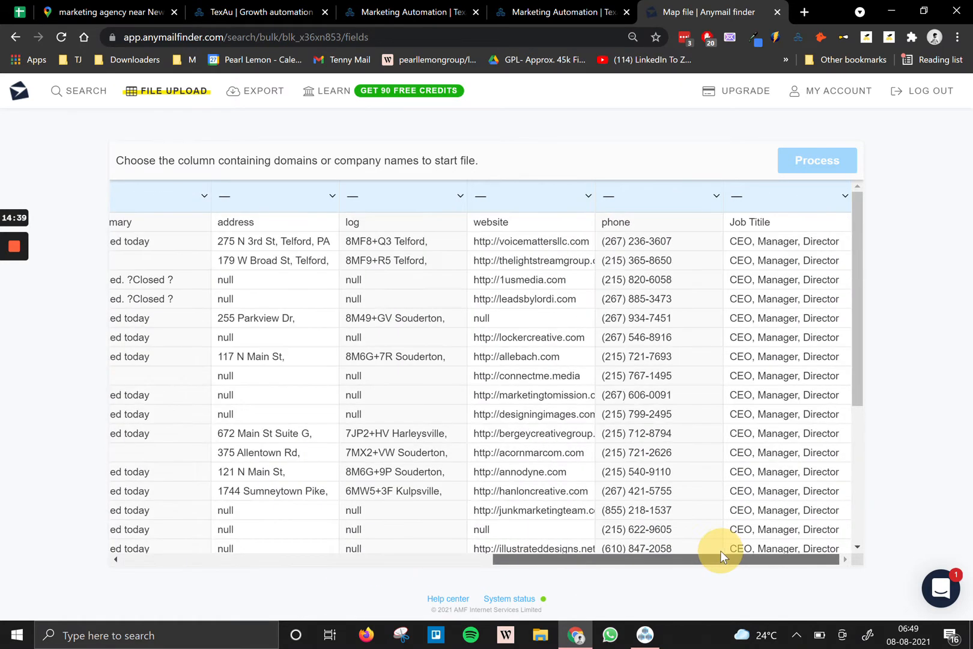
pyautogui.click(845, 195)
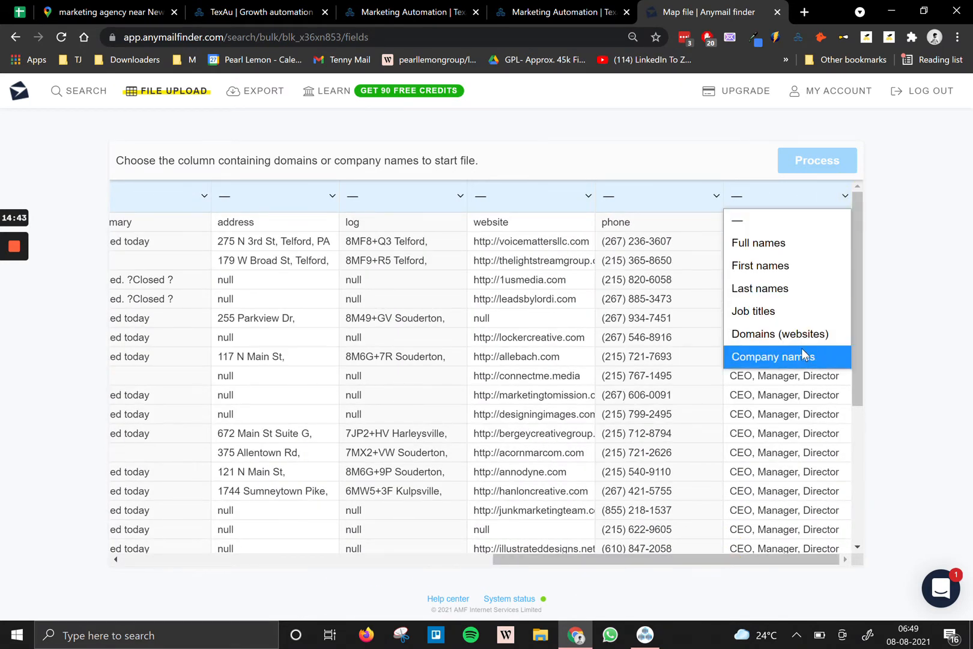
pyautogui.click(794, 311)
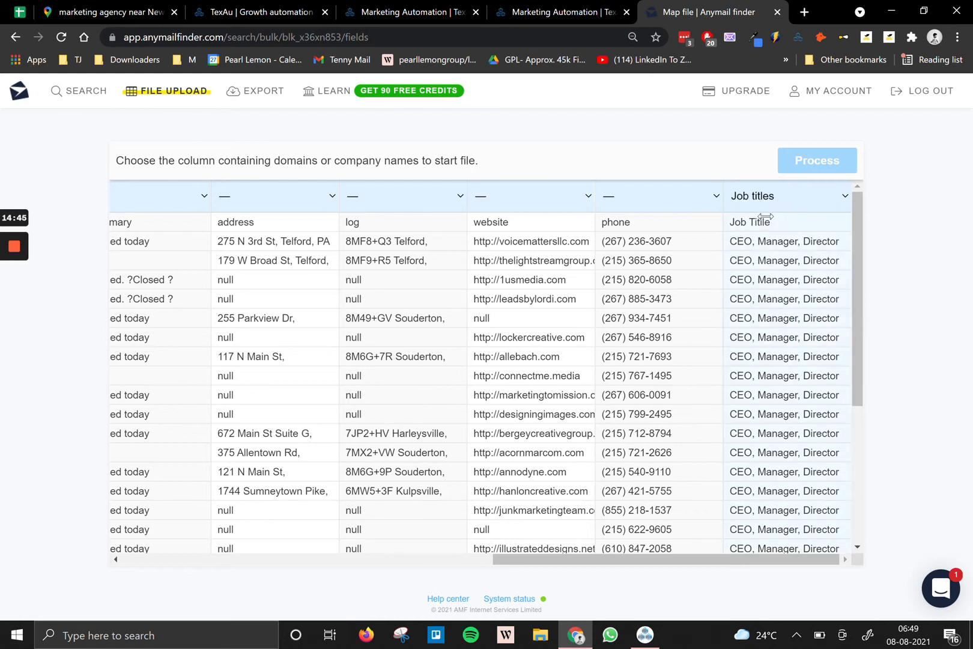
pyautogui.moveTo(632, 559); pyautogui.dragTo(308, 559)
pyautogui.moveTo(454, 565); pyautogui.dragTo(683, 550)
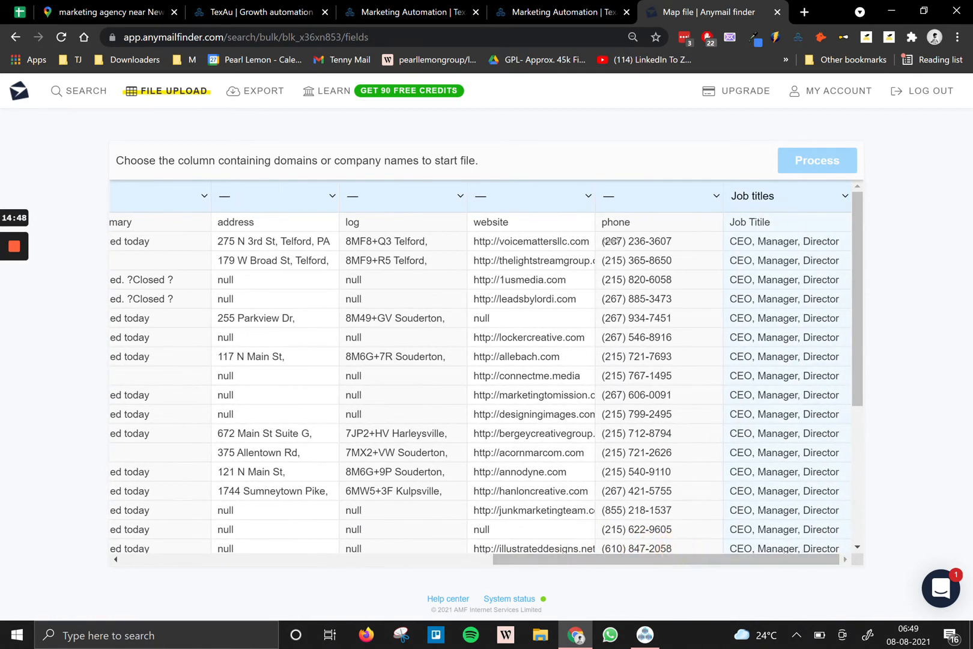
pyautogui.click(590, 197)
pyautogui.click(546, 332)
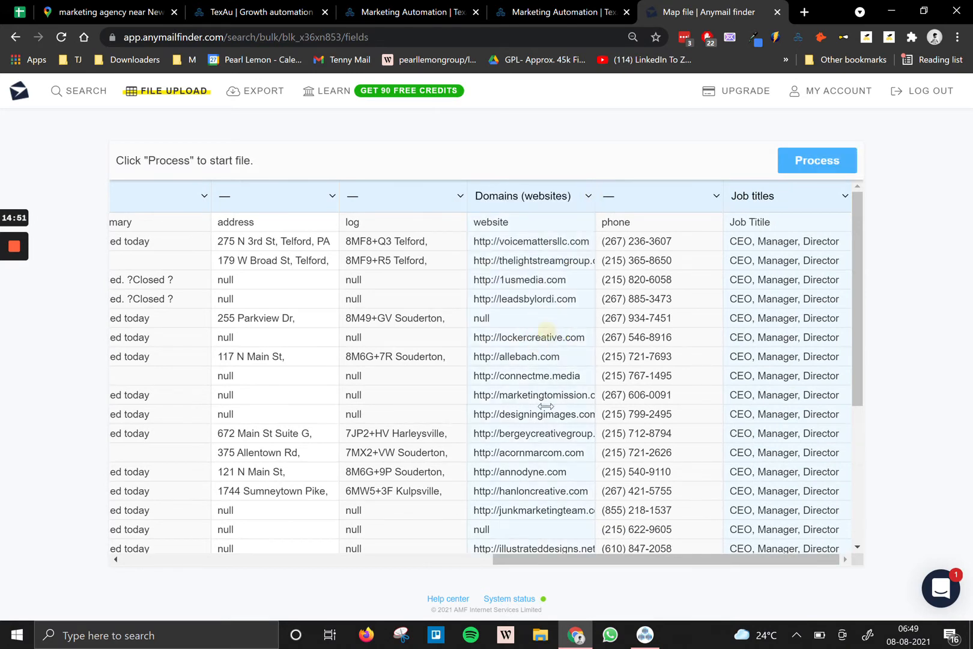
pyautogui.moveTo(574, 559); pyautogui.dragTo(301, 551)
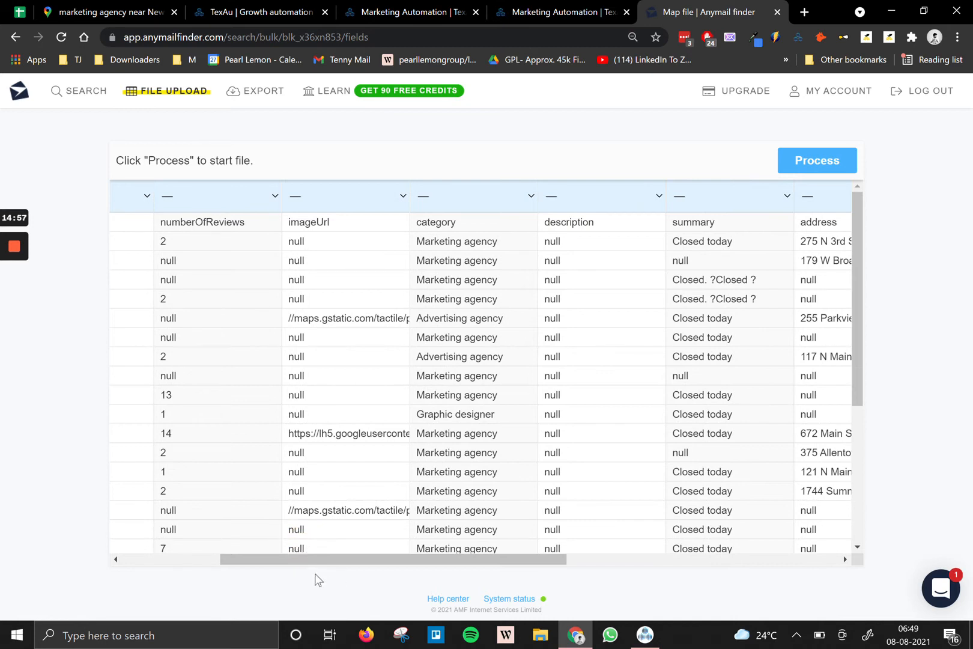
# Set the name column's mapping to 'Company names'.
pyautogui.moveTo(295, 560); pyautogui.dragTo(188, 539)
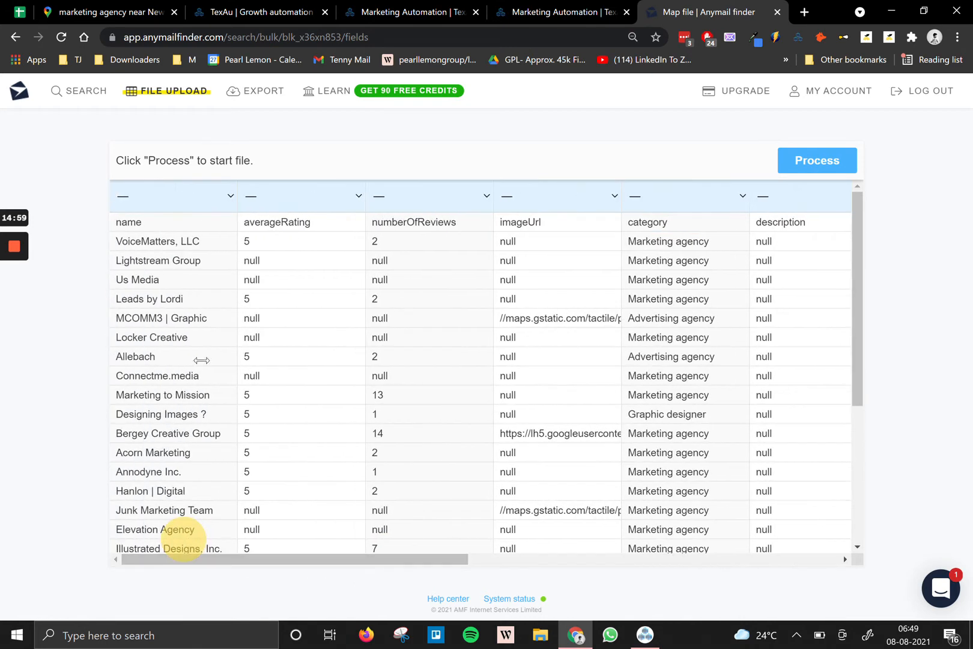
pyautogui.click(228, 200)
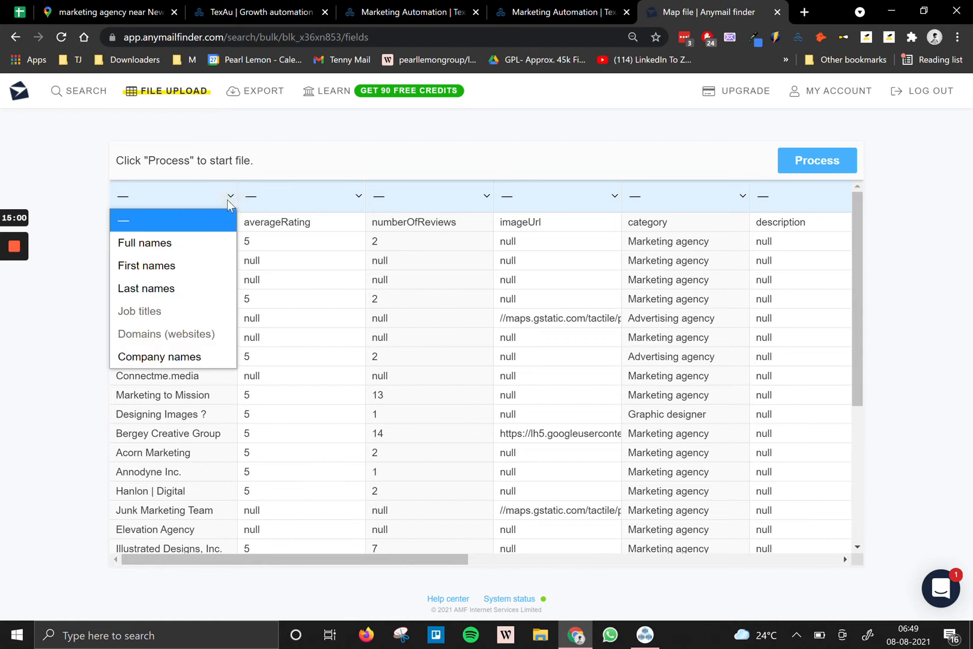
pyautogui.click(196, 351)
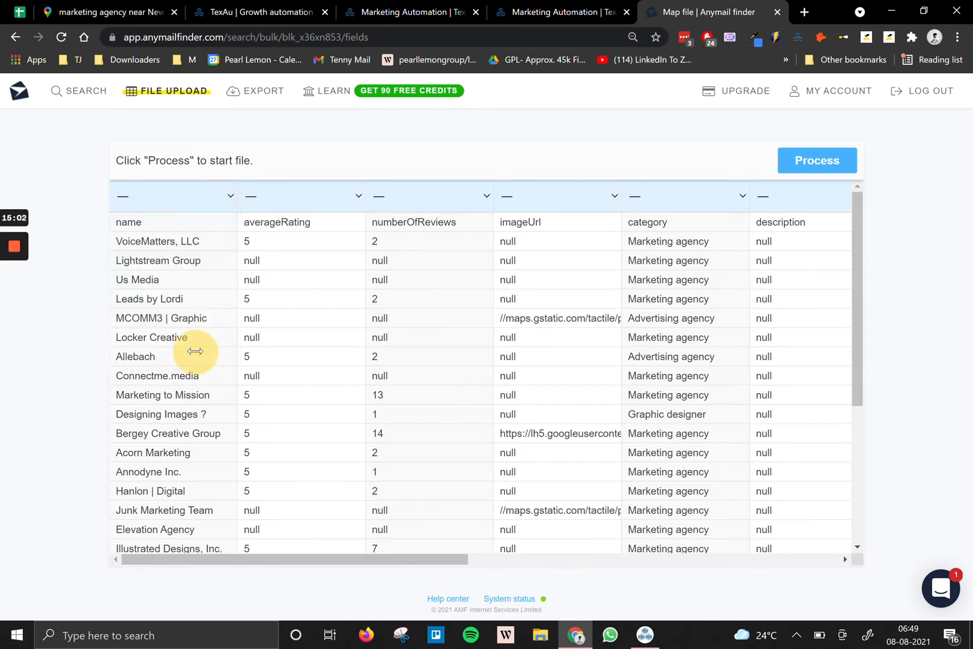
pyautogui.click(227, 196)
pyautogui.click(274, 563)
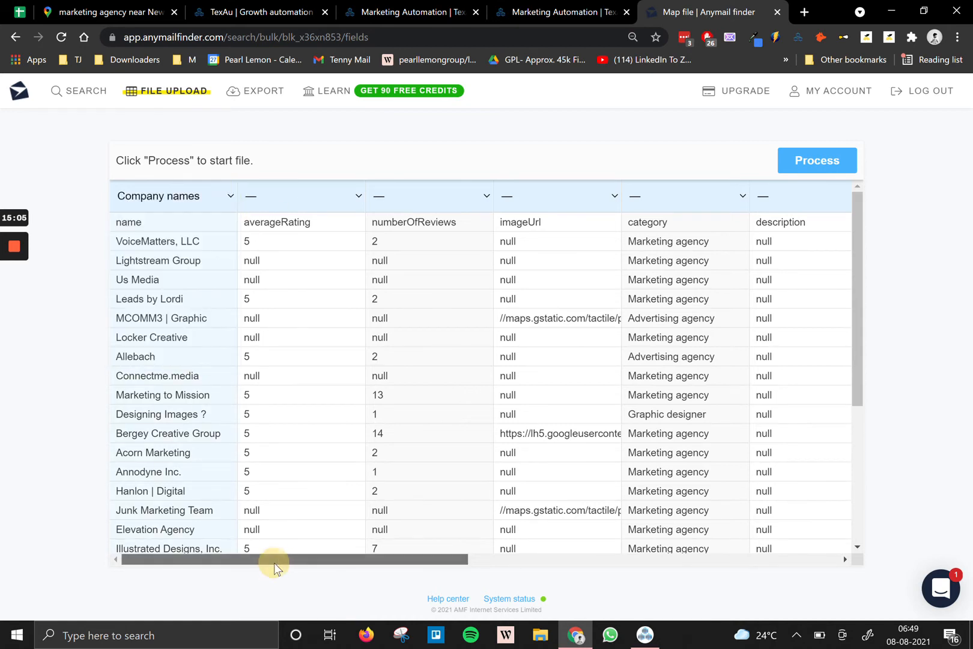
# Start processing the mapped file and scroll across the table.
pyautogui.click(848, 170)
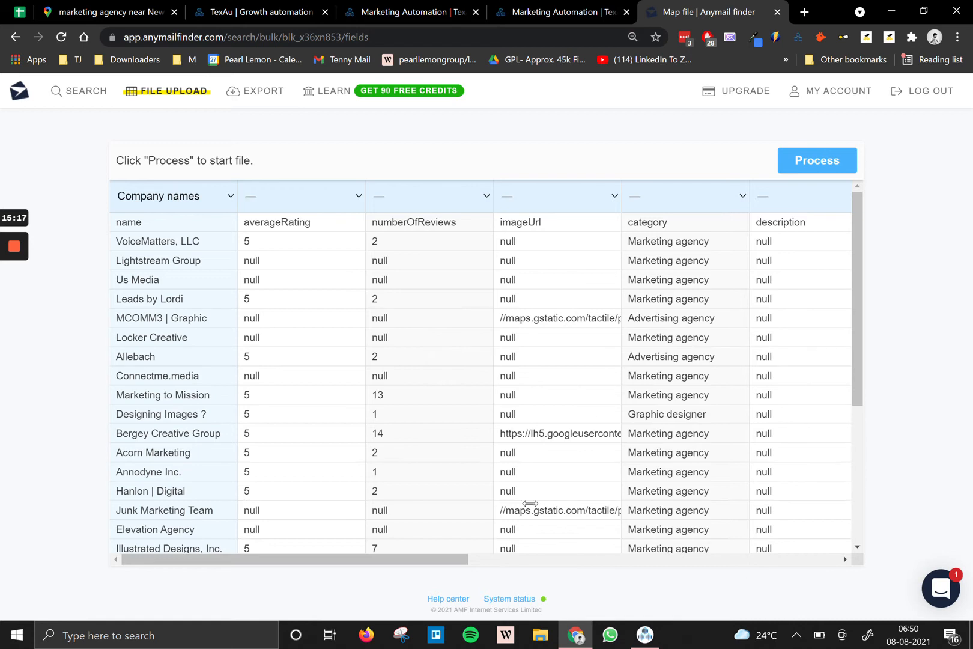
pyautogui.moveTo(363, 559); pyautogui.dragTo(736, 560)
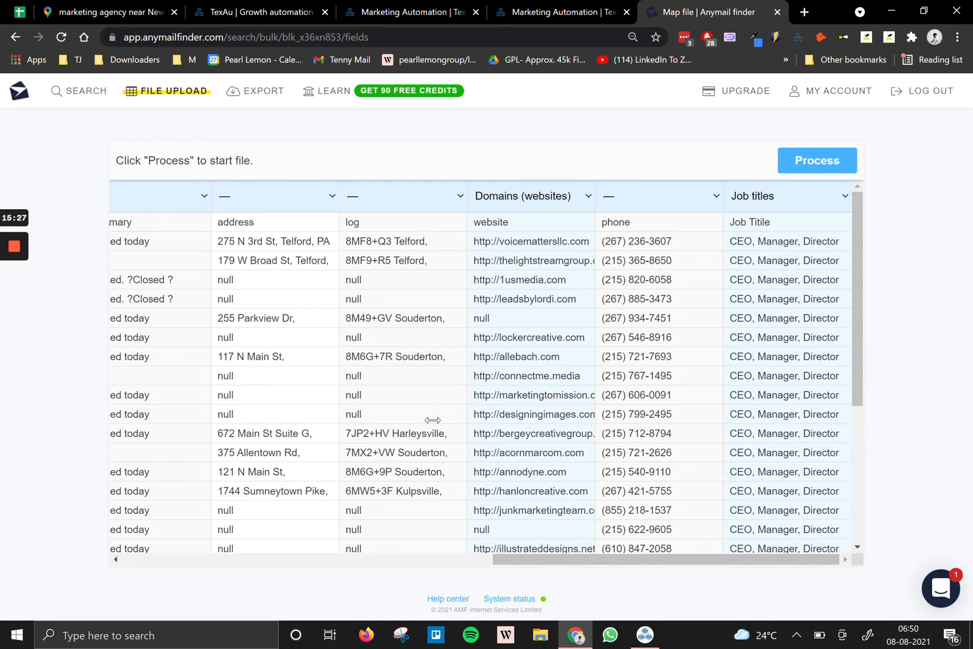
pyautogui.moveTo(529, 559); pyautogui.dragTo(90, 584)
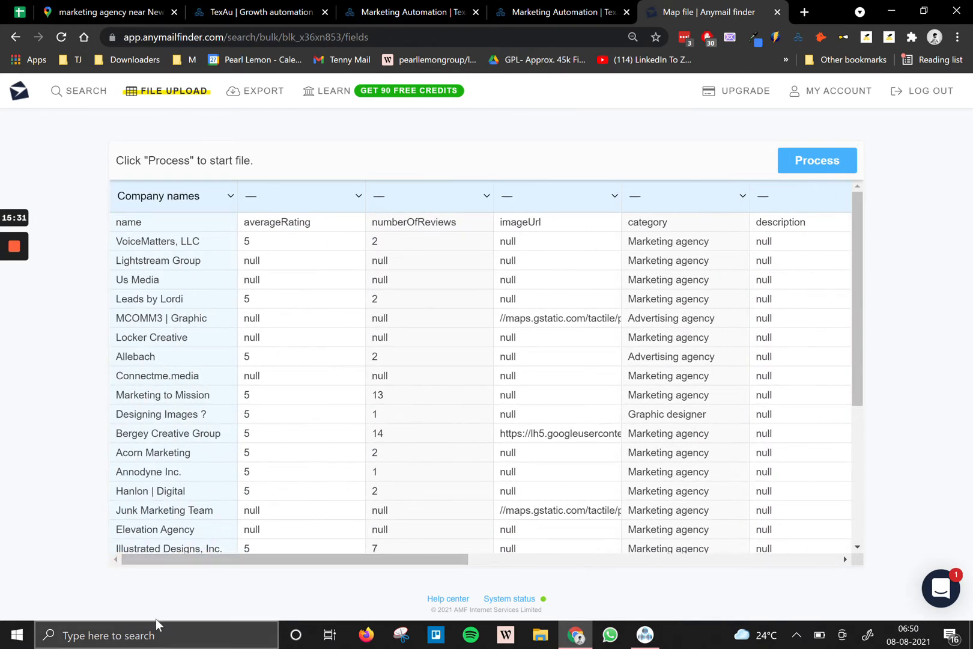
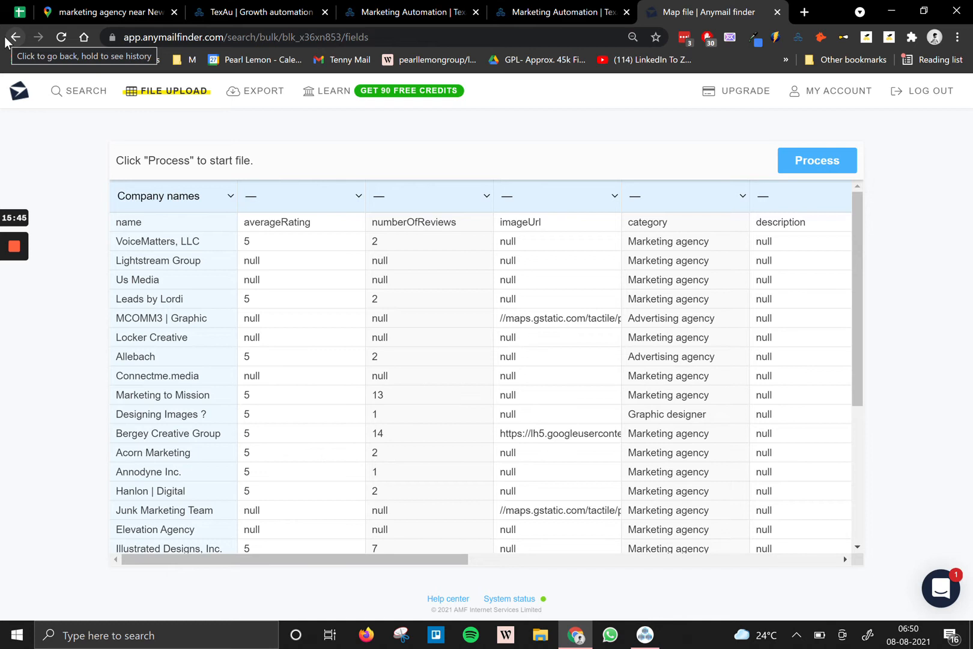
# Return to the uploaded files list and delete the first Marketing_Agencies upload.
pyautogui.click(6, 41)
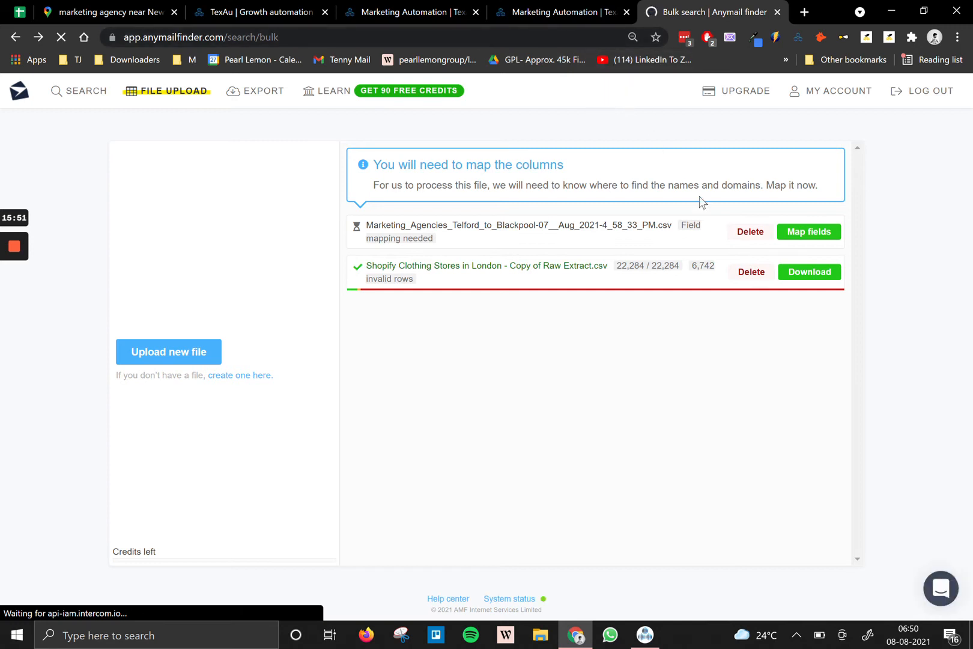
pyautogui.click(750, 232)
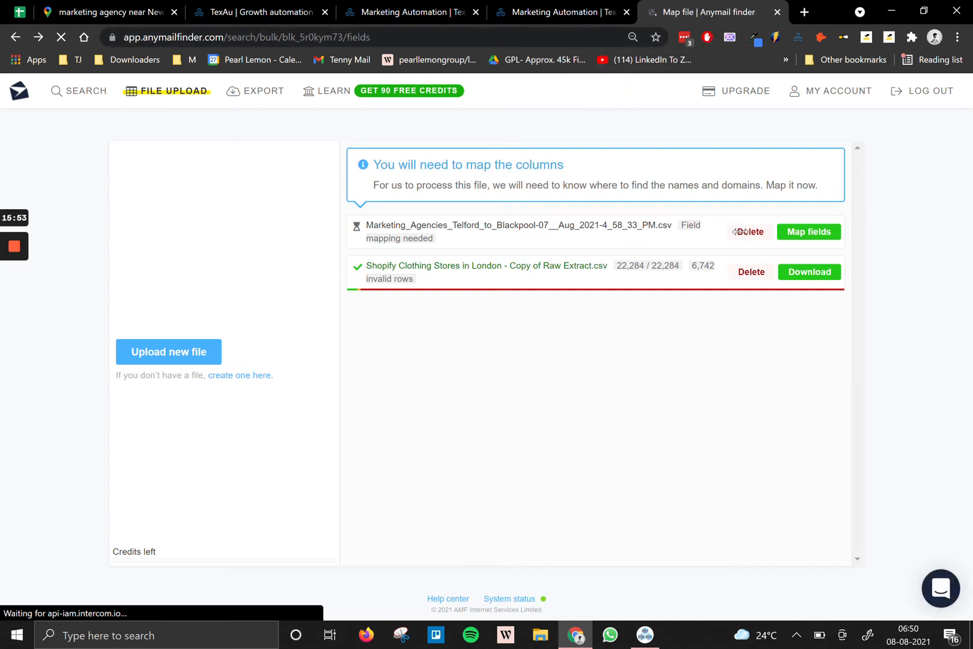
pyautogui.click(15, 38)
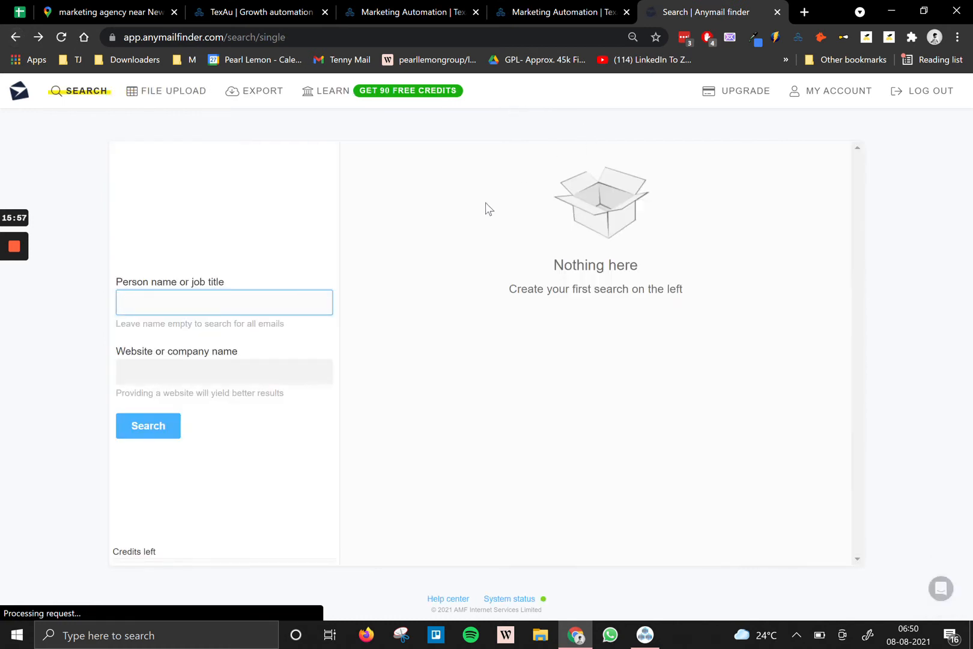
pyautogui.click(195, 96)
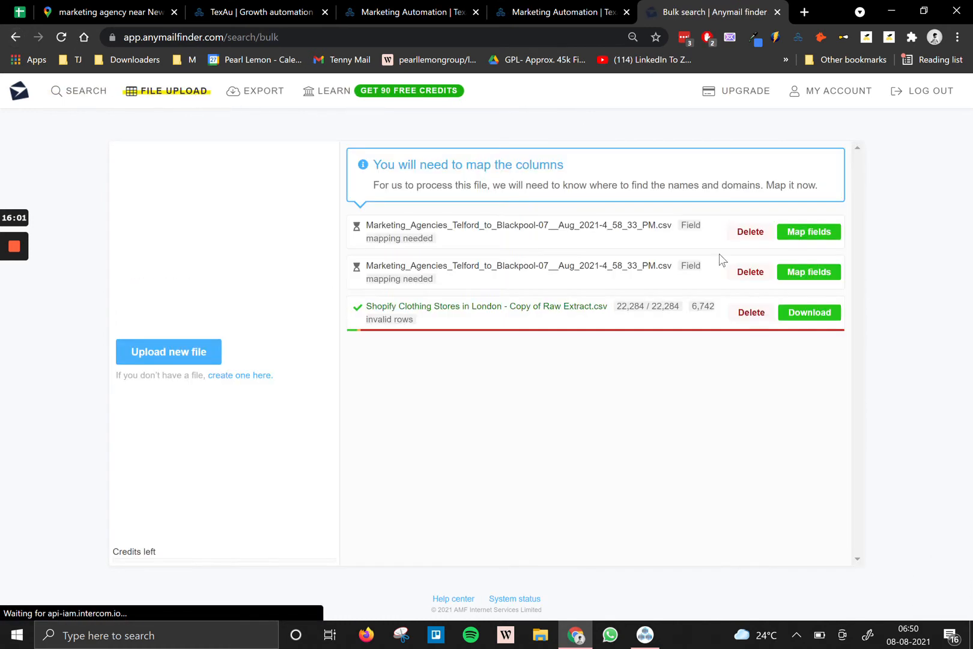
pyautogui.click(749, 232)
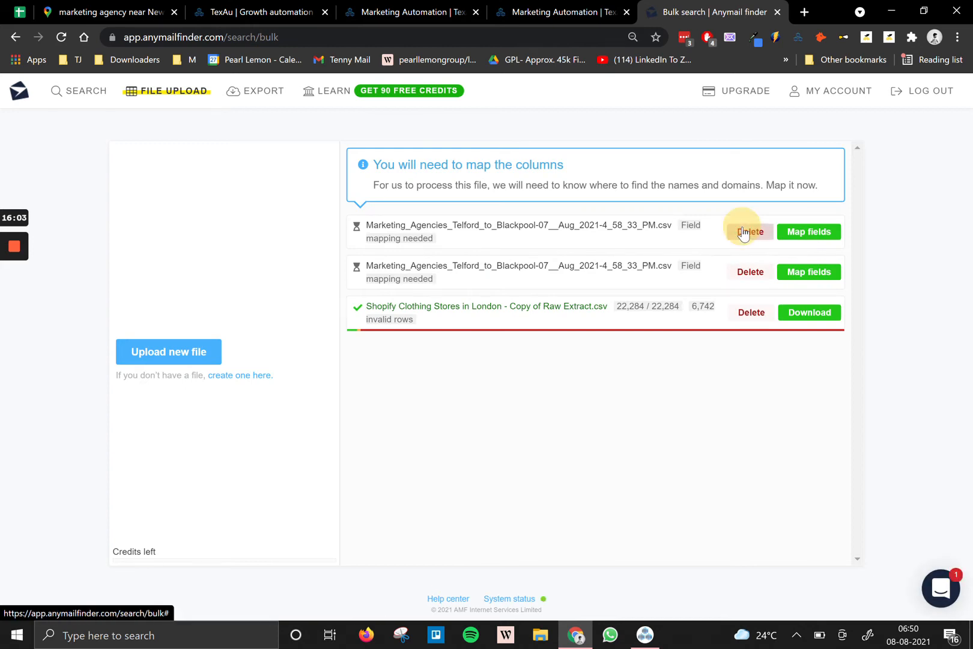
pyautogui.click(562, 114)
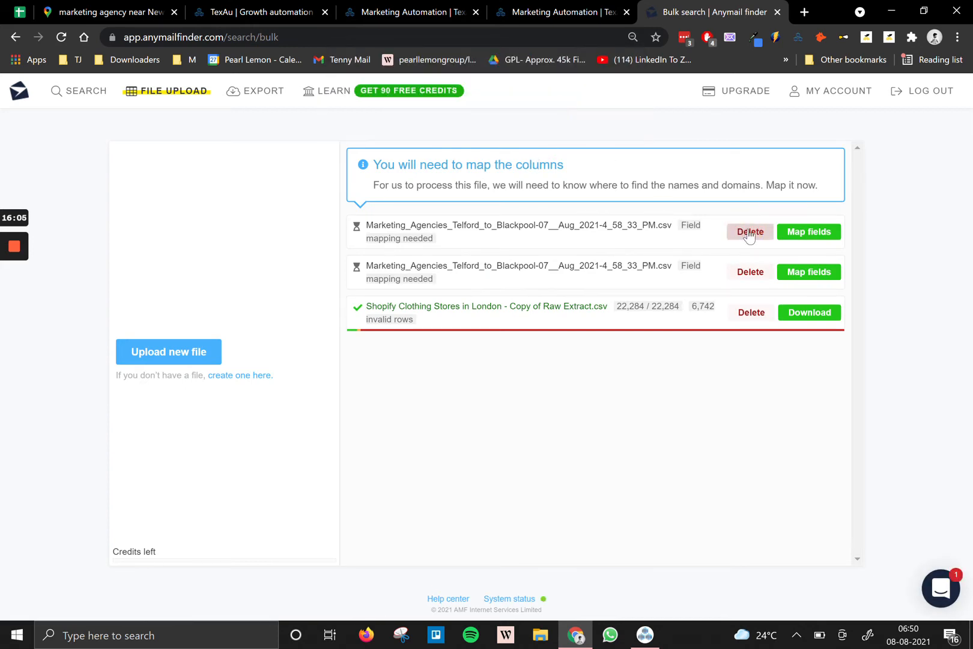
# Delete the second Marketing_Agencies upload and open the Shopify Clothing Stores download page.
pyautogui.click(750, 231)
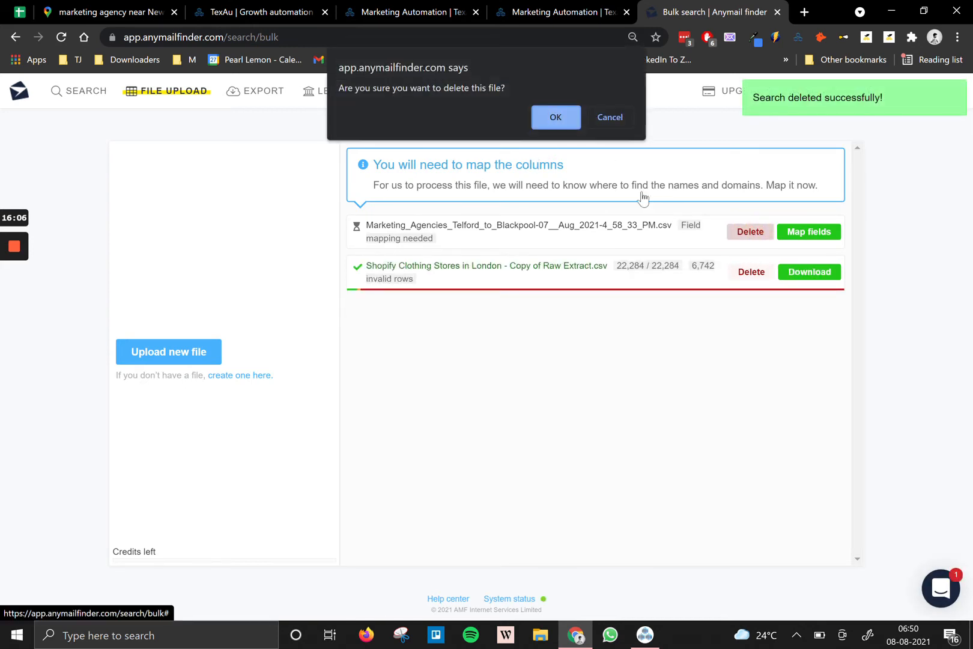
pyautogui.click(541, 124)
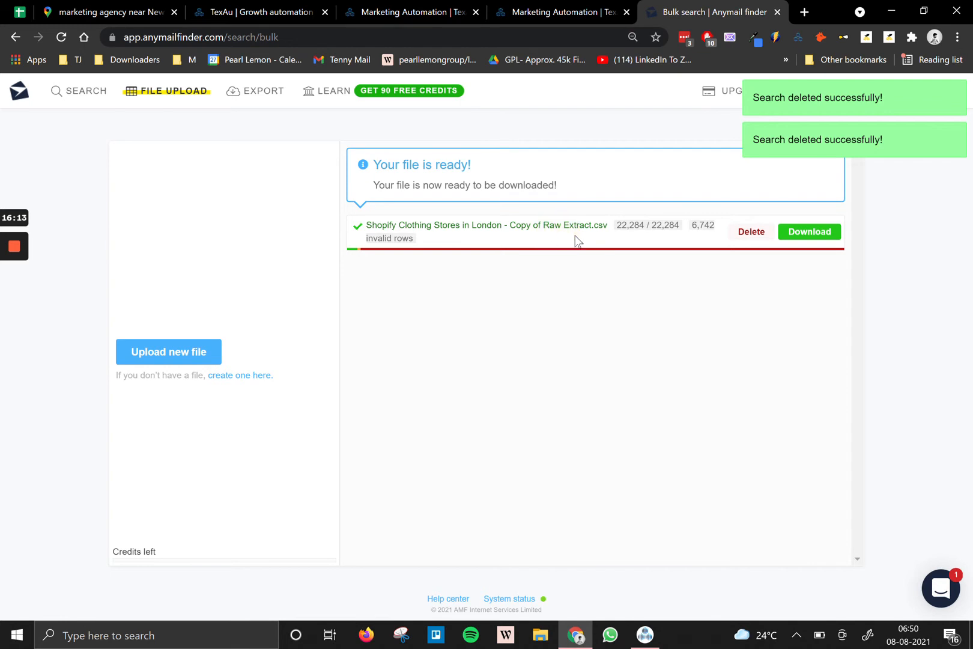
pyautogui.click(835, 235)
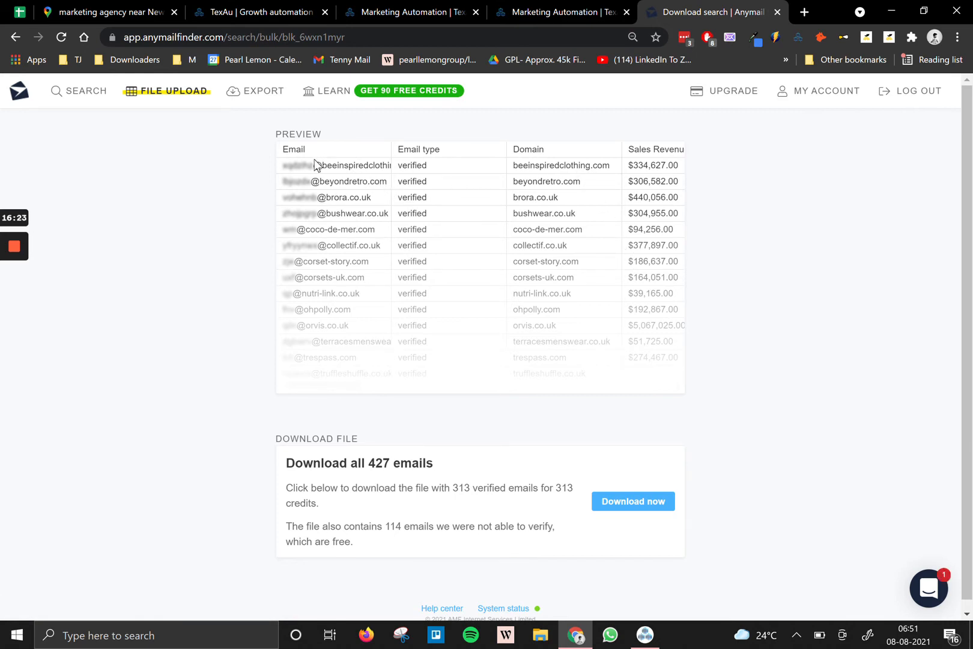
# Download the CSV with all 427 emails and open it from the downloads bar.
pyautogui.click(617, 507)
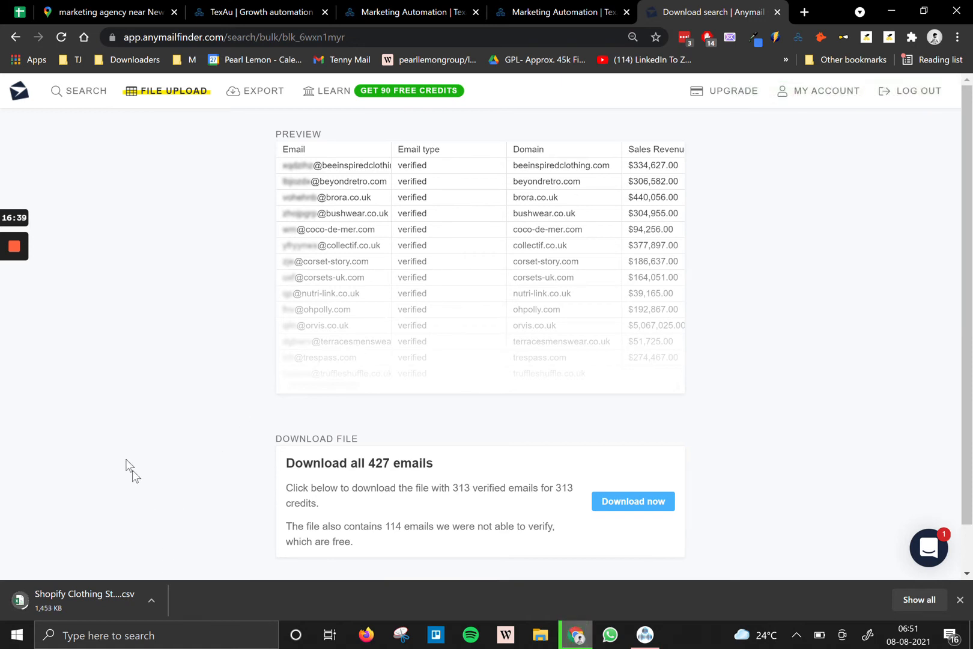
pyautogui.moveTo(17, 250)
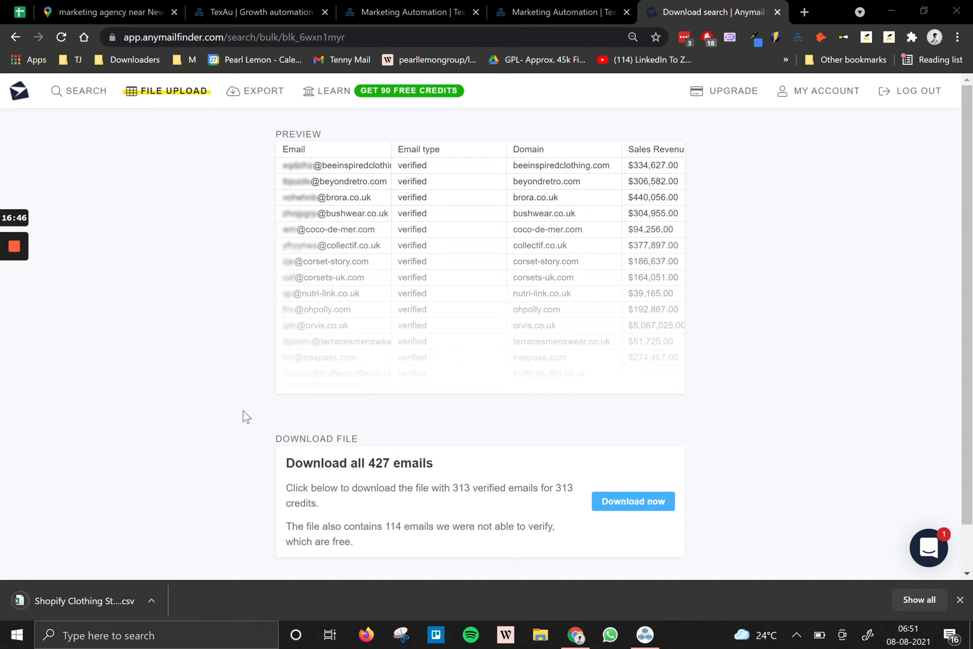
pyautogui.click(114, 592)
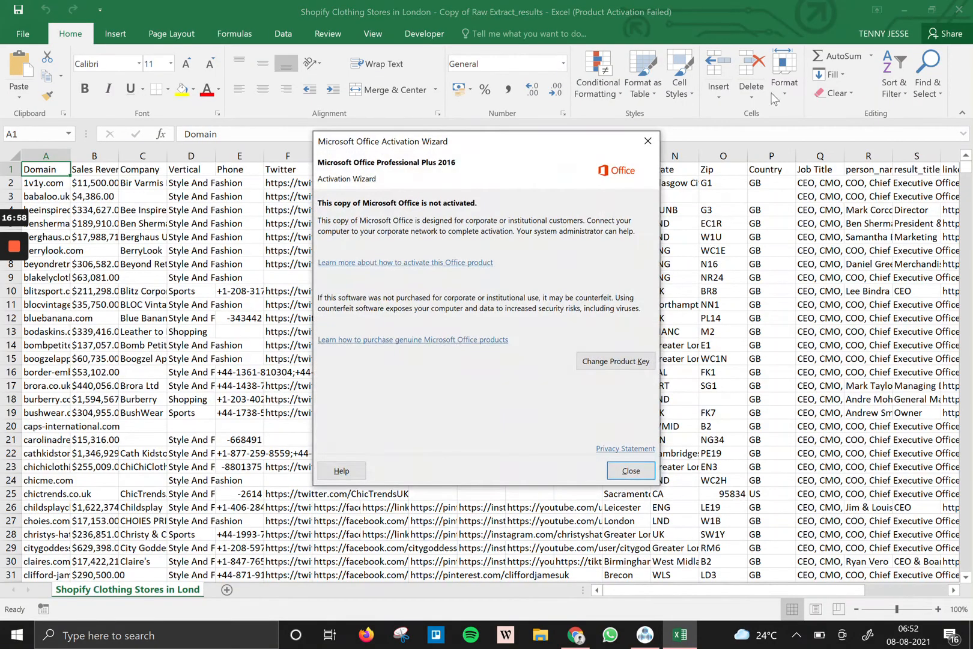
# Dismiss the Office activation notice and inspect row 2's Sales Revenue and Company values.
pyautogui.click(647, 146)
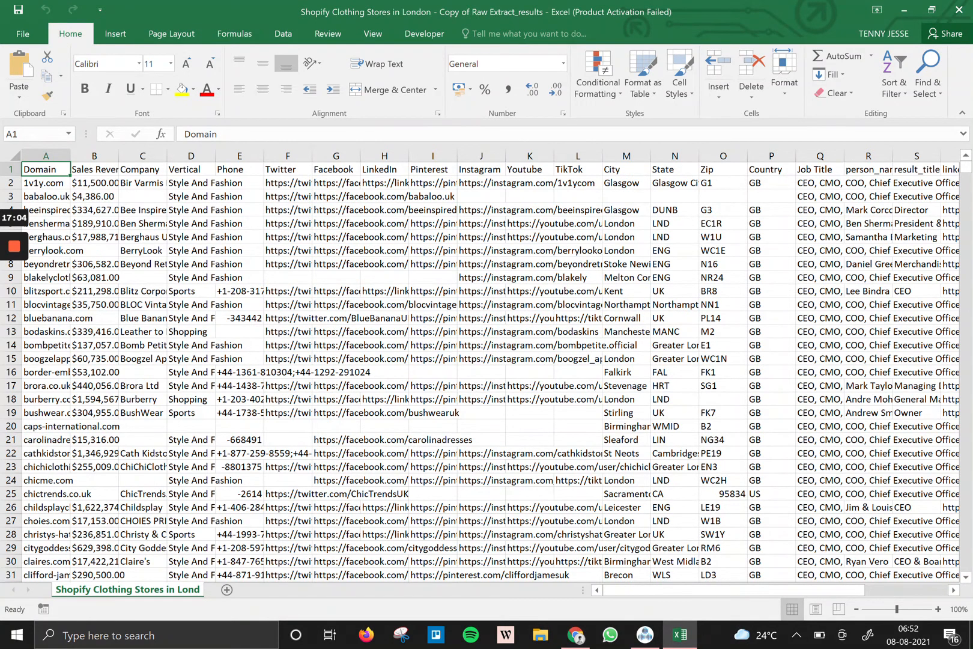
pyautogui.click(97, 183)
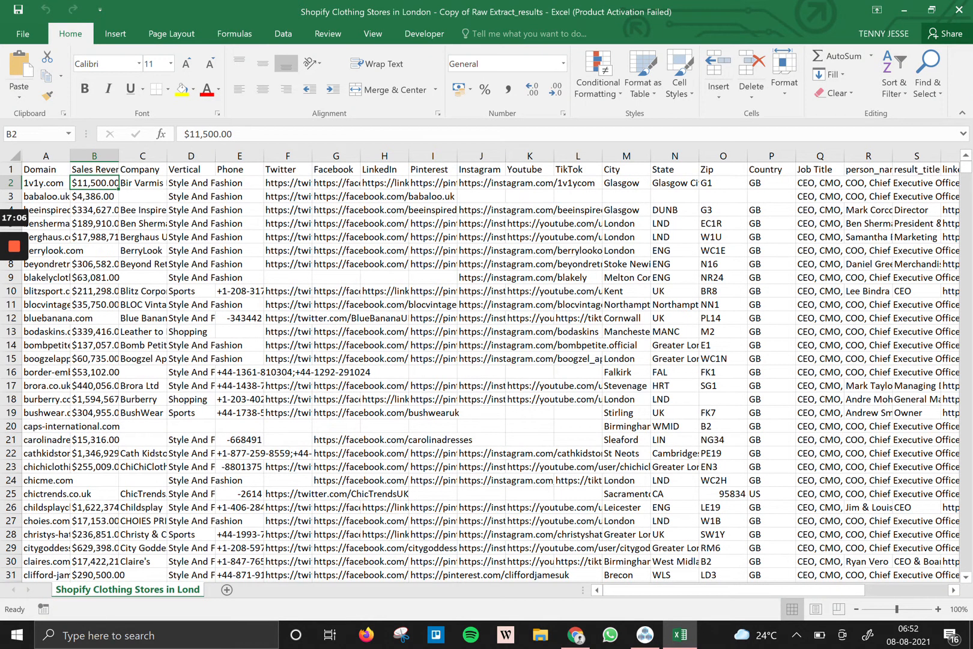
pyautogui.click(143, 183)
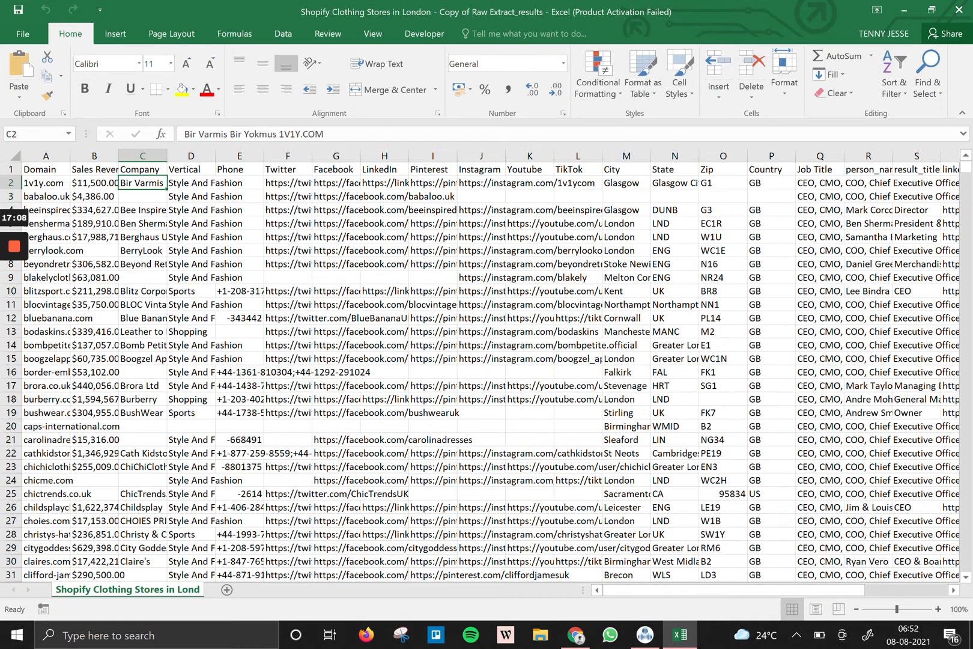
pyautogui.press('Right')
pyautogui.press('Right')
pyautogui.press('Left')
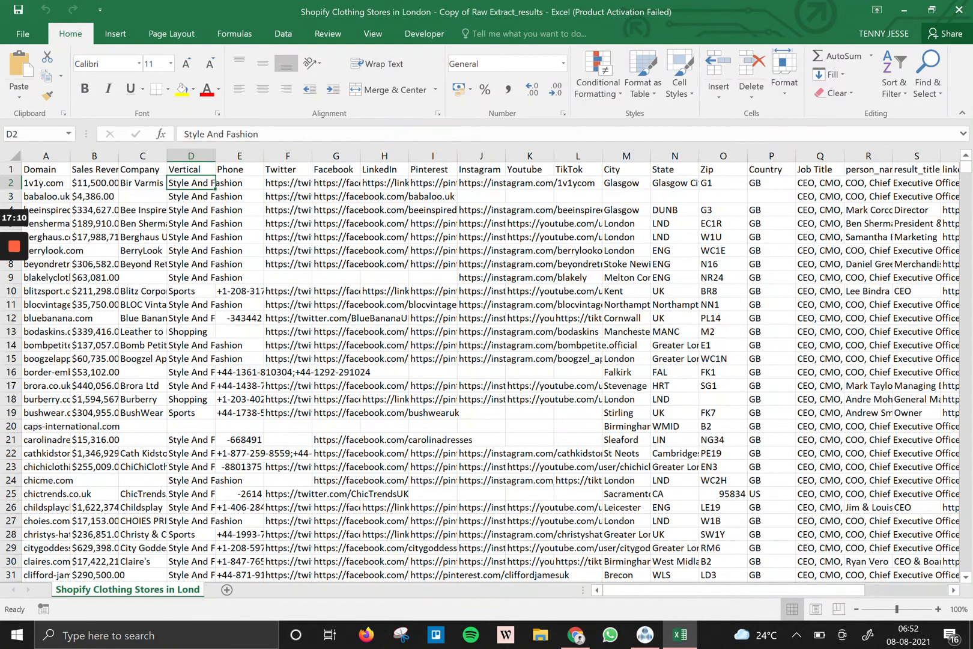
pyautogui.press('Down')
pyautogui.press('Up')
pyautogui.press('Right')
pyautogui.press('Left')
pyautogui.press('Left')
pyautogui.press('Left')
# Select the header cells from Sales Revenue and move across to row 2's email result columns.
pyautogui.press('Up')
pyautogui.hotkey('shift', 'Right')
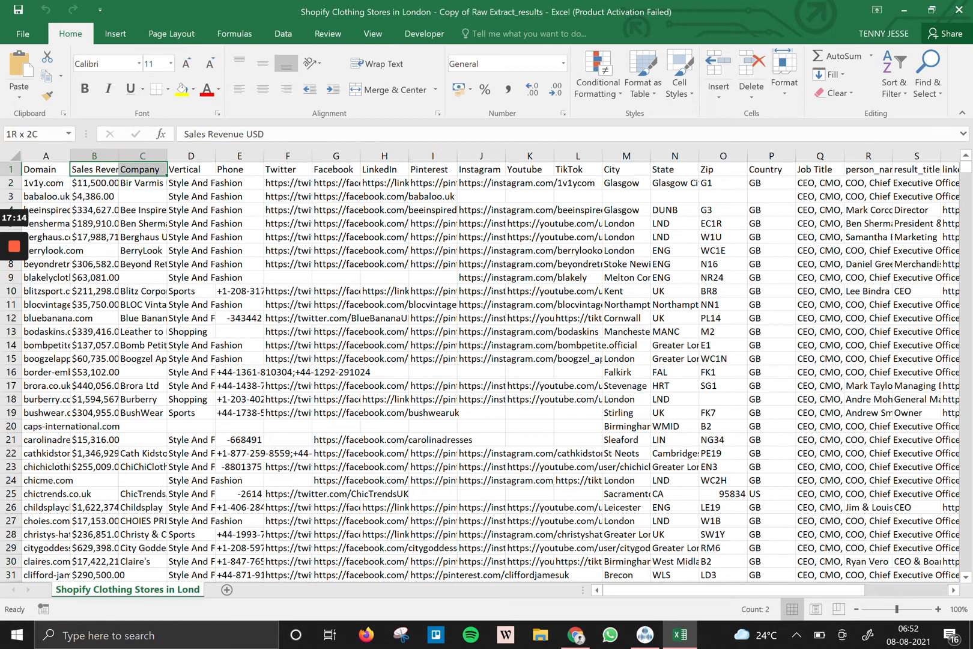
pyautogui.hotkey('shift', 'Right')
pyautogui.hotkey('shift', 'Right')
pyautogui.hotkey('shift', 'Right')
pyautogui.hotkey('shift', 'Right')
pyautogui.hotkey('shift', 'Right')
pyautogui.hotkey('shift', 'Right')
pyautogui.hotkey('shift', 'Right')
pyautogui.hotkey('shift', 'Right')
pyautogui.hotkey('shift', 'Right')
pyautogui.hotkey('shift', 'Right')
pyautogui.hotkey('shift', 'Right')
pyautogui.hotkey('shift', 'Right')
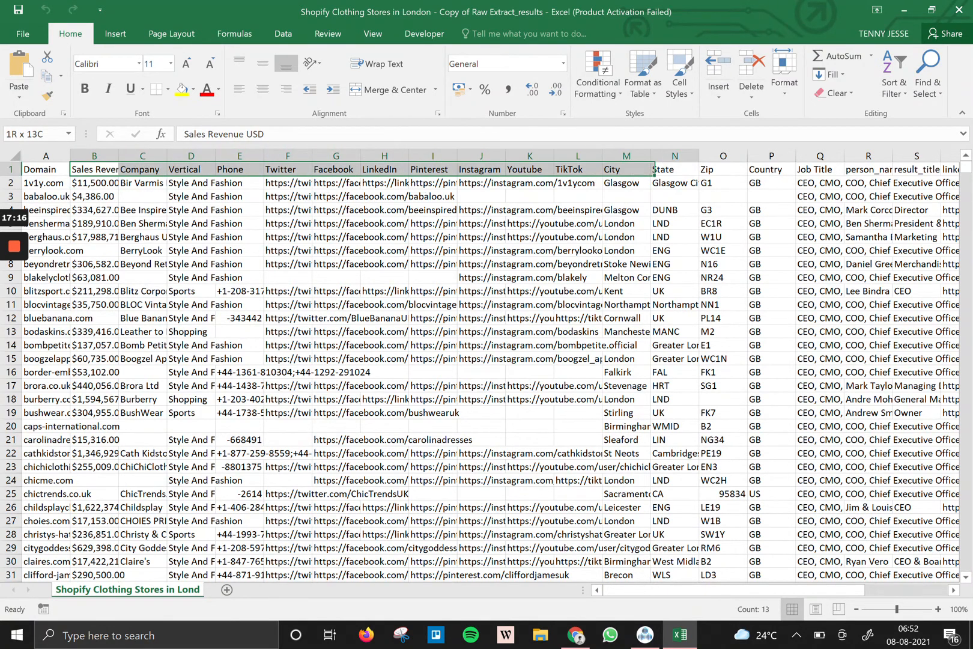
pyautogui.press('Right')
pyautogui.press('Right')
pyautogui.press('Right')
pyautogui.press('Right')
pyautogui.press('Right')
pyautogui.press('Right')
pyautogui.press('Right')
pyautogui.press('Right')
pyautogui.press('Right')
pyautogui.press('Right')
pyautogui.press('Right')
pyautogui.press('Right')
pyautogui.press('Right')
pyautogui.press('Right')
pyautogui.press('Right')
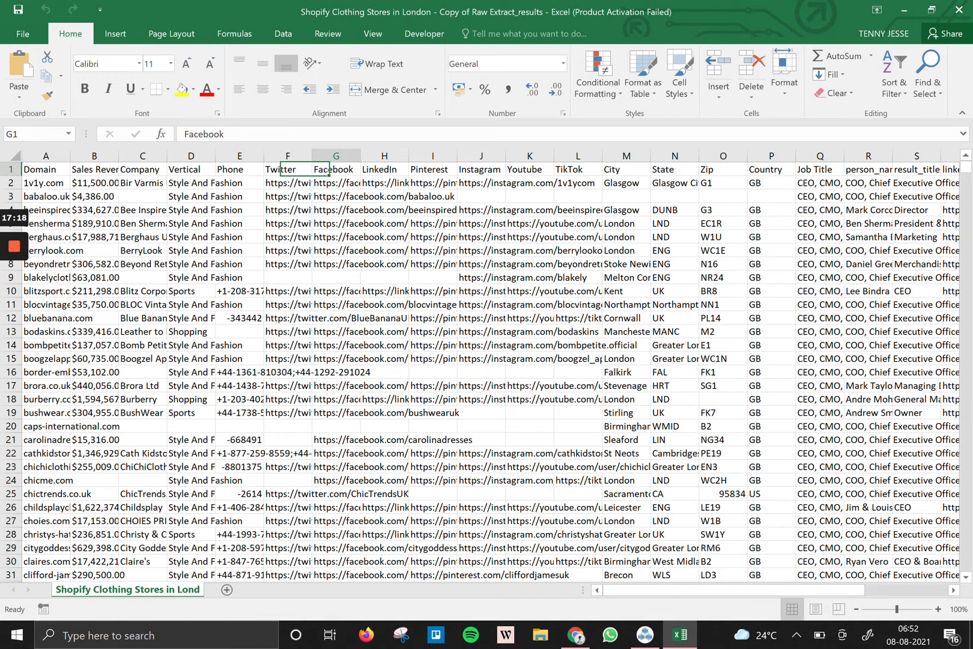
pyautogui.press('Down')
pyautogui.press('Right')
pyautogui.press('Right')
pyautogui.press('Right')
pyautogui.press('Right')
pyautogui.press('Right')
pyautogui.press('Right')
pyautogui.press('Right')
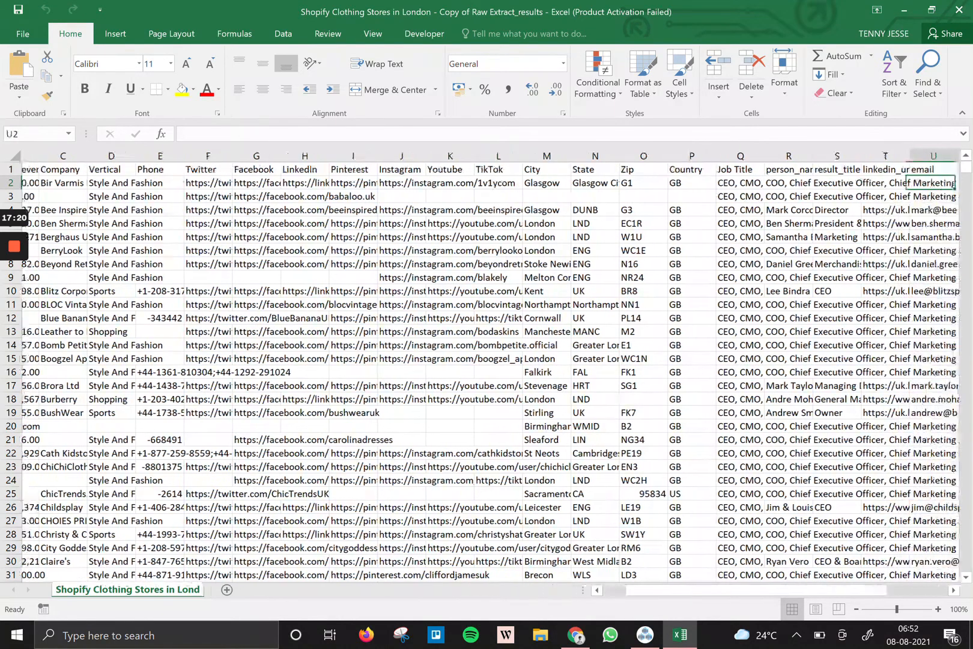
pyautogui.press('Right')
pyautogui.press('Left')
pyautogui.press('Left')
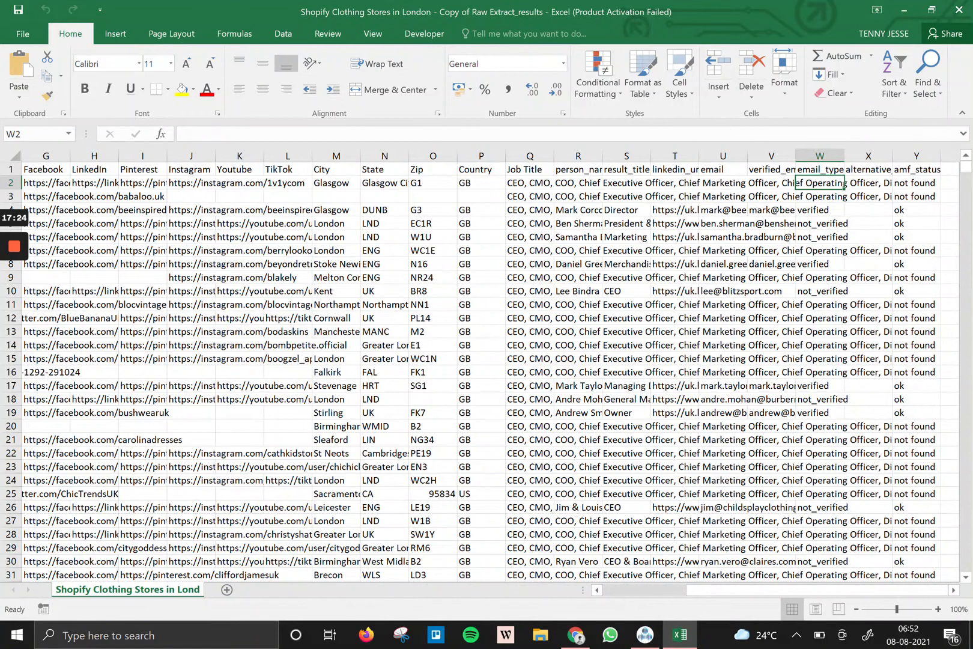
# Widen the email column and review the amf_status and alternative_emails headers.
pyautogui.moveTo(747, 155); pyautogui.dragTo(844, 155)
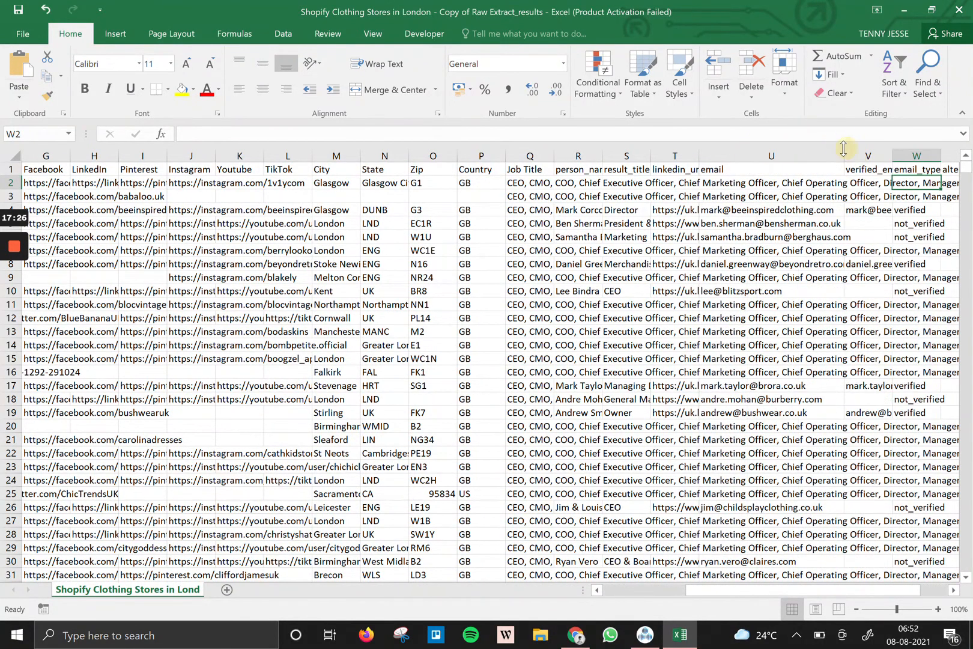
pyautogui.click(721, 154)
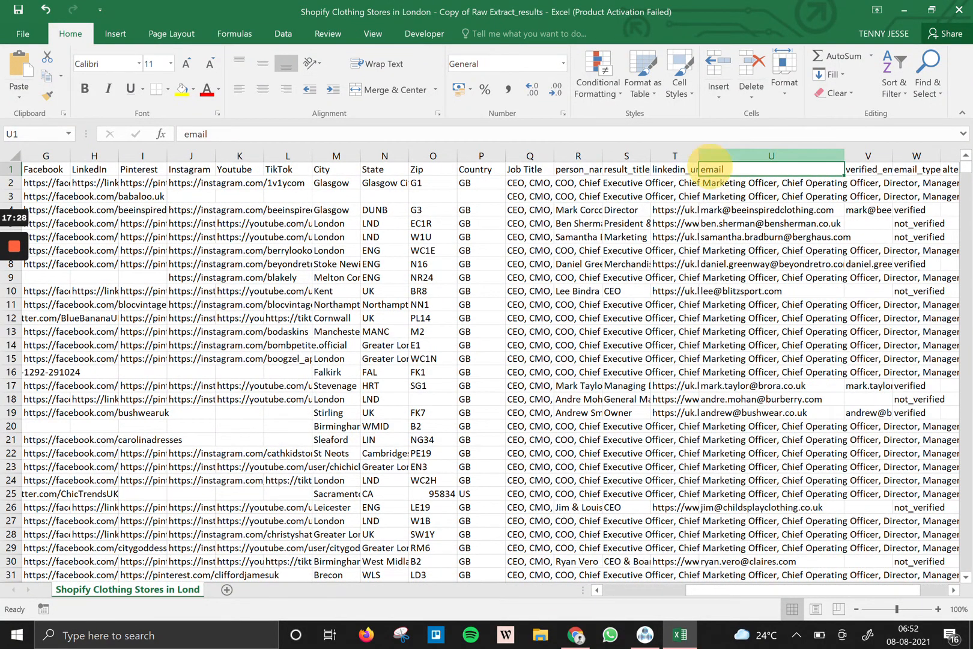
pyautogui.click(726, 171)
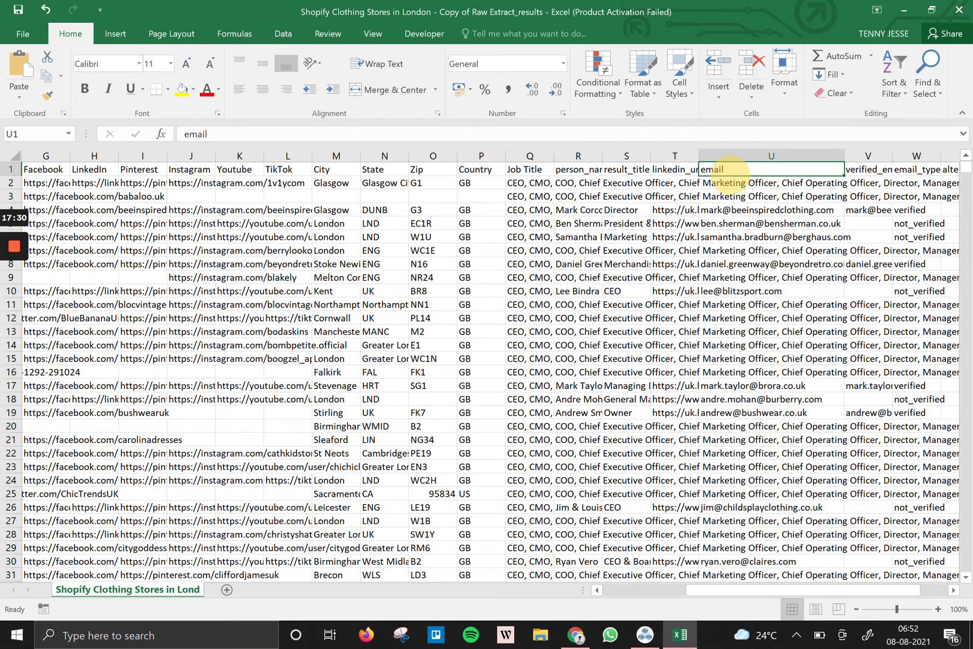
pyautogui.press('Left')
pyautogui.press('Right')
pyautogui.press('Right')
pyautogui.press('Right')
pyautogui.press('Right')
pyautogui.press('Right')
pyautogui.press('Right')
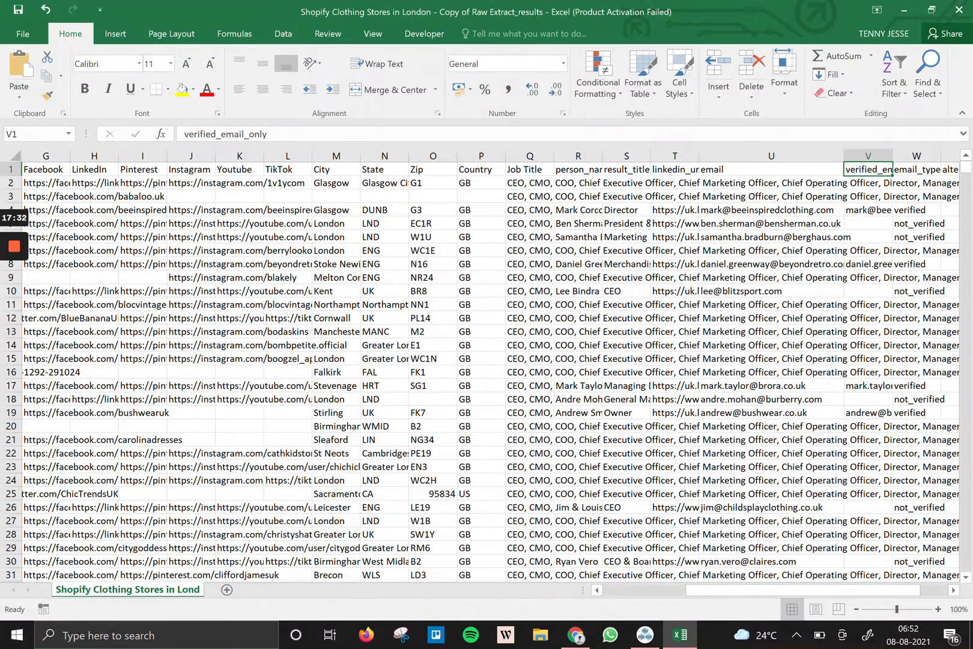
pyautogui.press('Left')
pyautogui.press('Left')
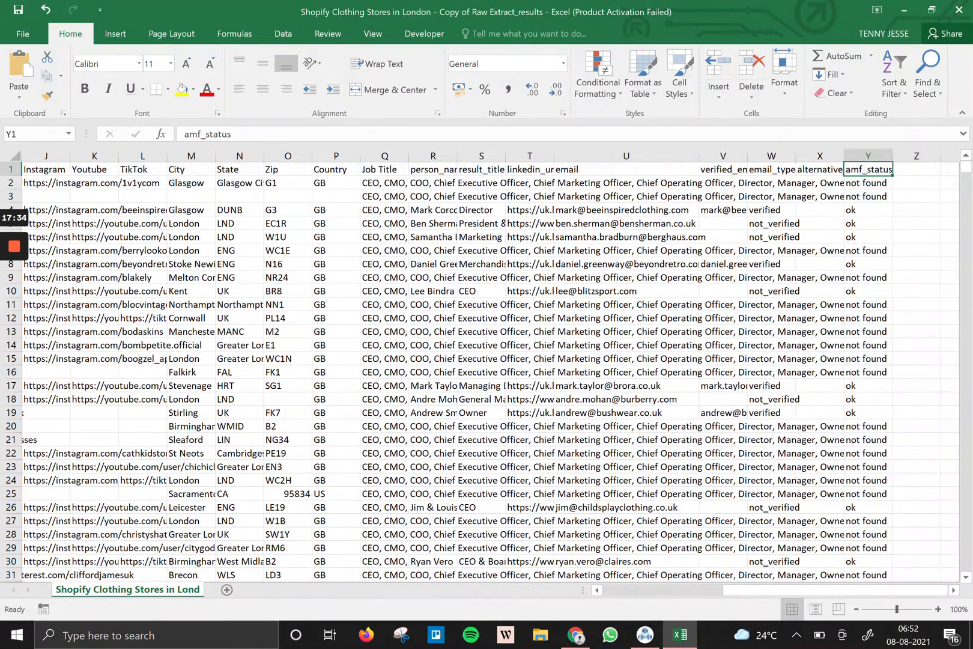
pyautogui.press('Left')
pyautogui.press('Left')
pyautogui.press('Left')
pyautogui.press('Left')
pyautogui.press('Left')
pyautogui.press('Left')
pyautogui.press('Left')
pyautogui.press('Left')
pyautogui.press('Left')
pyautogui.press('Left')
pyautogui.press('Left')
pyautogui.press('Left')
pyautogui.press('Left')
pyautogui.press('Left')
pyautogui.press('Left')
pyautogui.press('Left')
pyautogui.press('Left')
pyautogui.press('Left')
pyautogui.press('Left')
pyautogui.press('Left')
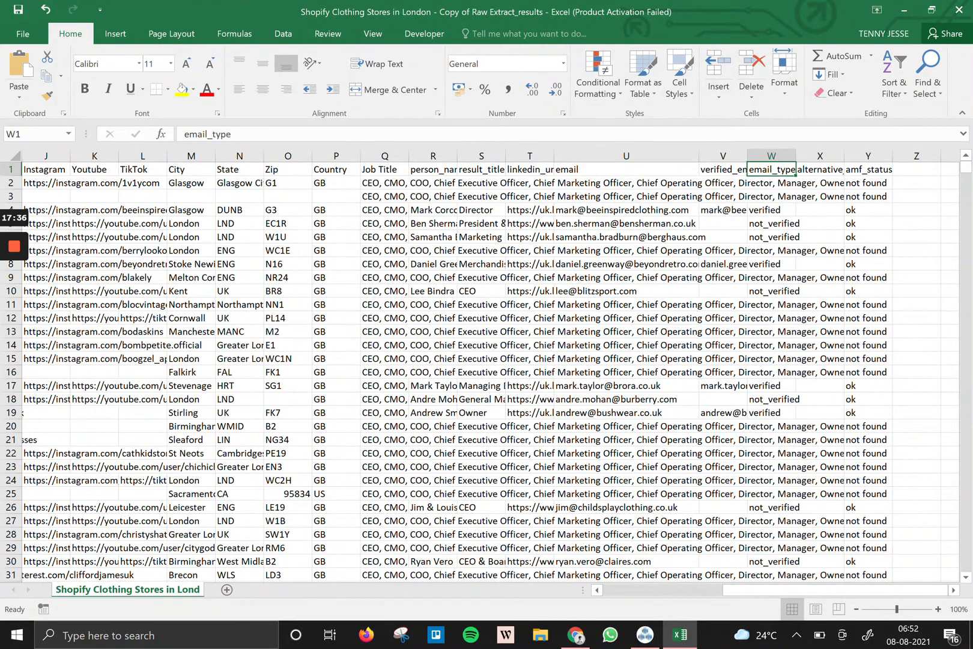
# Select the email_type column and step through its verified and not_verified values.
pyautogui.press('Down')
pyautogui.press('Right')
pyautogui.press('Right')
pyautogui.press('Right')
pyautogui.press('Right')
pyautogui.press('Right')
pyautogui.press('Right')
pyautogui.press('Right')
pyautogui.press('Right')
pyautogui.press('Right')
pyautogui.press('Right')
pyautogui.press('Right')
pyautogui.press('Right')
pyautogui.press('Right')
pyautogui.press('Right')
pyautogui.press('Right')
pyautogui.press('Right')
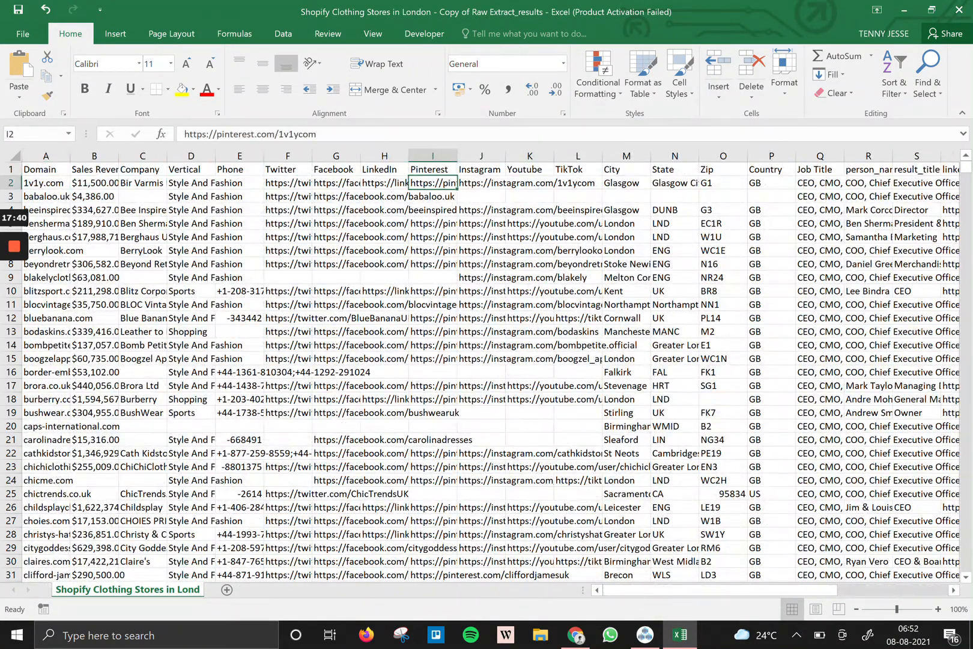
pyautogui.press('Right')
pyautogui.press('Right')
pyautogui.press('Right')
pyautogui.press('Right')
pyautogui.press('Right')
pyautogui.press('Right')
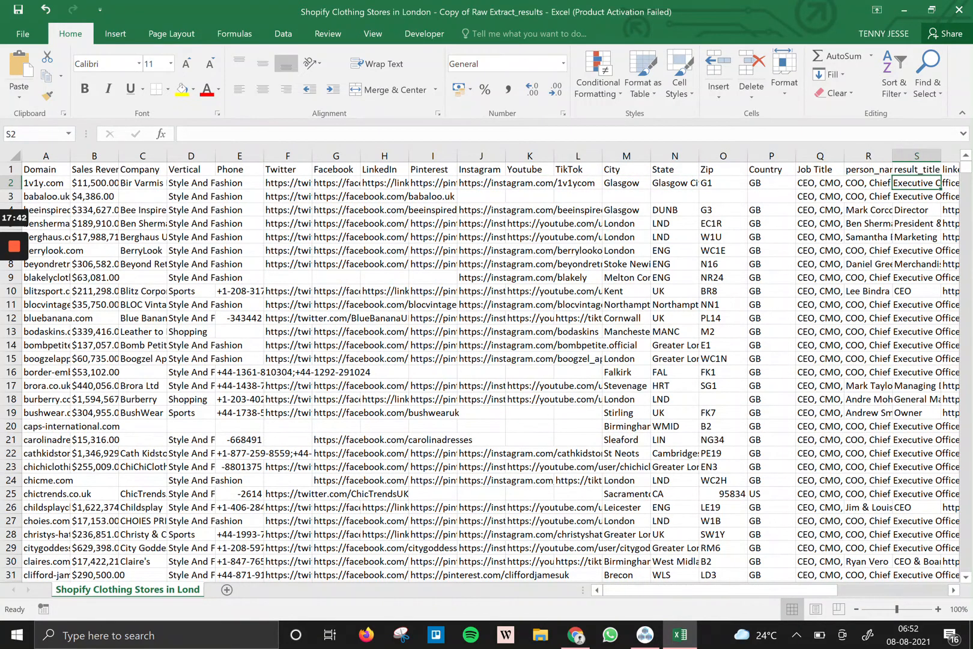
pyautogui.press('Right')
pyautogui.press('Right')
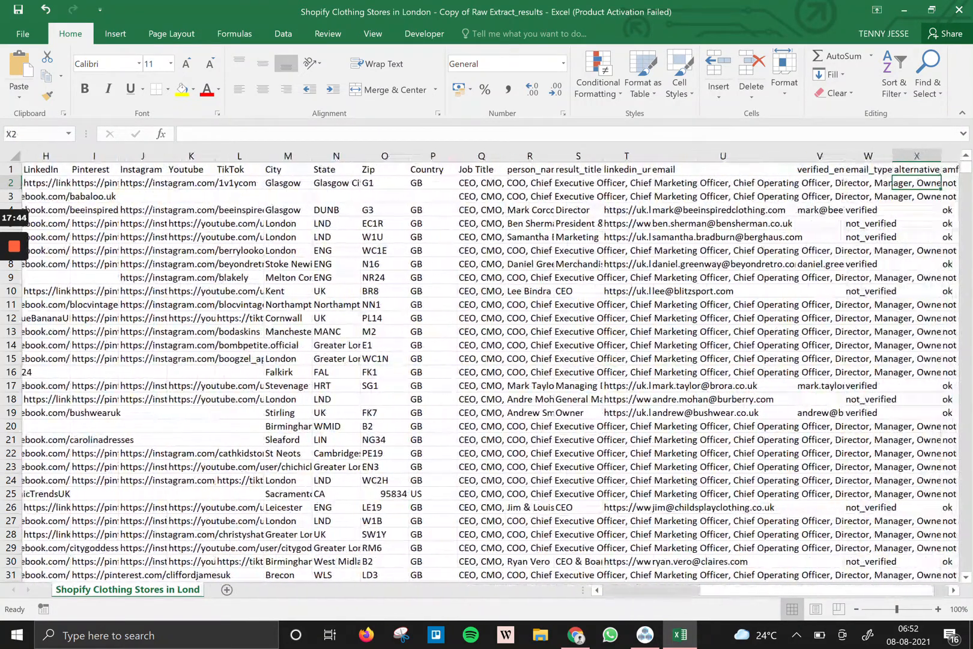
pyautogui.click(820, 156)
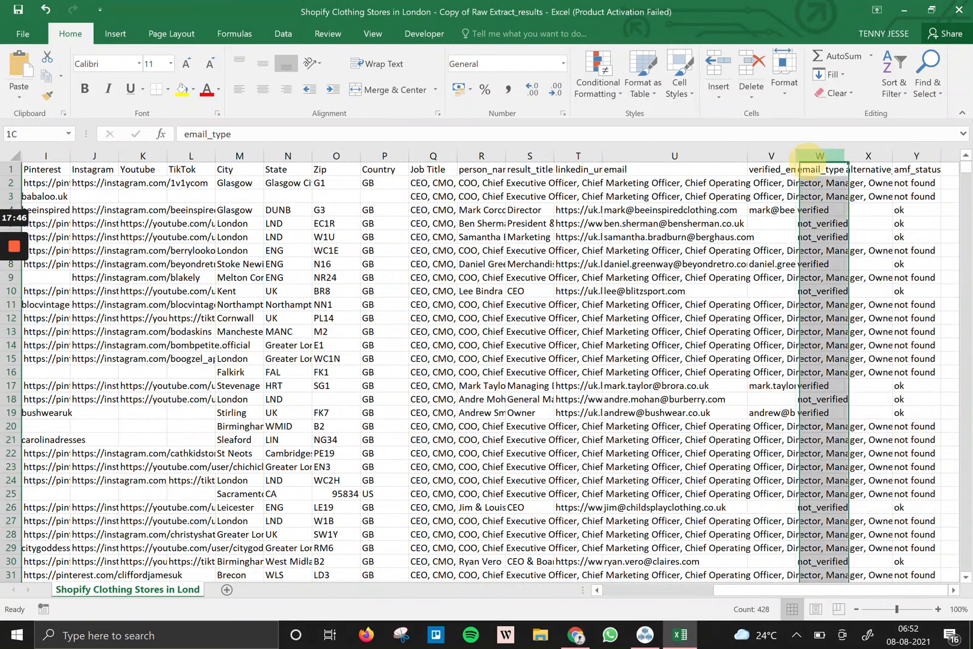
pyautogui.press('Down')
pyautogui.press('Down')
pyautogui.press('Down')
pyautogui.press('Down')
pyautogui.press('Down')
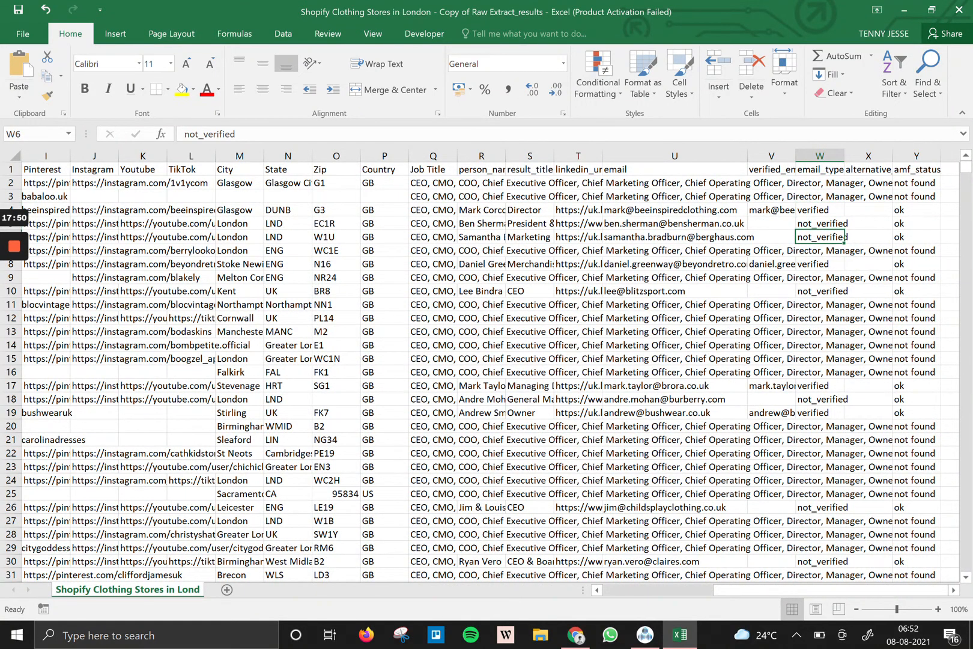
# Autofit the linkedin_url and email columns to show full URLs and addresses.
pyautogui.click(697, 155)
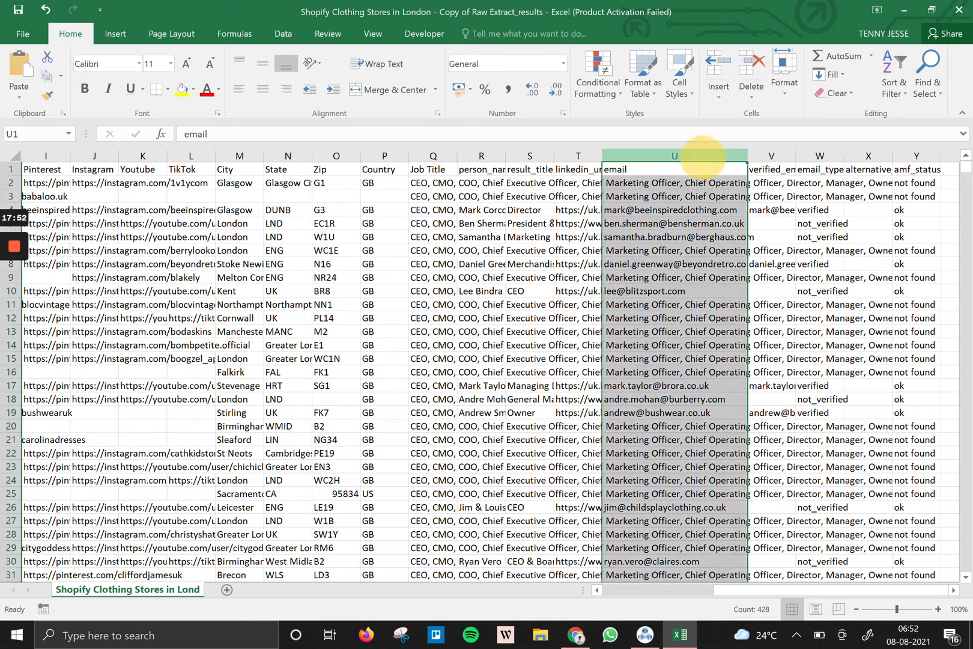
pyautogui.press('Down')
pyautogui.press('Down')
pyautogui.press('Down')
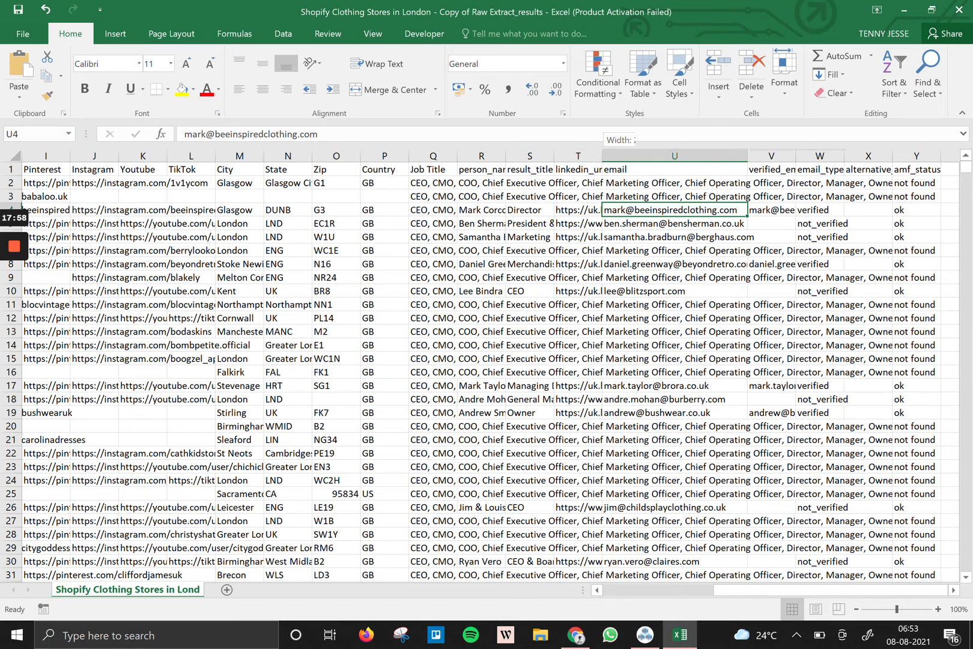
pyautogui.doubleClick(602, 156)
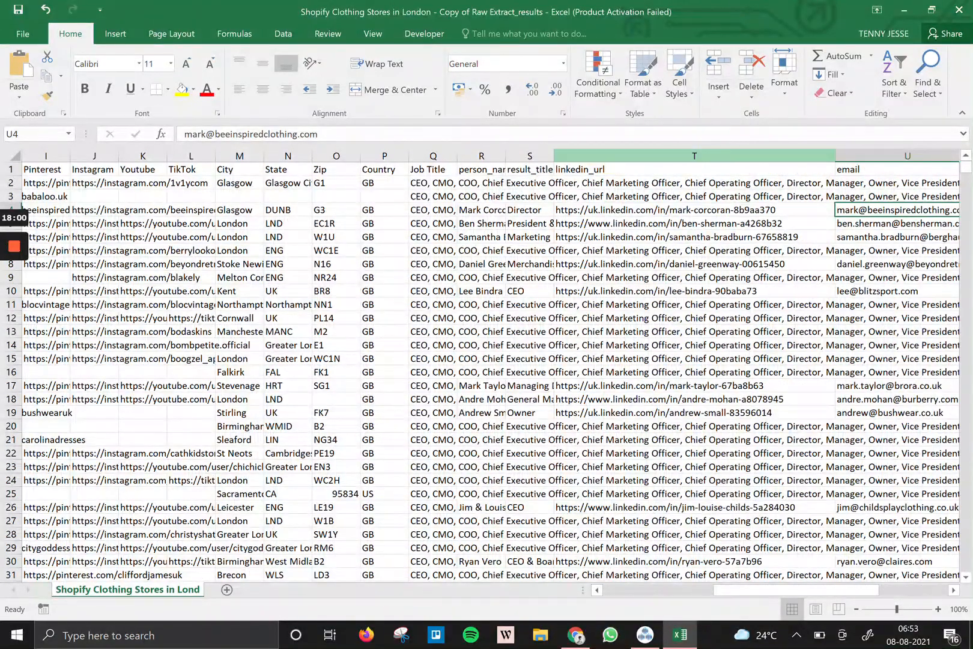
pyautogui.press('Right')
pyautogui.press('Right')
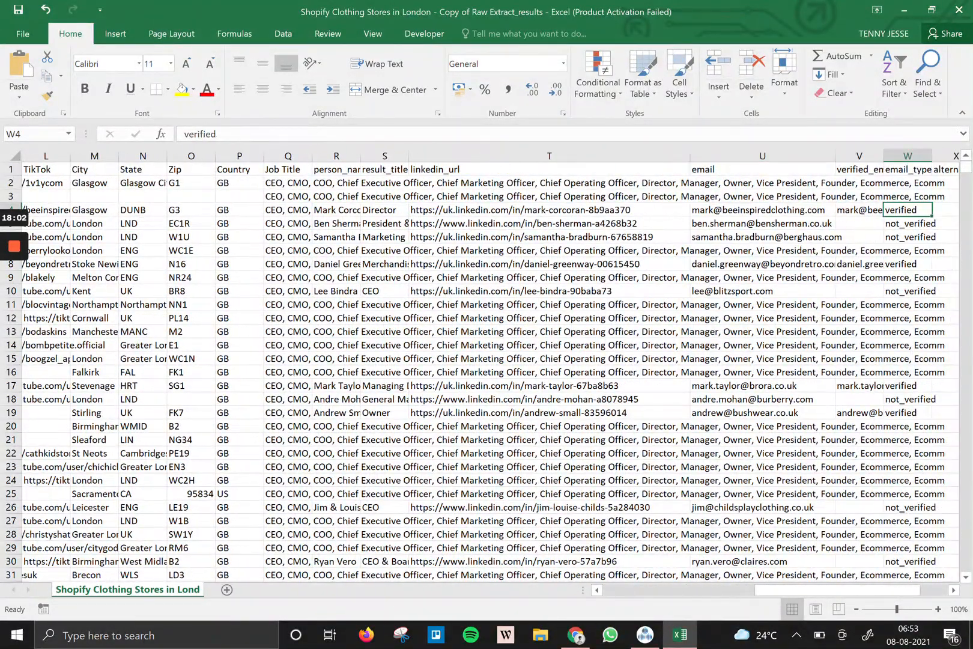
pyautogui.doubleClick(836, 155)
# Widen the linkedin_url column further and check the email entries in rows 3 and 4.
pyautogui.click(652, 156)
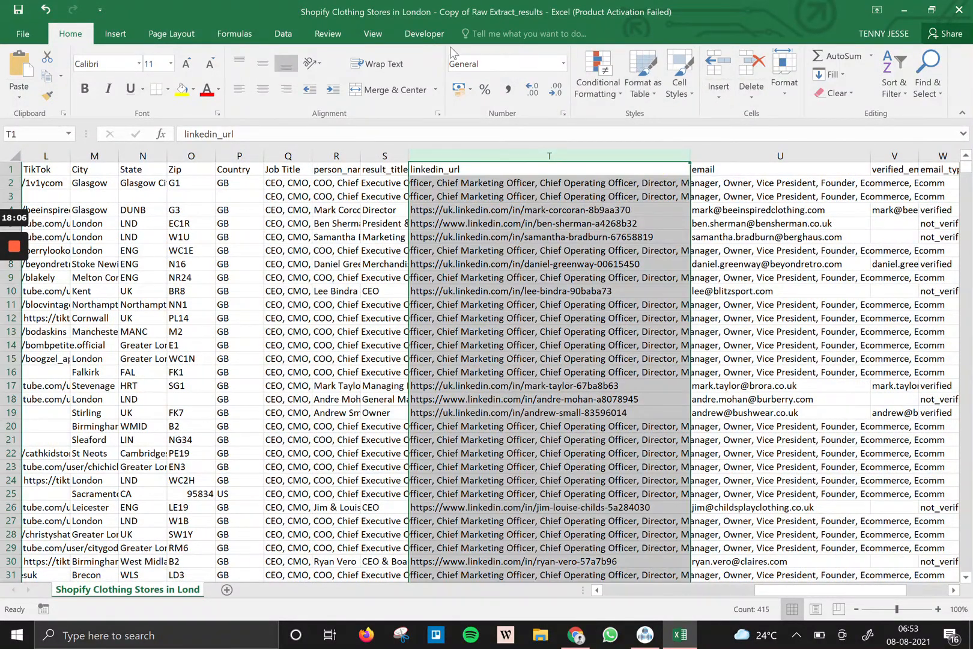
pyautogui.moveTo(691, 156); pyautogui.dragTo(849, 174)
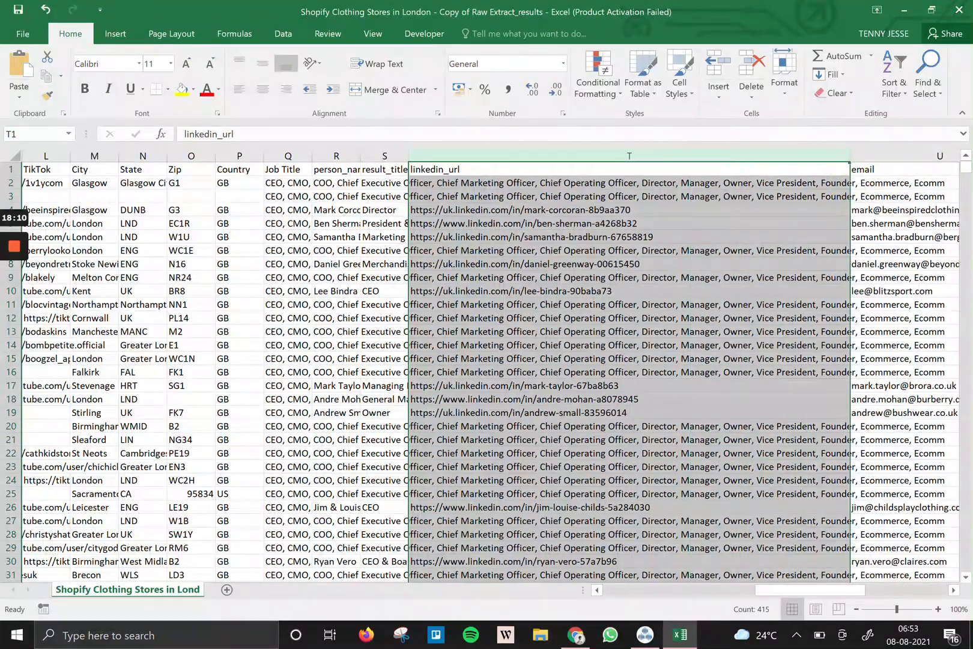
pyautogui.click(895, 196)
pyautogui.press('Right')
pyautogui.press('Right')
pyautogui.press('Right')
pyautogui.moveTo(608, 158); pyautogui.dragTo(839, 203)
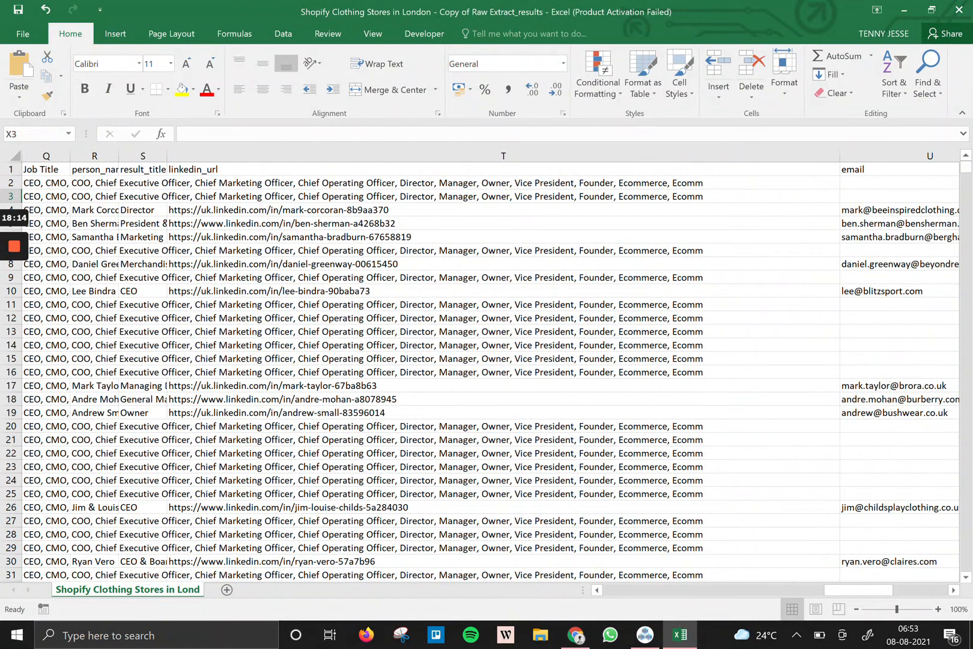
pyautogui.click(859, 209)
pyautogui.press('Right')
pyautogui.press('Right')
pyautogui.press('Right')
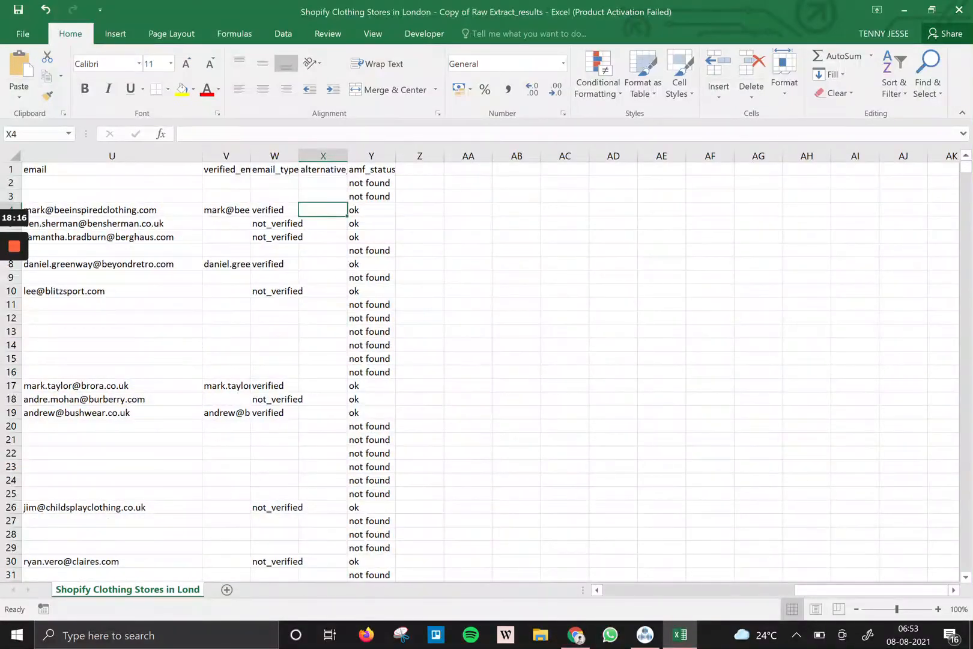
# Scroll past row 370 reviewing the found LinkedIn URLs and emails, then close the workbook.
pyautogui.press('Left')
pyautogui.press('Left')
pyautogui.press('Left')
pyautogui.press('Left')
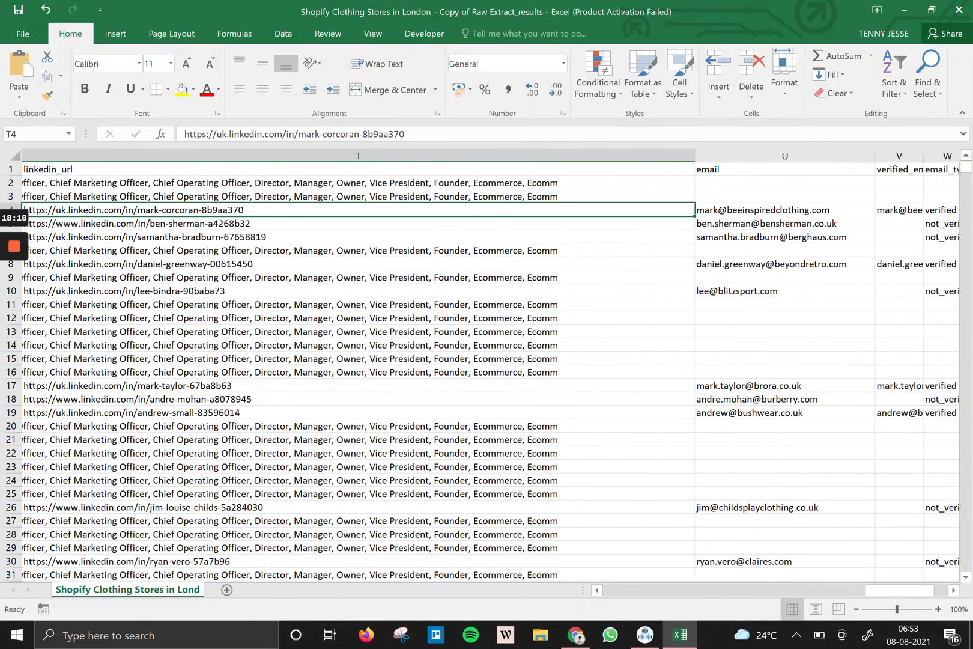
pyautogui.scroll(-7, 480, 372)
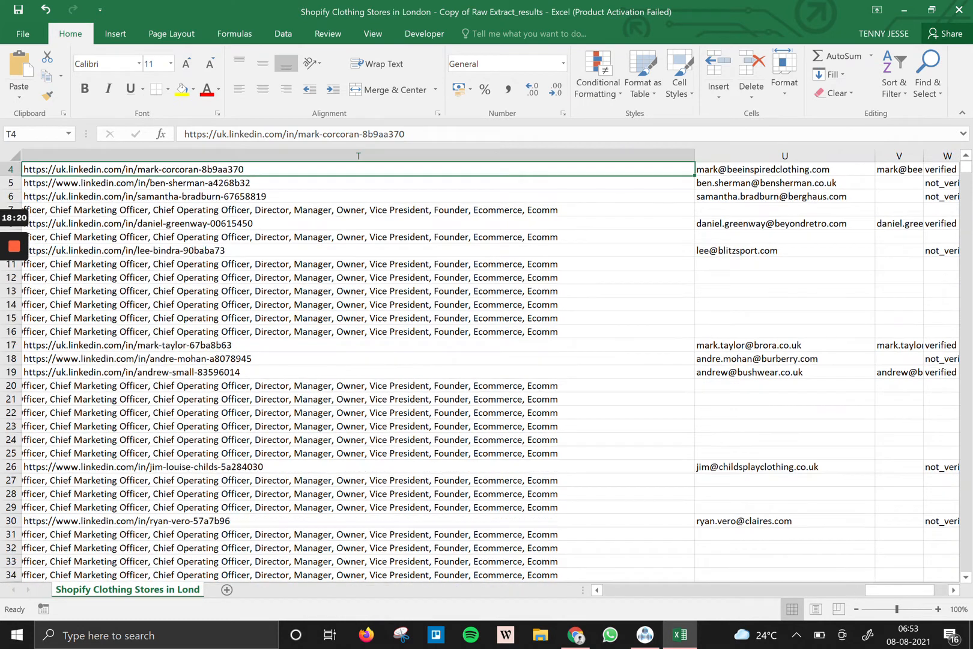
pyautogui.scroll(-20, 481, 372)
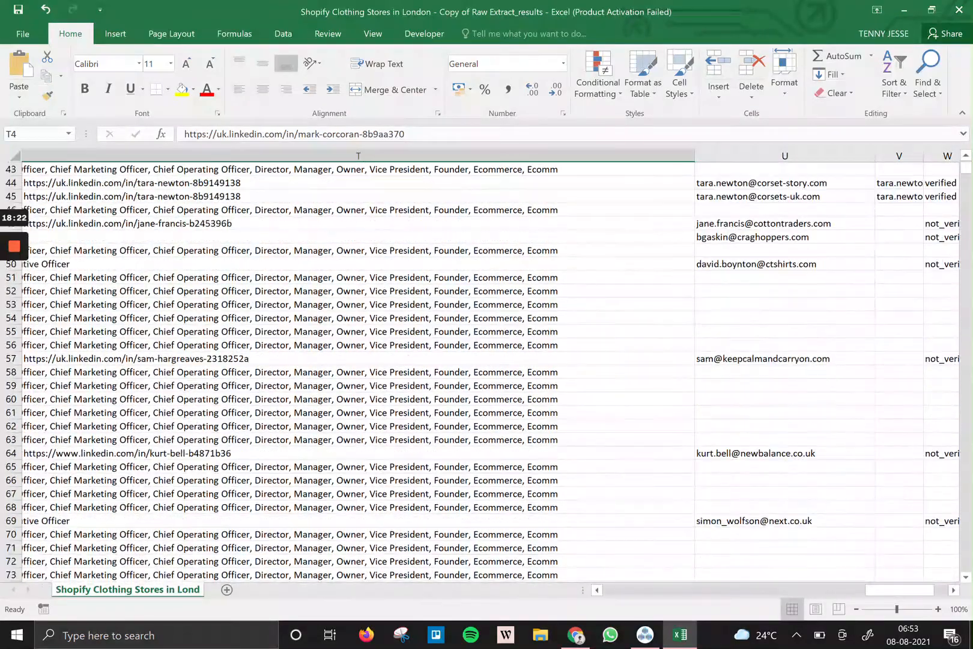
pyautogui.scroll(-10, 481, 372)
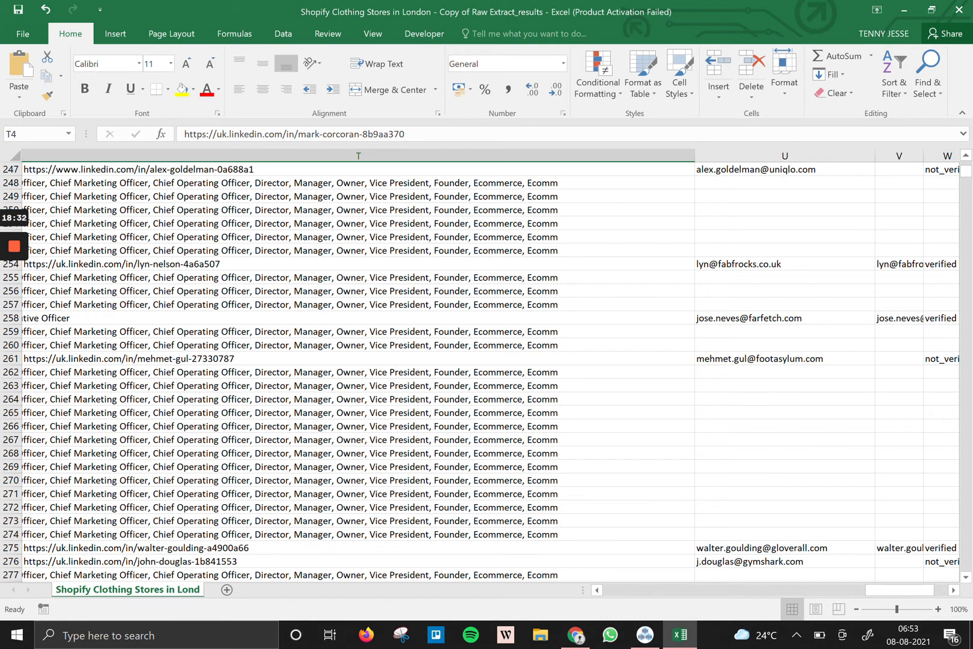
pyautogui.scroll(-20, 481, 373)
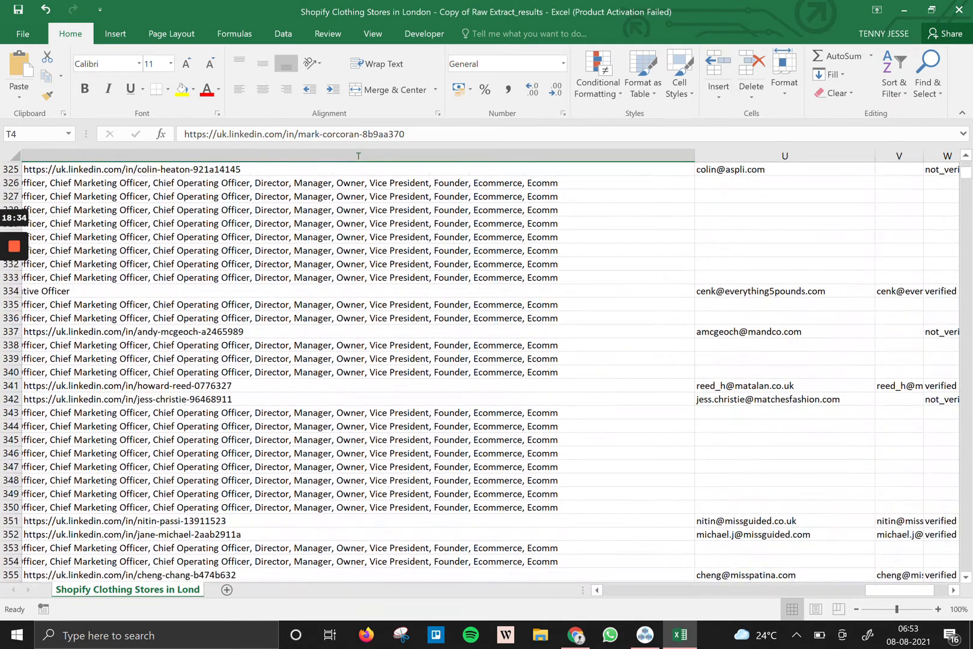
pyautogui.scroll(-5, 481, 372)
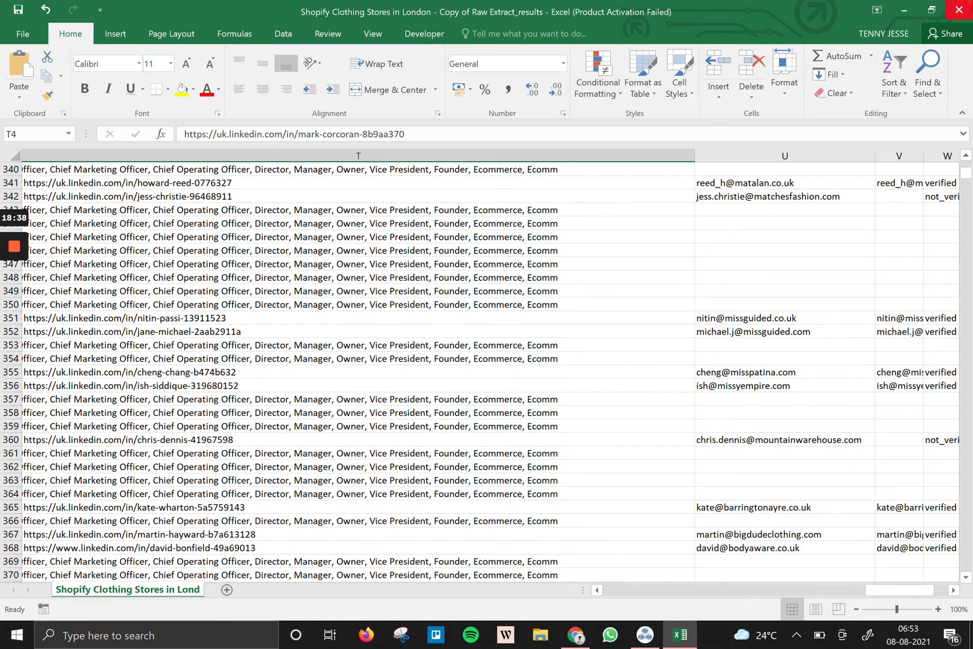
pyautogui.click(959, 10)
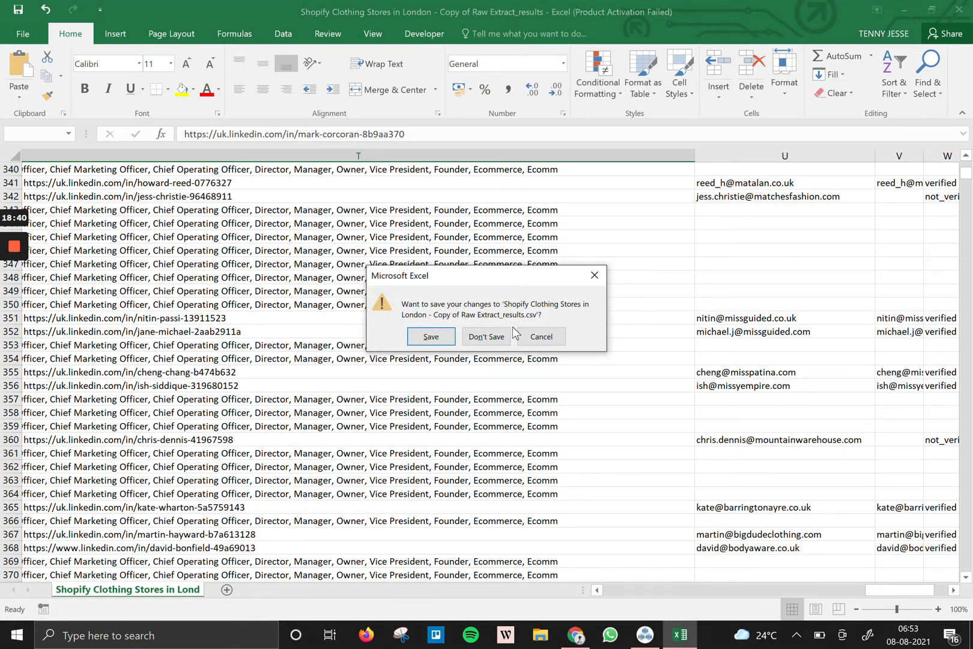
# Discard the Excel workbook without saving and switch back to the Marketing Agencies spreadsheet.
pyautogui.click(496, 337)
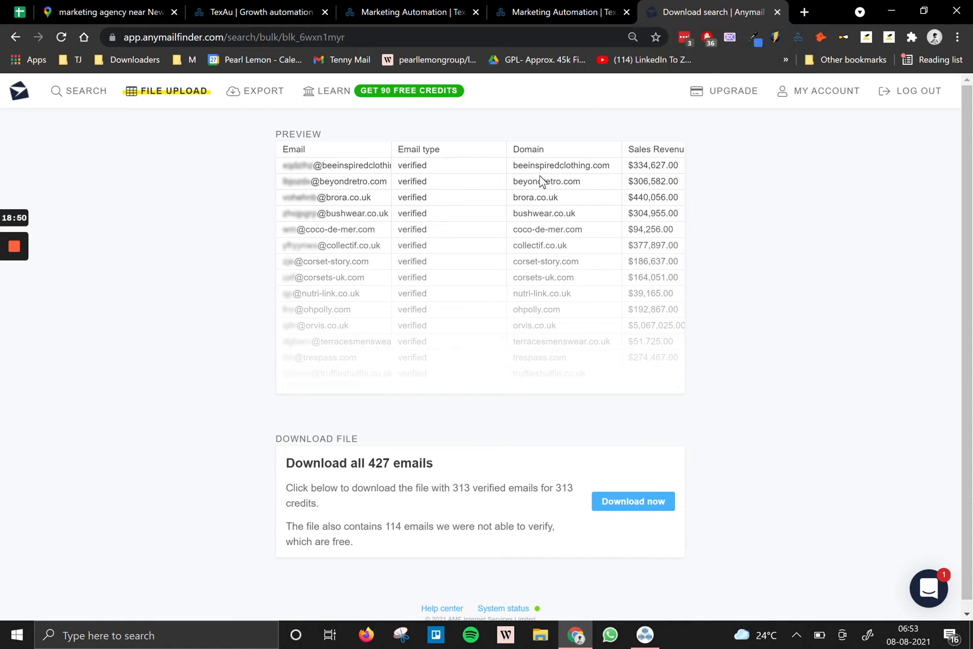
pyautogui.click(4, 8)
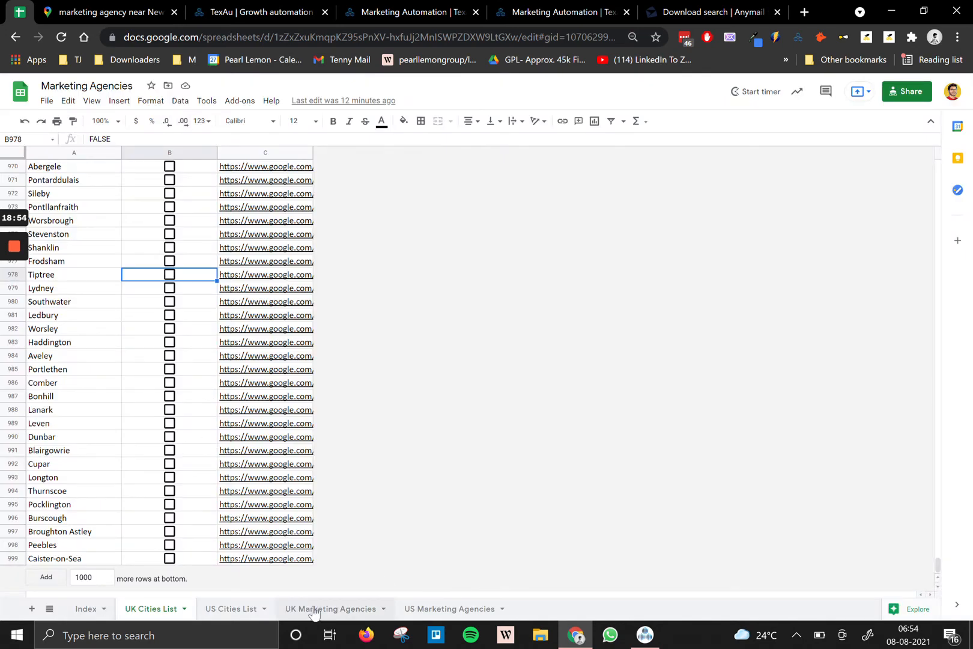
# Add Sheet18 at the end and enter headers First Name, Last Name, Domain and Title.
pyautogui.click(32, 610)
pyautogui.moveTo(232, 605); pyautogui.dragTo(541, 607)
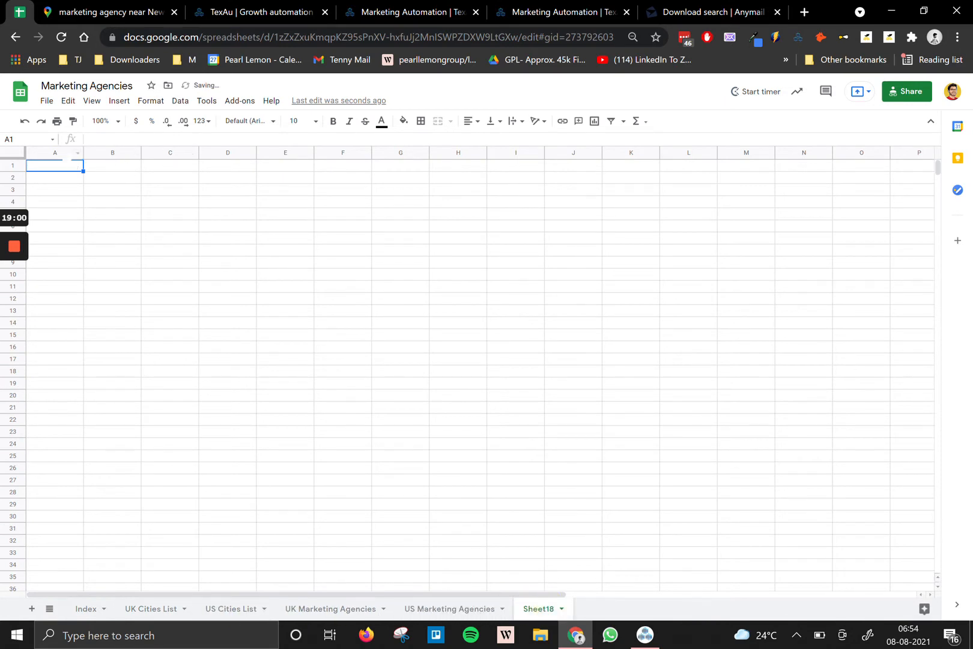
pyautogui.write('Firs')
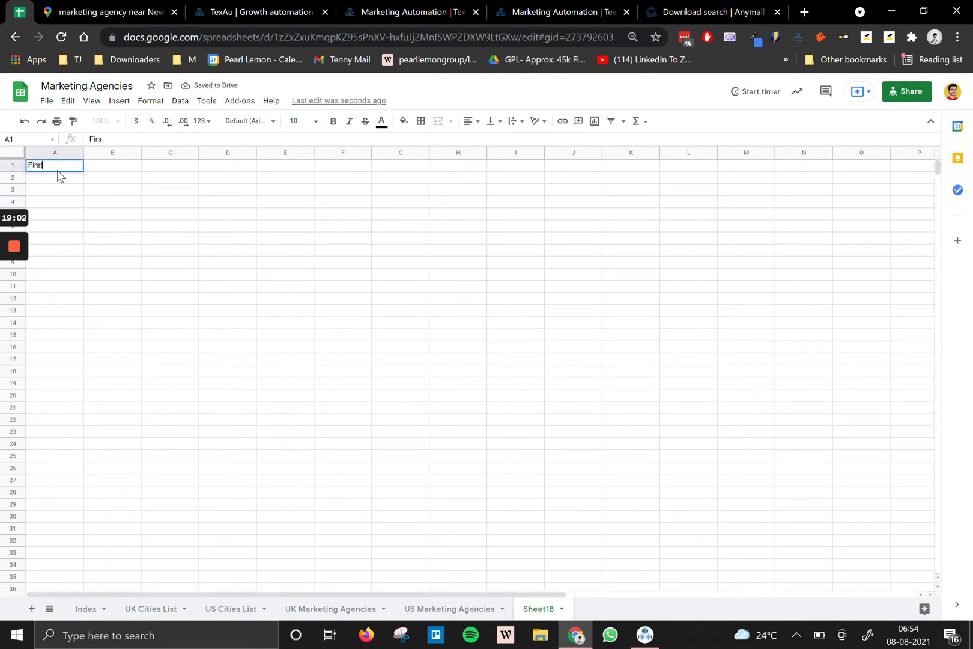
pyautogui.write('t Name')
pyautogui.press('Tab')
pyautogui.write('Last Name')
pyautogui.press('Tab')
pyautogui.write('Domain')
pyautogui.press('Tab')
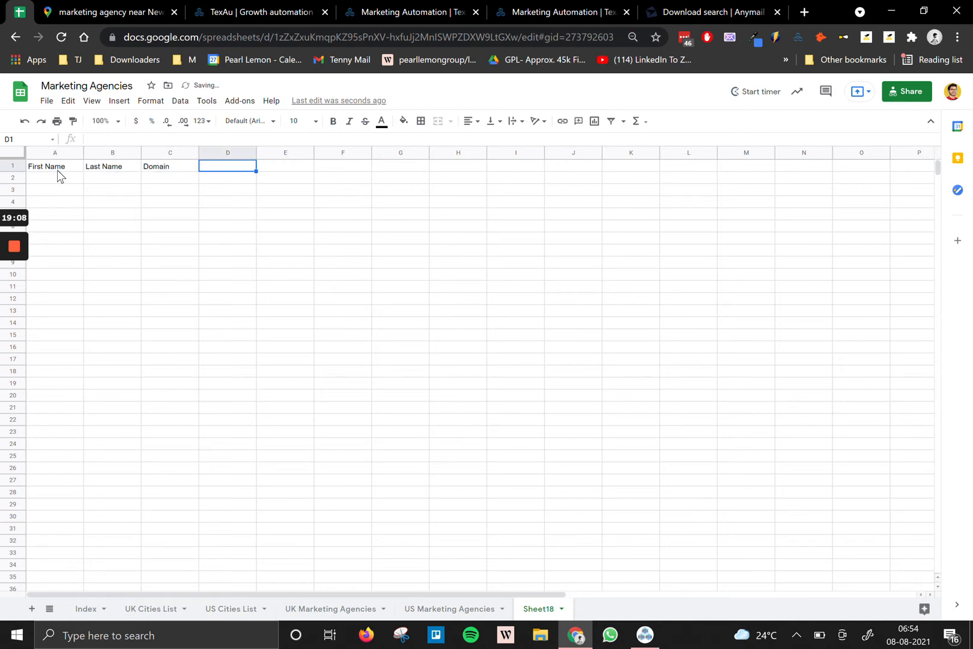
pyautogui.press('Left')
pyautogui.press('Left')
pyautogui.press('Down')
pyautogui.press('Left')
pyautogui.press('Up')
pyautogui.press('Right')
pyautogui.press('Right')
pyautogui.press('Right')
pyautogui.write('Title')
pyautogui.press('Return')
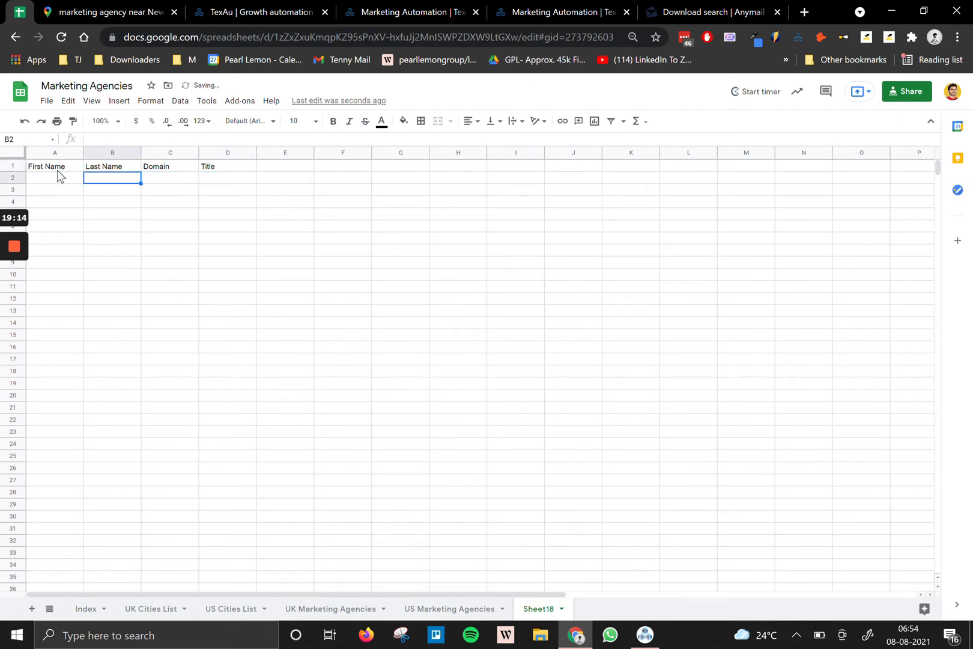
# Enter the first contact's first and last name in row 2.
pyautogui.press('Left')
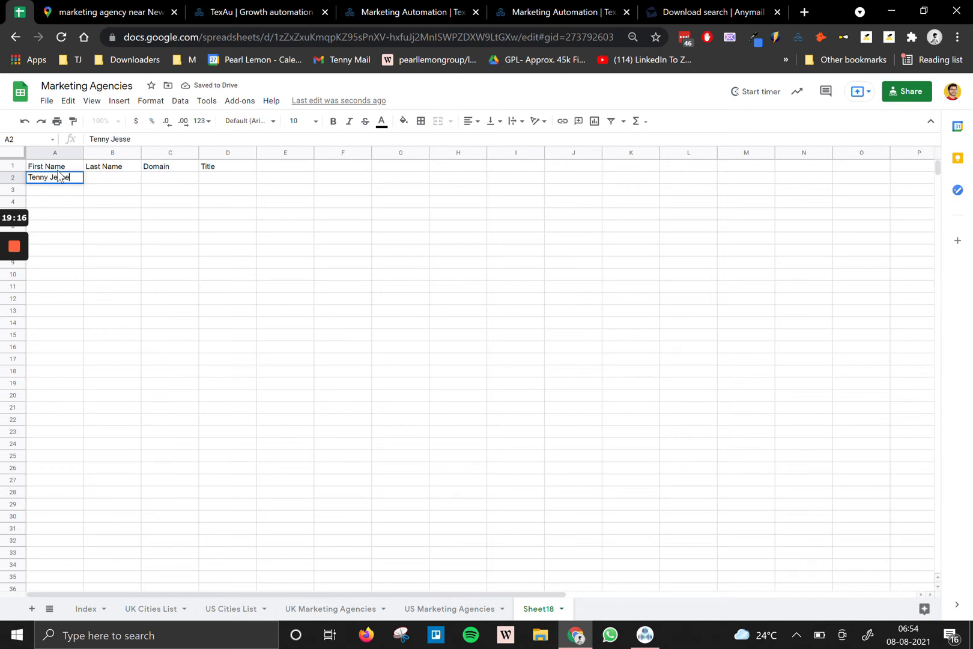
pyautogui.press('Tab')
pyautogui.hotkey('shift', 'F10')
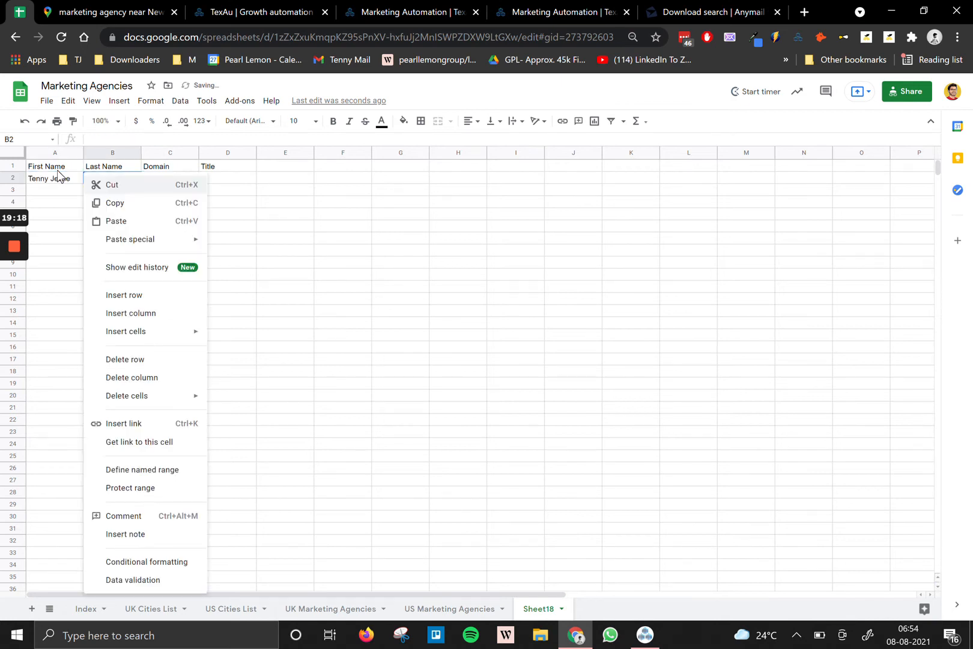
pyautogui.click(58, 174)
pyautogui.click(52, 175)
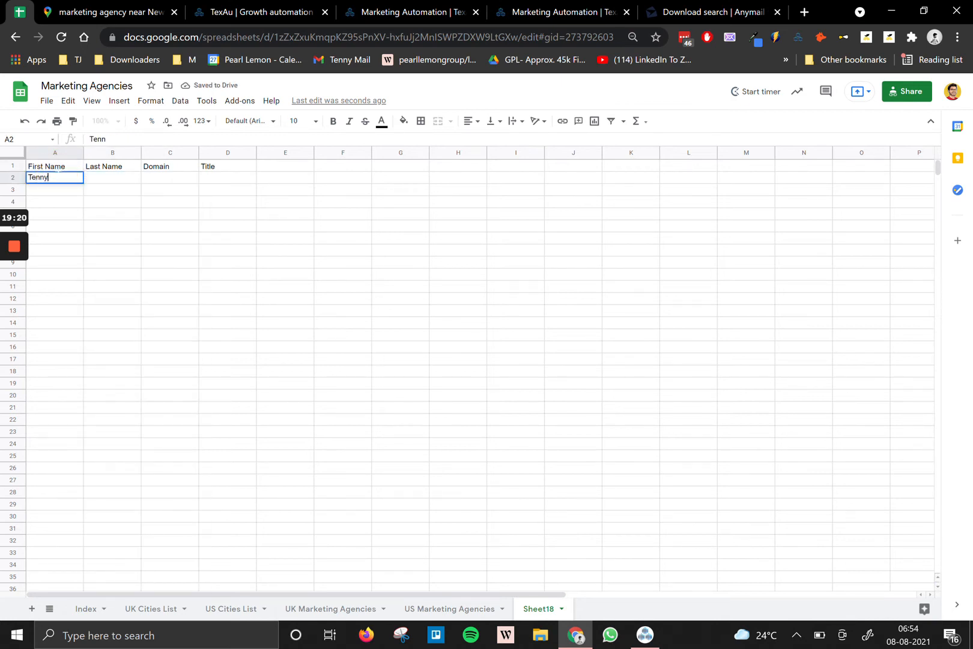
pyautogui.press('Tab')
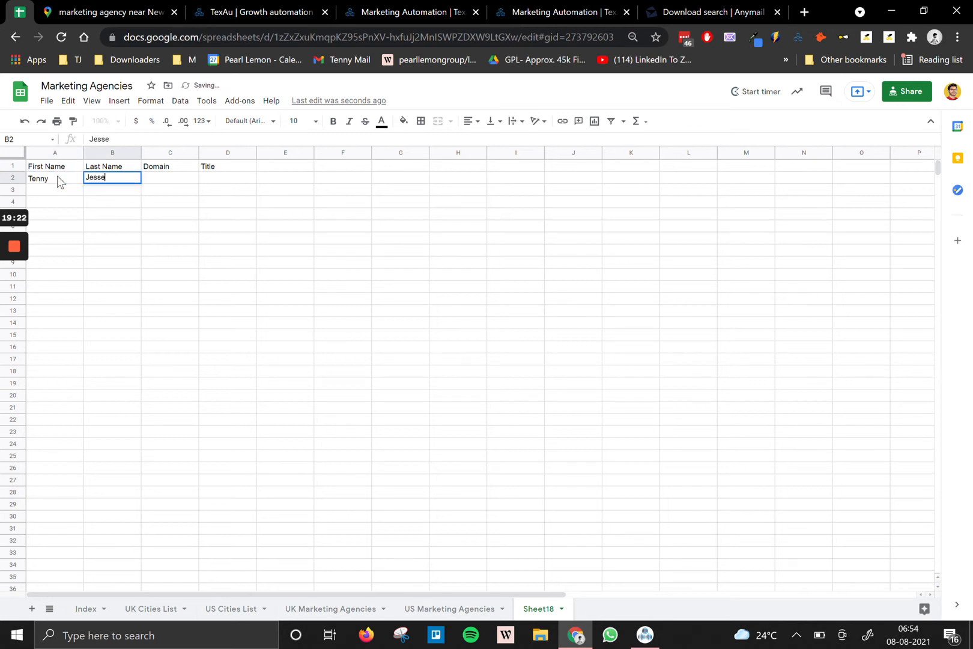
pyautogui.press('Tab')
# Add domain pearllemon.com and title Head Of Research for the first contact.
pyautogui.write('pearllemonco')
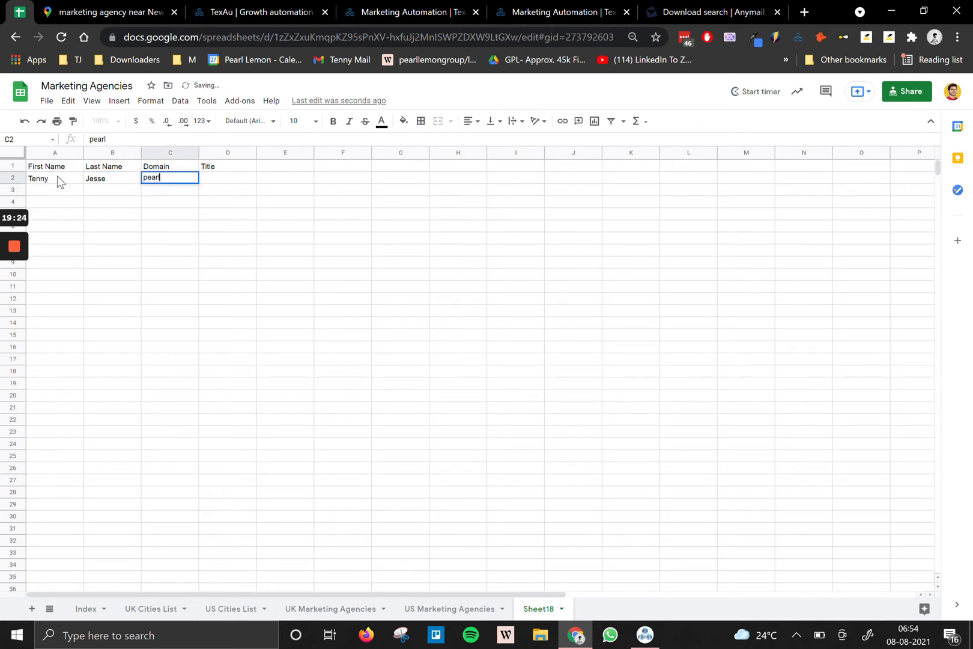
pyautogui.press('BackSpace')
pyautogui.press('BackSpace')
pyautogui.write('.com')
pyautogui.press('Tab')
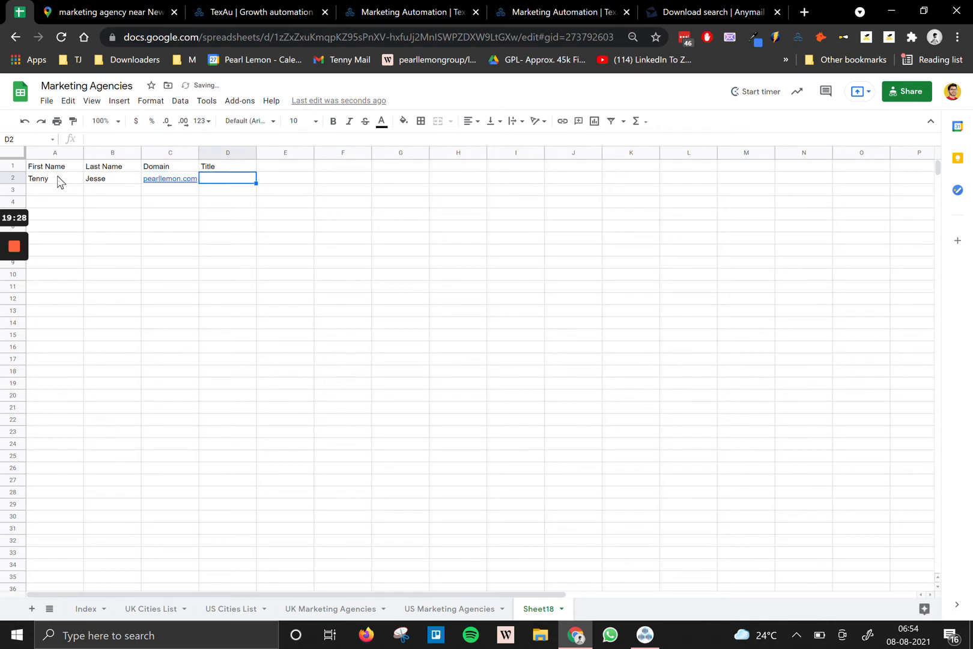
pyautogui.write('Head Of Re')
pyautogui.write('seARC')
pyautogui.press('BackSpace')
pyautogui.press('BackSpace')
pyautogui.press('BackSpace')
pyautogui.write('RC')
pyautogui.press('BackSpace')
pyautogui.press('BackSpace')
pyautogui.write('rch')
pyautogui.press('Return')
pyautogui.press('Left')
pyautogui.press('Left')
pyautogui.press('Left')
# Fill row 3 with the second contact's name, domain pearllemon.co and title Head Of HR.
pyautogui.write('Akhila')
pyautogui.press('Tab')
pyautogui.write('N')
pyautogui.press('Tab')
pyautogui.write('akh')
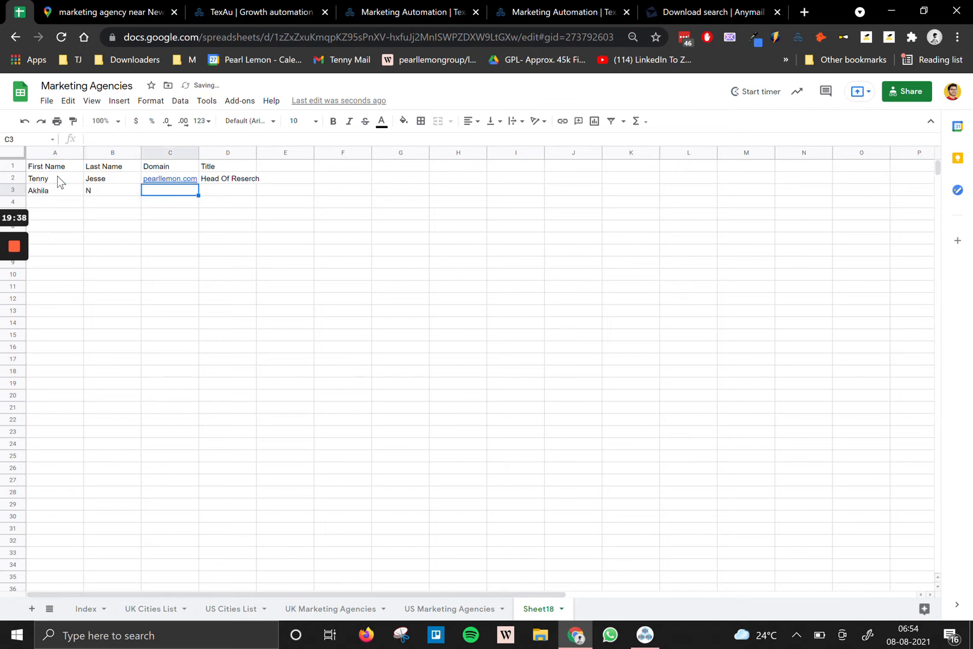
pyautogui.write('ila')
pyautogui.hotkey('ctrl', 'a')
pyautogui.write('pearllemon.co')
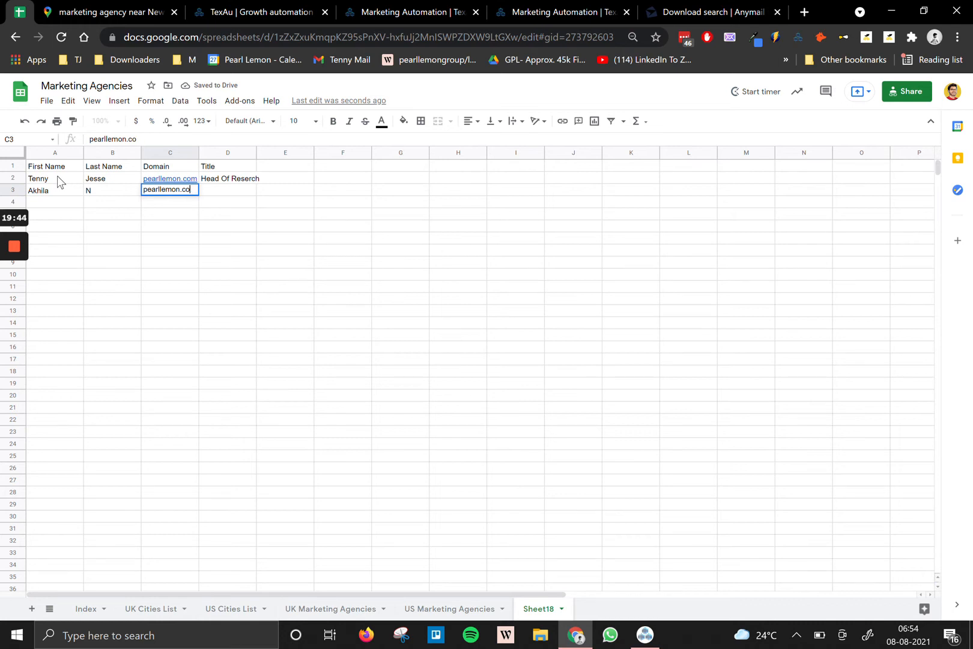
pyautogui.press('Tab')
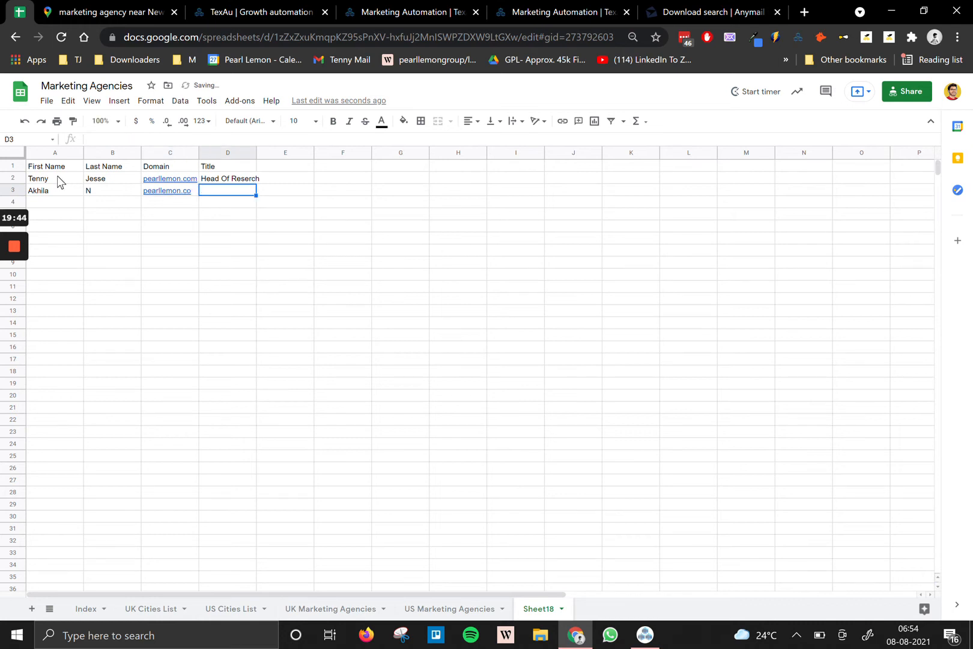
pyautogui.write('Head Of HR')
pyautogui.press('Left')
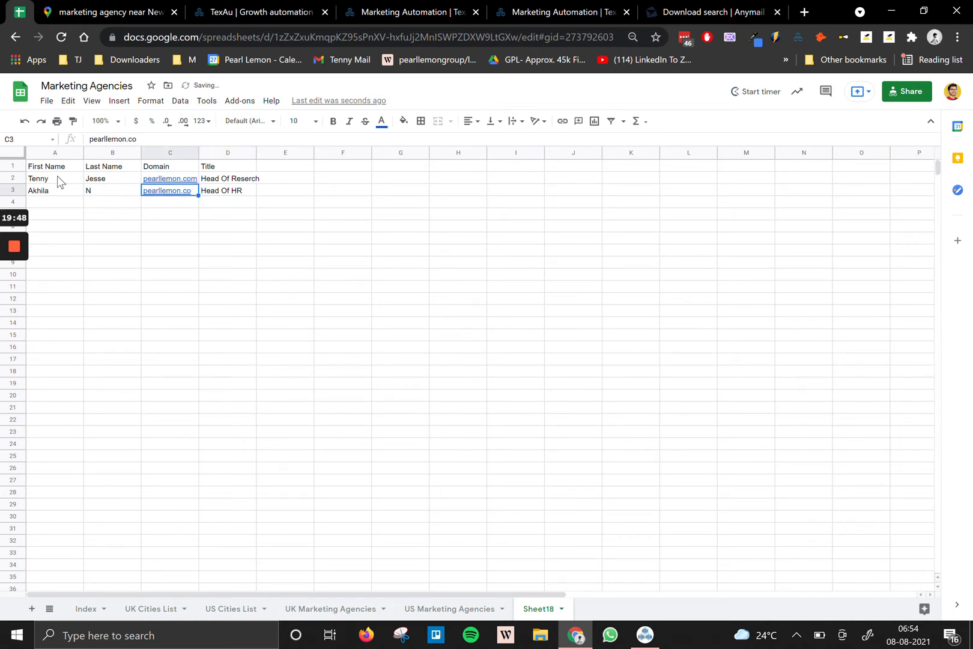
# Move to the next row, erase the partial first-name entries and select a row at the left.
pyautogui.press('Left')
pyautogui.press('Left')
pyautogui.press('Down')
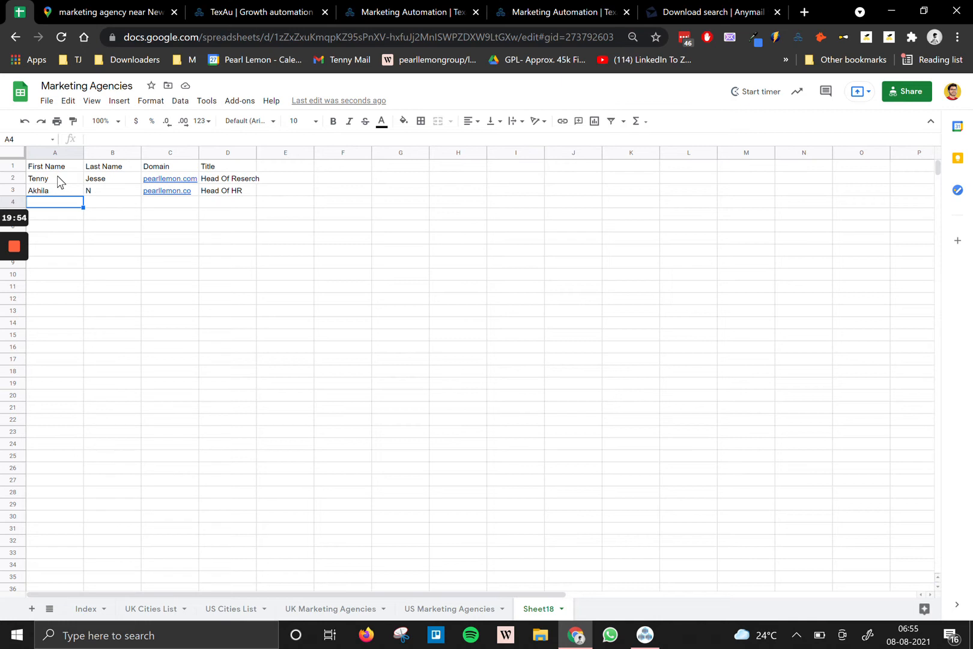
pyautogui.write('S')
pyautogui.press('BackSpace')
pyautogui.press('BackSpace')
pyautogui.press('BackSpace')
pyautogui.write('T')
pyautogui.press('BackSpace')
pyautogui.press('BackSpace')
pyautogui.moveTo(13, 288)
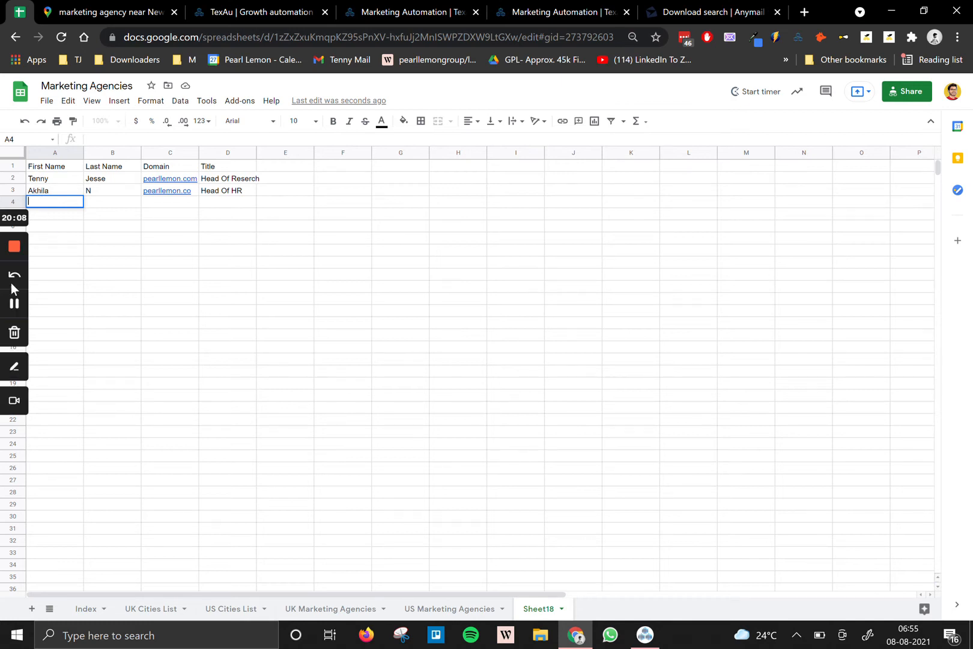
pyautogui.click(15, 305)
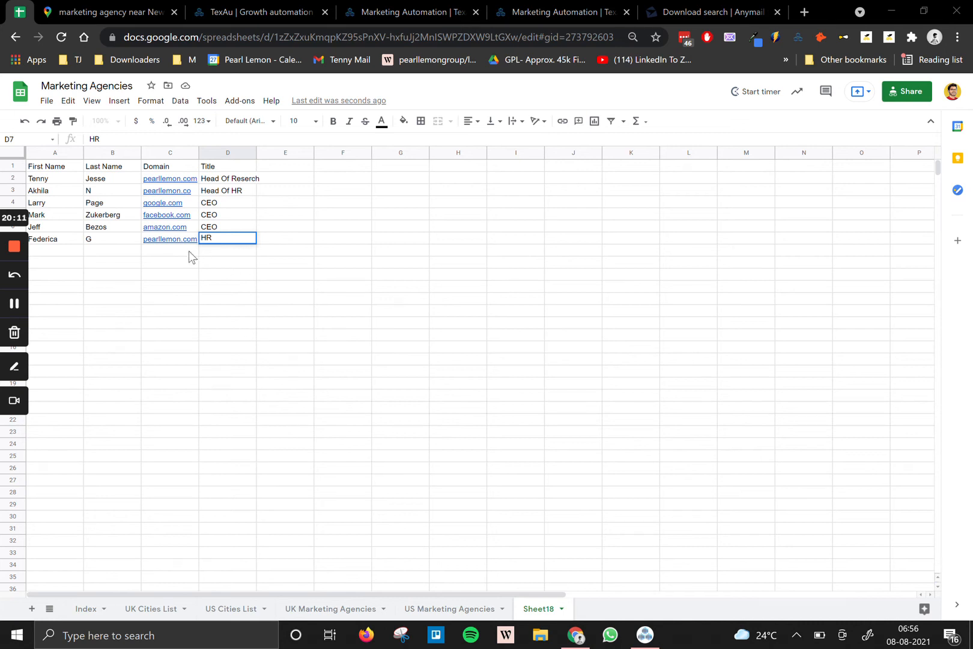
# Rename the Sheet18 tab to TESTT.
pyautogui.click(601, 374)
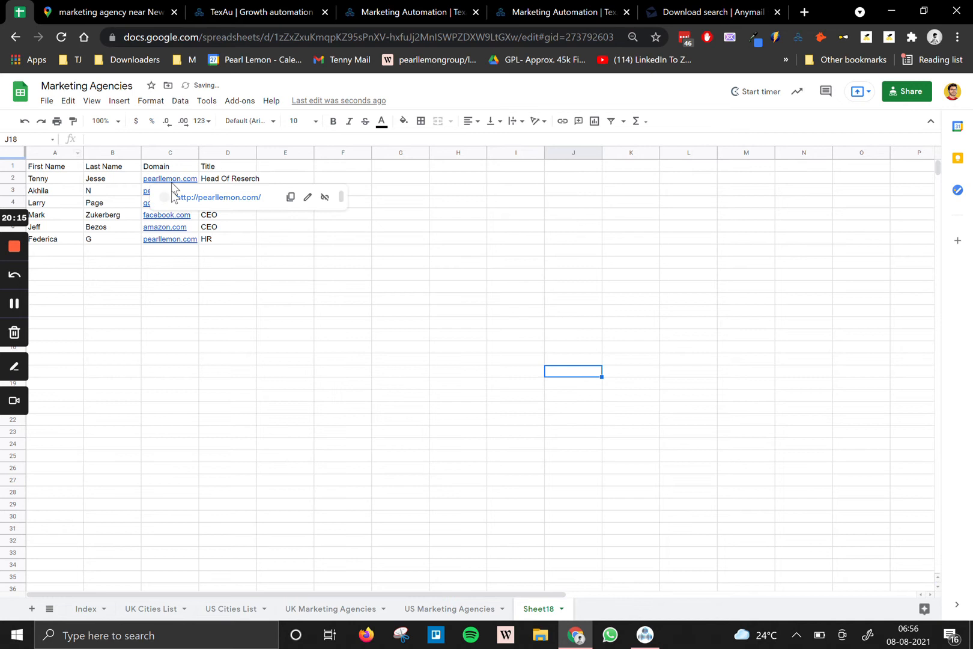
pyautogui.click(47, 100)
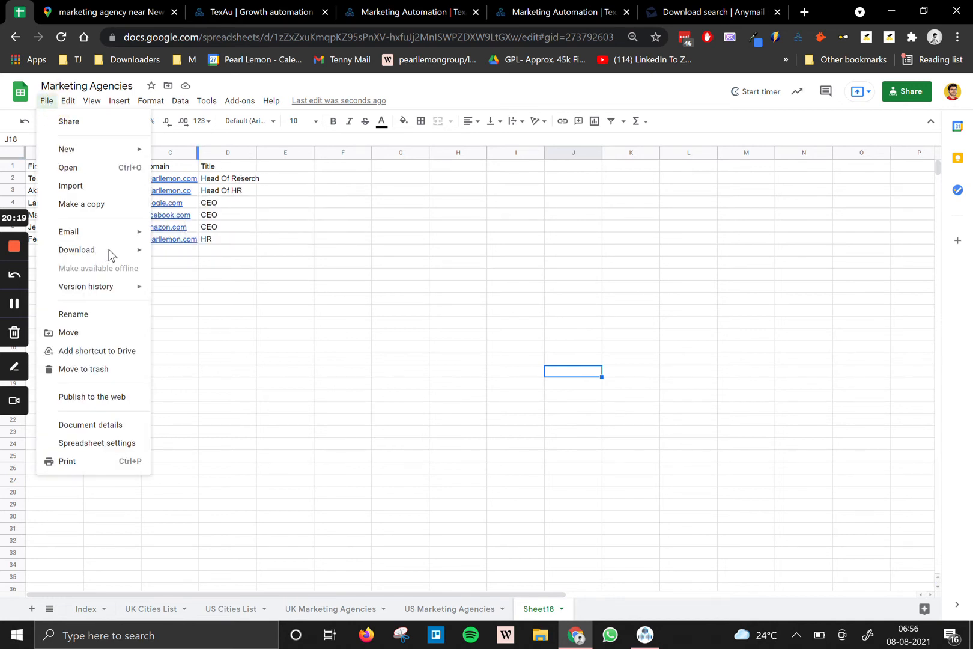
pyautogui.click(544, 610)
pyautogui.doubleClick(544, 610)
pyautogui.write('TESTT')
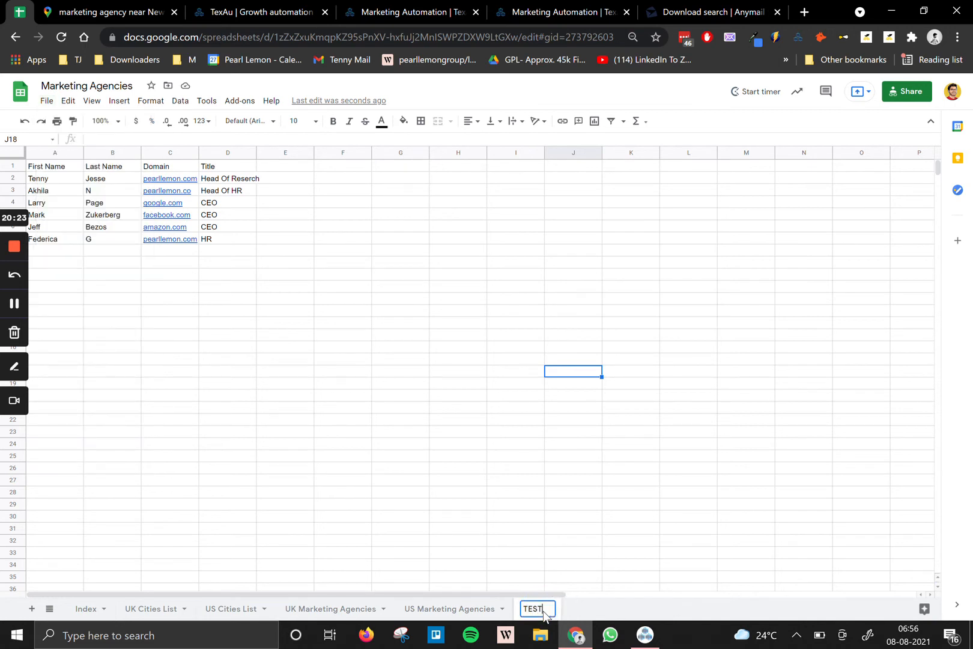
# Download the TESTT sheet via File > Download as Comma-separated values (.csv).
pyautogui.click(46, 101)
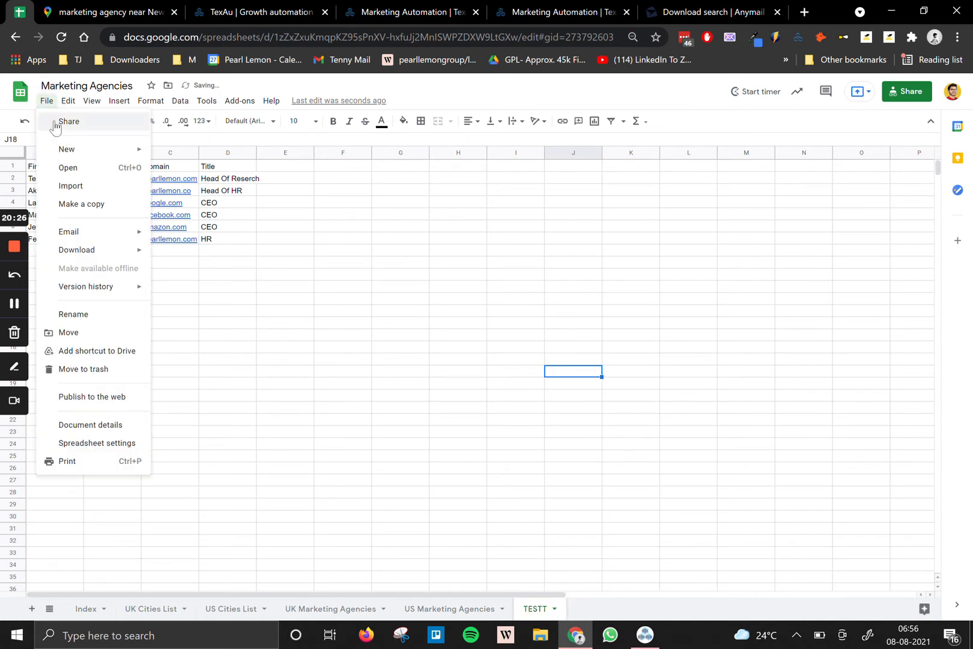
pyautogui.click(127, 254)
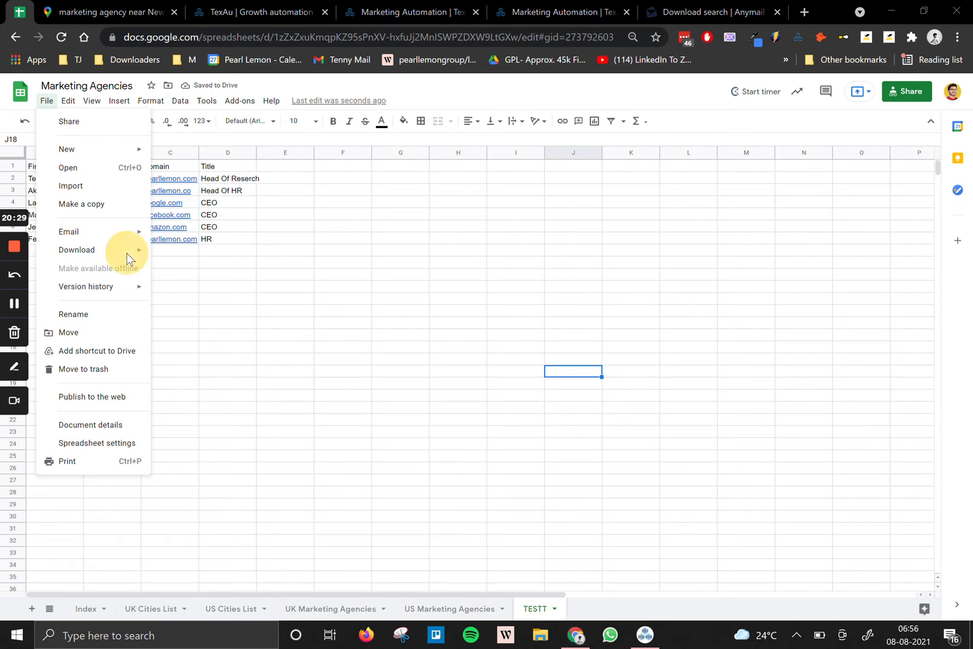
pyautogui.click(290, 310)
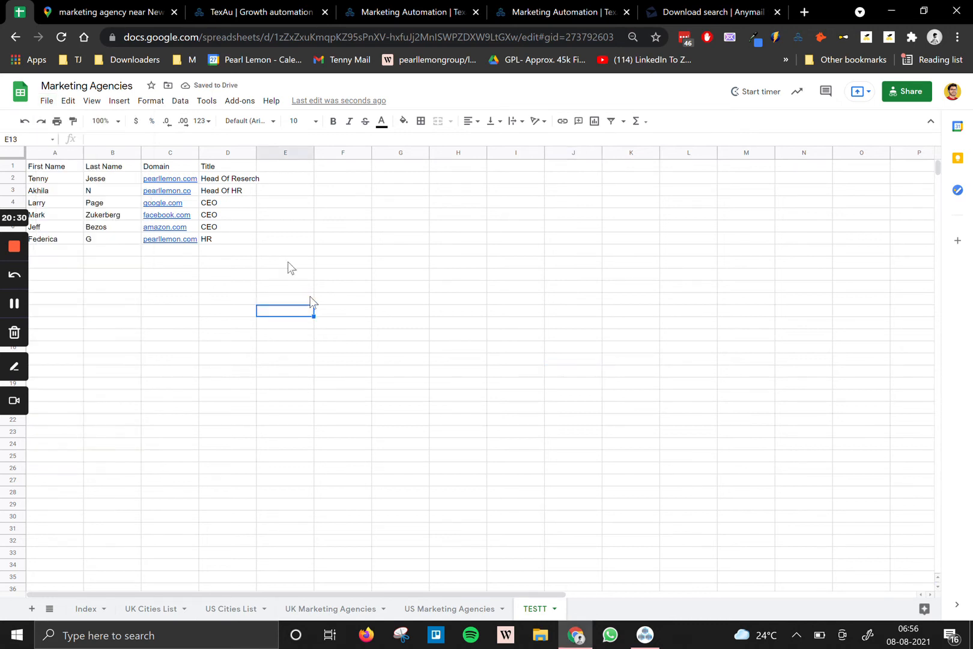
pyautogui.click(46, 100)
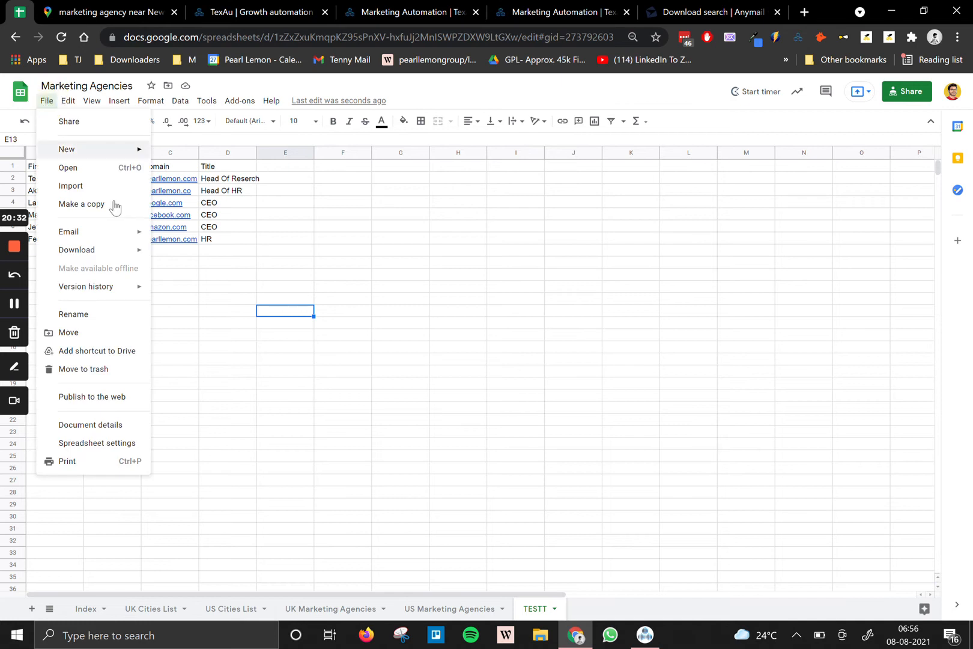
pyautogui.click(137, 252)
pyautogui.click(46, 101)
pyautogui.press('Escape')
pyautogui.click(553, 609)
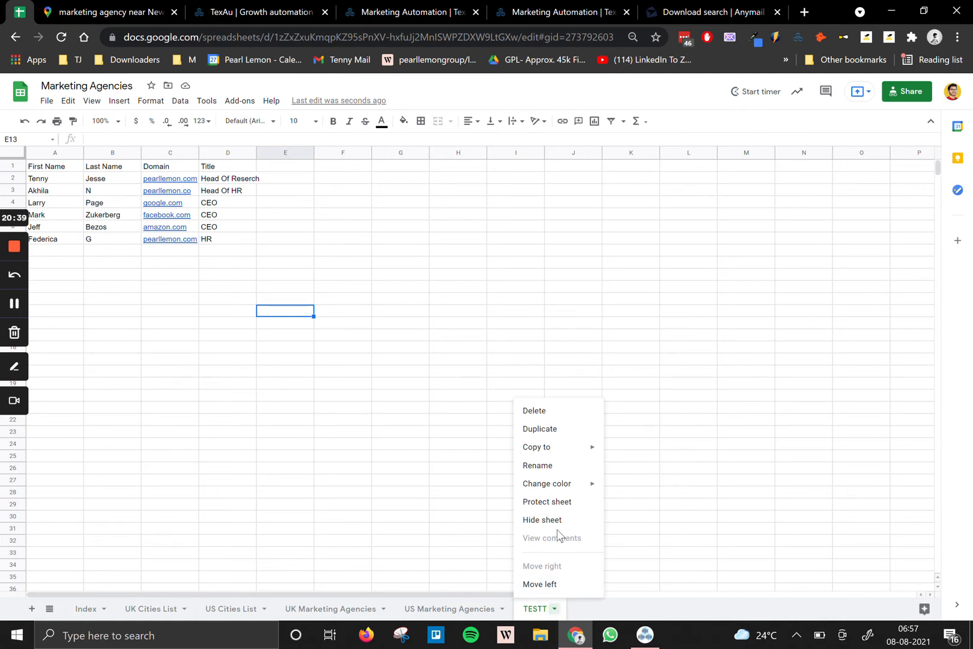
pyautogui.click(46, 102)
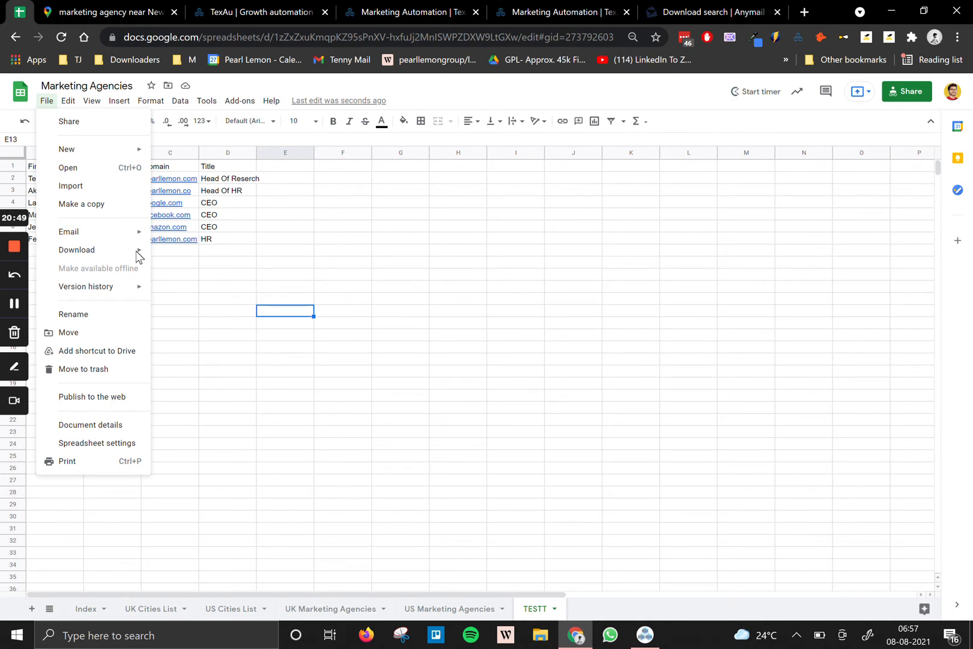
pyautogui.click(49, 102)
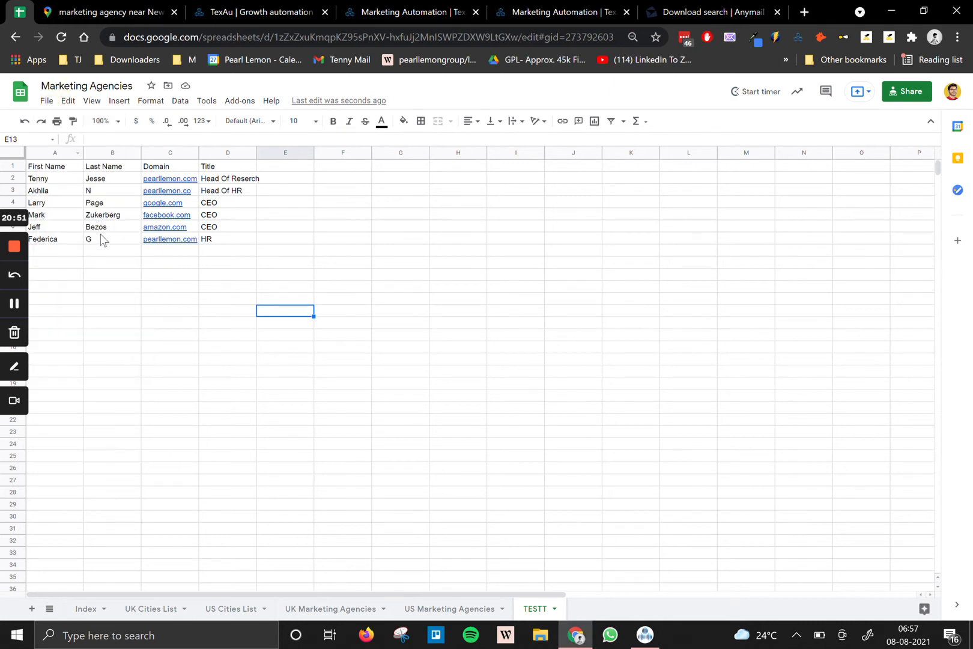
pyautogui.click(46, 100)
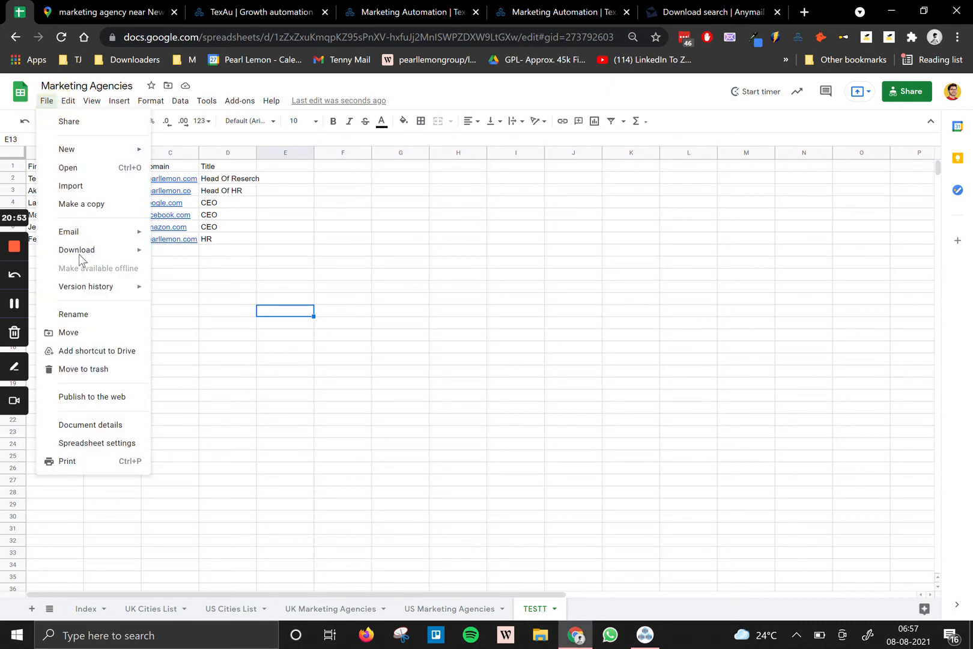
pyautogui.moveTo(81, 253)
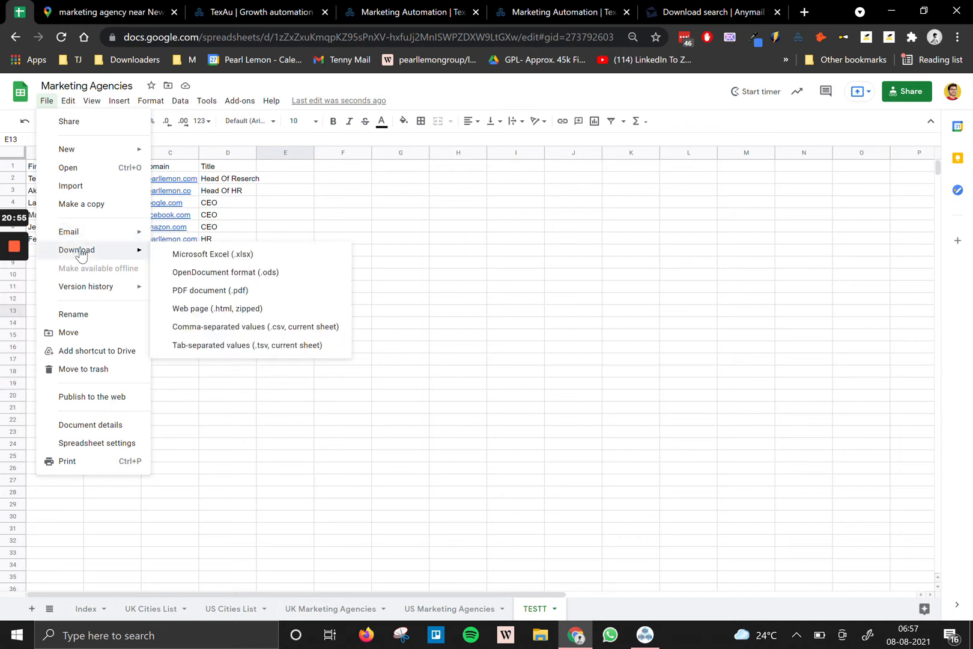
pyautogui.click(200, 327)
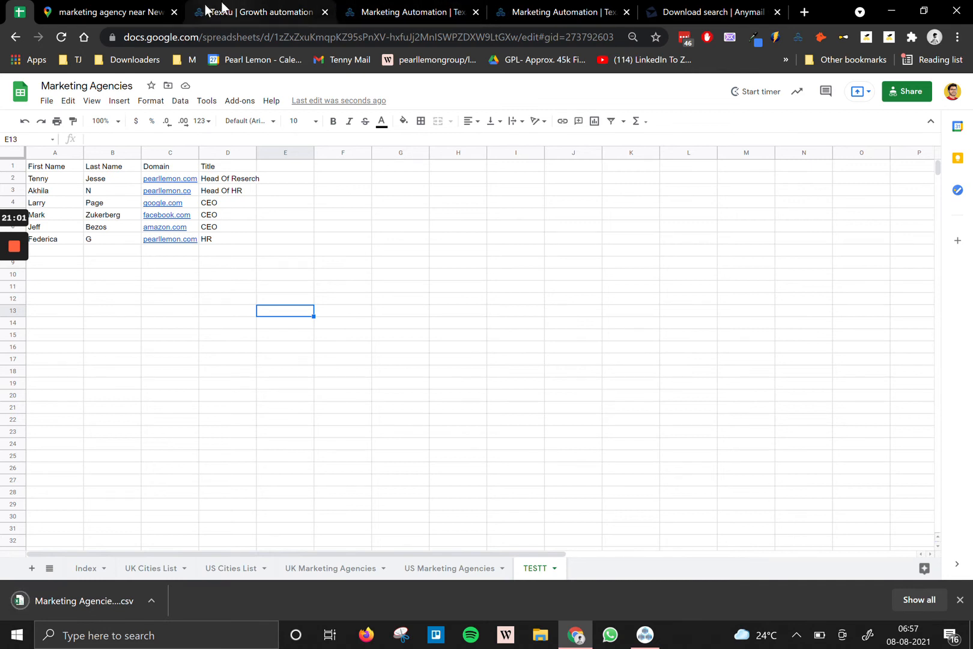
# Close all Chrome tabs to the right of the Google Maps tab.
pyautogui.click(167, 6)
pyautogui.rightClick(167, 6)
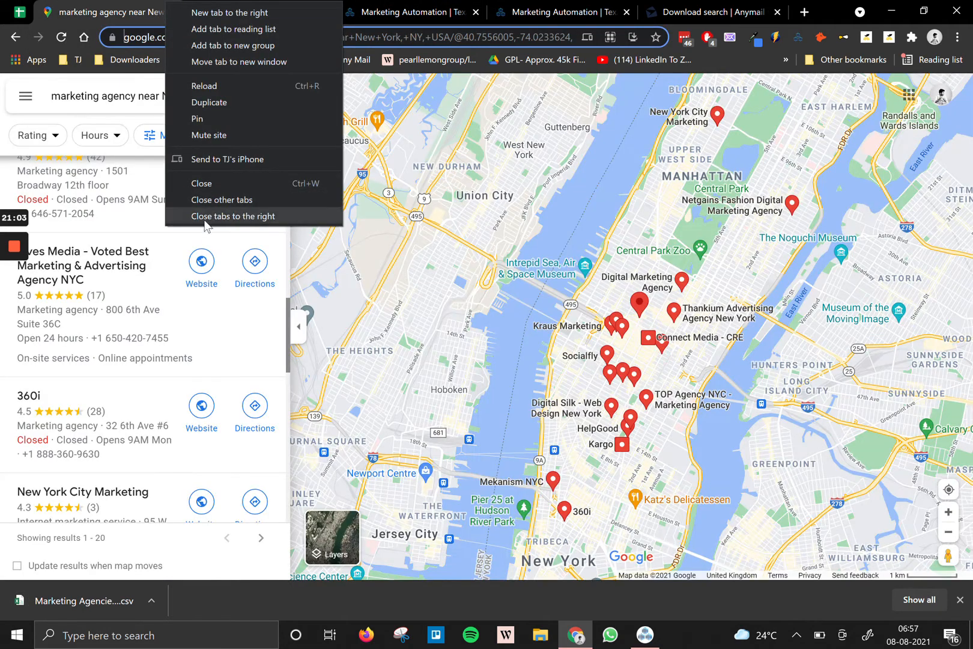
pyautogui.click(204, 223)
# Load findthatlead.com in the current tab, passing briefly through anymailfinder.com.
pyautogui.click(207, 39)
pyautogui.write('anymailfinder.com')
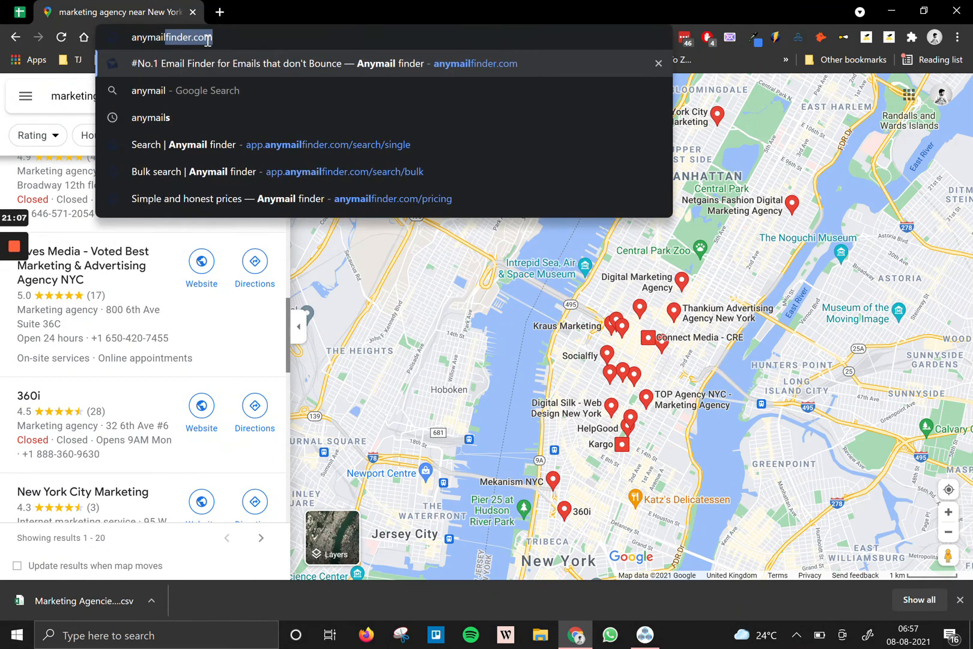
pyautogui.press('Return')
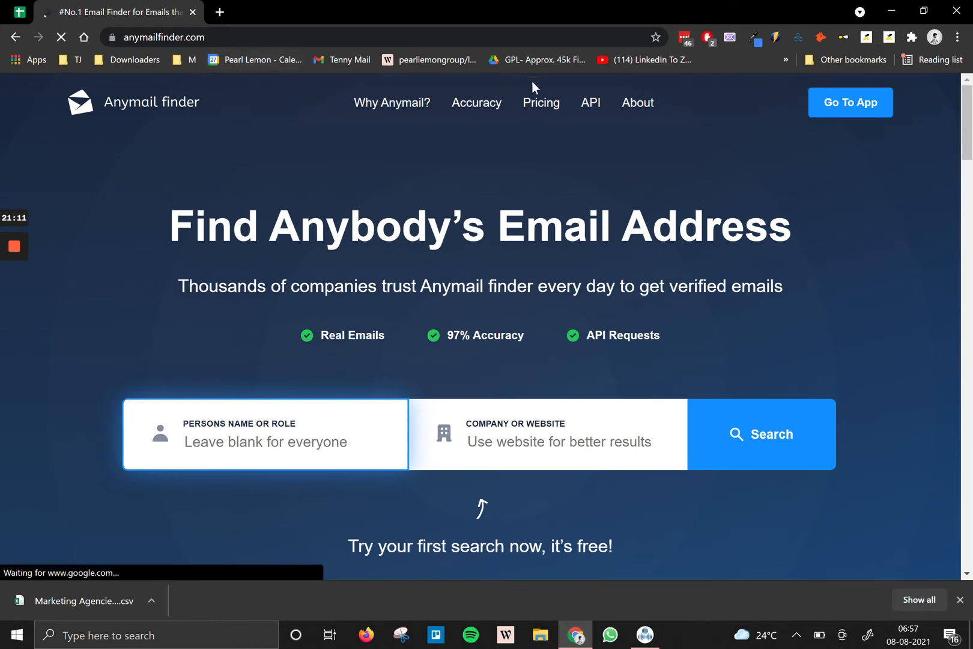
pyautogui.click(235, 37)
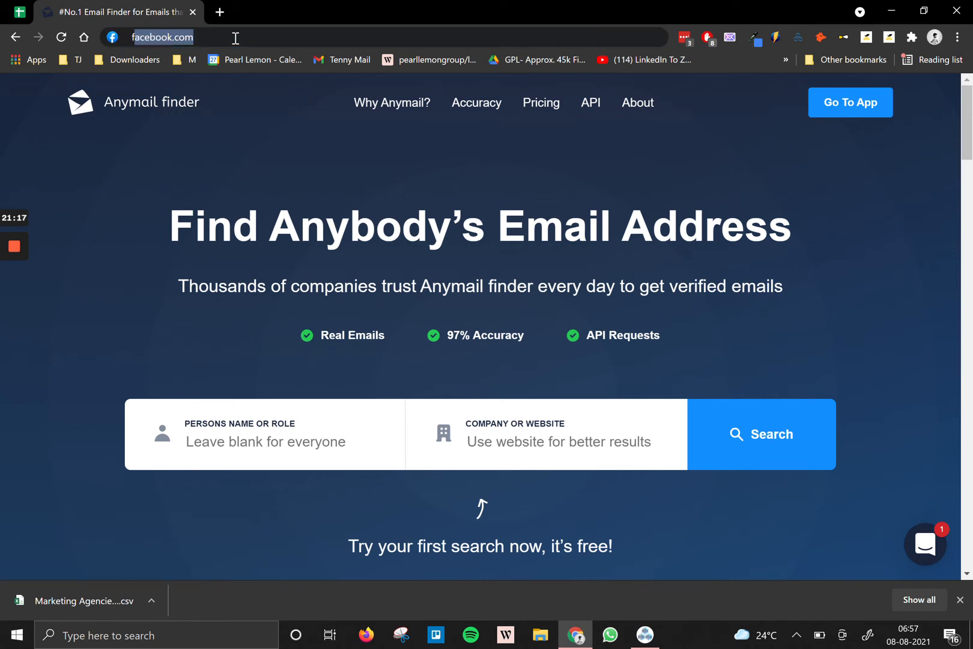
pyautogui.write('find')
pyautogui.press('Return')
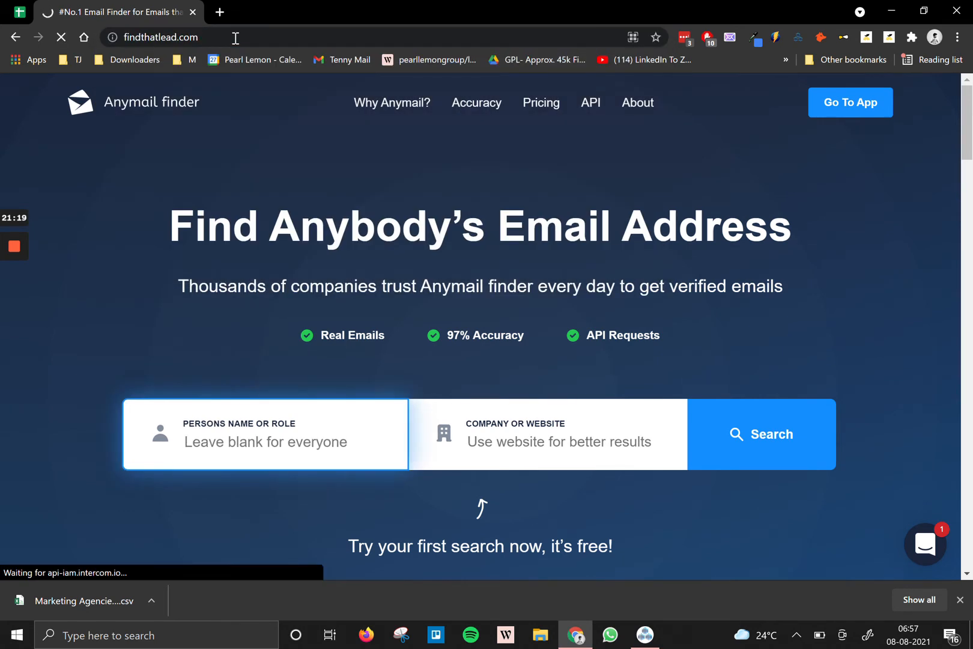
# Open tomba.io in a new tab, then return to the FindThatLead tab.
pyautogui.click(226, 15)
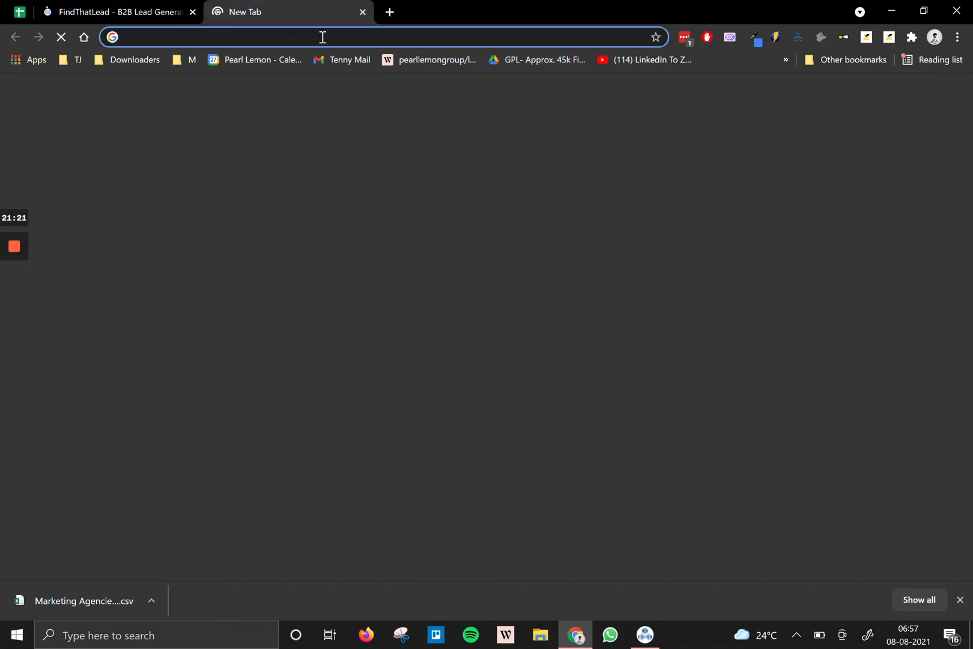
pyautogui.write('to')
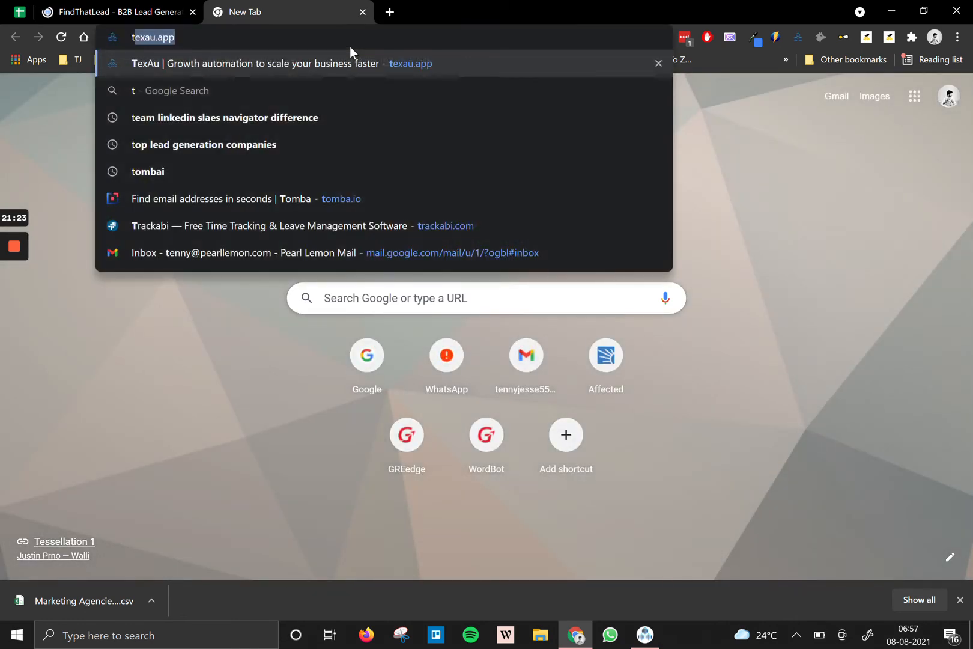
pyautogui.write('mba.io')
pyautogui.press('Return')
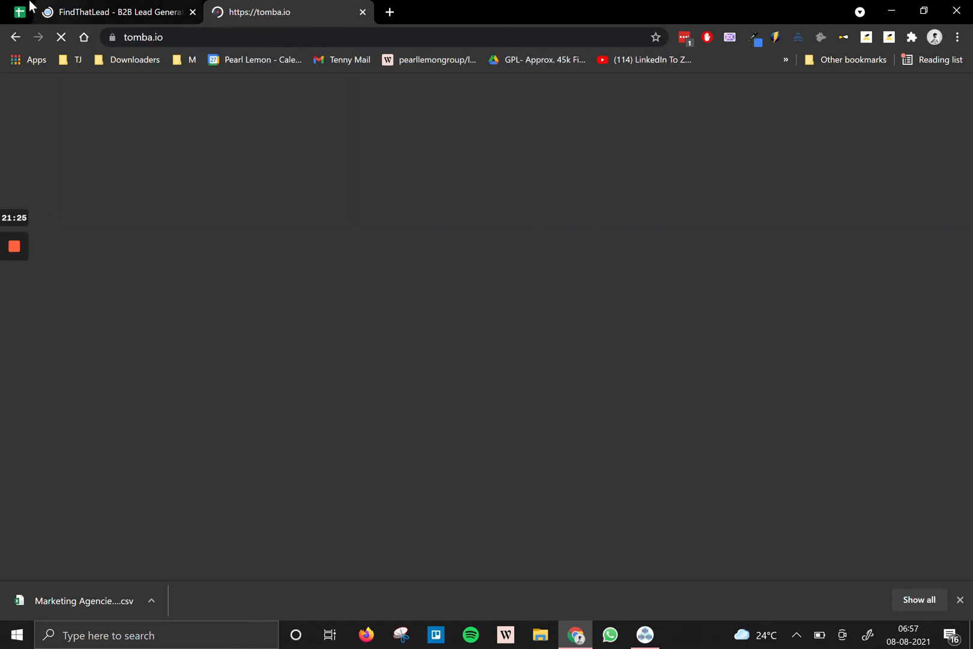
pyautogui.click(72, 8)
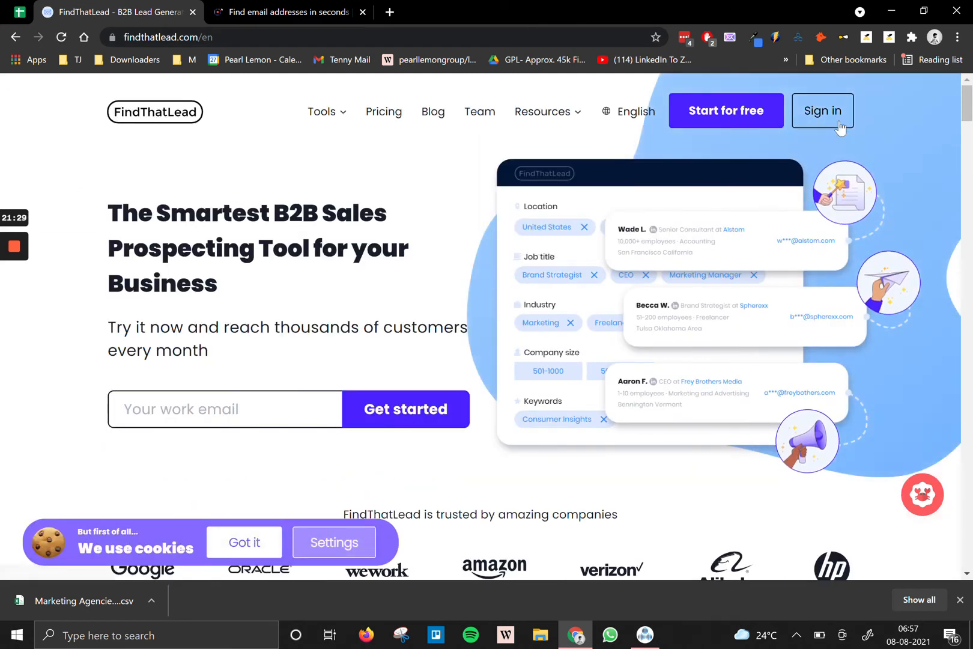
# Sign in to the FindThatLead account.
pyautogui.click(837, 123)
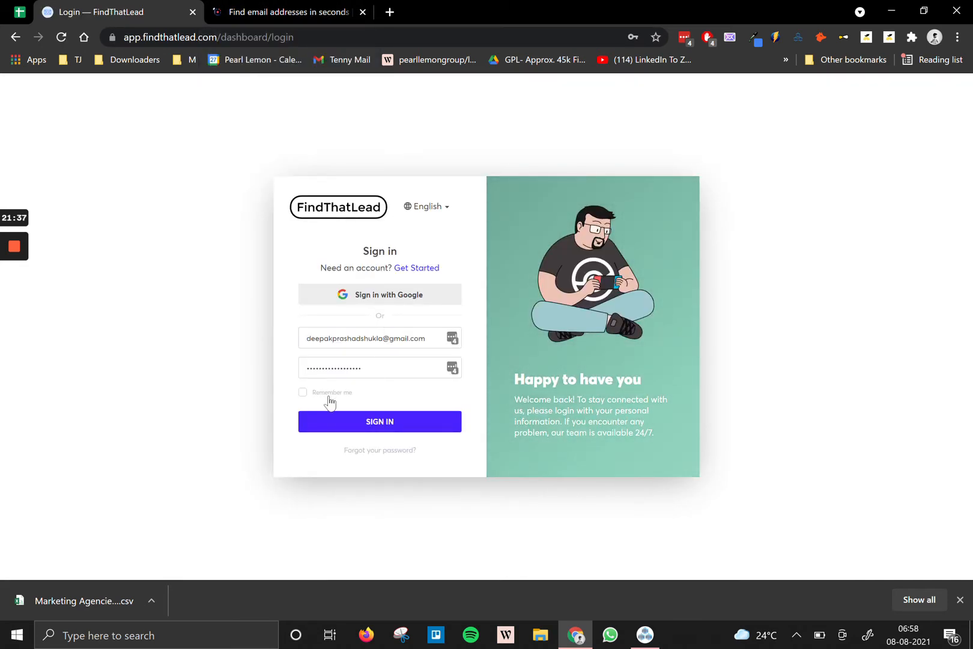
pyautogui.click(357, 424)
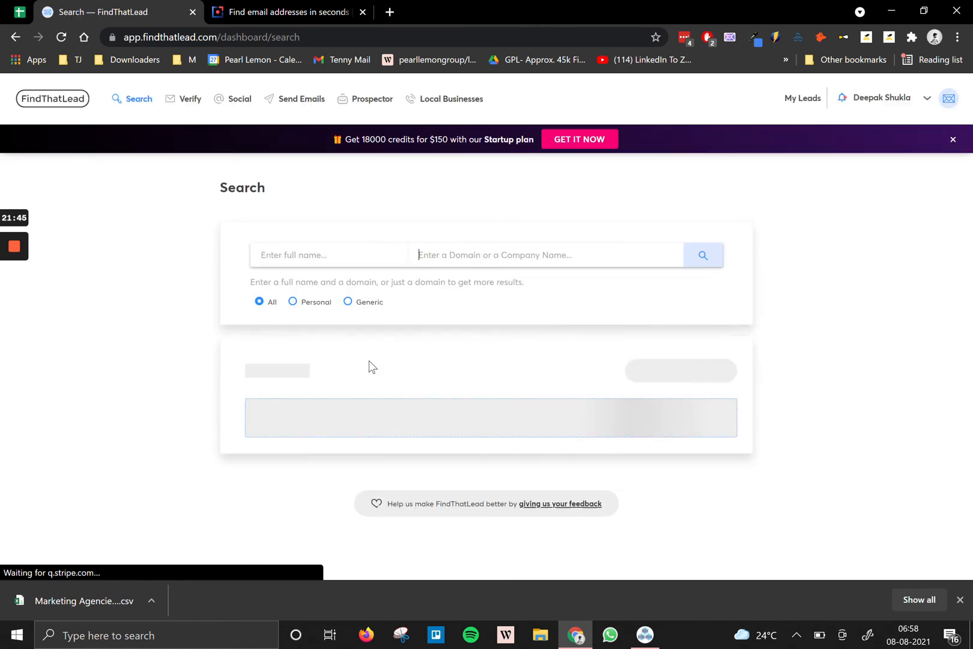
pyautogui.scroll(-4, 370, 366)
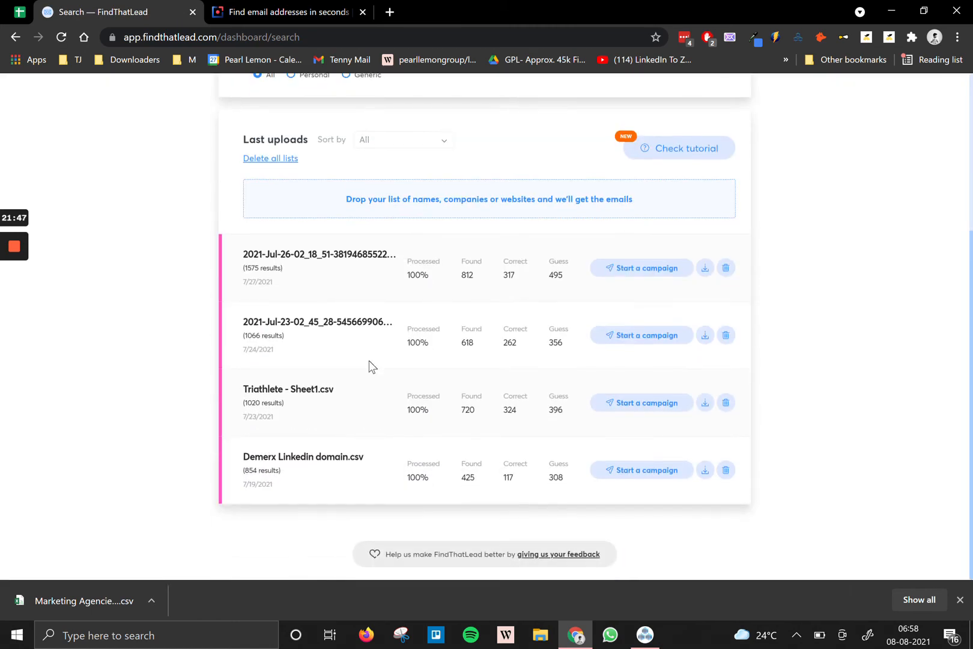
pyautogui.scroll(1, 370, 367)
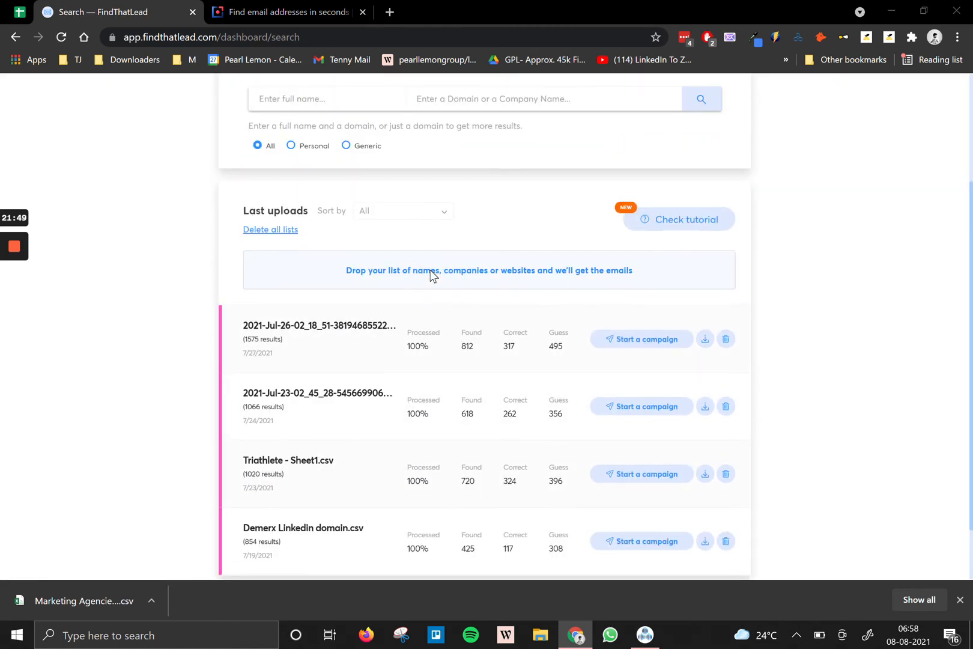
# Upload Marketing Agencies - TESTT.csv from Downloads and map First name to First Name.
pyautogui.click(432, 270)
pyautogui.click(198, 191)
pyautogui.doubleClick(198, 191)
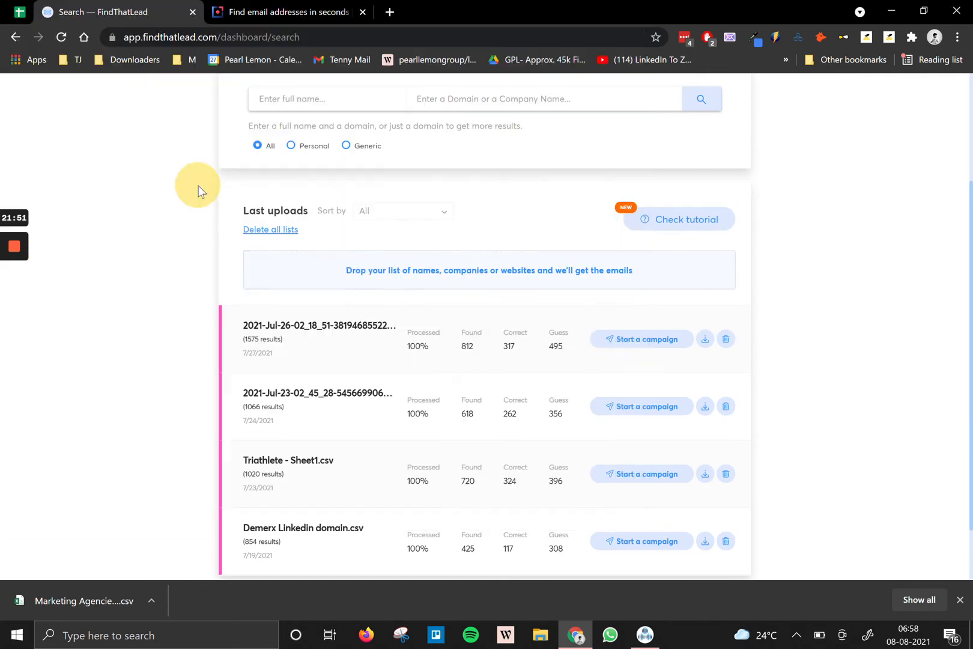
pyautogui.click(419, 303)
pyautogui.click(438, 340)
# Map Last name to Last Name, keep Domain, start generating, and dismiss the list-limit notice.
pyautogui.click(442, 340)
pyautogui.scroll(-1, 439, 367)
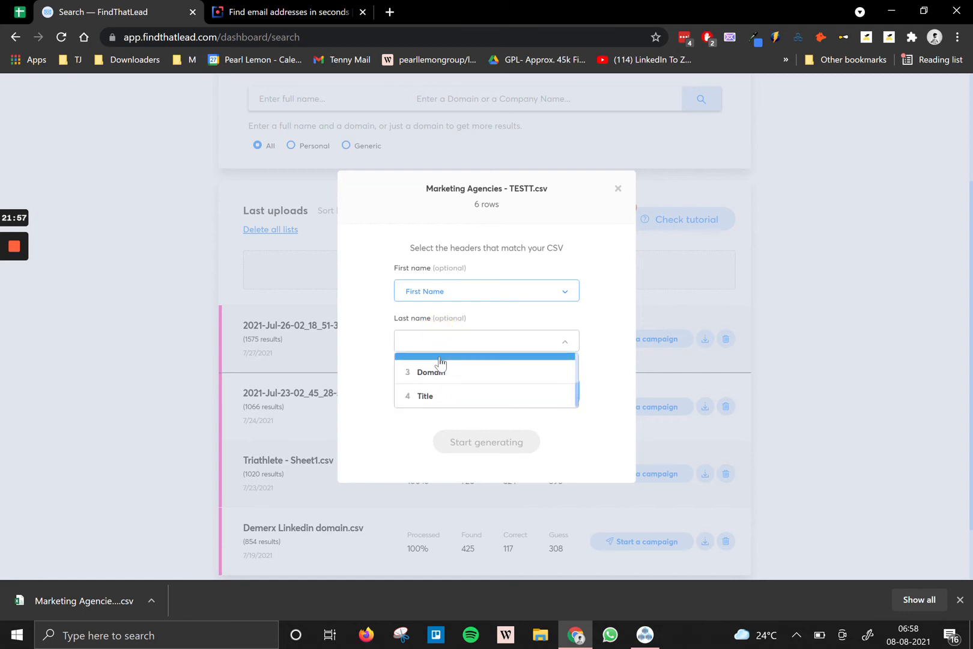
pyautogui.scroll(1, 484, 380)
pyautogui.click(436, 376)
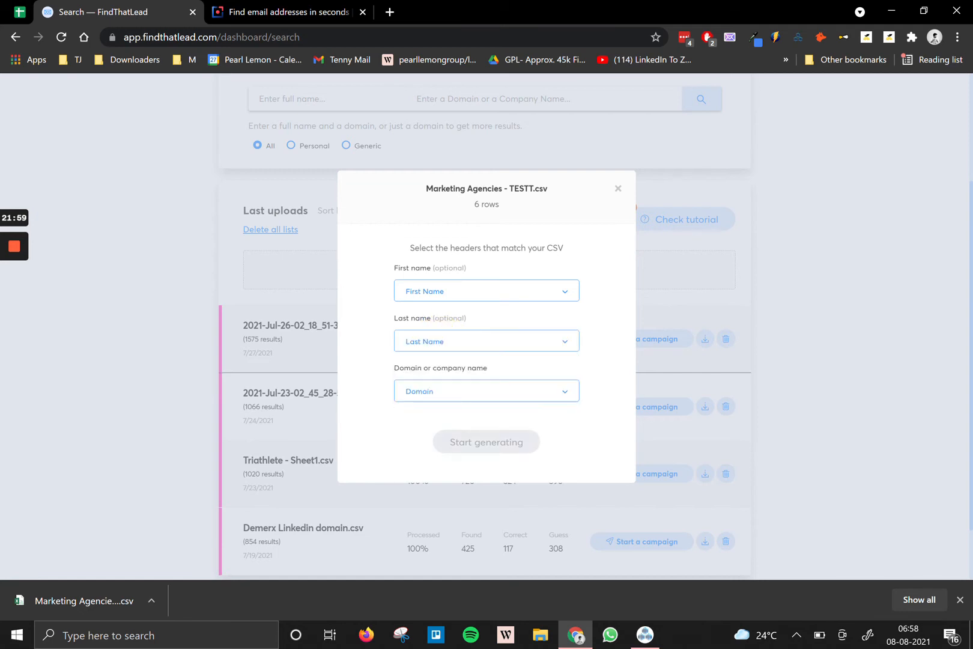
pyautogui.click(481, 391)
pyautogui.scroll(-2, 480, 430)
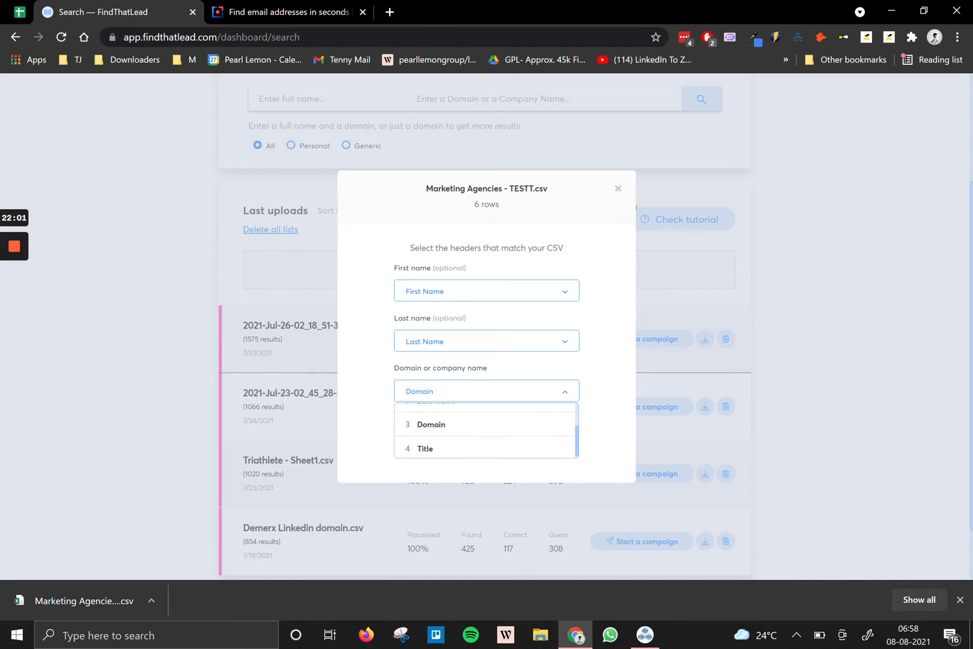
pyautogui.click(517, 422)
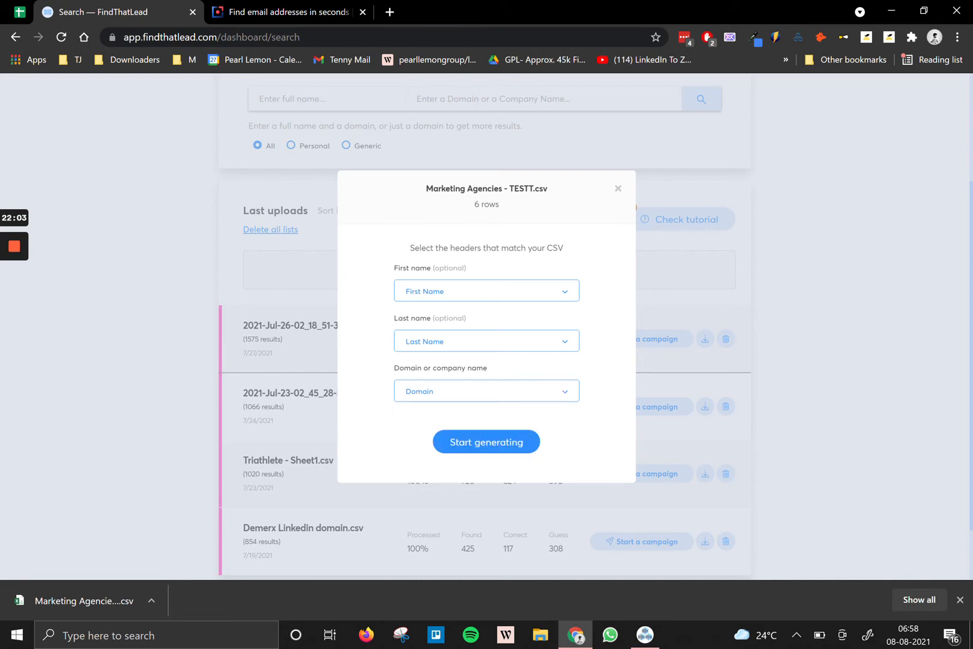
pyautogui.click(514, 451)
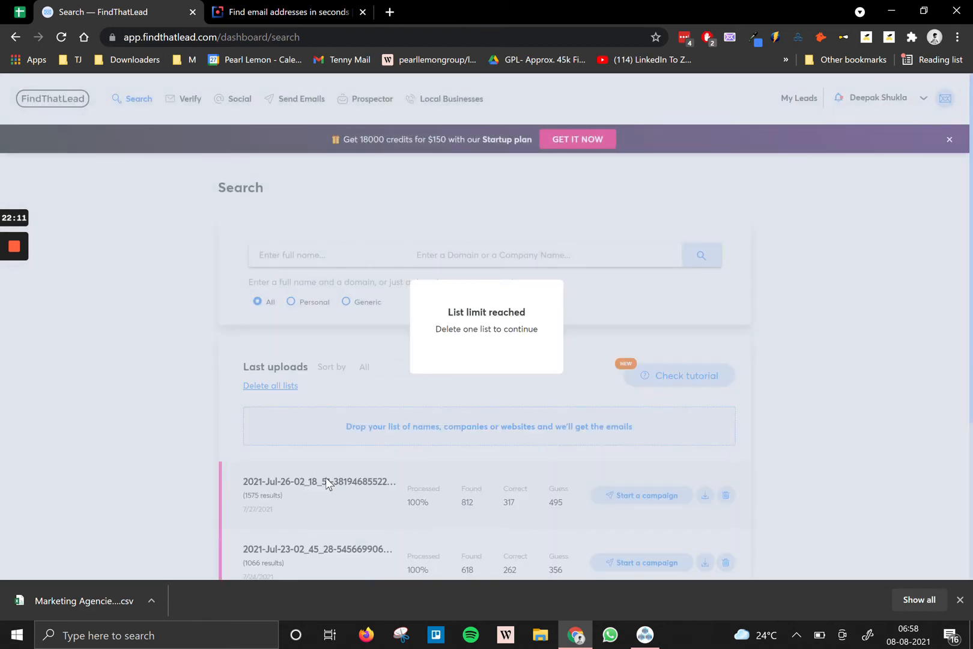
pyautogui.click(487, 394)
# Cancel the file picker for uploading another list.
pyautogui.scroll(-4, 420, 445)
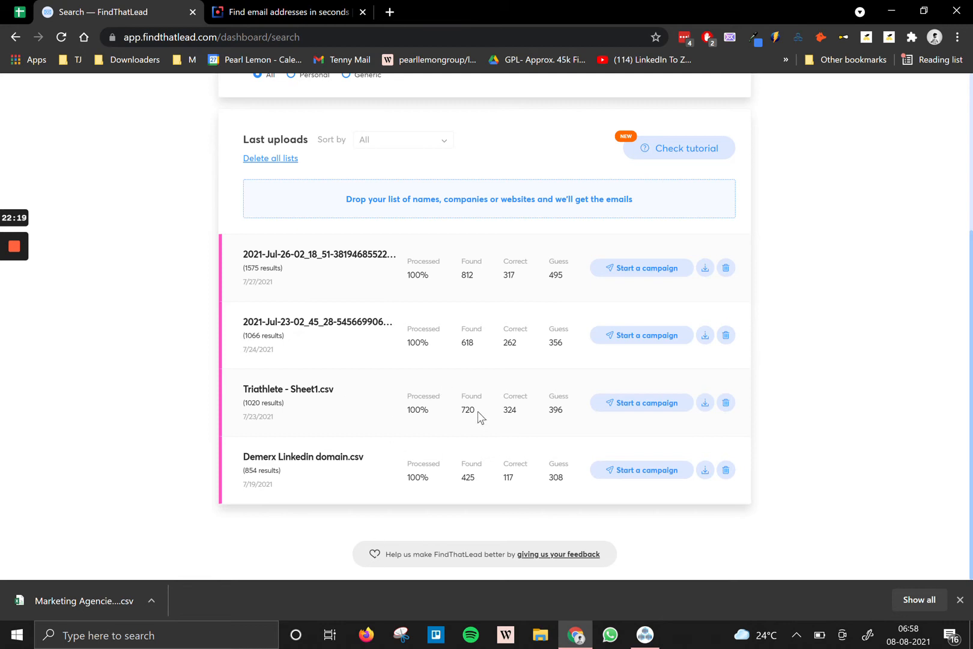
pyautogui.click(466, 210)
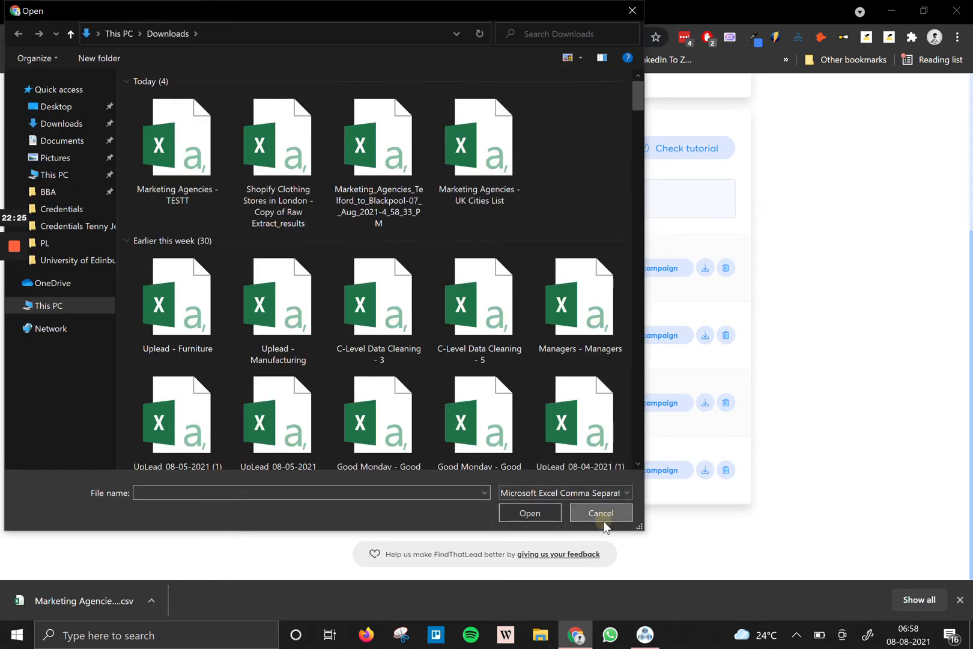
pyautogui.click(601, 516)
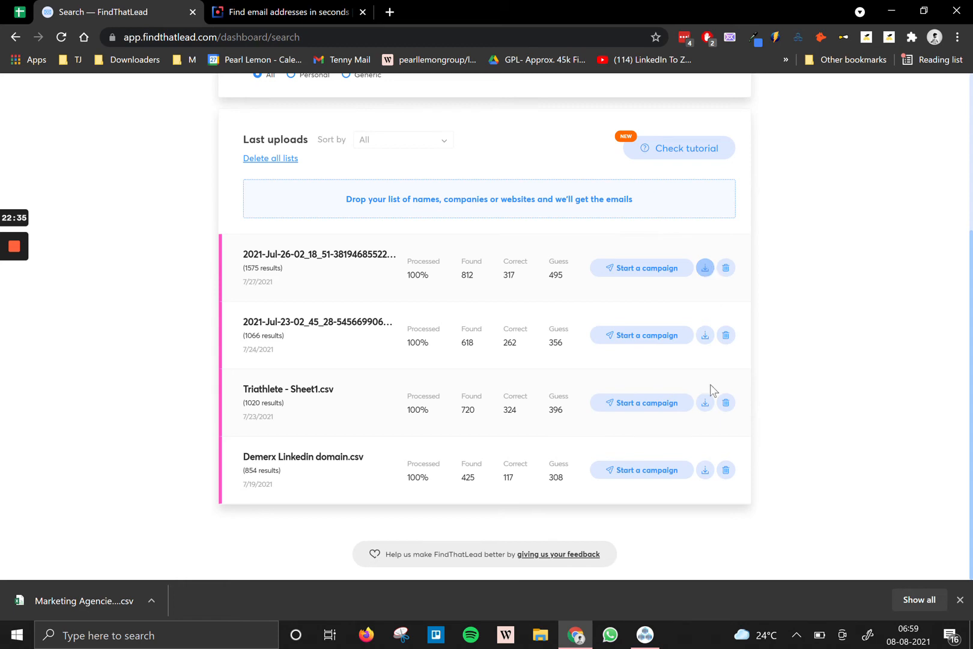
# Download the Demerx Linkedin domain.csv results as CSV and open the file.
pyautogui.click(707, 472)
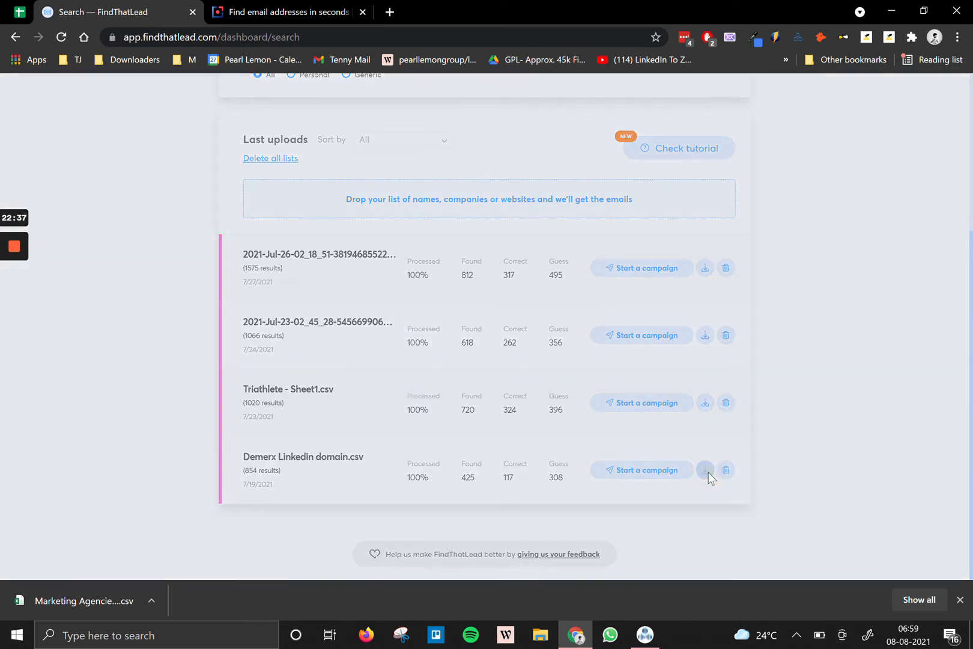
pyautogui.click(496, 336)
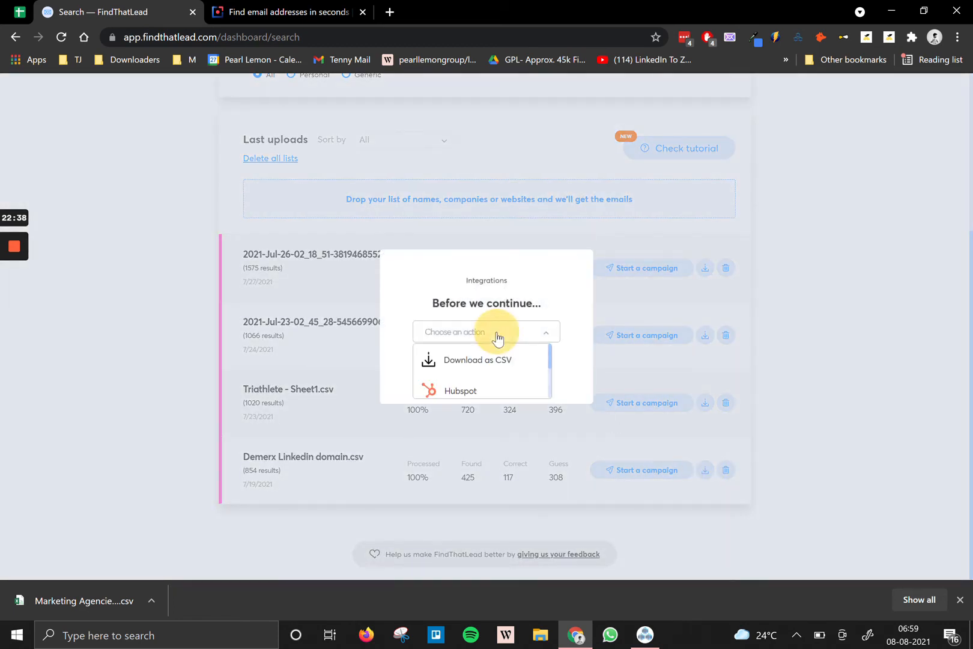
pyautogui.click(484, 374)
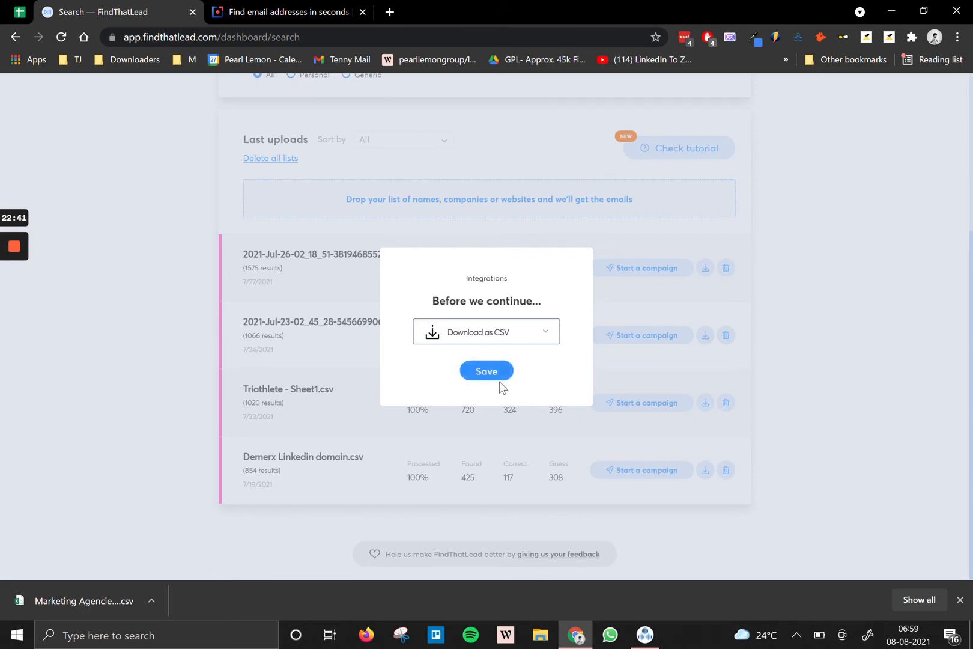
pyautogui.click(495, 371)
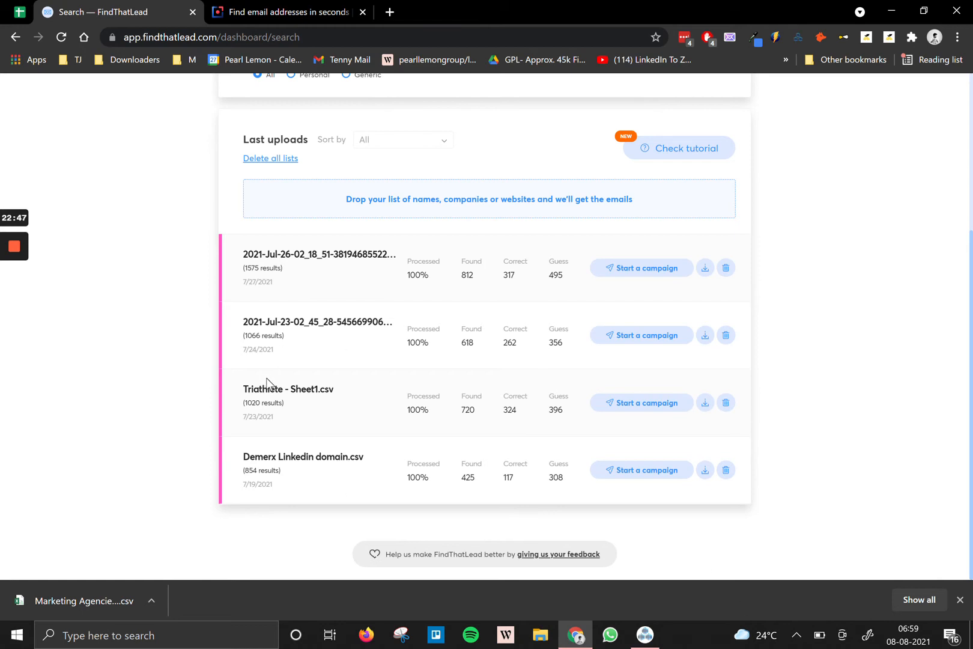
pyautogui.click(707, 465)
# Open the Demerx results in Excel, dismiss the activation notice, and widen columns G and H.
pyautogui.click(95, 599)
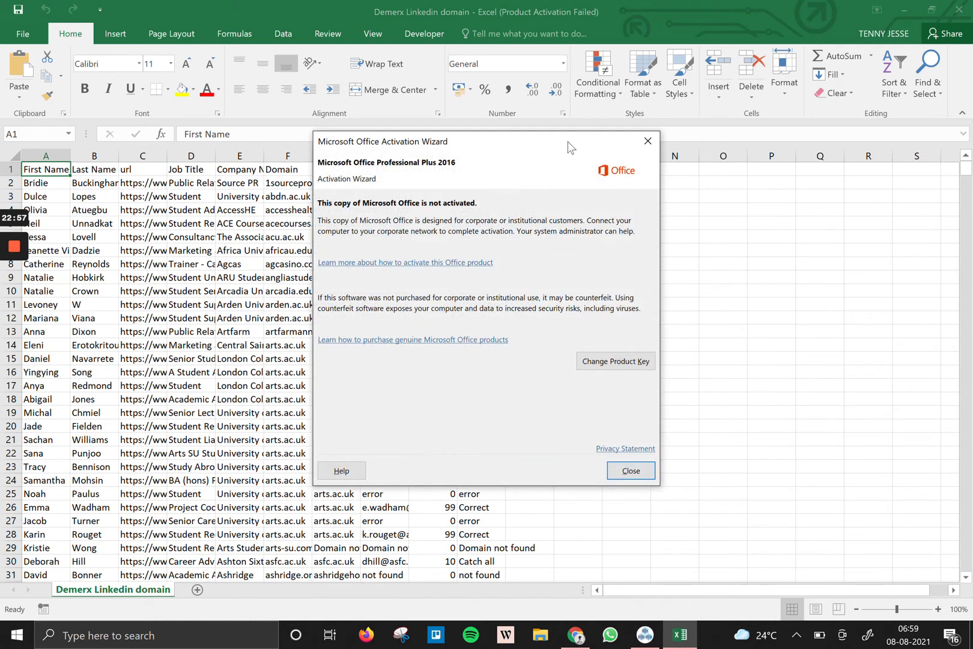
pyautogui.click(648, 138)
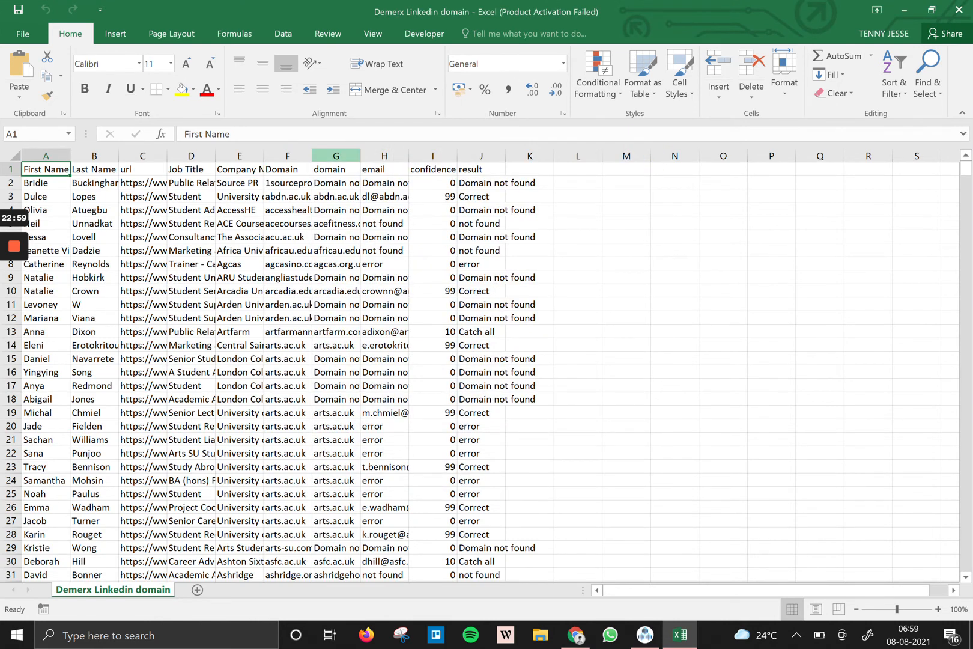
pyautogui.moveTo(360, 156); pyautogui.dragTo(376, 155)
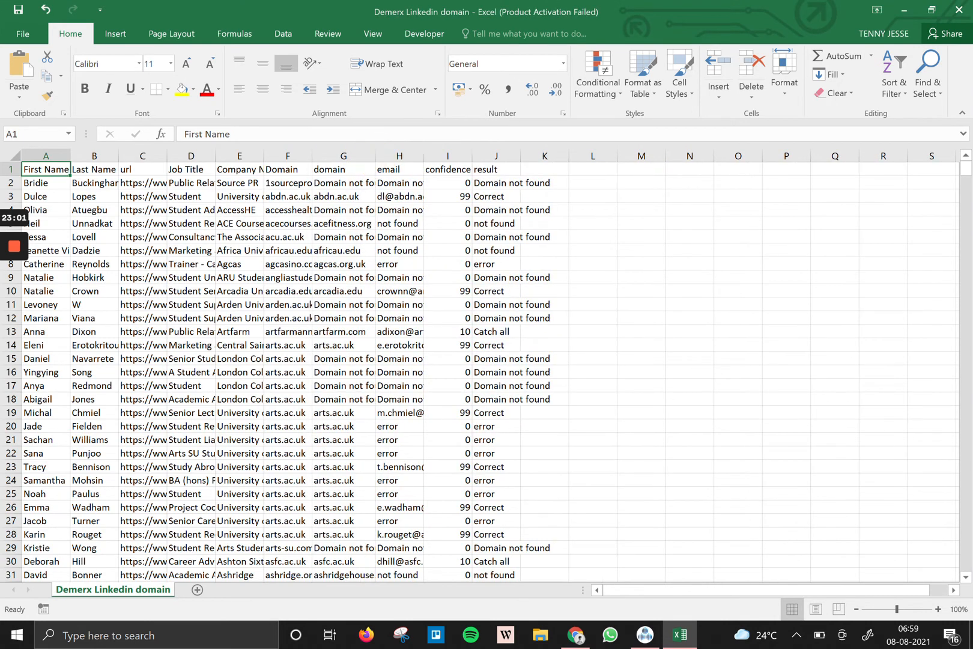
pyautogui.click(447, 169)
pyautogui.moveTo(449, 169); pyautogui.dragTo(547, 183)
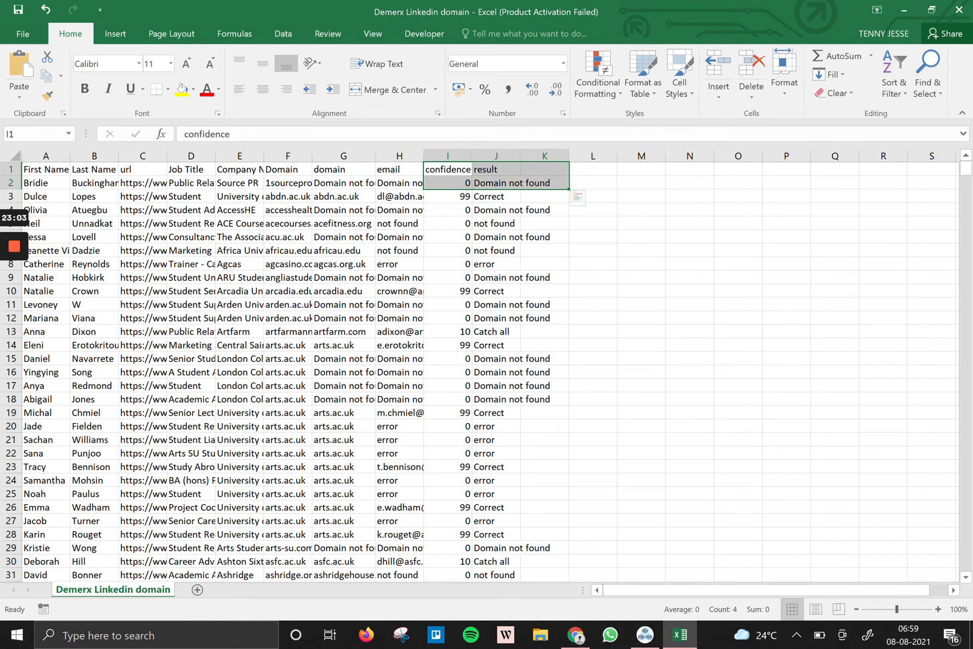
pyautogui.moveTo(423, 155); pyautogui.dragTo(501, 155)
pyautogui.click(440, 157)
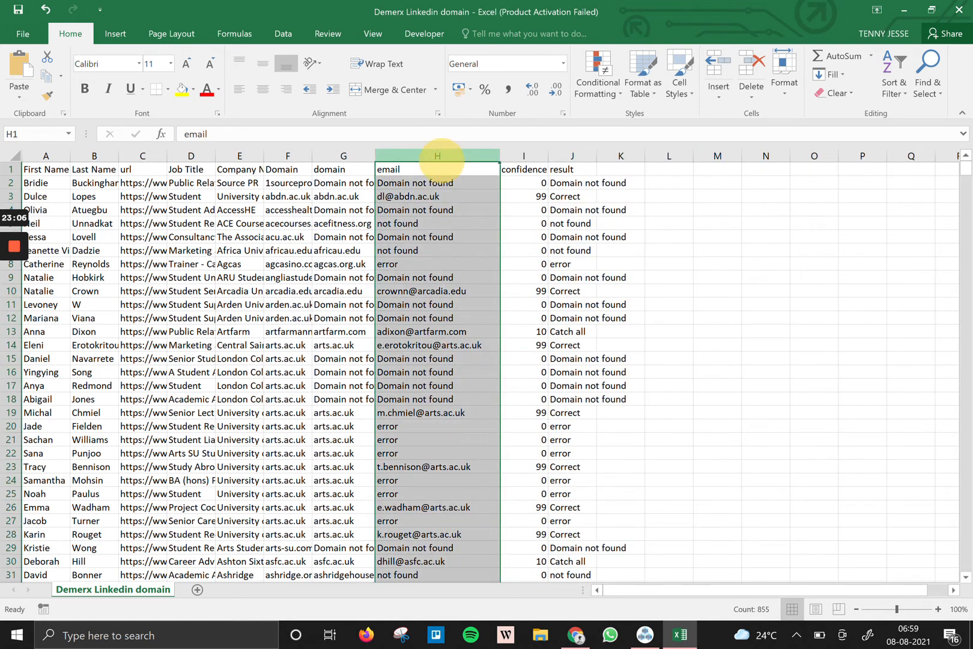
# Filter email column H to 'not found' entries, clear them, and remove the filter.
pyautogui.click(283, 34)
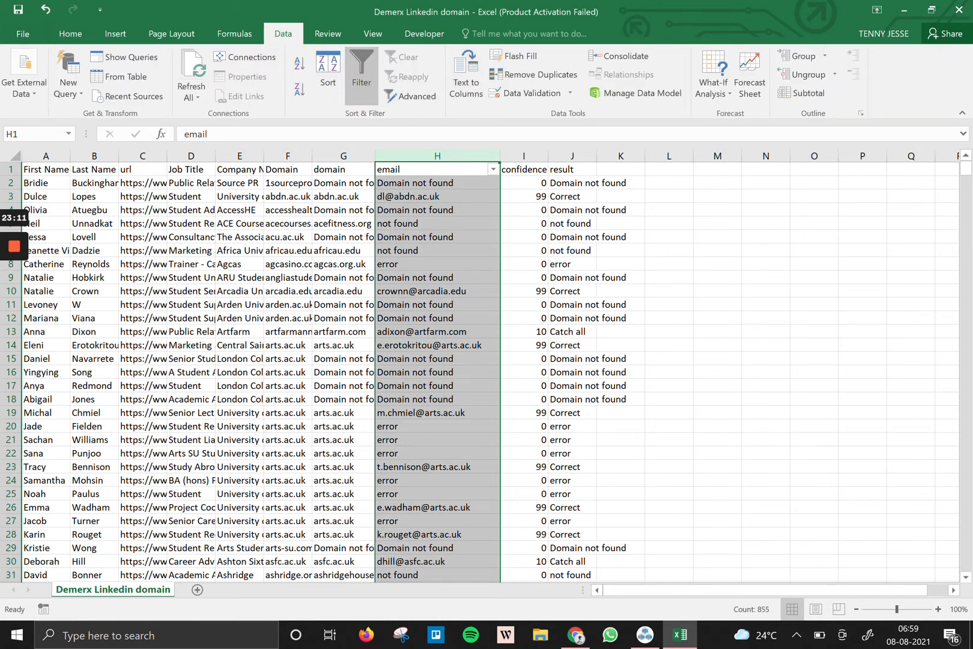
pyautogui.click(493, 169)
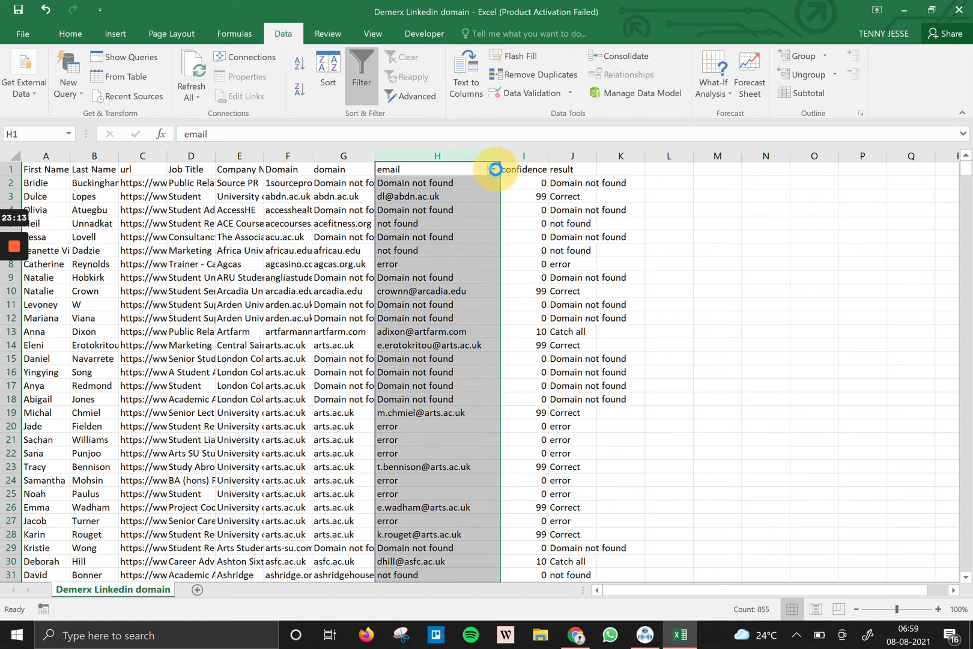
pyautogui.click(384, 292)
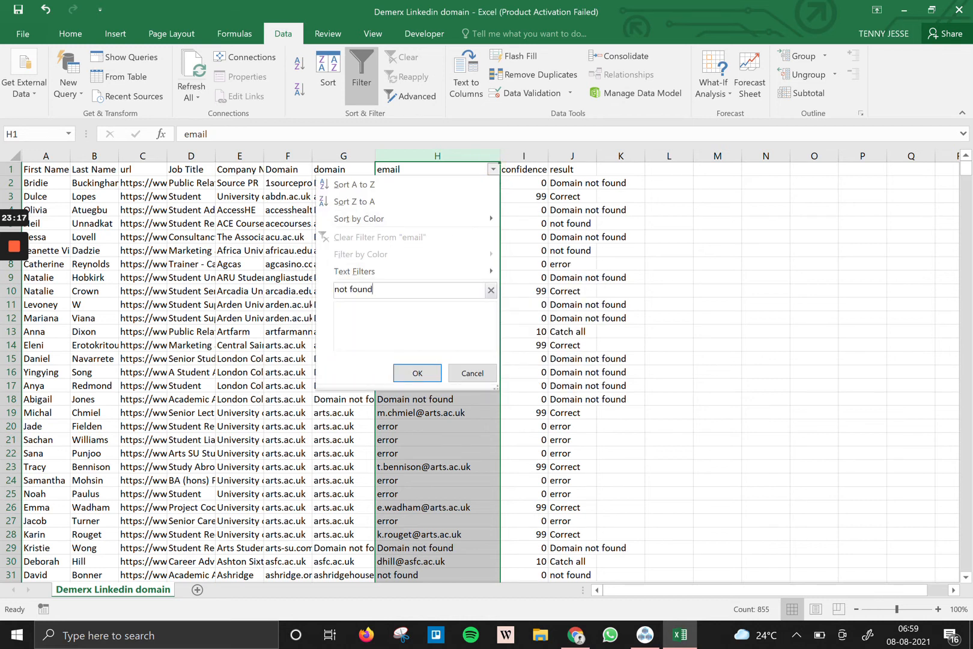
pyautogui.press('Return')
pyautogui.click(427, 183)
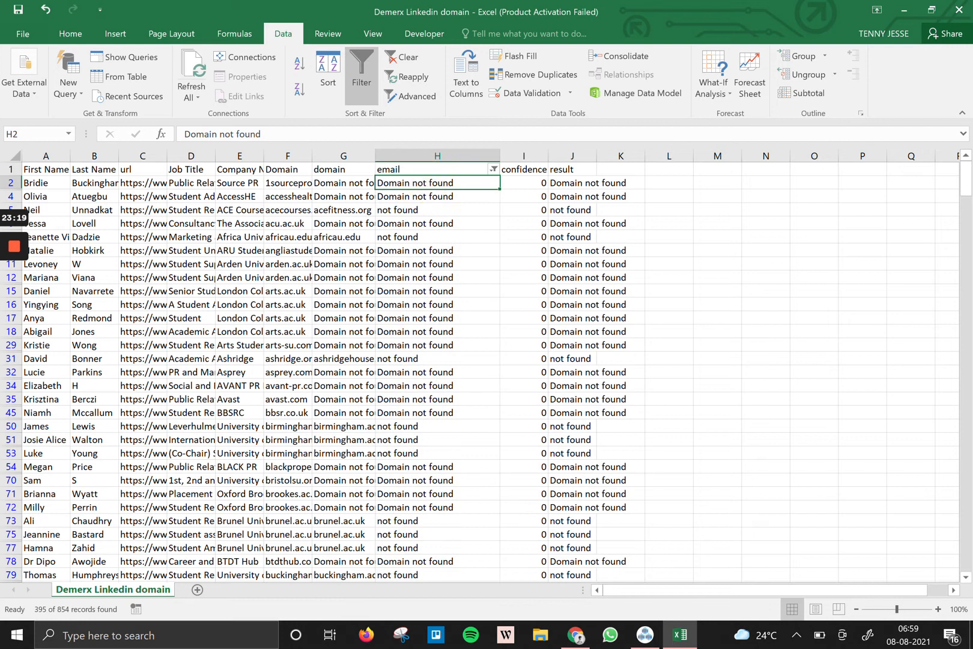
pyautogui.hotkey('ctrl', 'shift', 'Down')
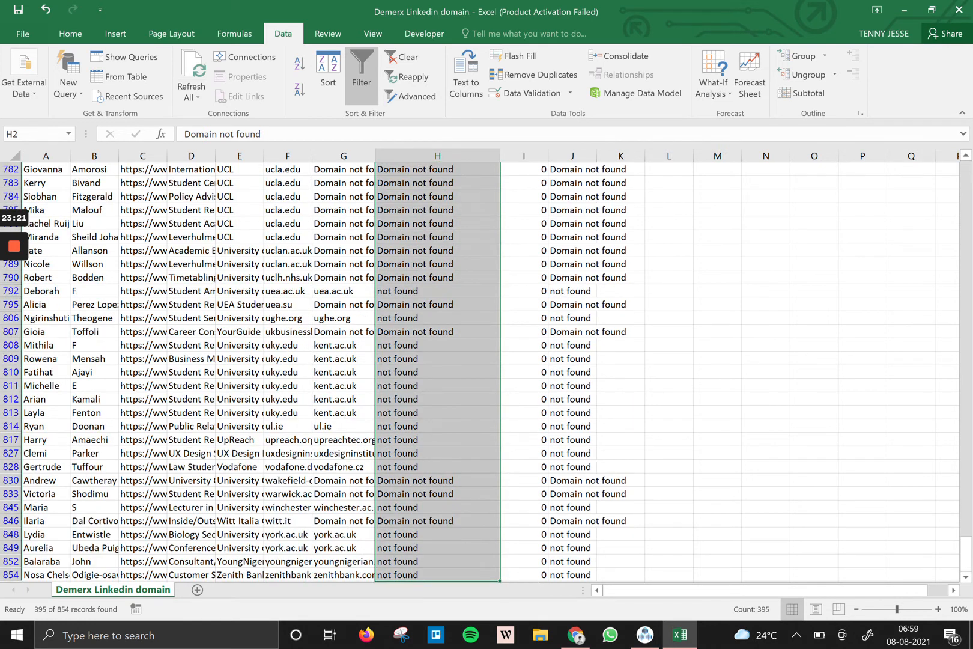
pyautogui.press('Delete')
pyautogui.click(361, 89)
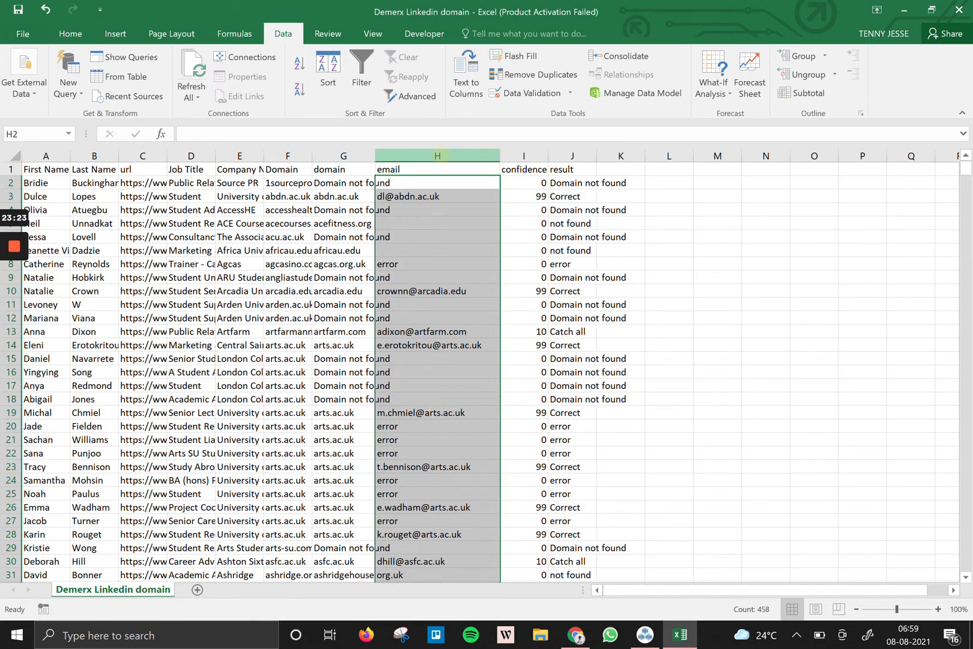
pyautogui.click(438, 156)
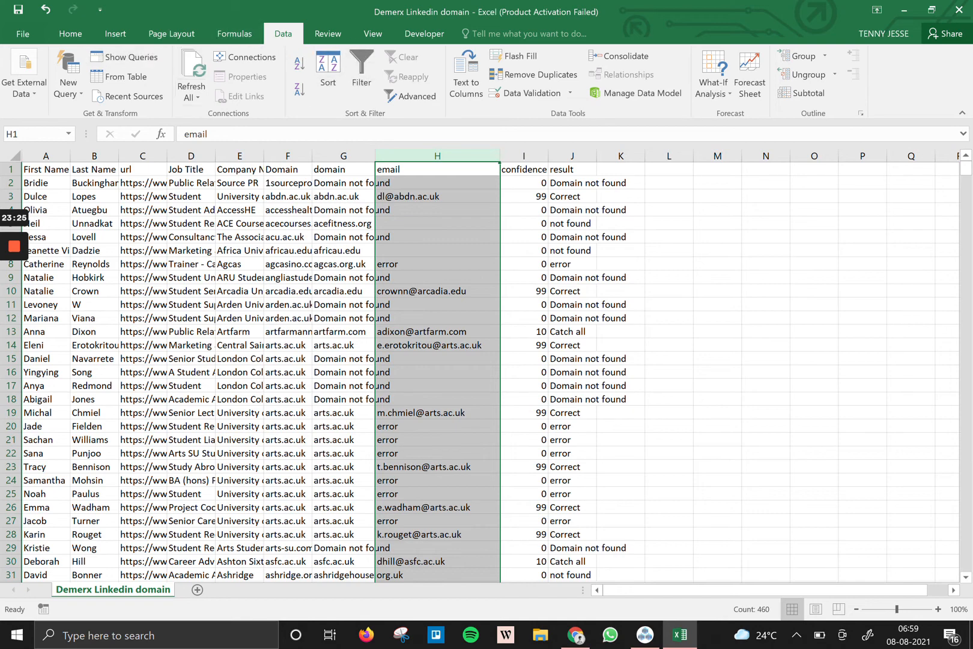
# Turn filtering back on and filter column H to show only 'error' rows.
pyautogui.scroll(-20, 482, 372)
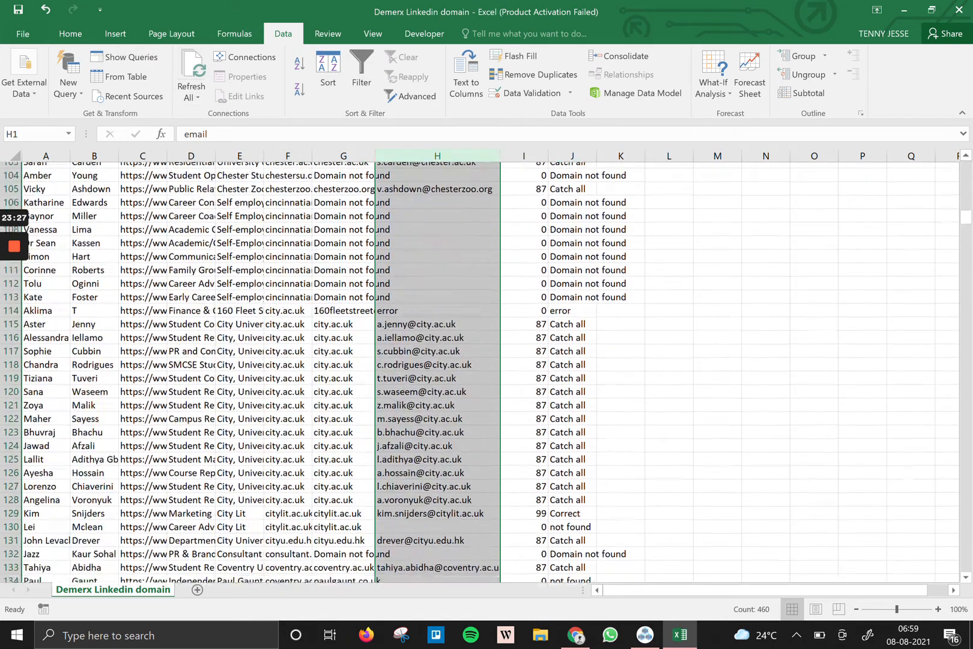
pyautogui.scroll(-20, 482, 373)
pyautogui.scroll(-20, 480, 373)
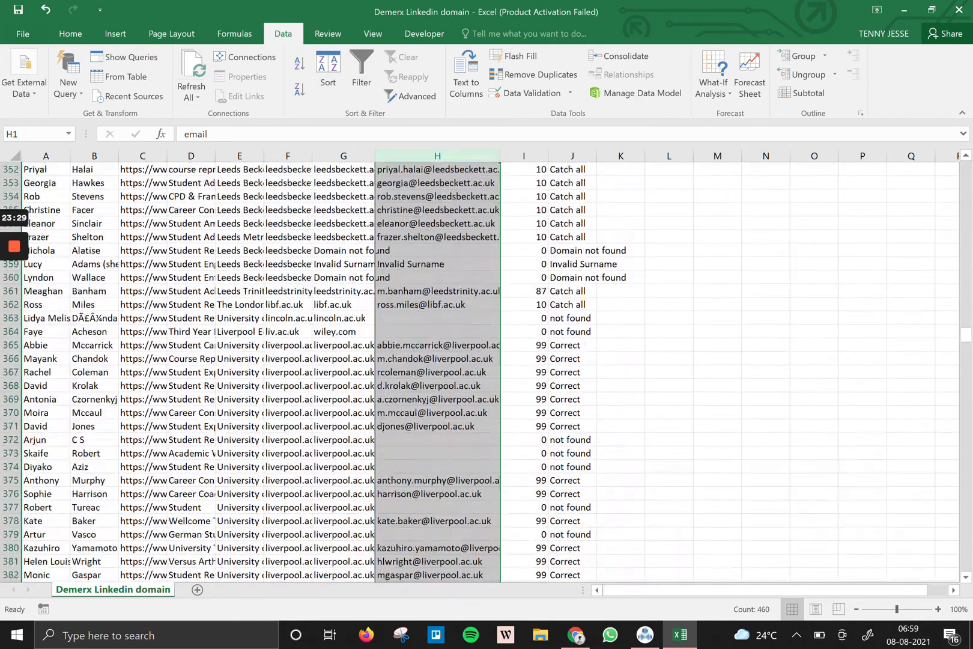
pyautogui.scroll(3, 420, 300)
pyautogui.click(360, 66)
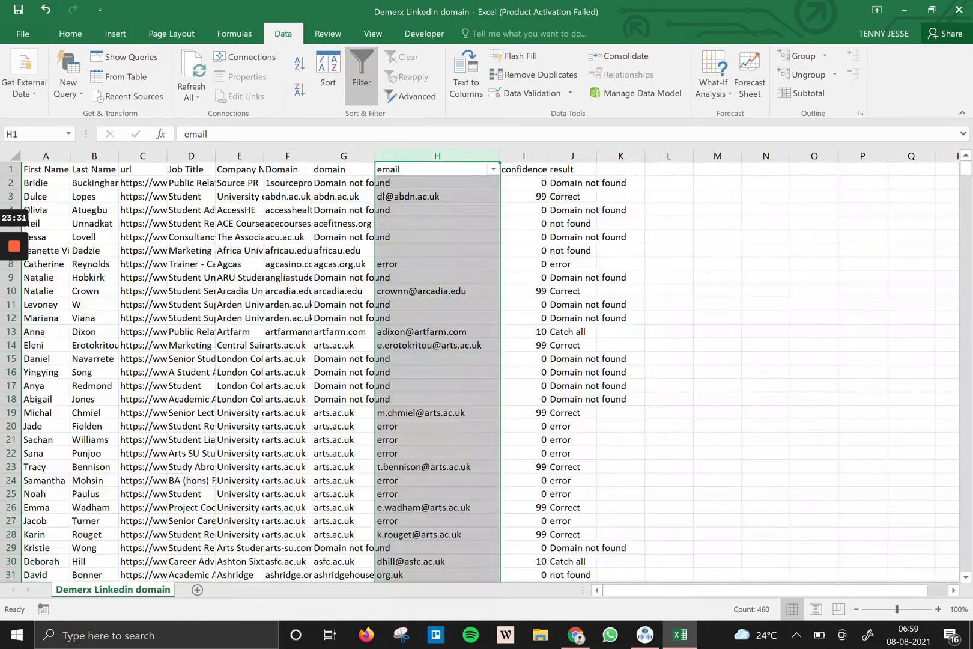
pyautogui.click(492, 169)
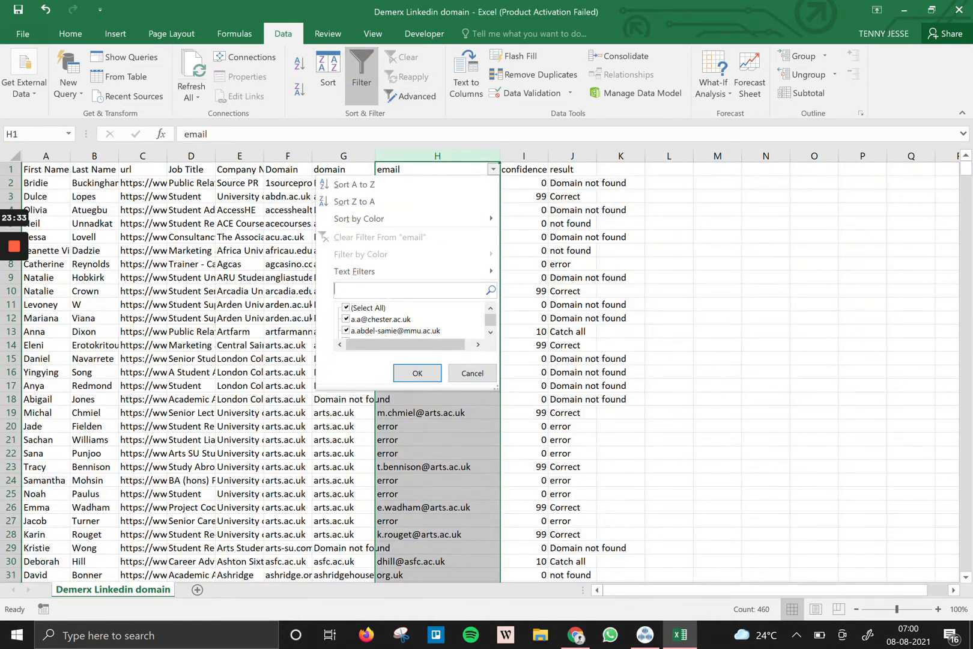
pyautogui.write('error')
pyautogui.press('Return')
# Clear all visible 'error' cells in column H, then remove the filter.
pyautogui.moveTo(415, 182); pyautogui.dragTo(413, 560)
pyautogui.press('BackSpace')
pyautogui.click(754, 352)
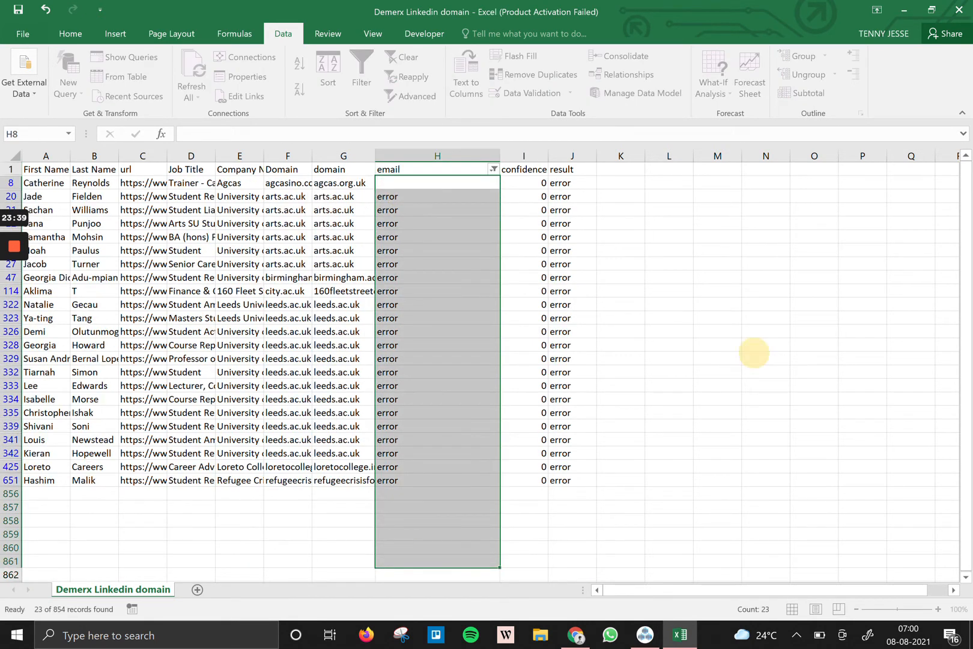
pyautogui.moveTo(423, 183); pyautogui.dragTo(458, 570)
pyautogui.press('Delete')
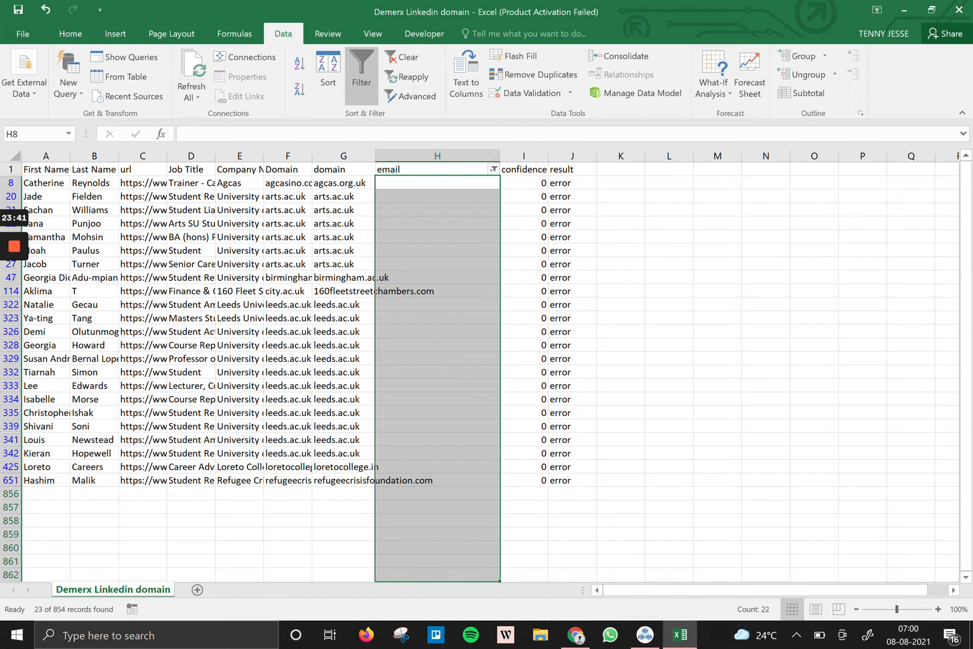
pyautogui.click(362, 75)
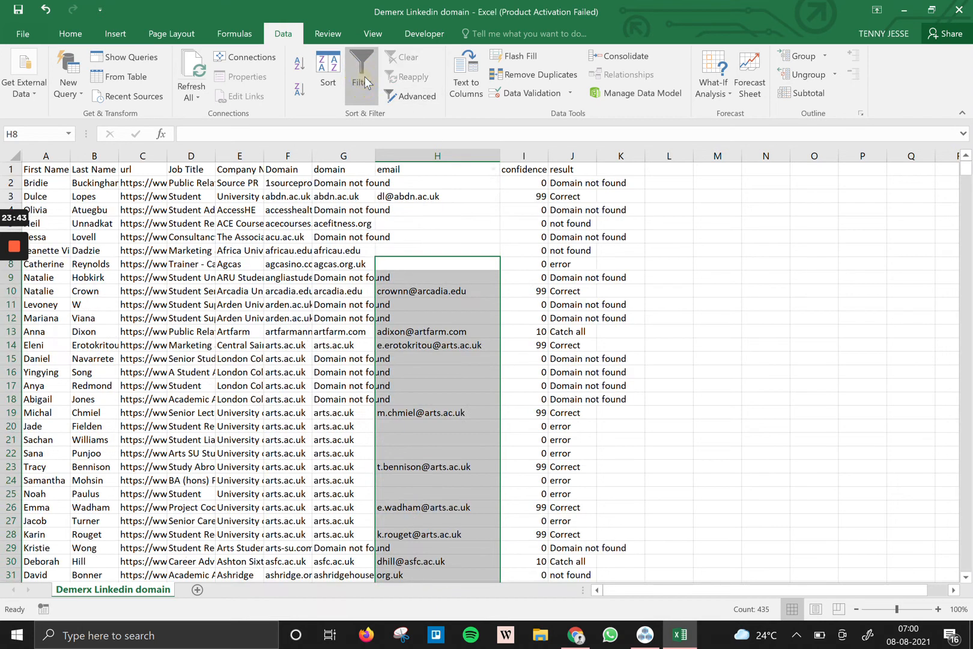
# Select all blank email cells with Go To Special and delete their sheet rows.
pyautogui.click(70, 33)
pyautogui.click(927, 75)
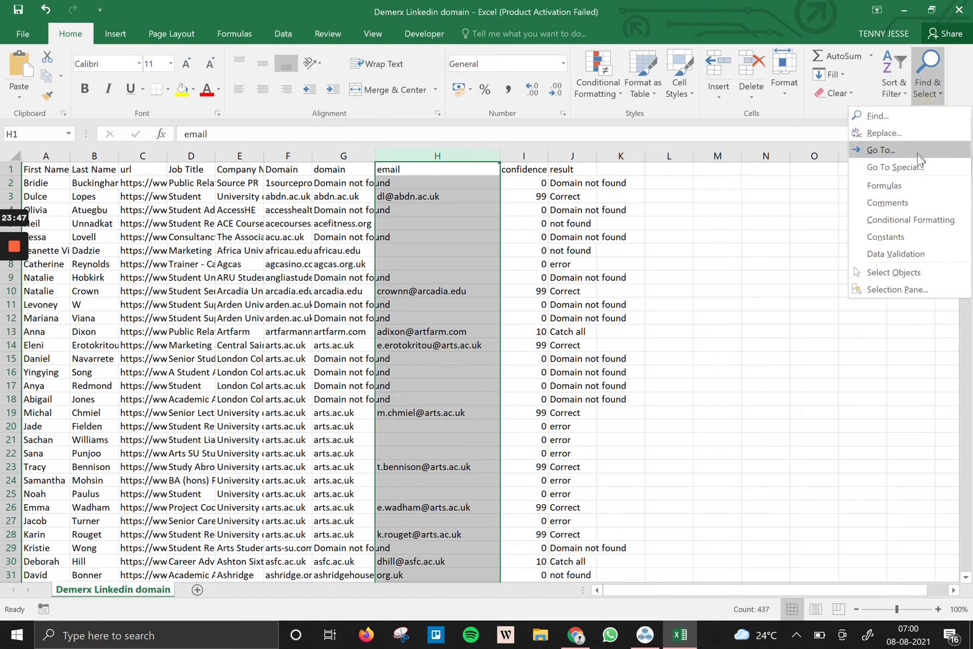
pyautogui.click(895, 167)
pyautogui.click(430, 327)
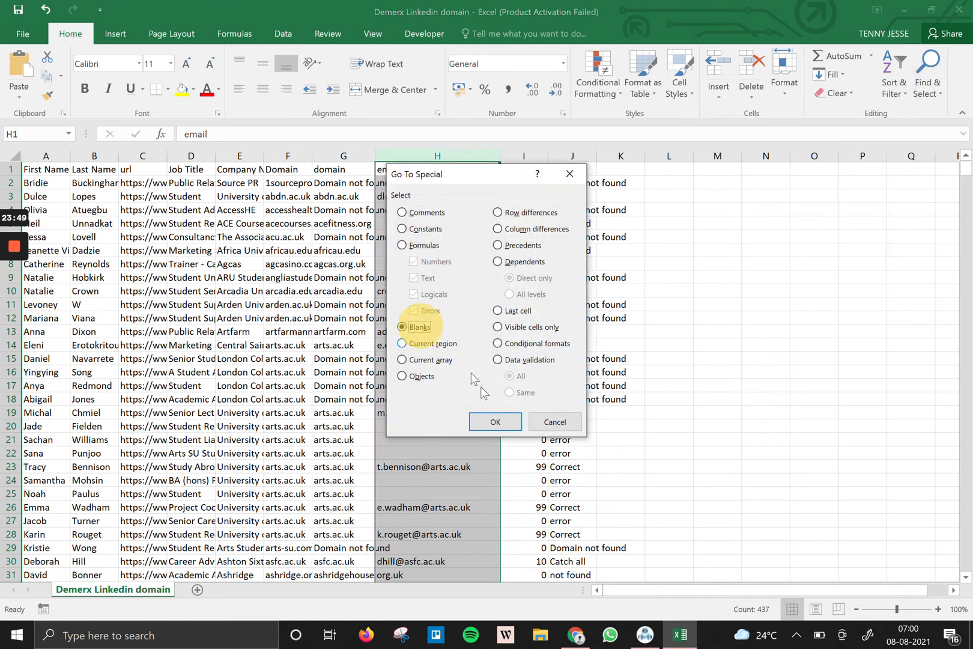
pyautogui.click(495, 422)
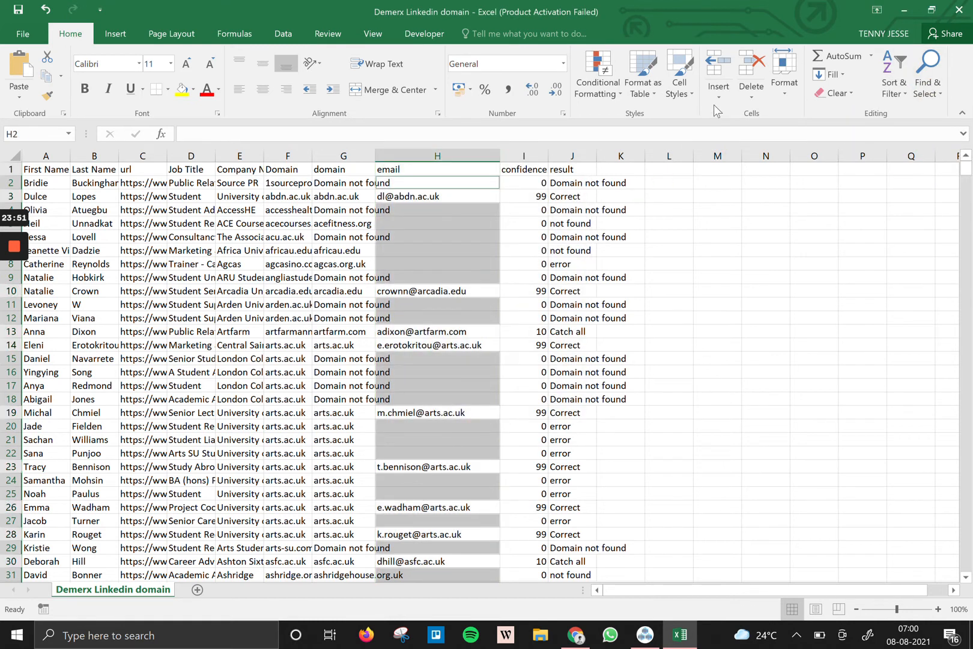
pyautogui.click(751, 95)
pyautogui.click(764, 136)
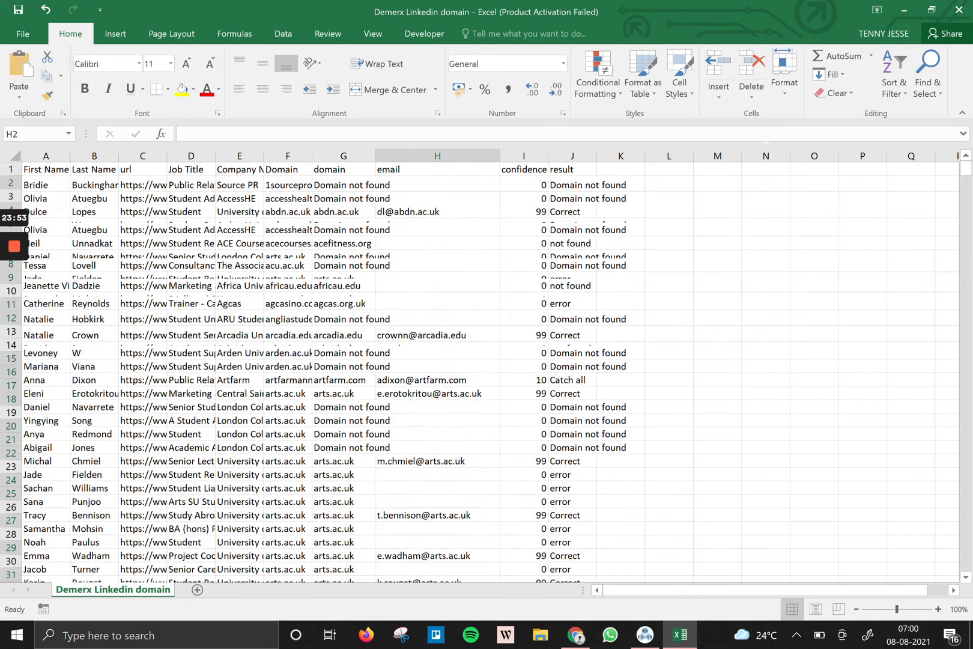
# Check the remaining email column, then close the workbook choosing to save changes.
pyautogui.click(761, 338)
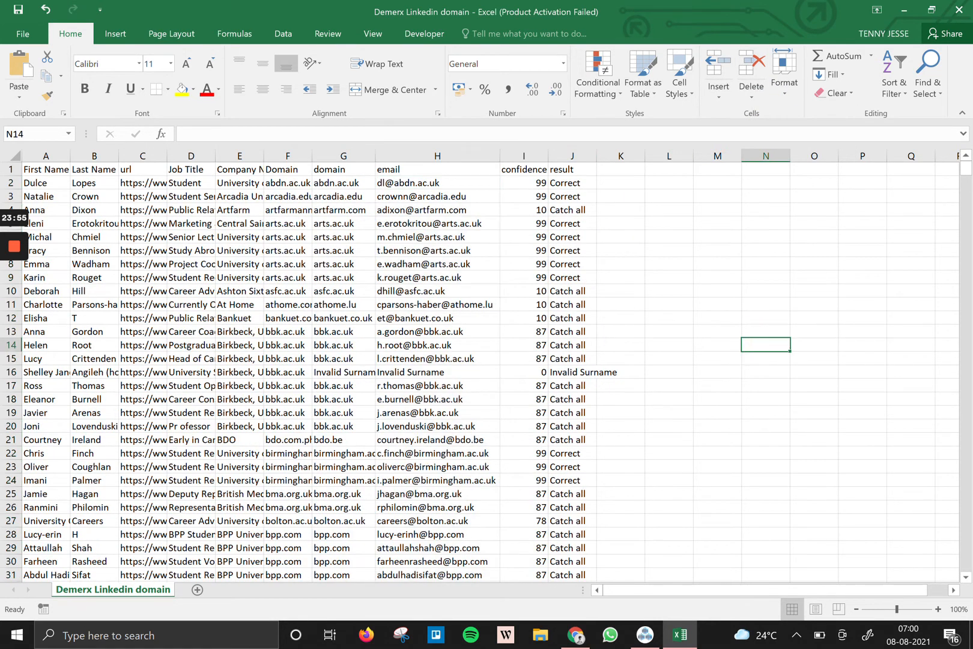
pyautogui.click(437, 155)
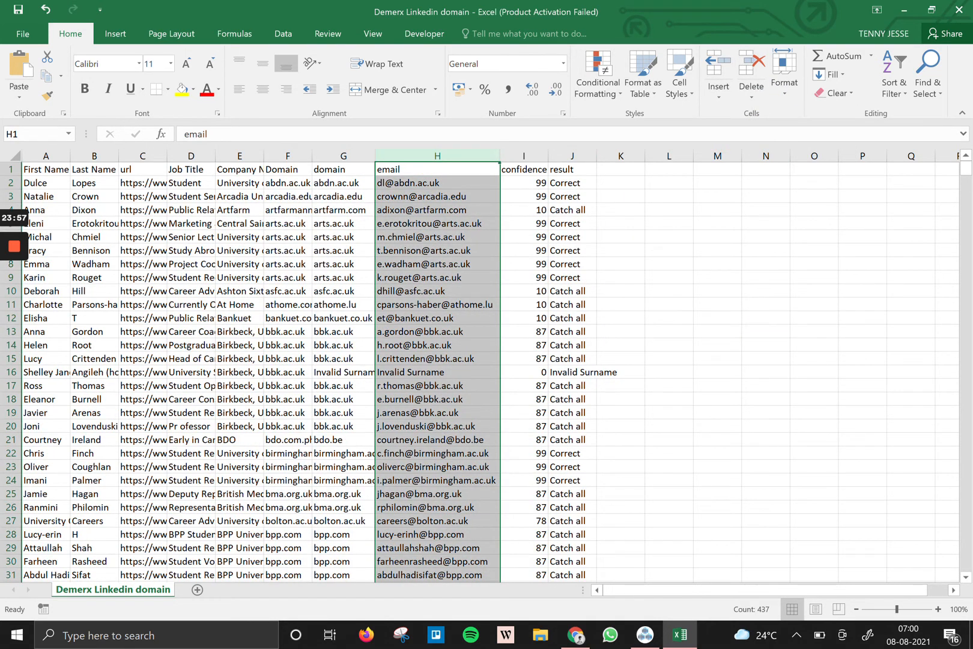
pyautogui.scroll(-2, 490, 373)
pyautogui.scroll(2, 490, 372)
pyautogui.click(961, 9)
pyautogui.click(430, 337)
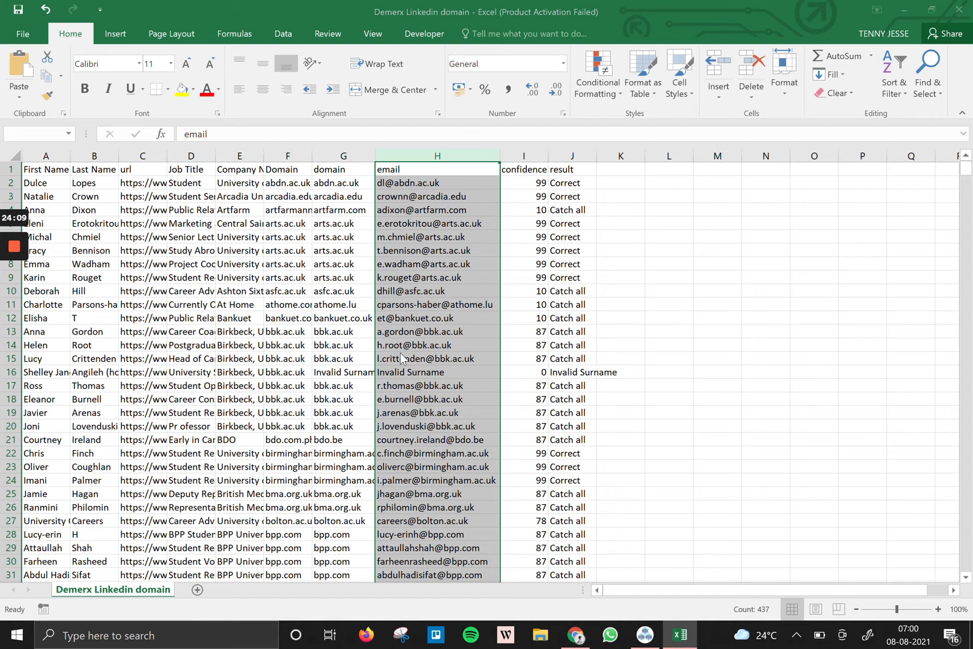
# Save the Demerx sheet as CSV, replacing the existing file and keeping CSV format.
pyautogui.click(316, 301)
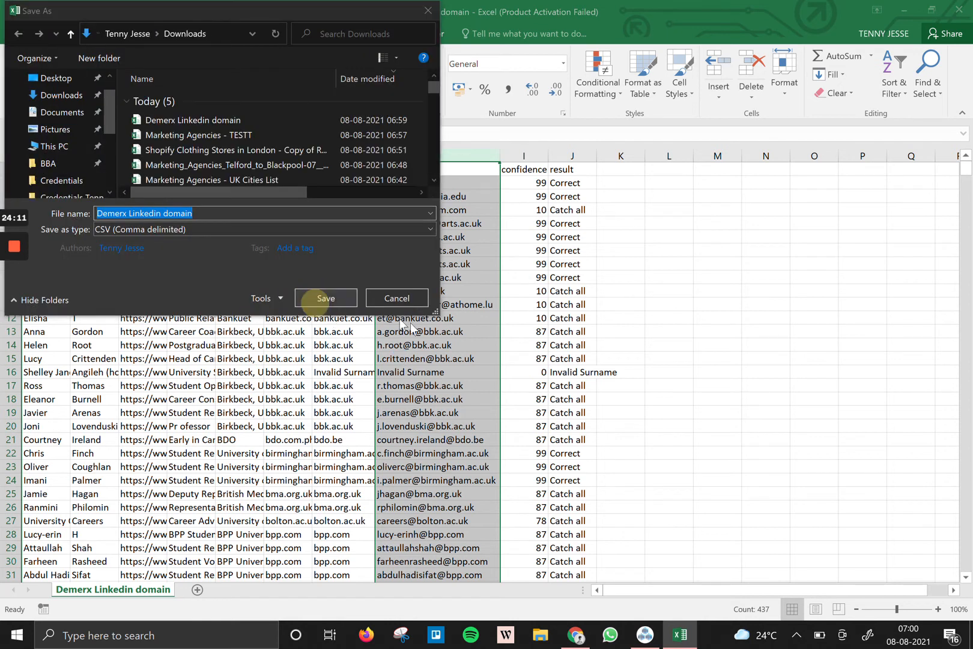
pyautogui.click(522, 323)
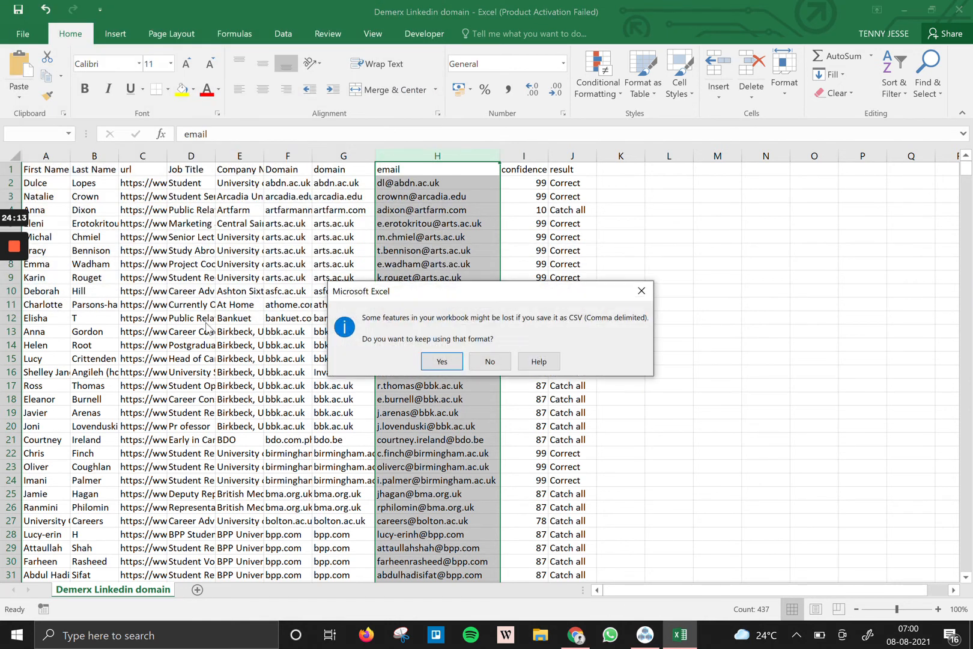
pyautogui.moveTo(13, 255)
pyautogui.click(12, 303)
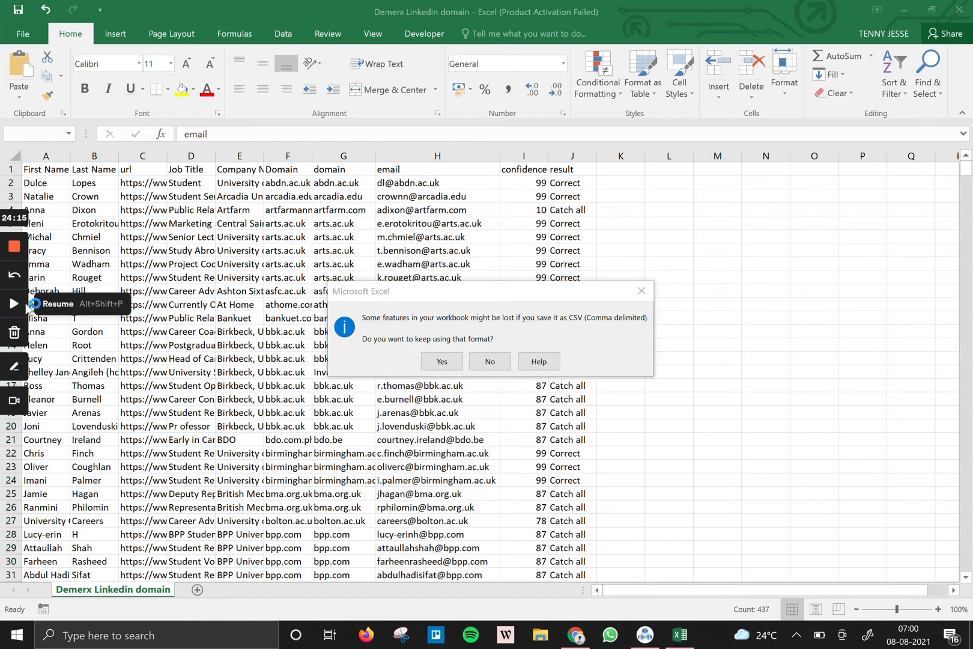
pyautogui.click(436, 359)
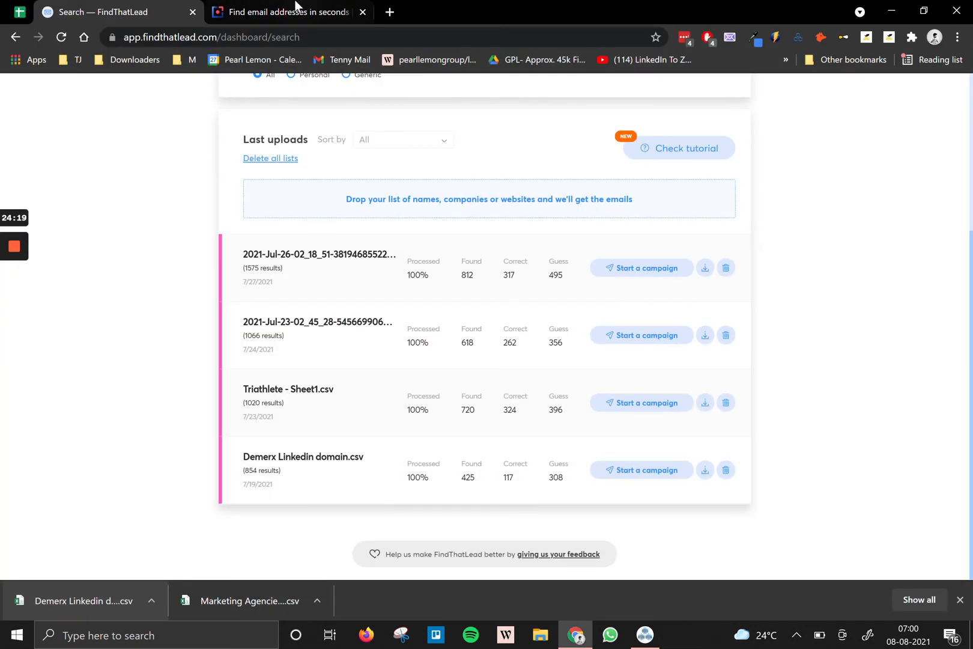
# Close the FindThatLead tab, sign in to Tomba, review plan usage, and open Email Finder.
pyautogui.click(192, 12)
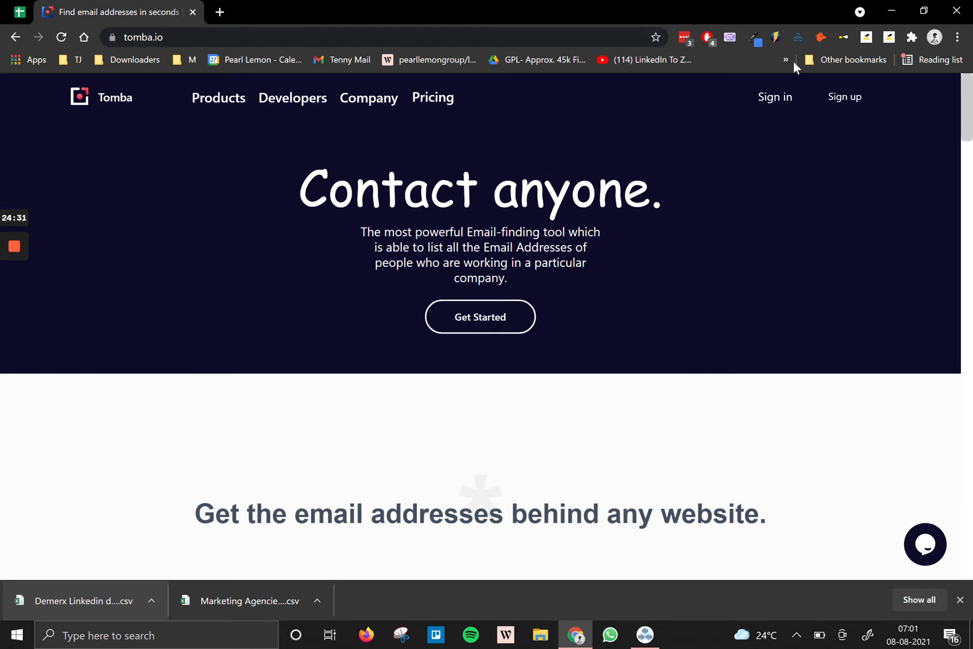
pyautogui.click(763, 98)
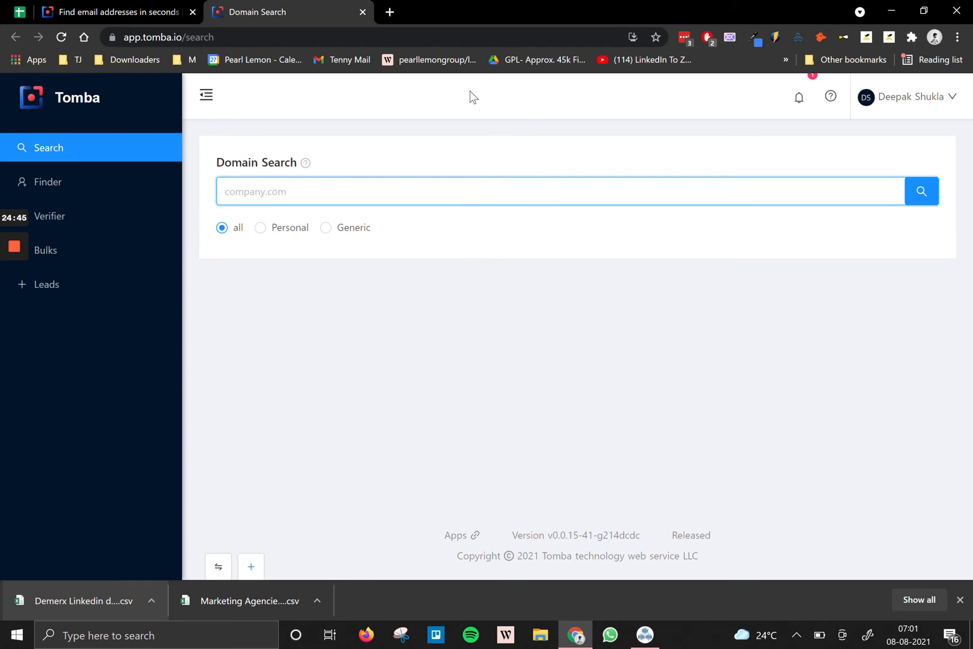
pyautogui.click(932, 107)
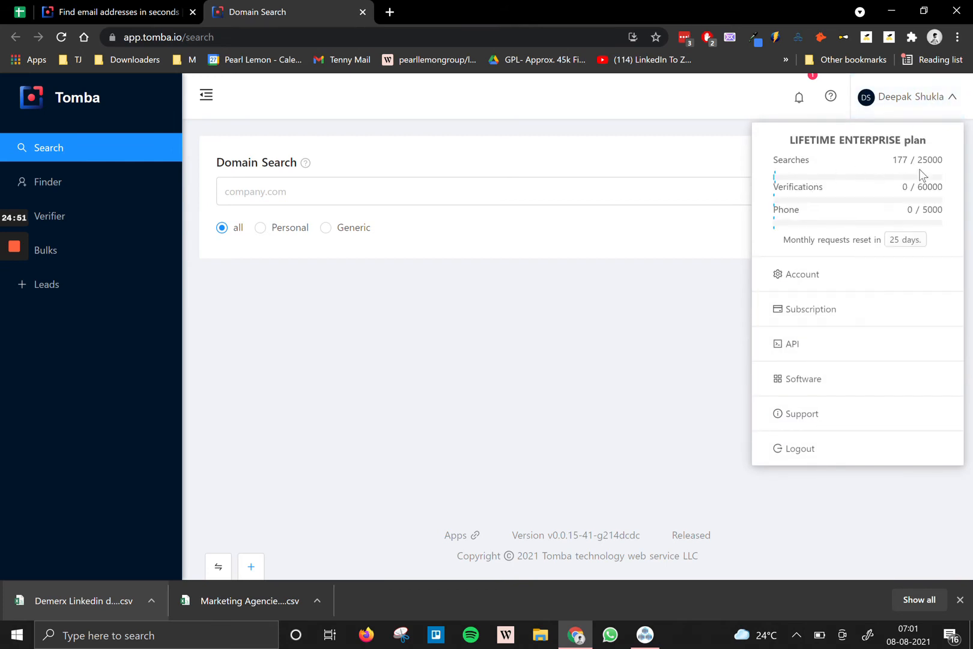
pyautogui.click(500, 384)
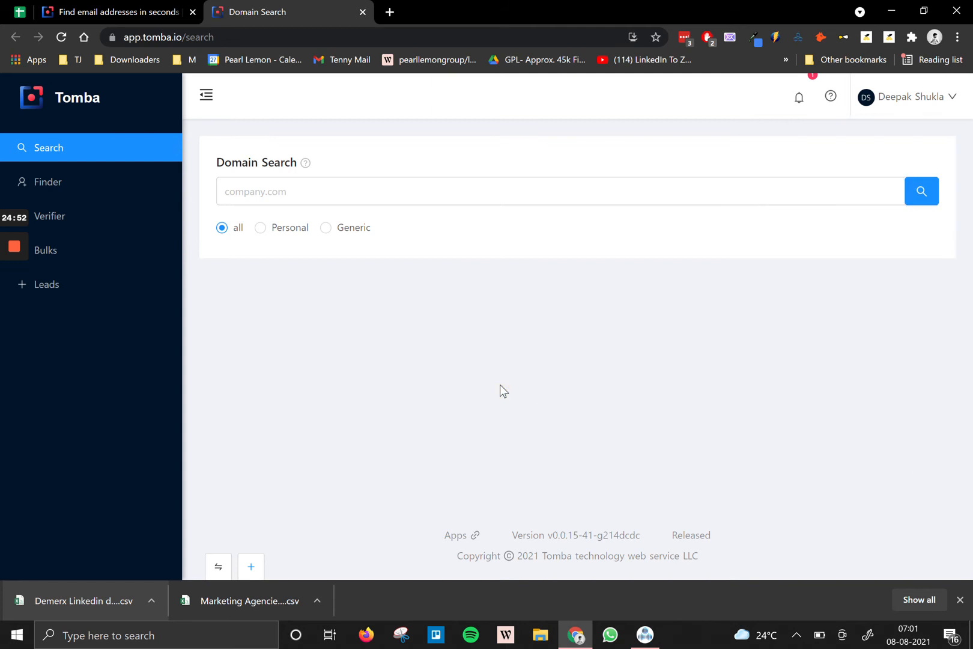
pyautogui.click(149, 183)
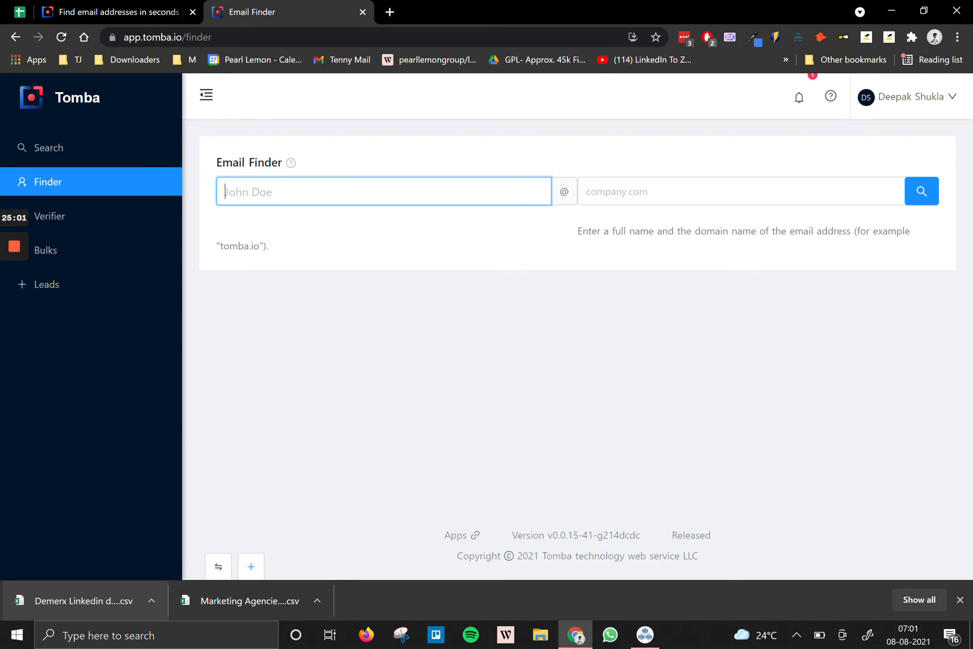
pyautogui.press('Return')
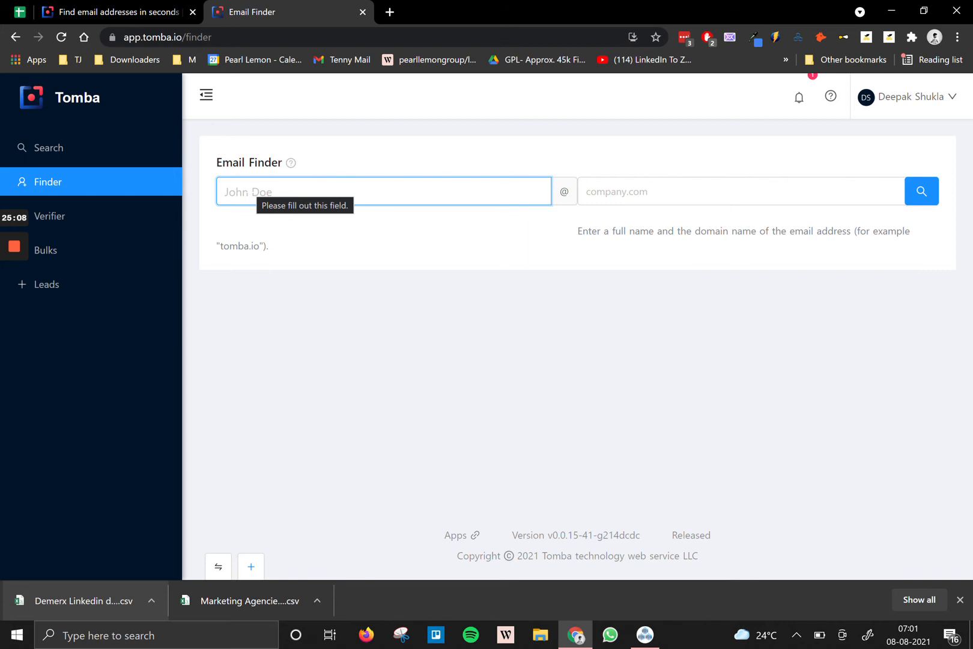
# Search a person's name at pearllemon.com in Email Finder, then go to Bulks.
pyautogui.press('Tab')
pyautogui.write('pearl')
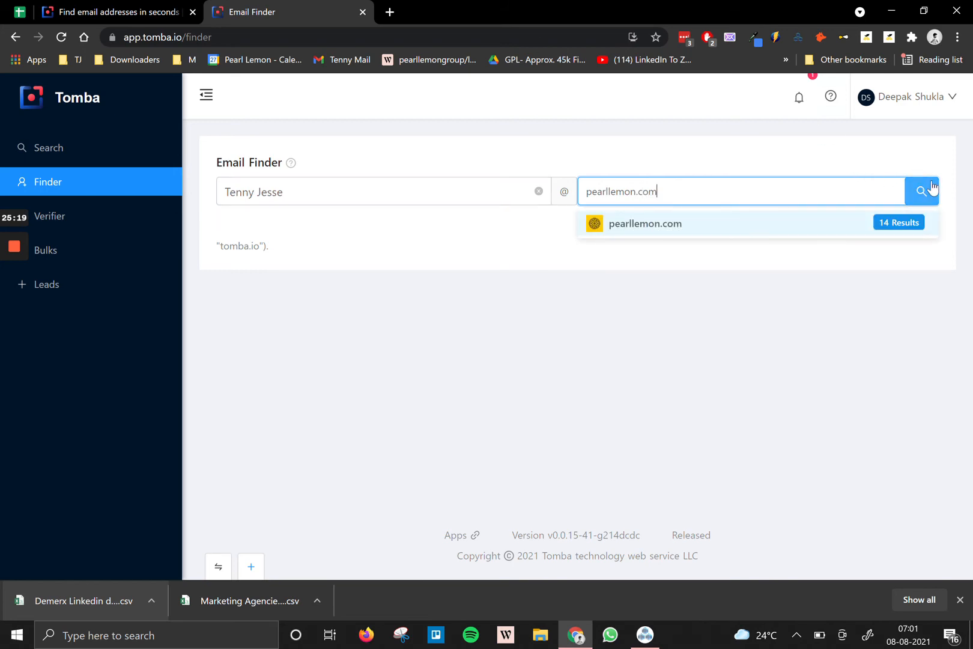
pyautogui.click(847, 217)
pyautogui.click(922, 191)
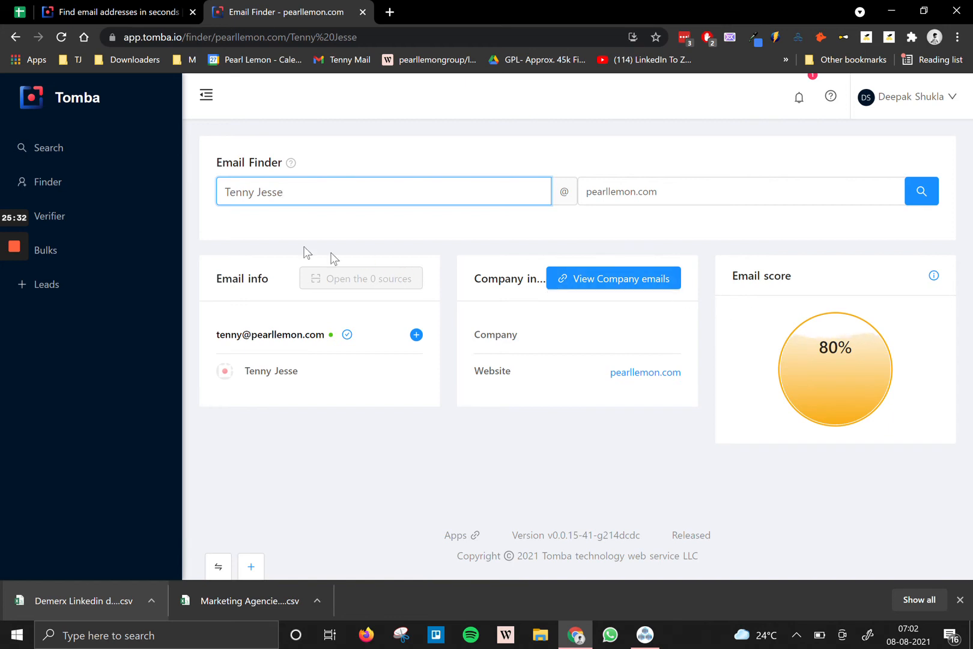
pyautogui.click(83, 250)
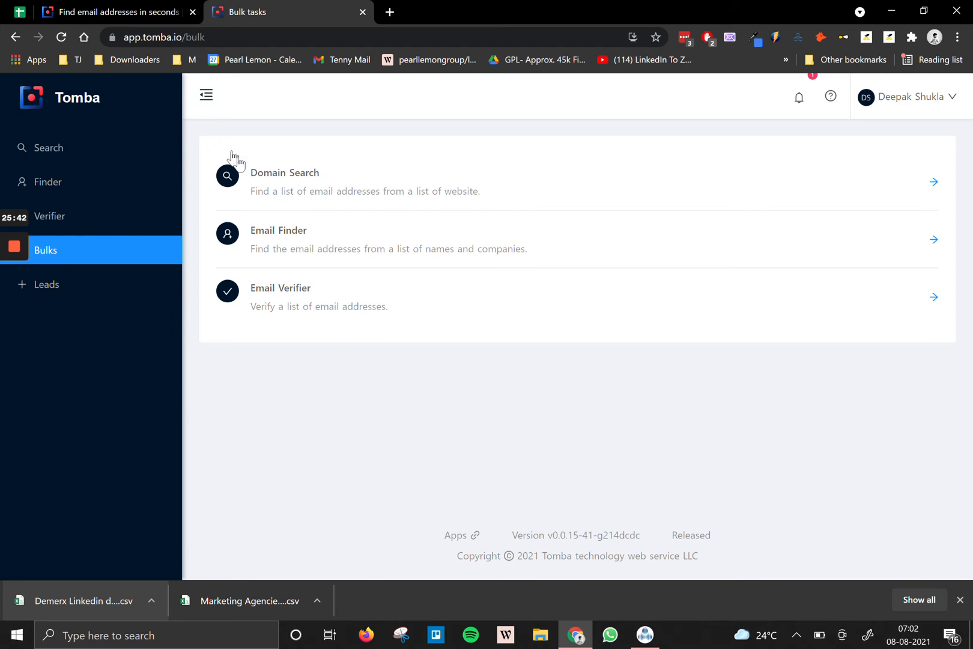
# Start a new bulk domain search named 'Test' with pearllemon as the domain.
pyautogui.click(298, 178)
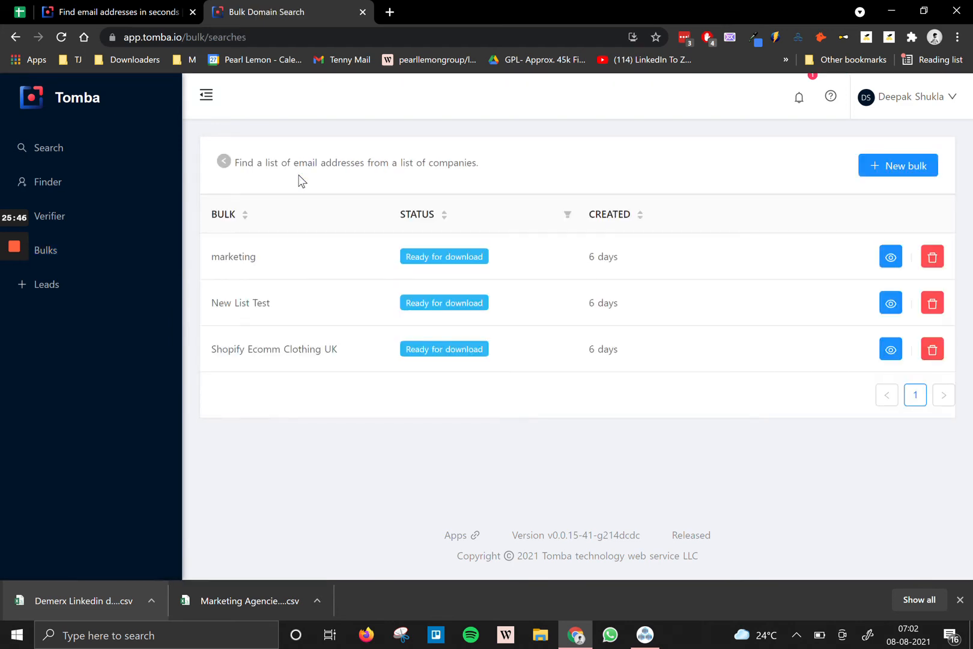
pyautogui.click(893, 163)
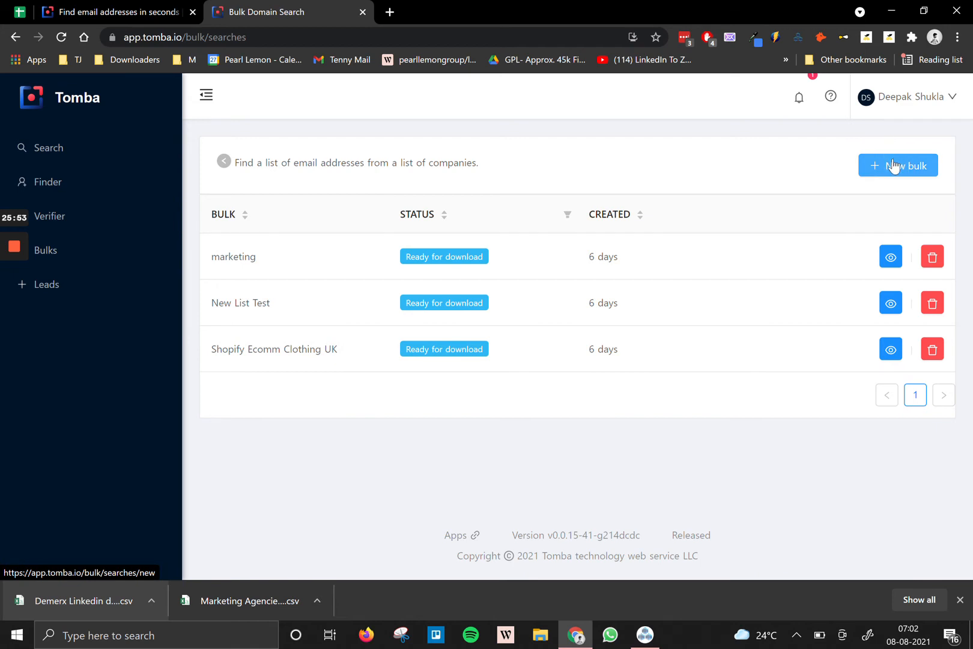
pyautogui.click(872, 168)
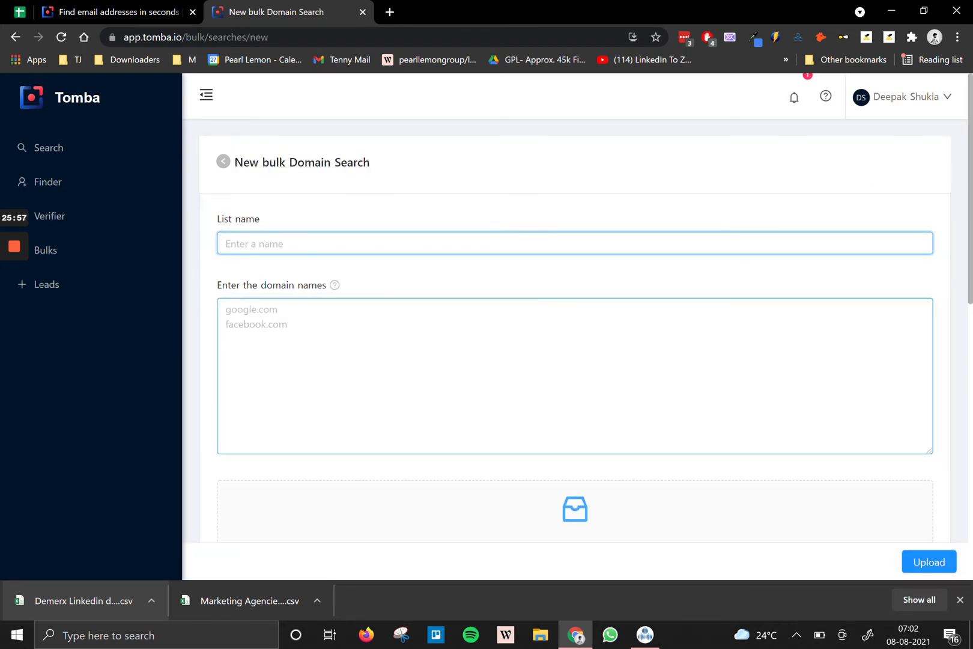
pyautogui.write('Test List')
pyautogui.click(294, 307)
pyautogui.write('pearllemon.com')
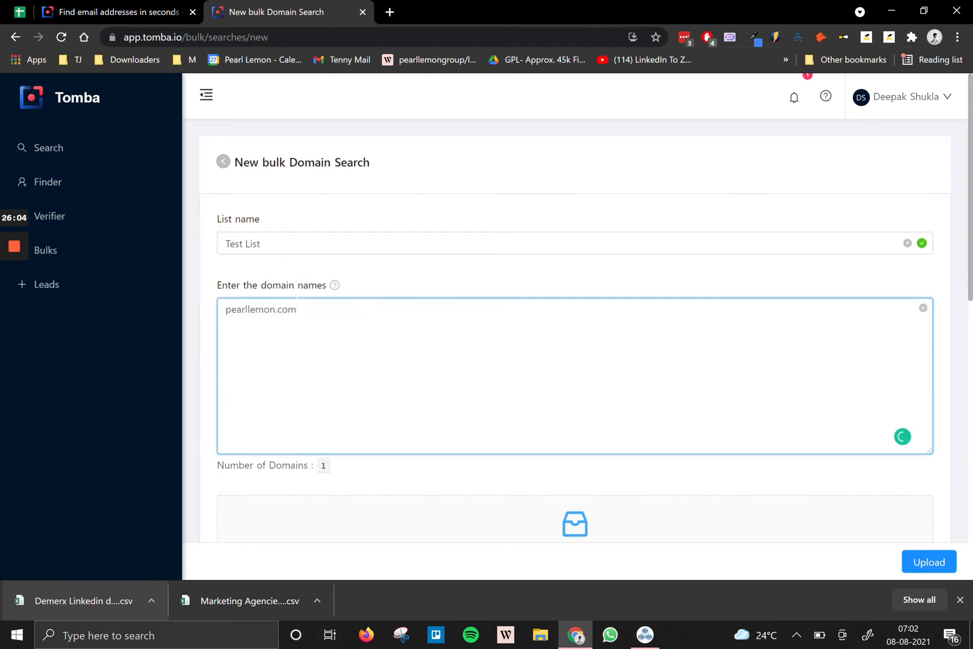
pyautogui.scroll(-1, 367, 464)
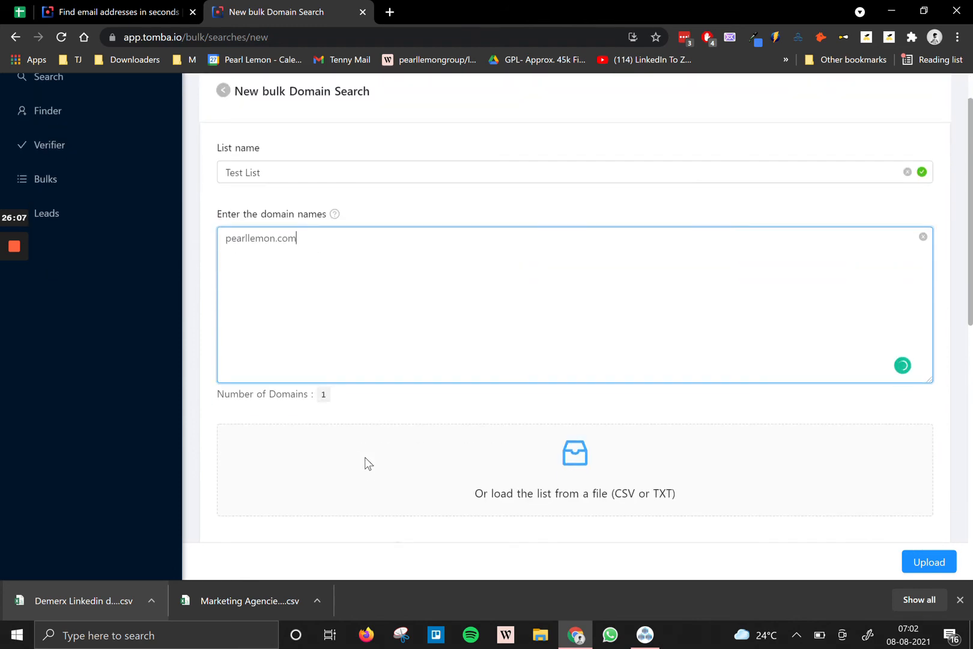
pyautogui.scroll(-3, 444, 443)
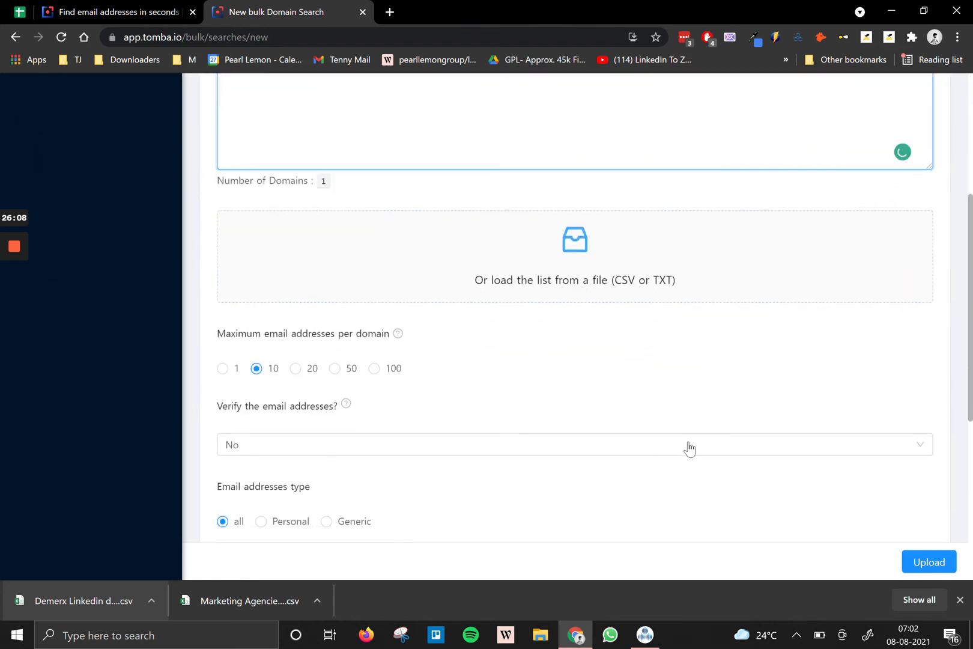
pyautogui.scroll(5, 673, 363)
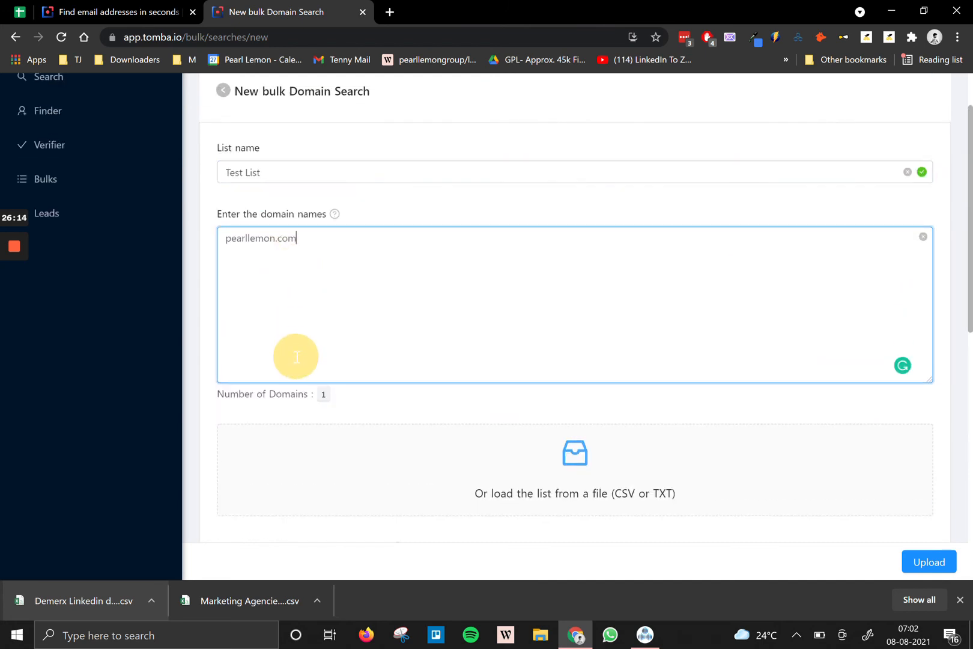
pyautogui.scroll(-3, 296, 357)
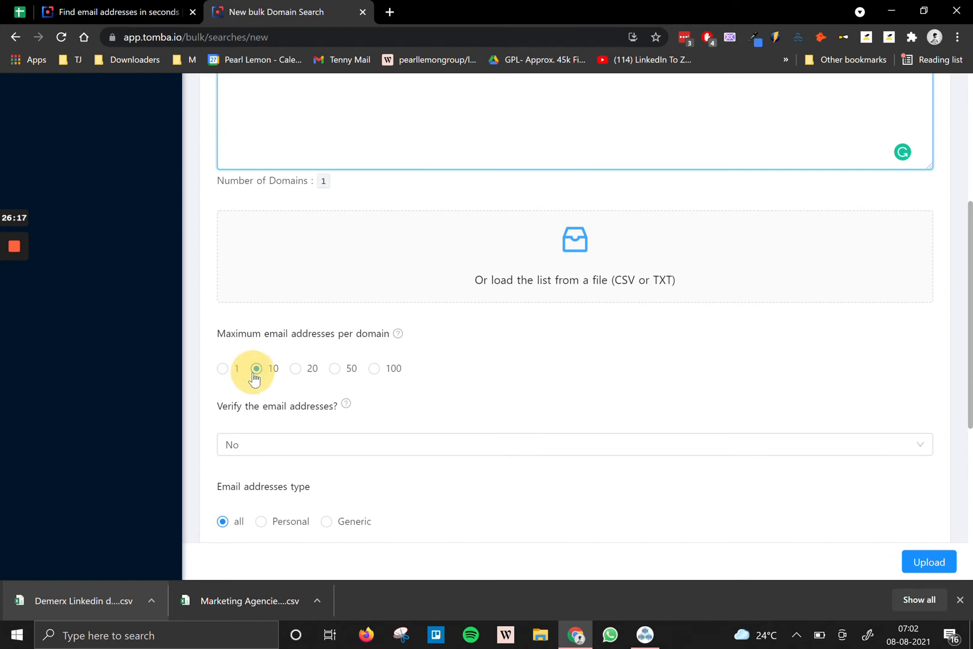
# Set verification off, personal emails only, all departments, and create the search.
pyautogui.click(239, 450)
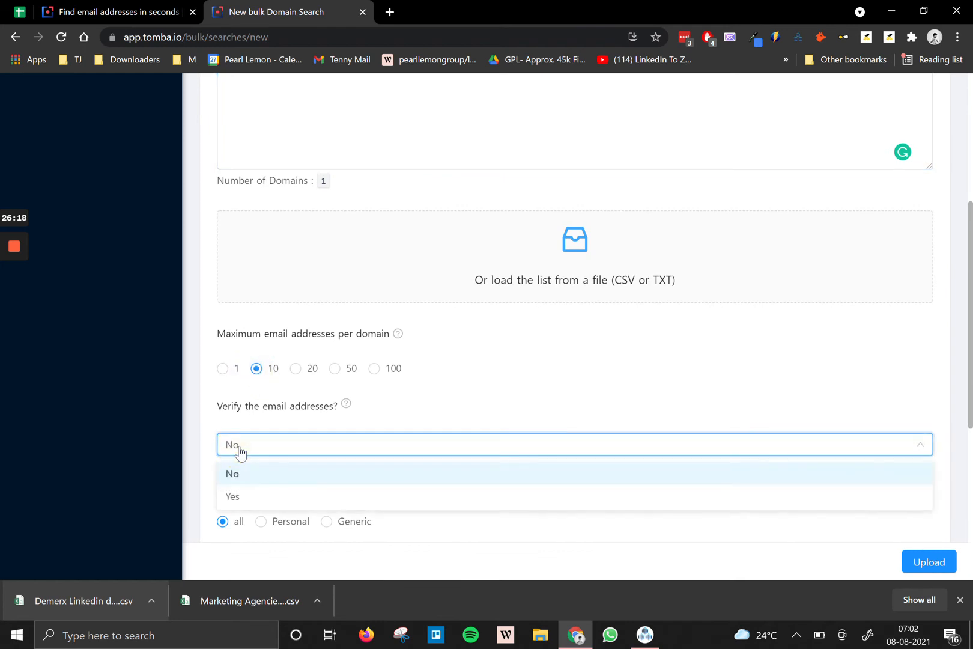
pyautogui.click(238, 476)
pyautogui.scroll(-1, 318, 421)
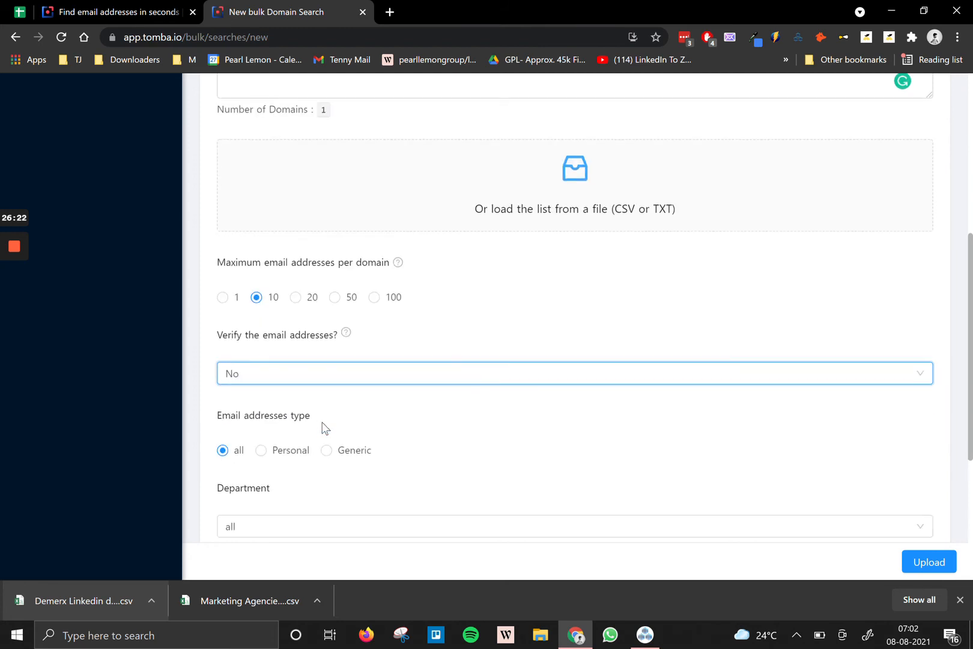
pyautogui.click(277, 453)
pyautogui.scroll(-2, 275, 455)
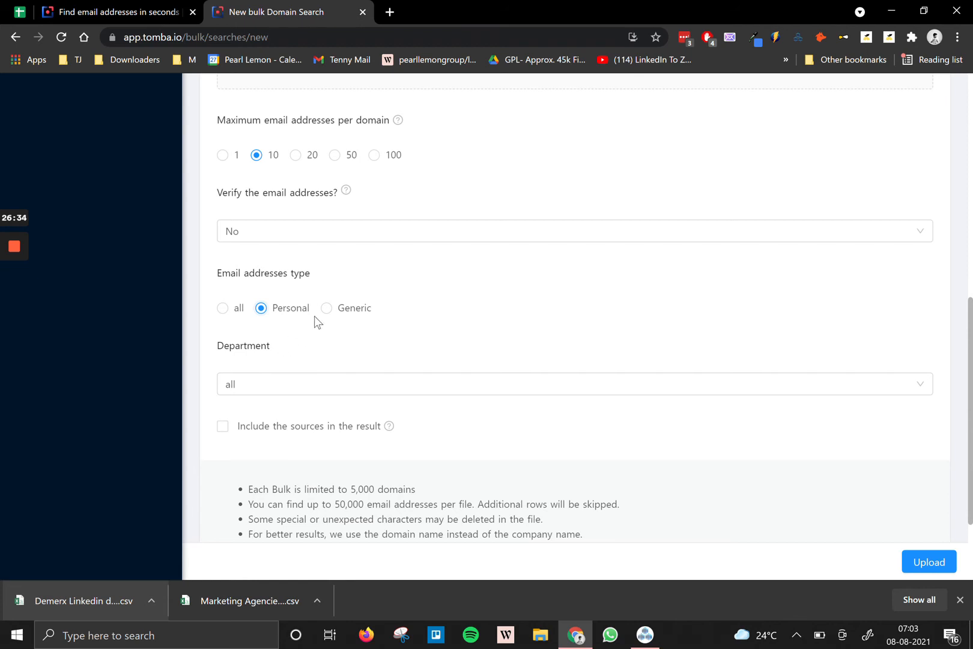
pyautogui.click(322, 384)
pyautogui.scroll(-5, 321, 403)
pyautogui.scroll(5, 334, 389)
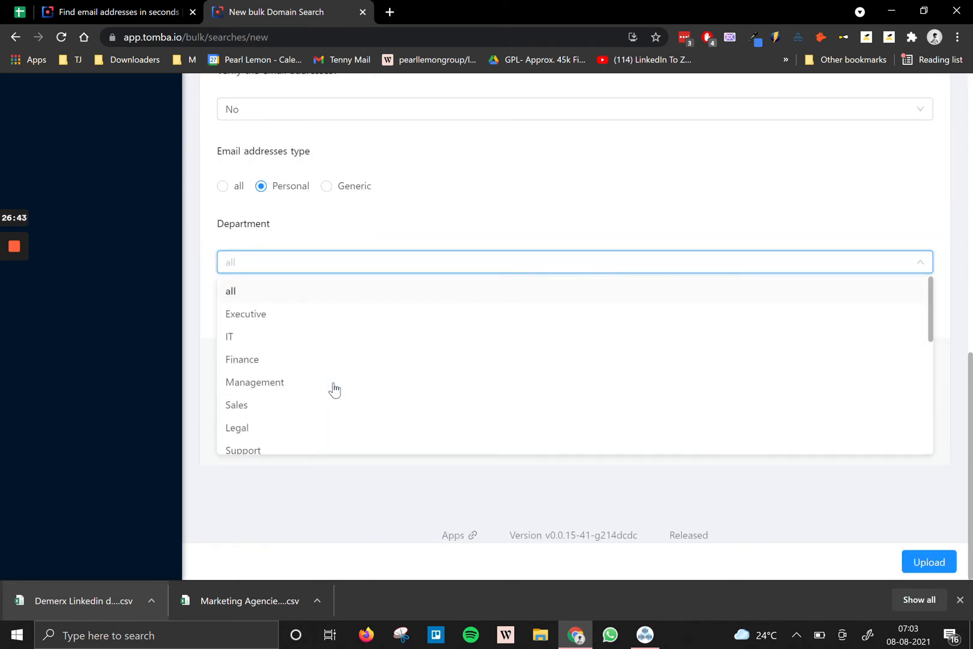
pyautogui.click(261, 300)
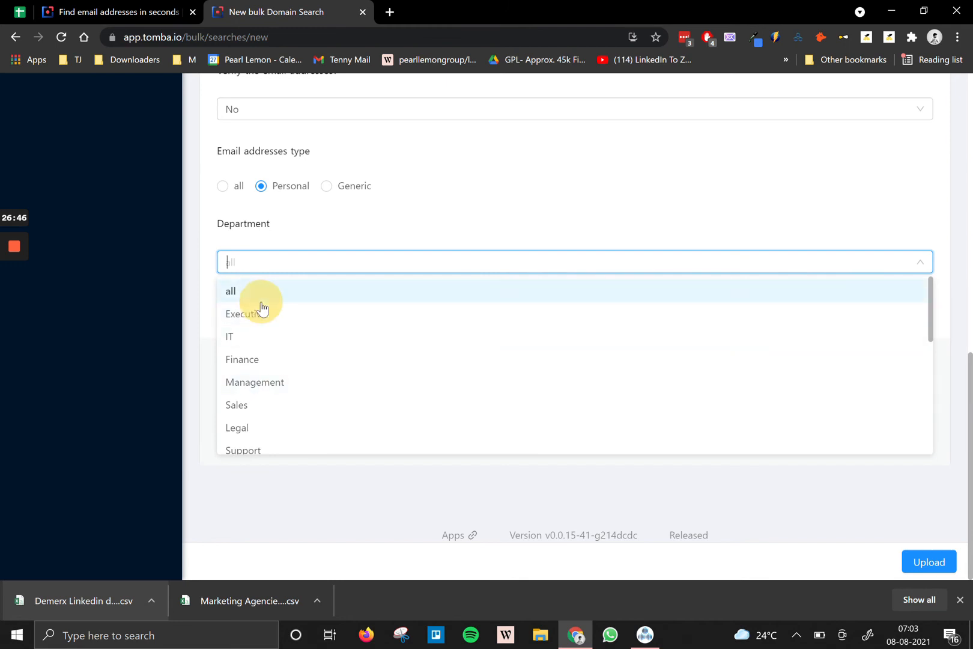
pyautogui.click(926, 562)
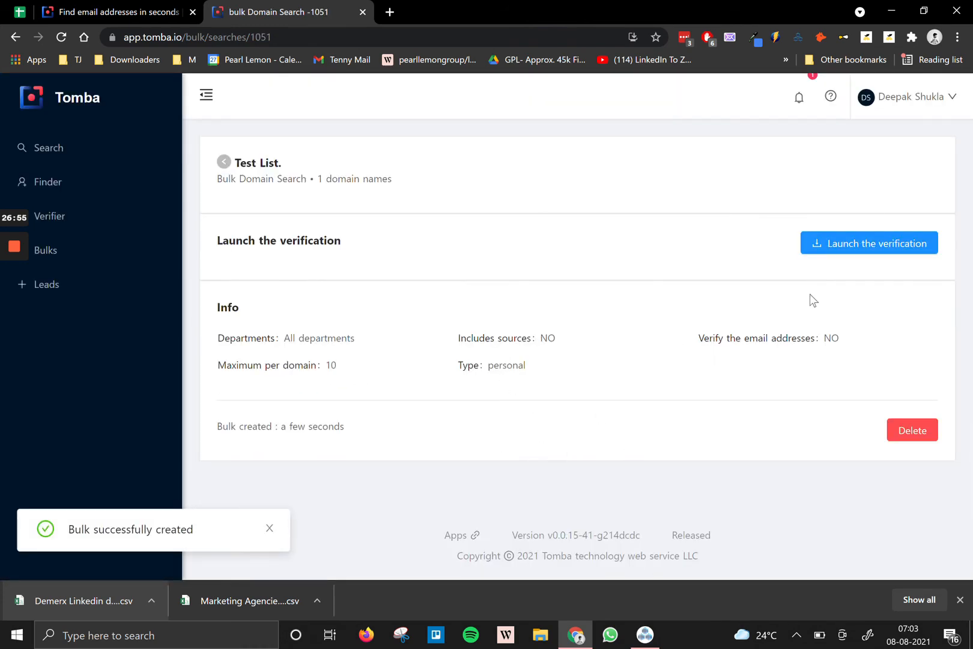
# Launch the Test List search in Tomba.io and download its full results list as a CSV.
pyautogui.click(839, 250)
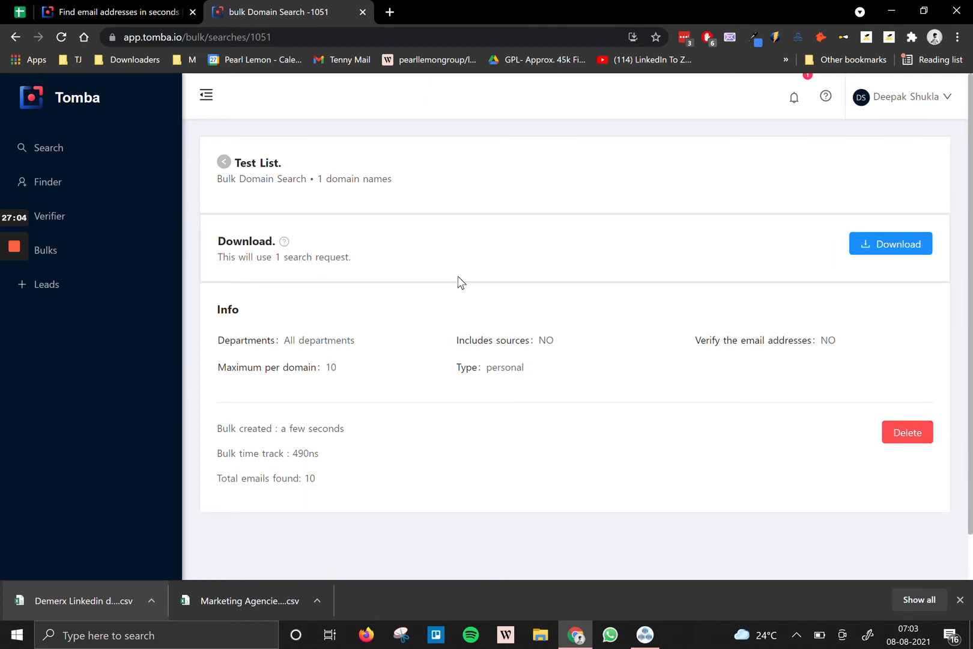
pyautogui.click(884, 246)
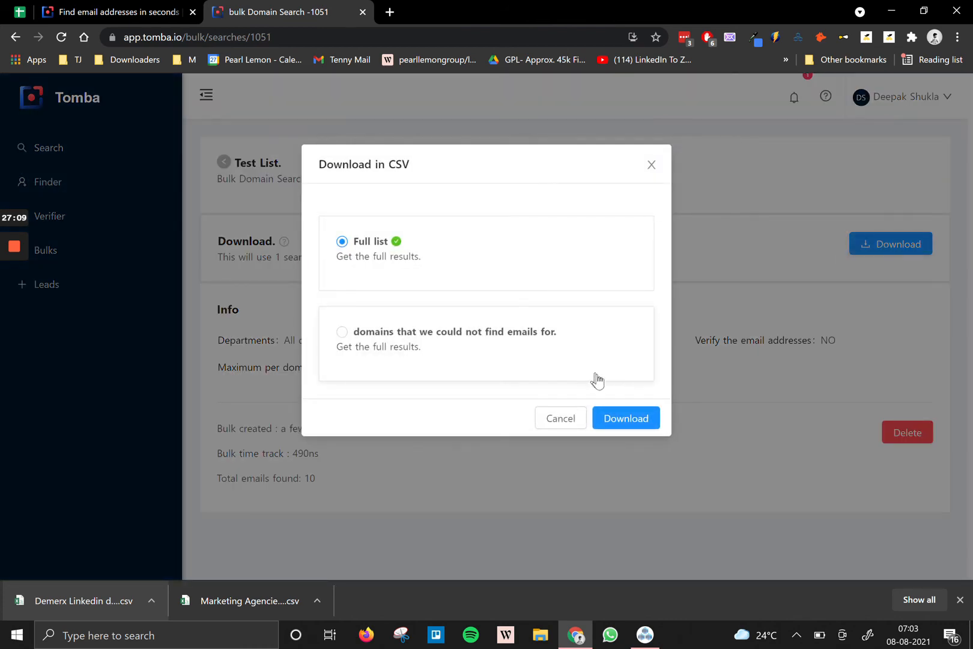
pyautogui.click(627, 420)
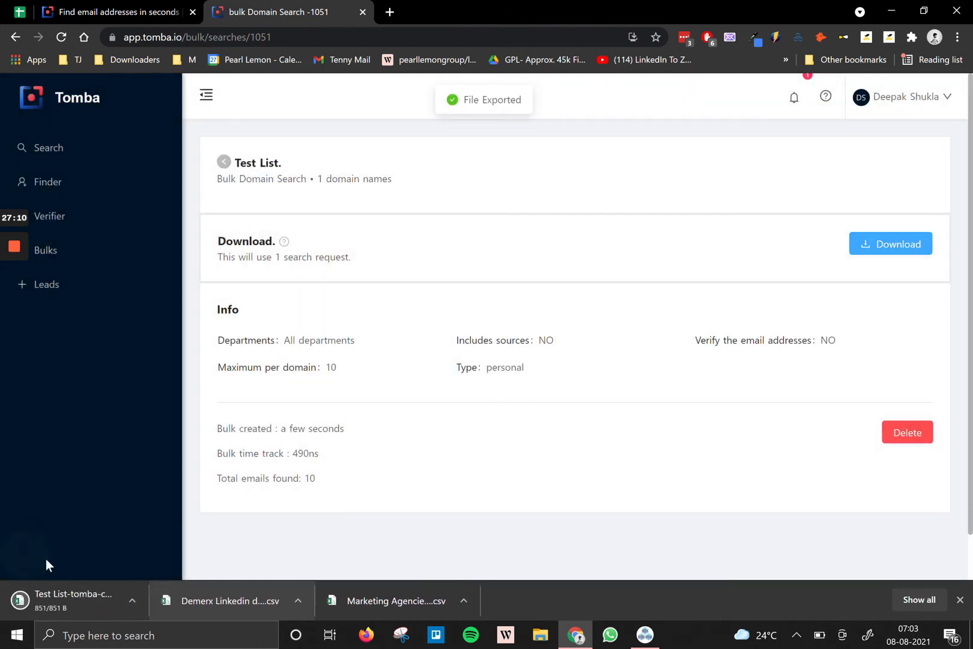
# Open the downloaded CSV in Excel, dismiss the activation notice, and inspect the empty name cells G4:H11.
pyautogui.click(56, 595)
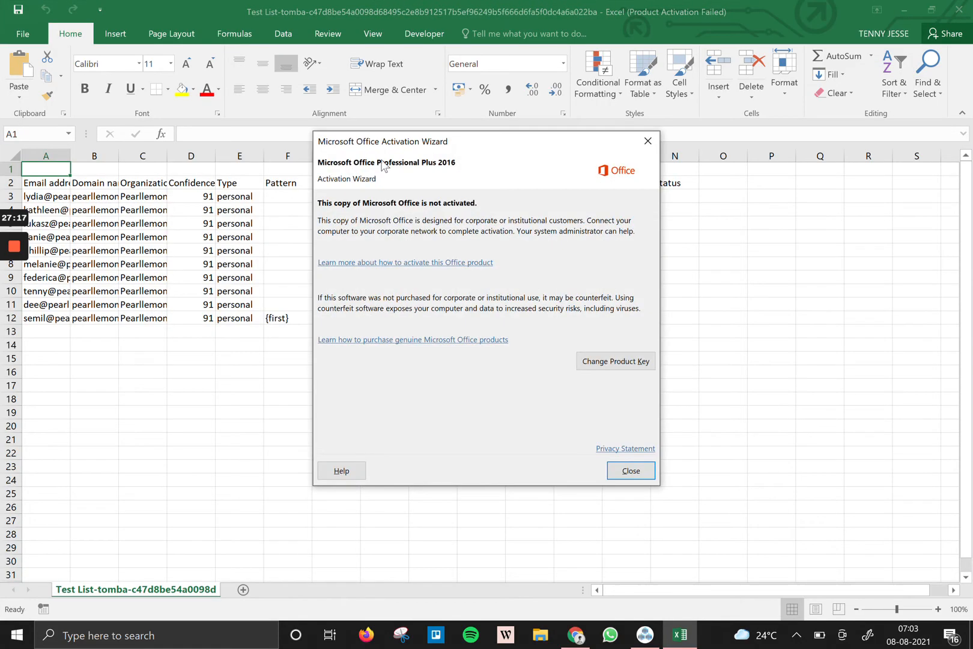
pyautogui.click(645, 142)
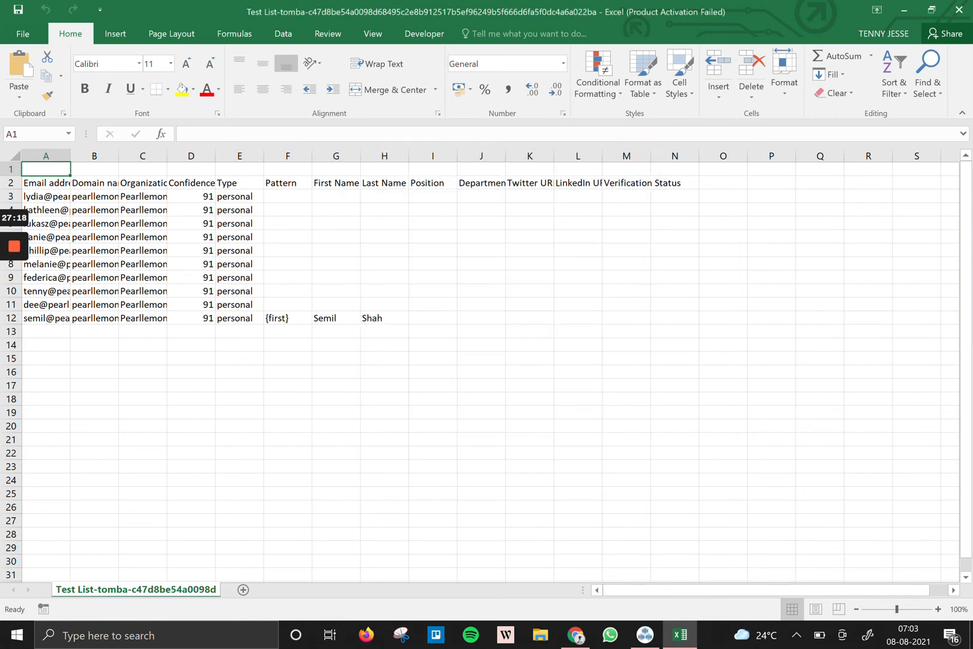
pyautogui.moveTo(328, 209); pyautogui.dragTo(406, 297)
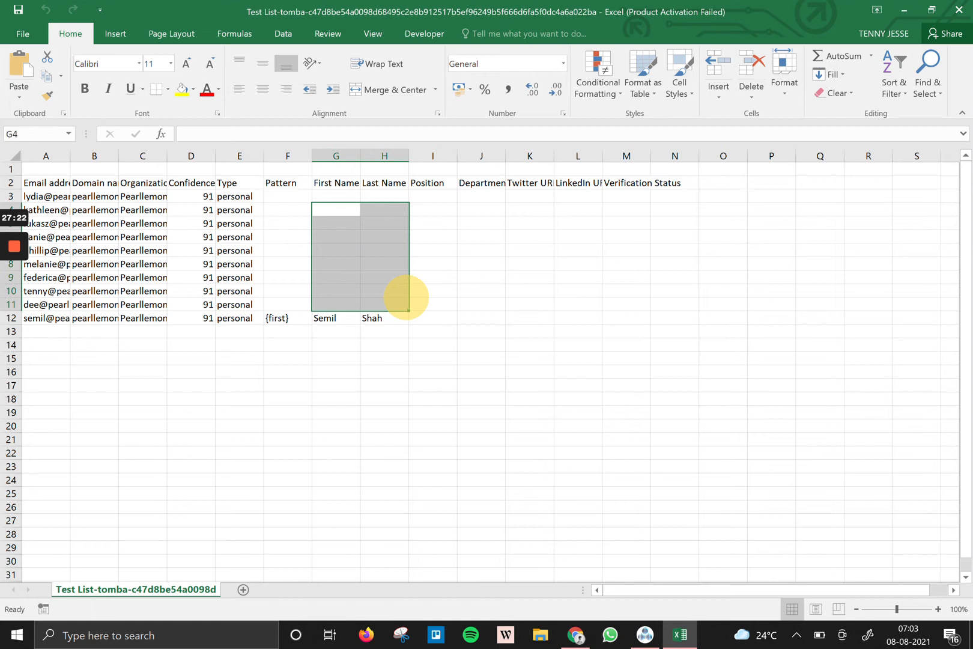
# Close Excel and start a new bulk Email Finder from Tomba's Bulks section.
pyautogui.click(959, 10)
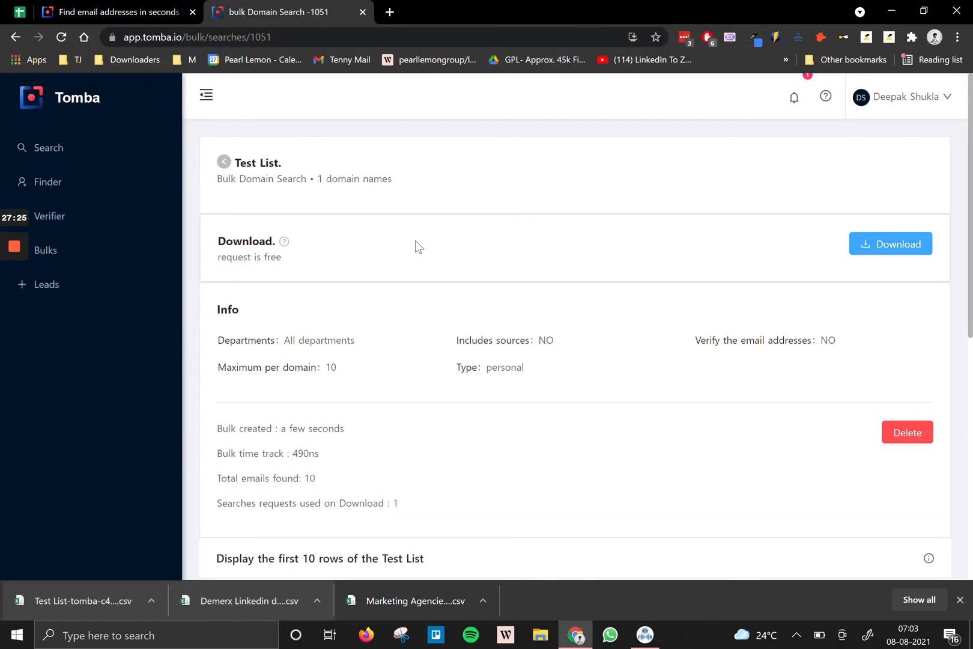
pyautogui.click(65, 258)
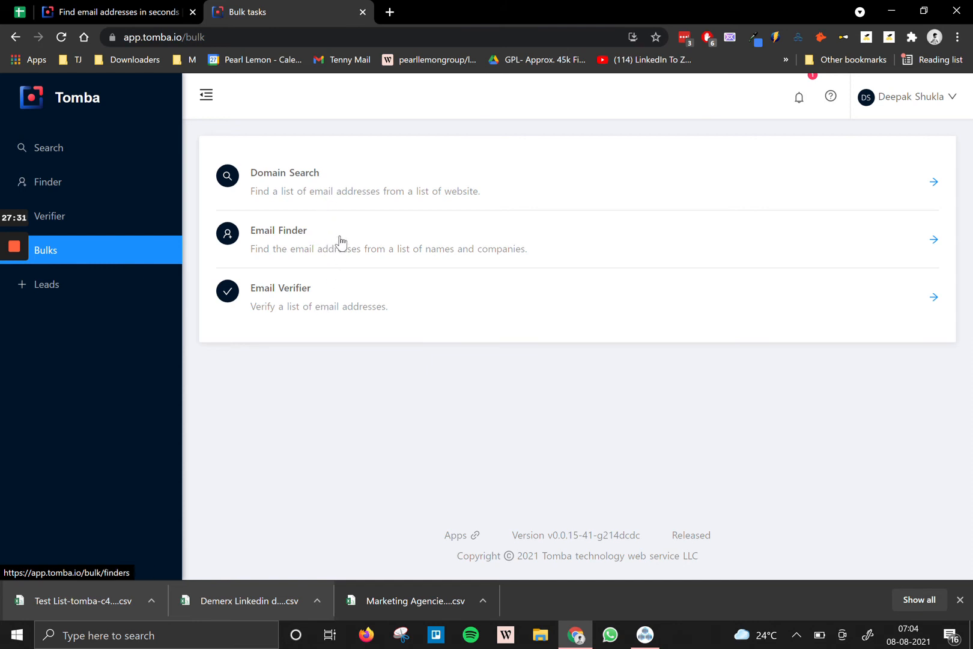
pyautogui.click(372, 234)
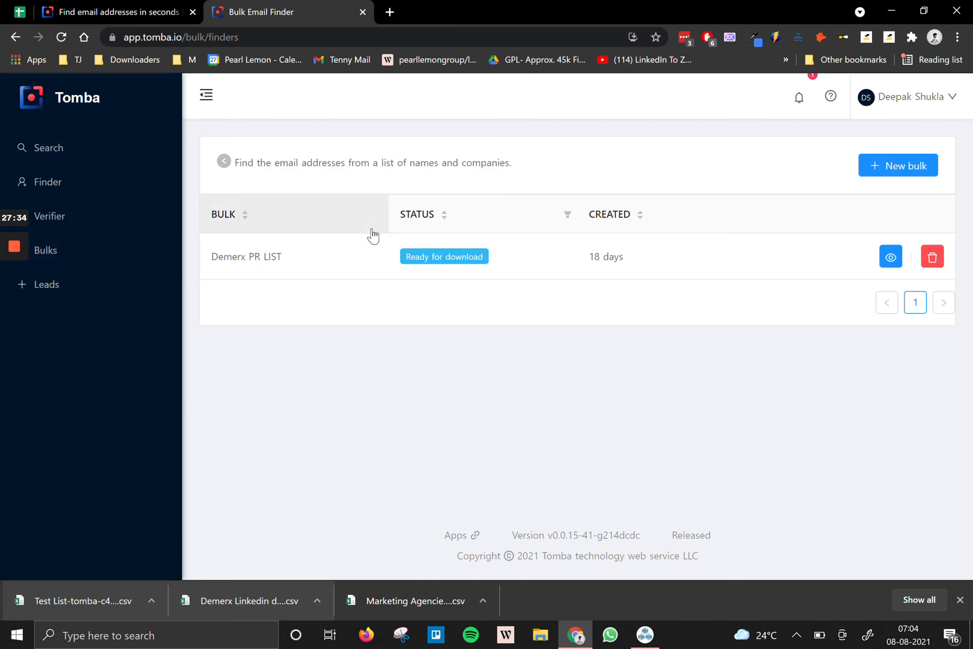
pyautogui.click(870, 171)
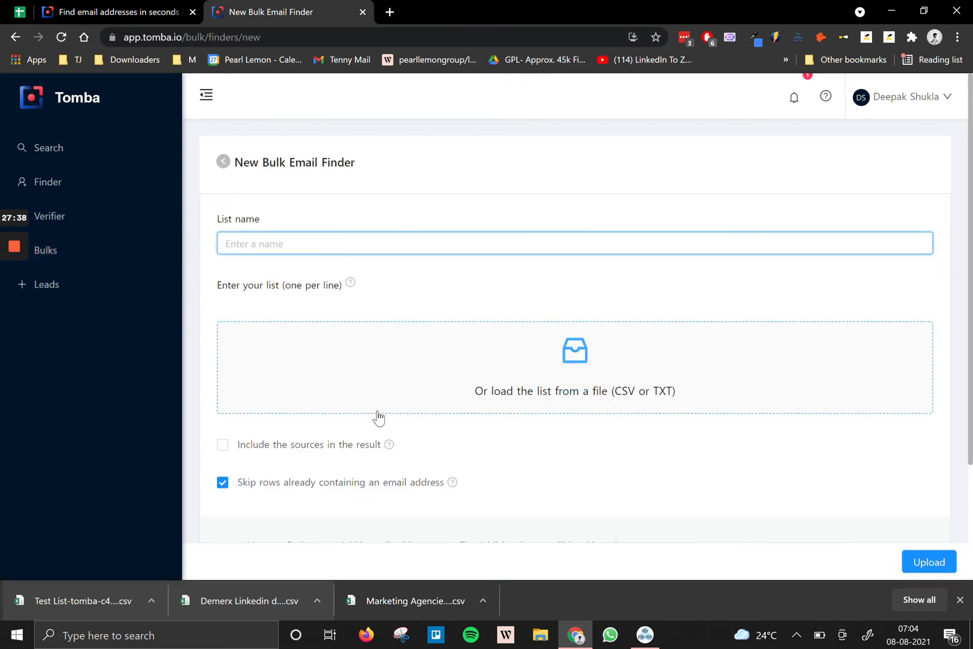
# Load Marketing Agencies - TESTT.csv and map its columns to First name, Last name and Website.
pyautogui.click(489, 362)
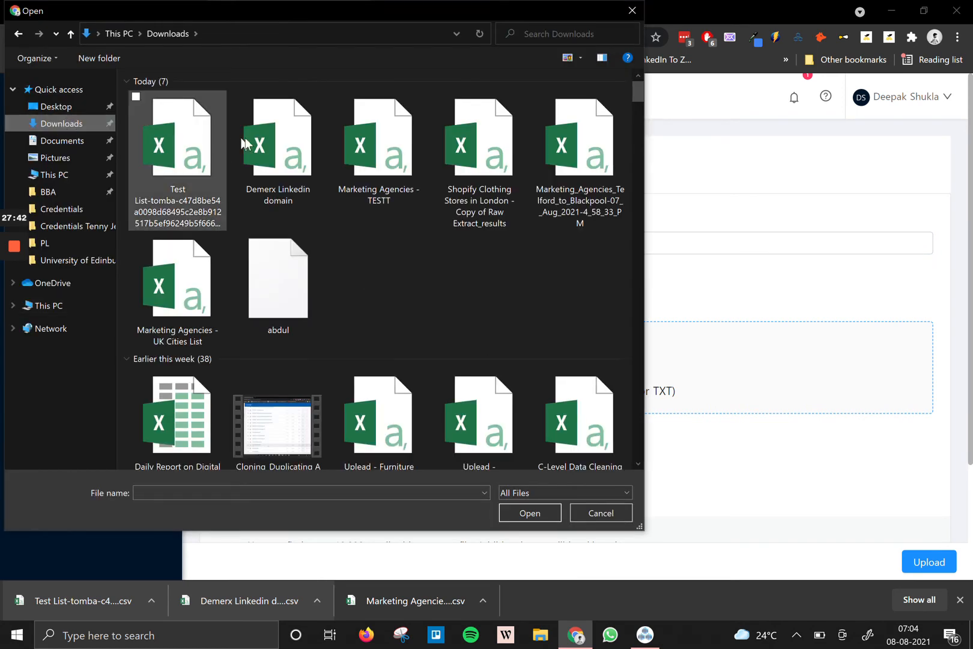
pyautogui.click(207, 147)
pyautogui.click(252, 147)
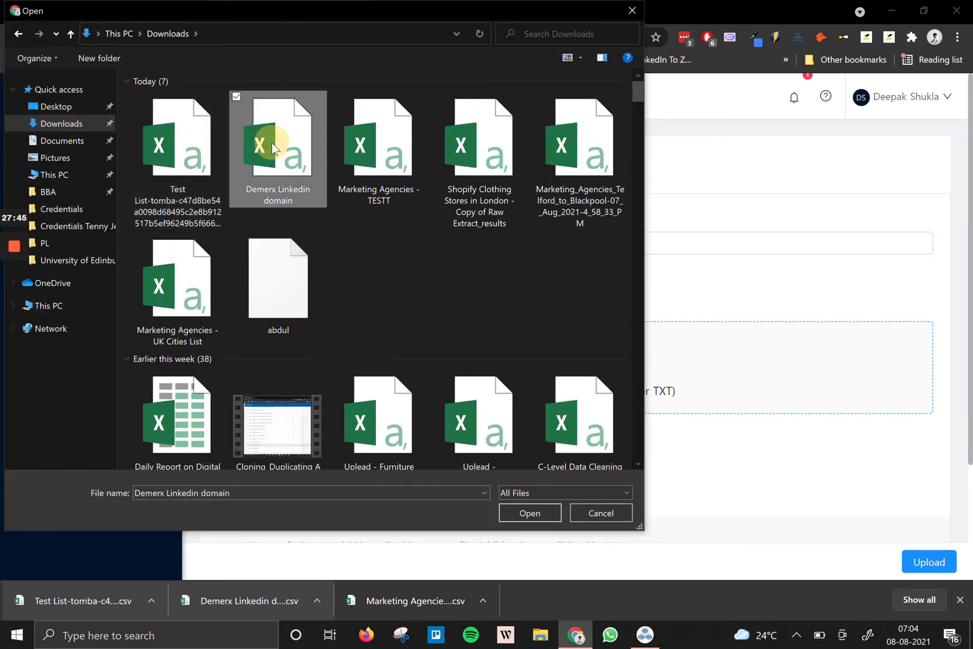
pyautogui.doubleClick(376, 140)
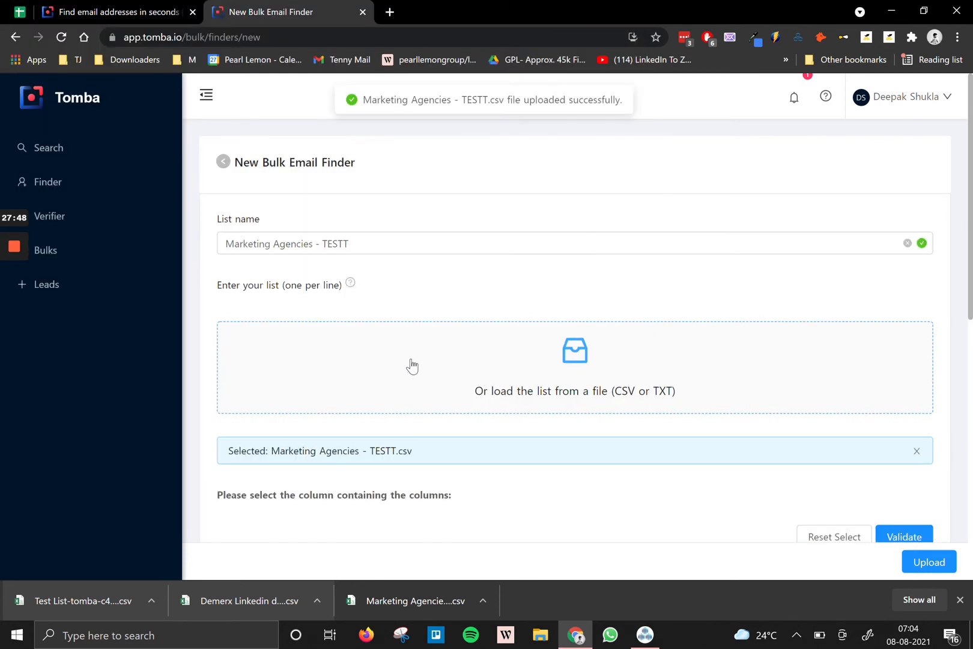
pyautogui.scroll(-5, 406, 367)
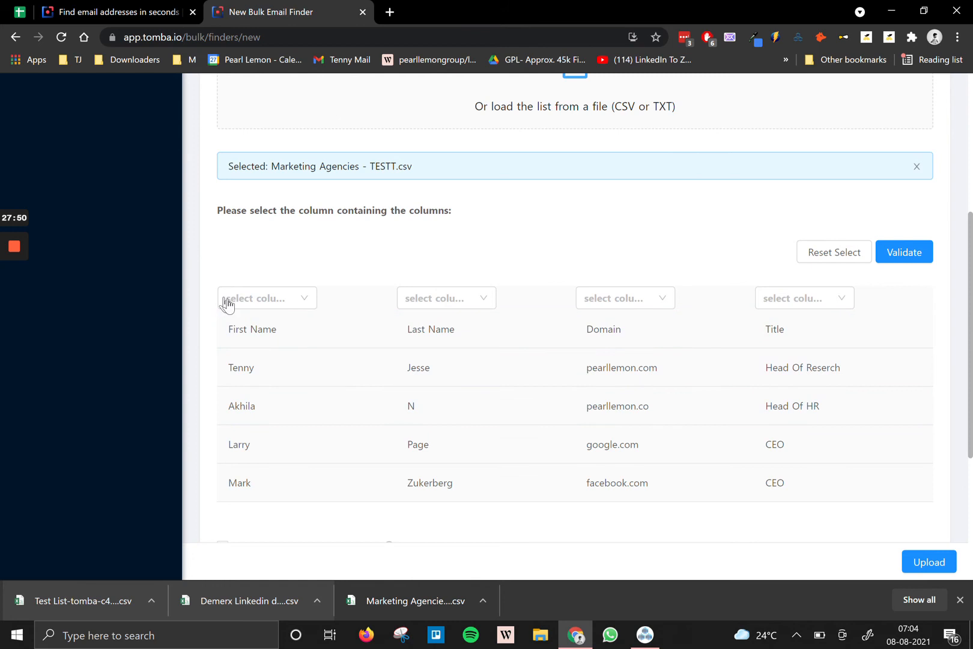
pyautogui.click(235, 303)
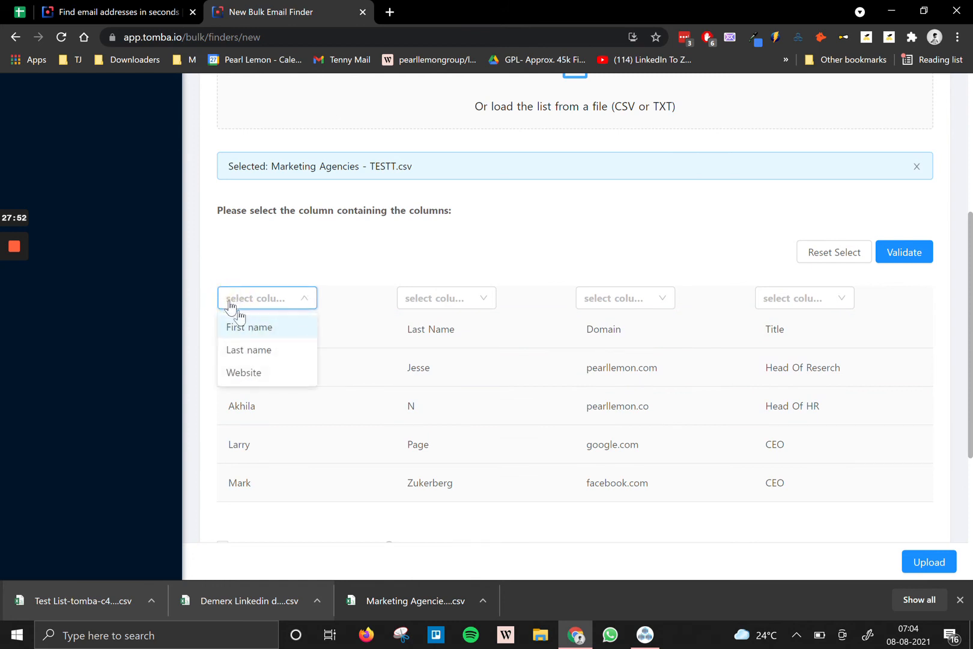
pyautogui.click(250, 329)
pyautogui.click(442, 300)
pyautogui.click(444, 357)
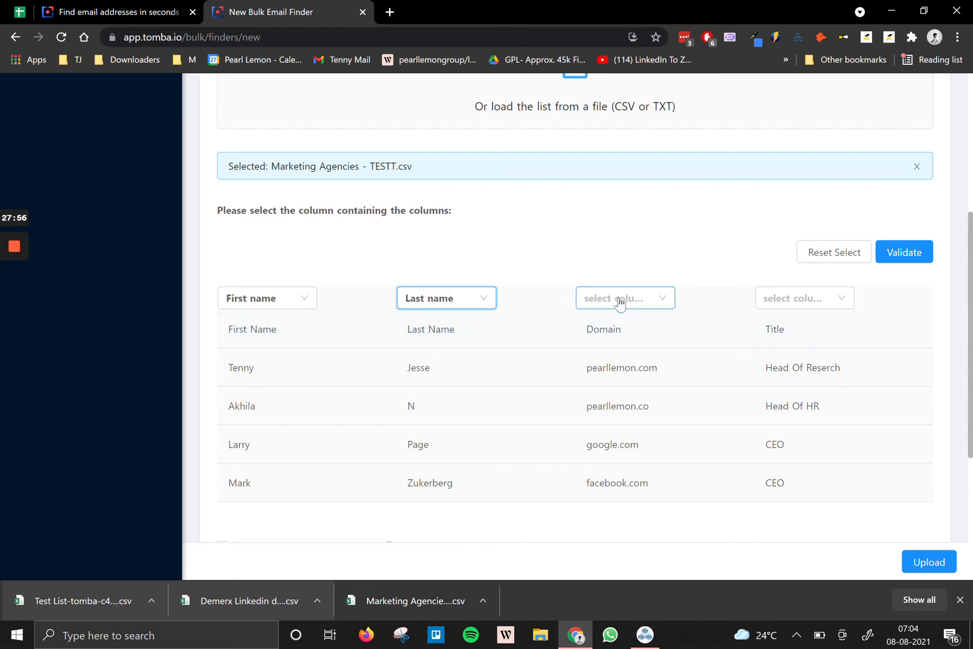
pyautogui.click(659, 300)
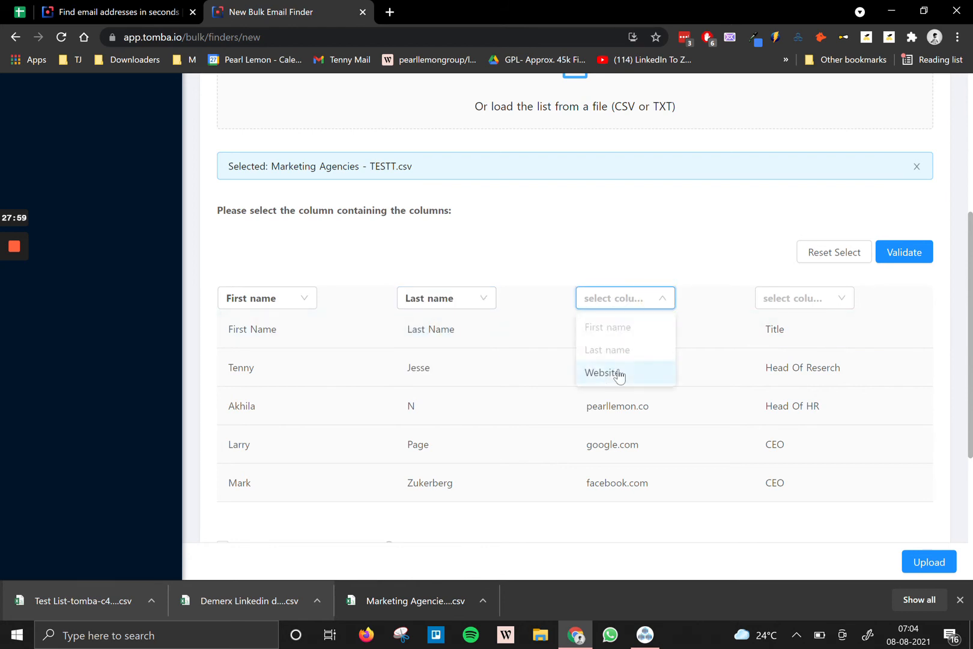
pyautogui.click(619, 374)
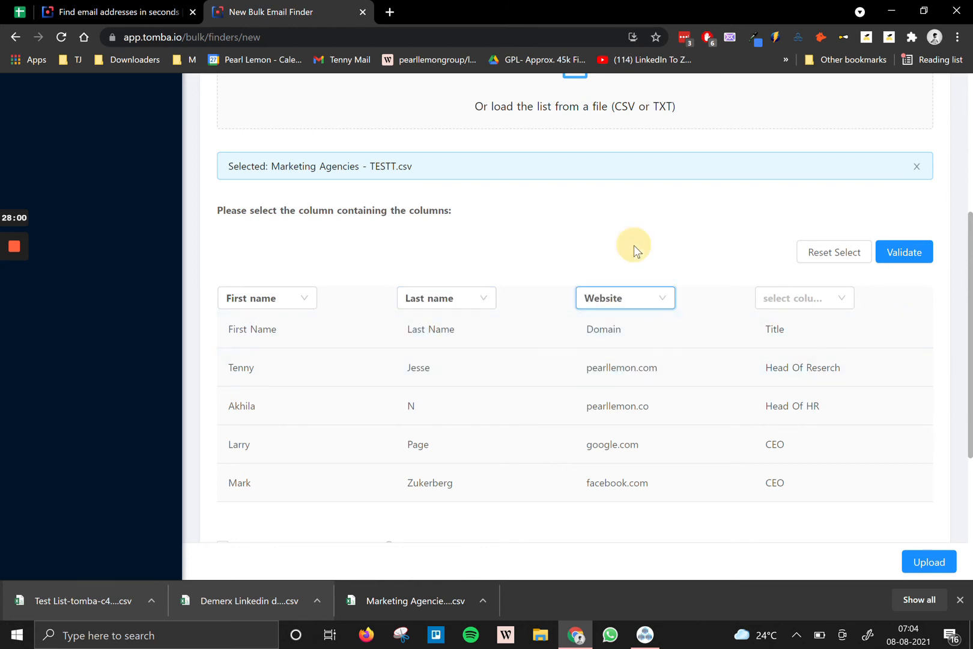
# Validate the mapping and create the bulk, which ends in a 'Failed to create bulk' error.
pyautogui.click(911, 559)
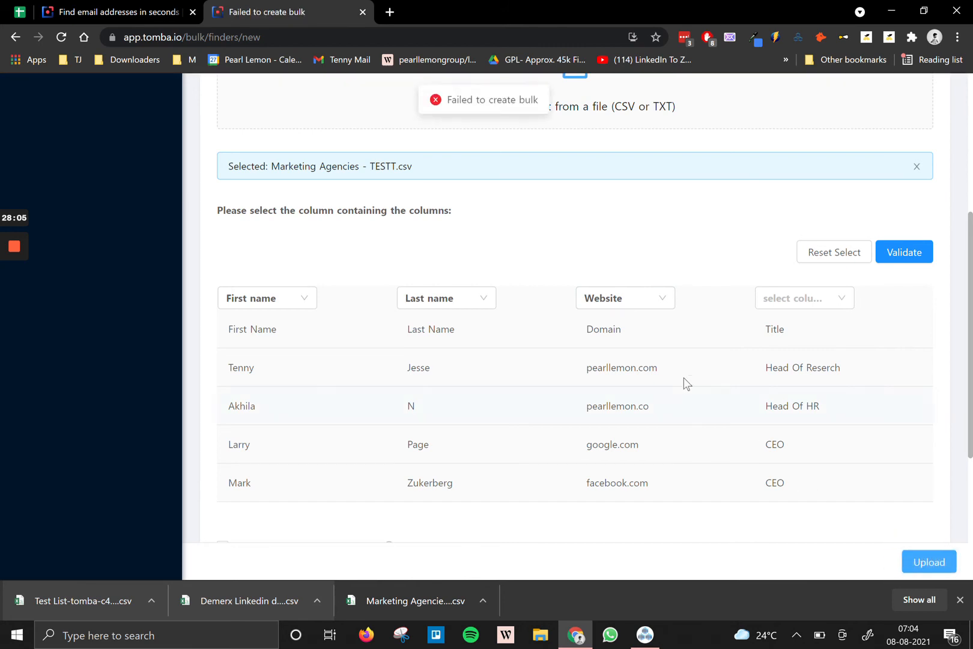
pyautogui.scroll(-1, 697, 394)
pyautogui.click(891, 191)
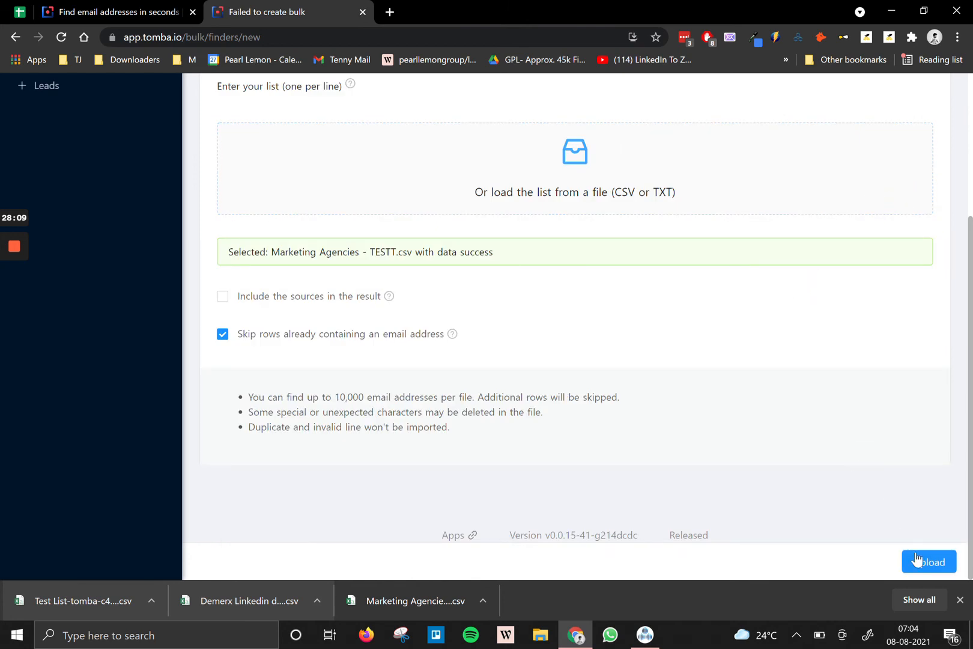
pyautogui.click(918, 560)
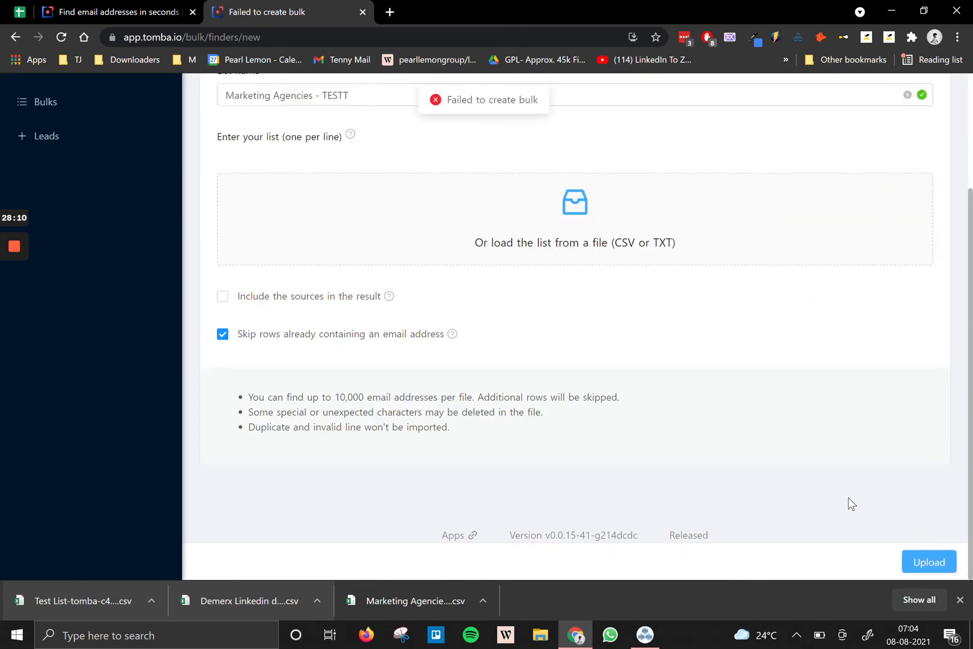
pyautogui.scroll(2, 708, 420)
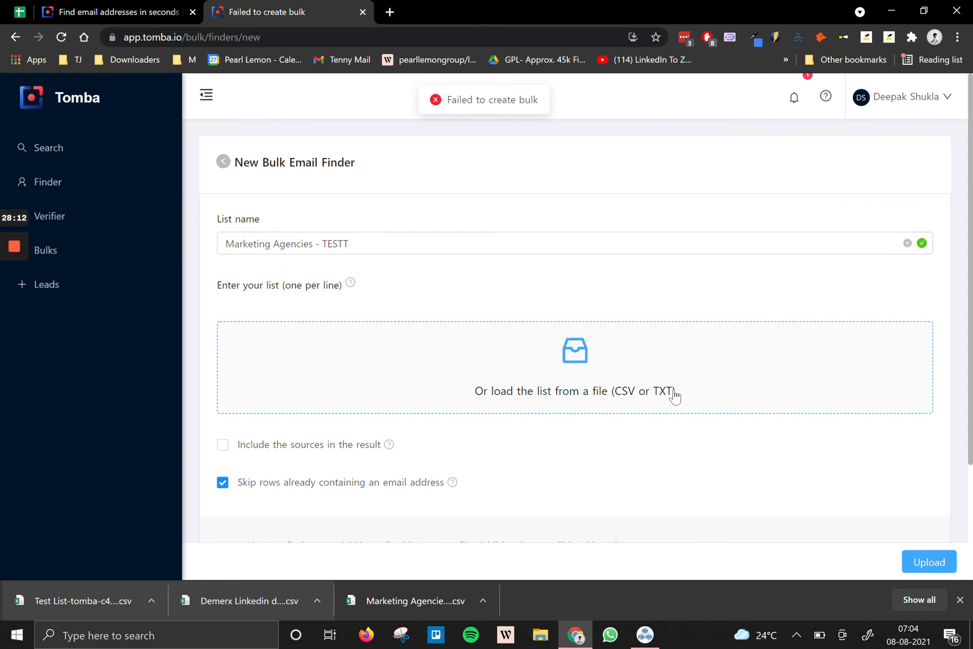
pyautogui.scroll(-1, 673, 394)
# Reload Marketing Agencies - TESTT.csv, check the first column's field choice, and validate the columns.
pyautogui.click(549, 310)
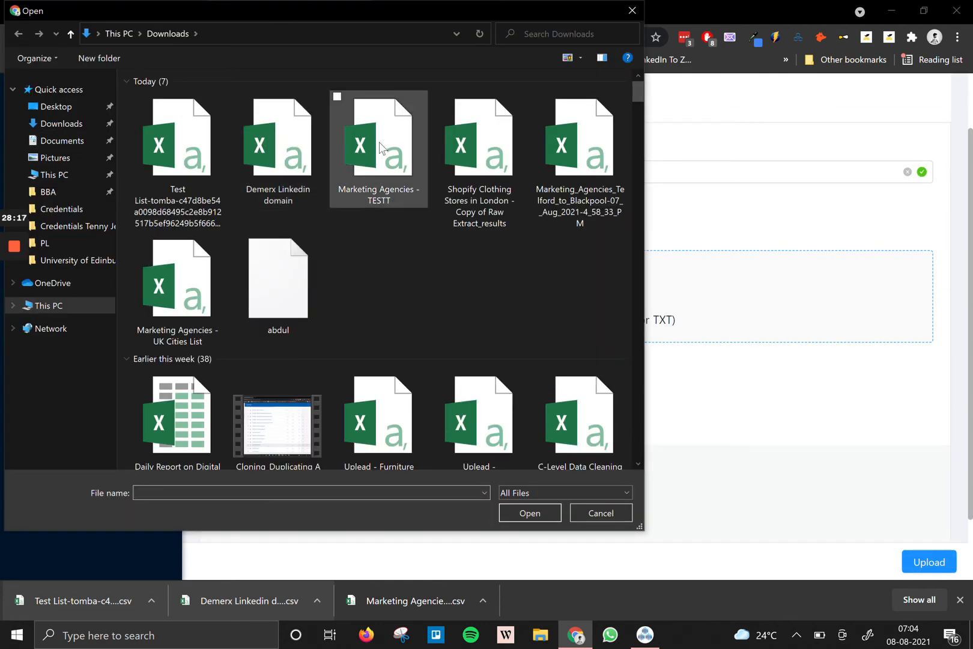
pyautogui.doubleClick(390, 156)
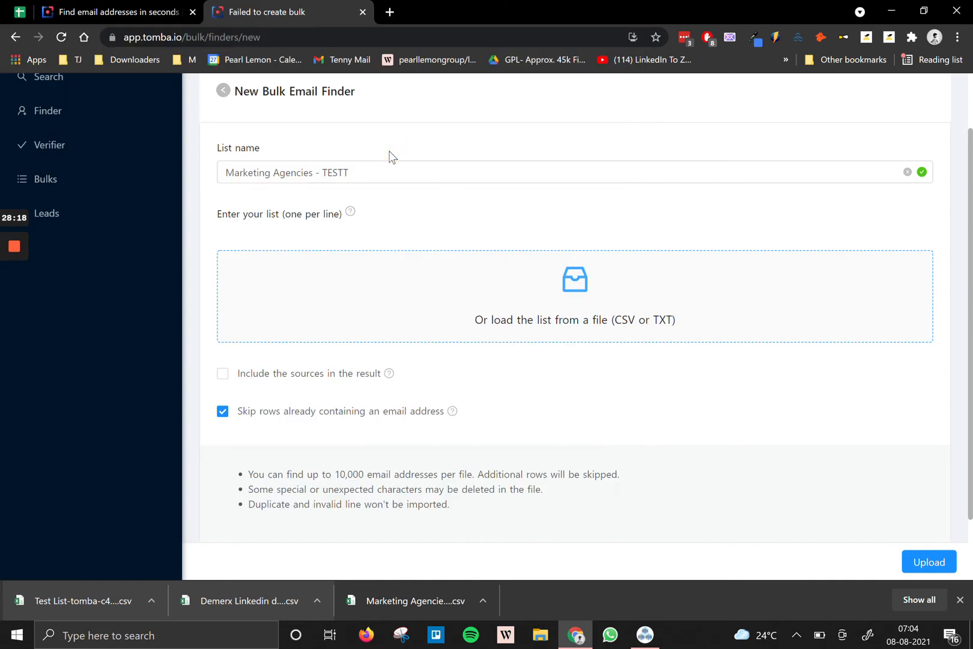
pyautogui.scroll(-1, 382, 214)
pyautogui.scroll(-1, 378, 219)
pyautogui.click(275, 364)
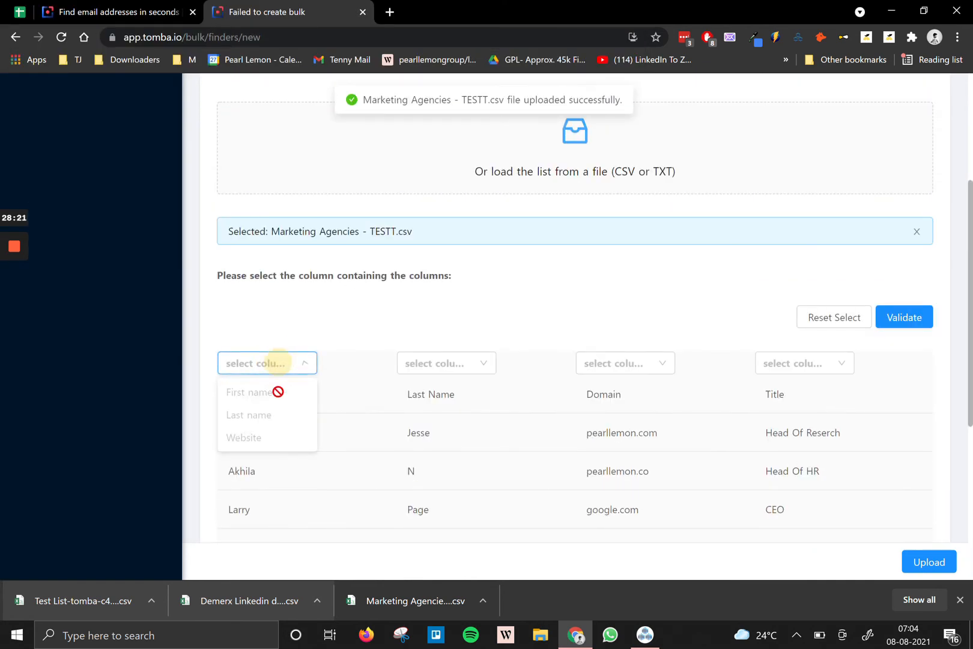
pyautogui.click(540, 317)
pyautogui.click(895, 317)
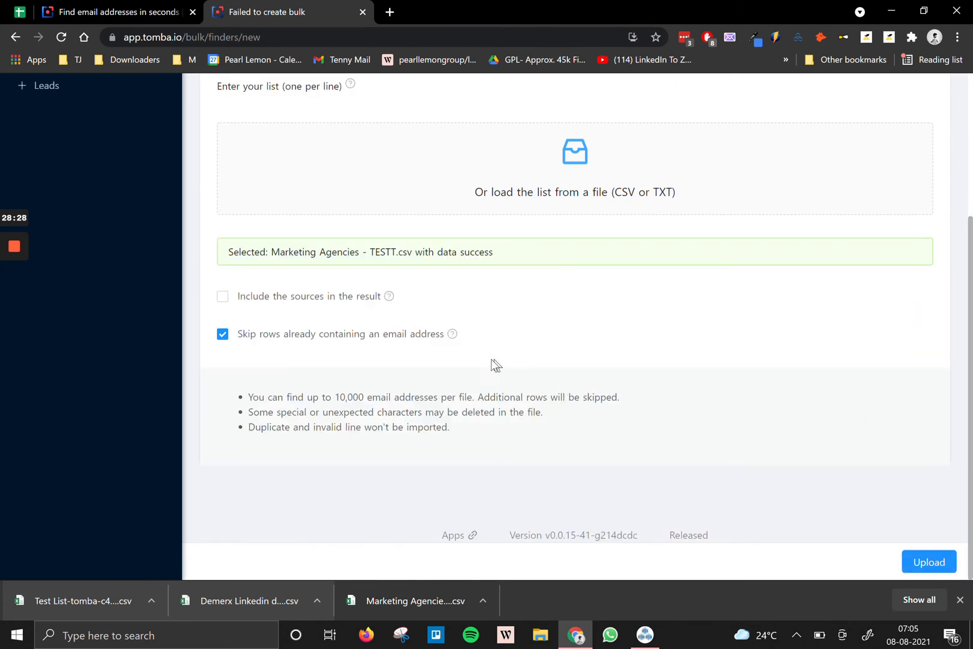
# Close Chrome's downloads bar and switch to the Marketing Agencies spreadsheet.
pyautogui.scroll(3, 493, 373)
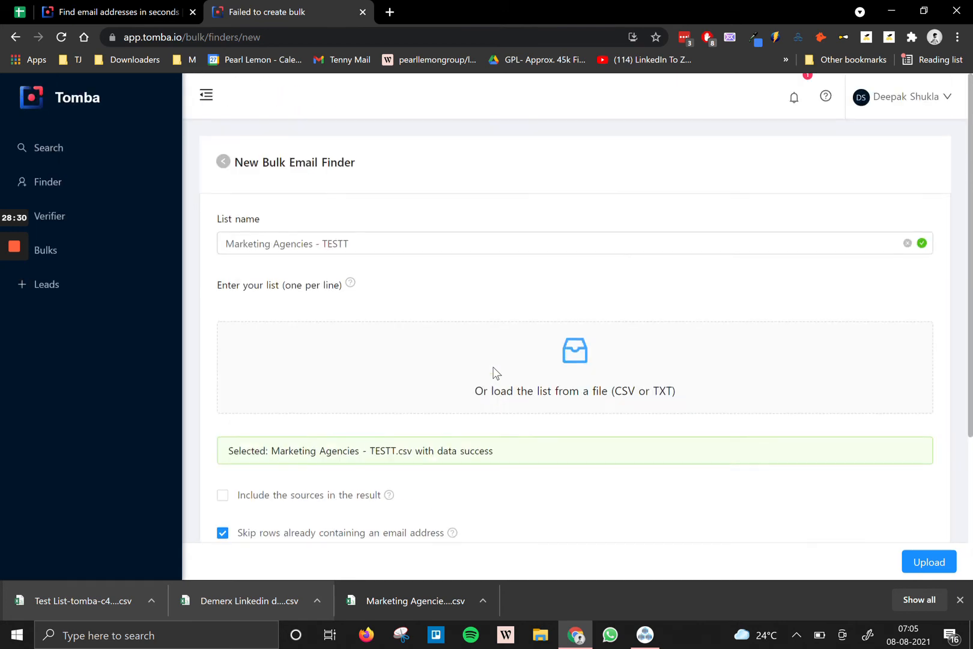
pyautogui.moveTo(22, 250)
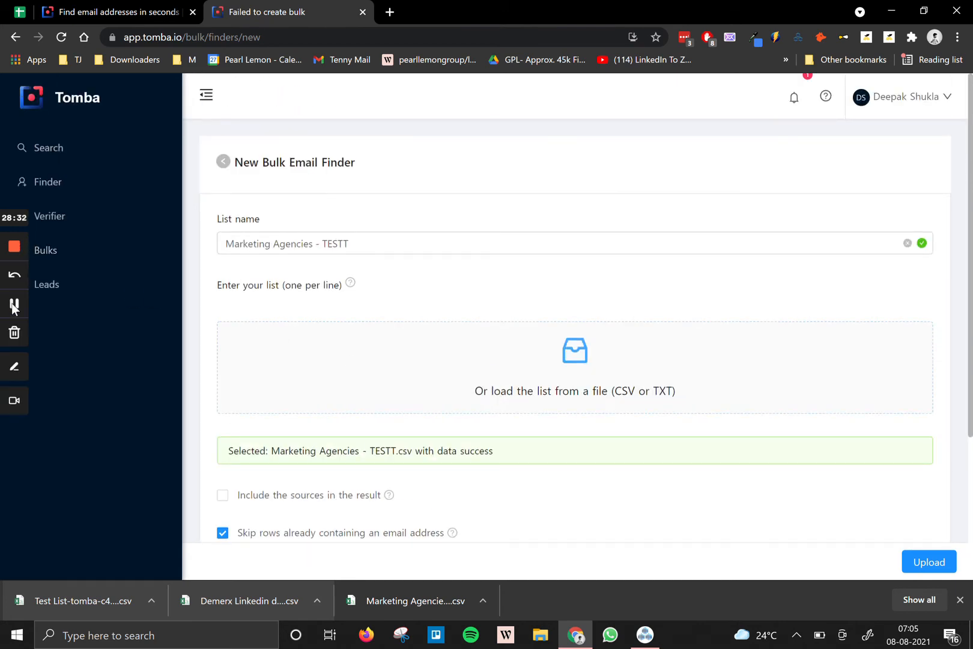
pyautogui.scroll(-3, 326, 382)
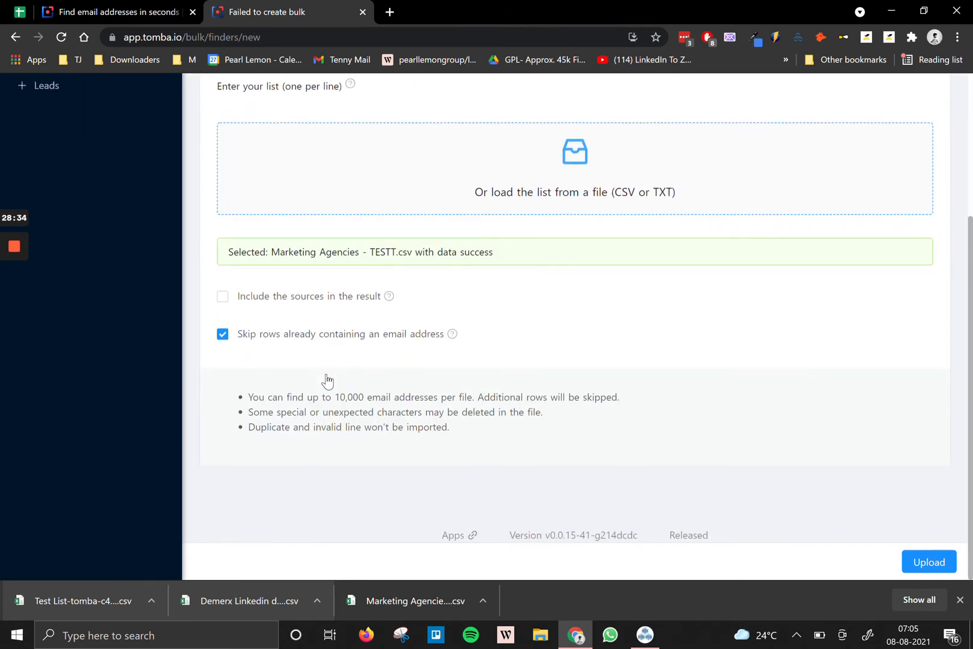
pyautogui.click(960, 600)
pyautogui.click(19, 12)
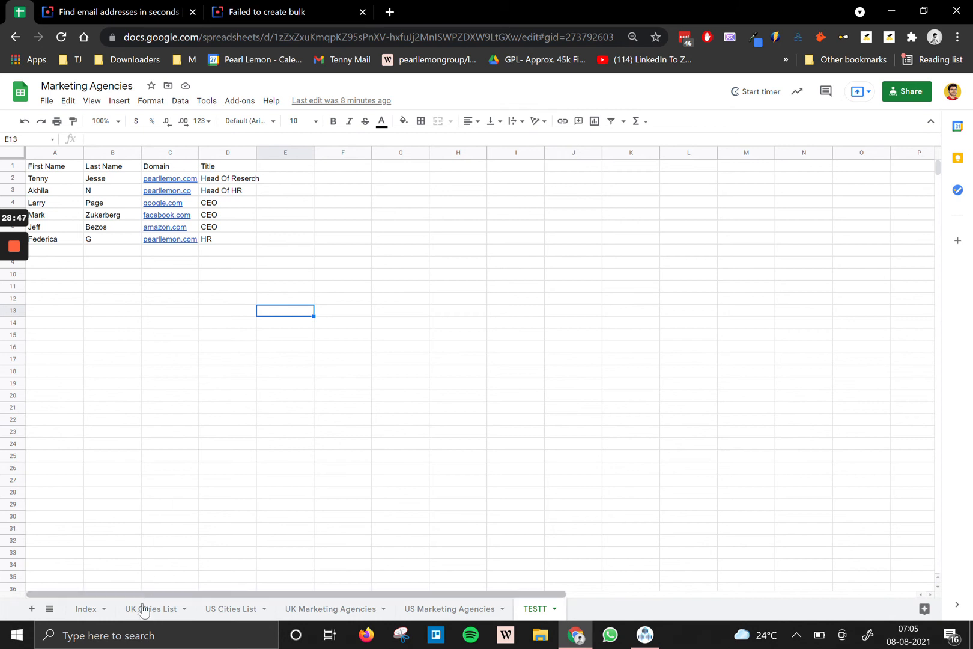
# Let the TESTT sheet load, showing six contact rows with names, domains and titles.
pyautogui.moveTo(15, 292)
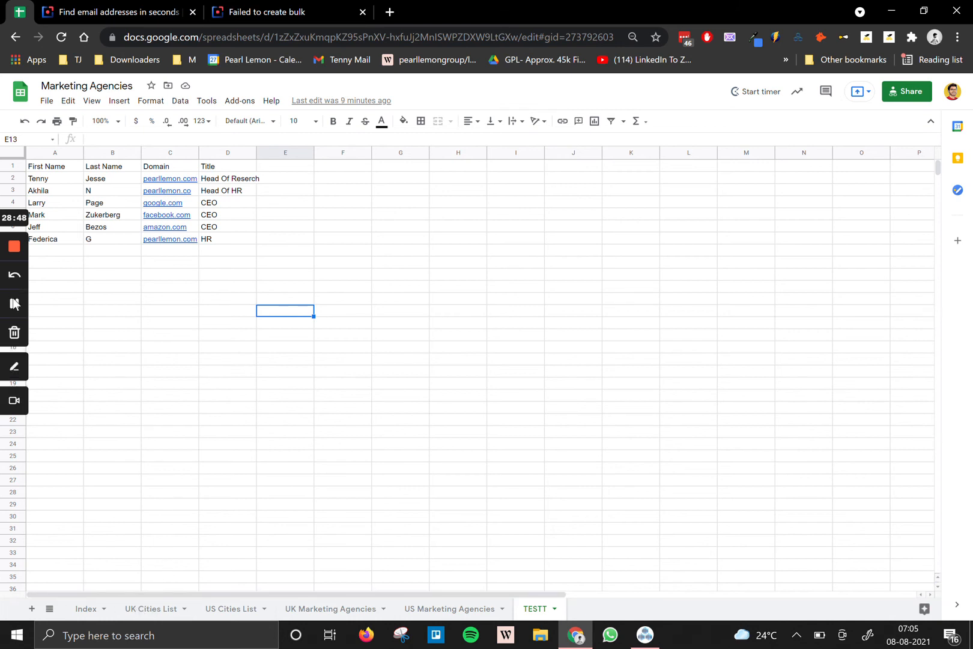
# Check the Tomba tab briefly, then open the spreadsheet's Index sheet of saved links.
pyautogui.click(232, 10)
pyautogui.scroll(3, 432, 288)
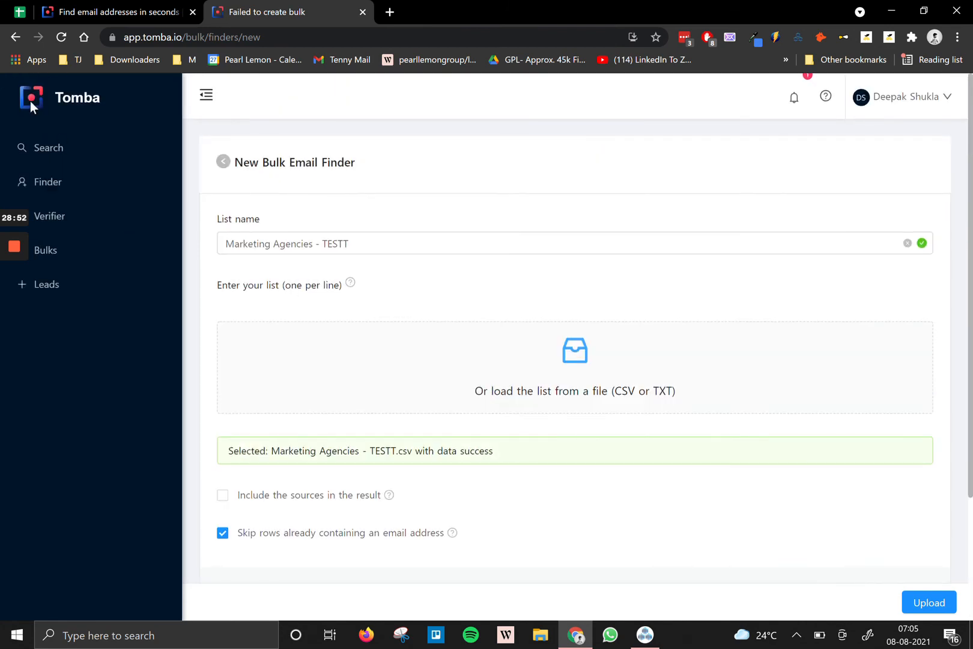
pyautogui.click(18, 12)
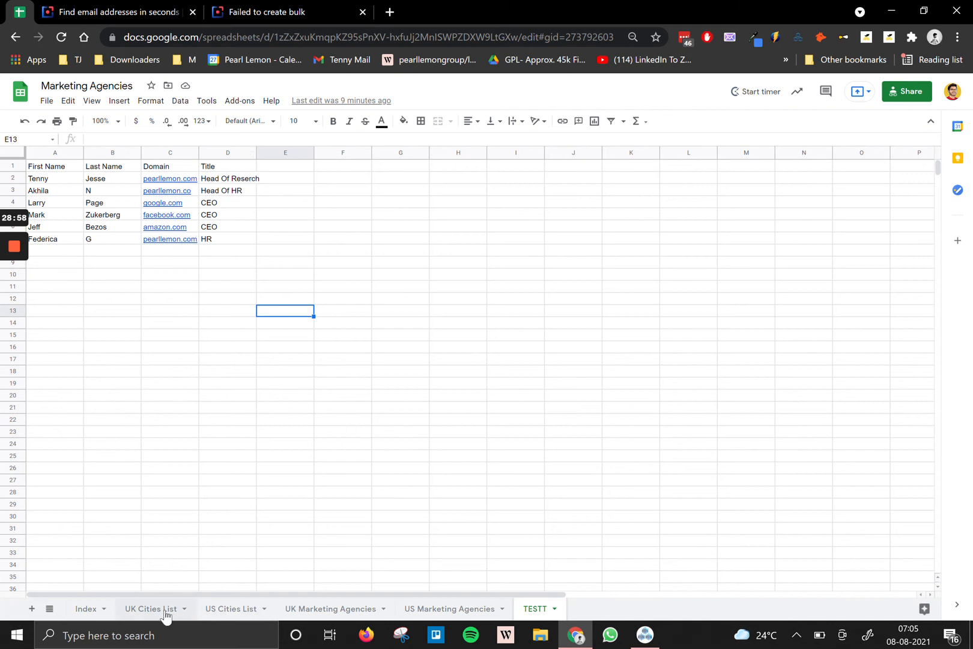
pyautogui.click(87, 609)
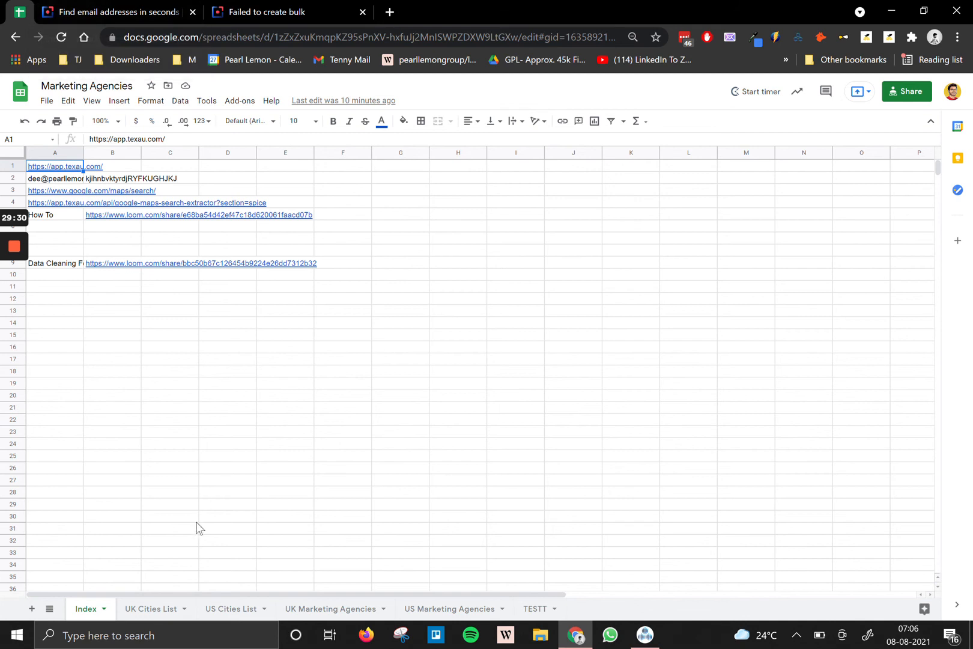
# Back in Tomba, go through Bulks to the Domain Search lists with Test List ready for download.
pyautogui.click(239, 8)
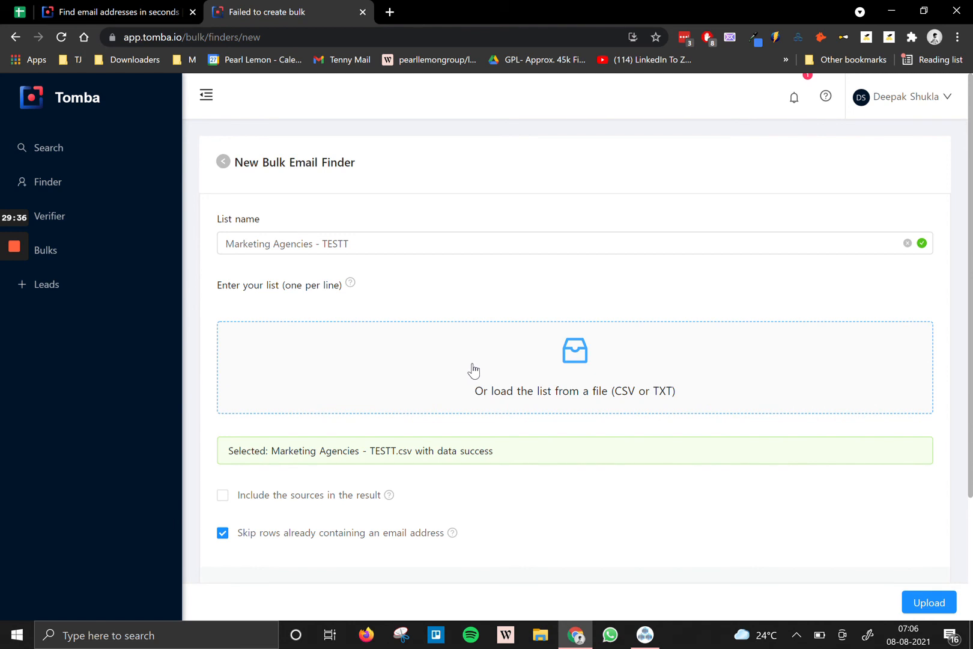
pyautogui.scroll(-3, 473, 370)
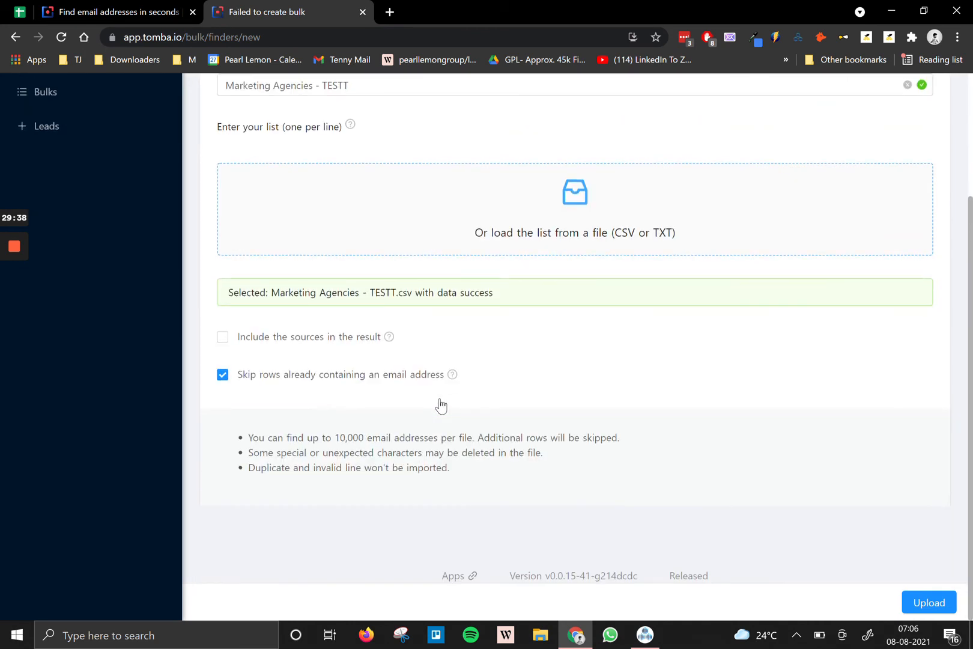
pyautogui.scroll(2, 438, 403)
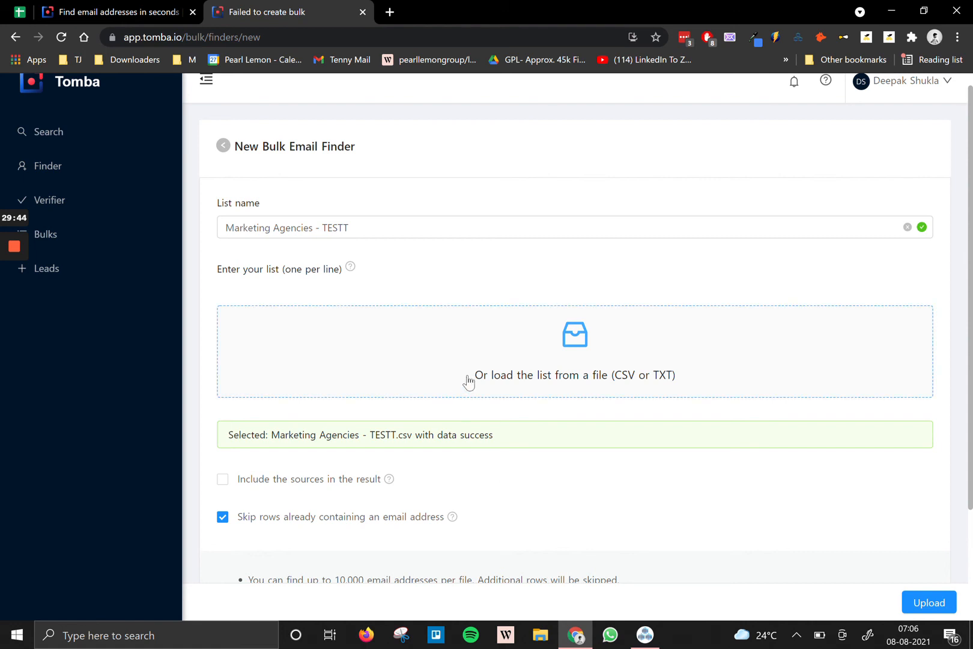
pyautogui.click(100, 229)
pyautogui.click(327, 241)
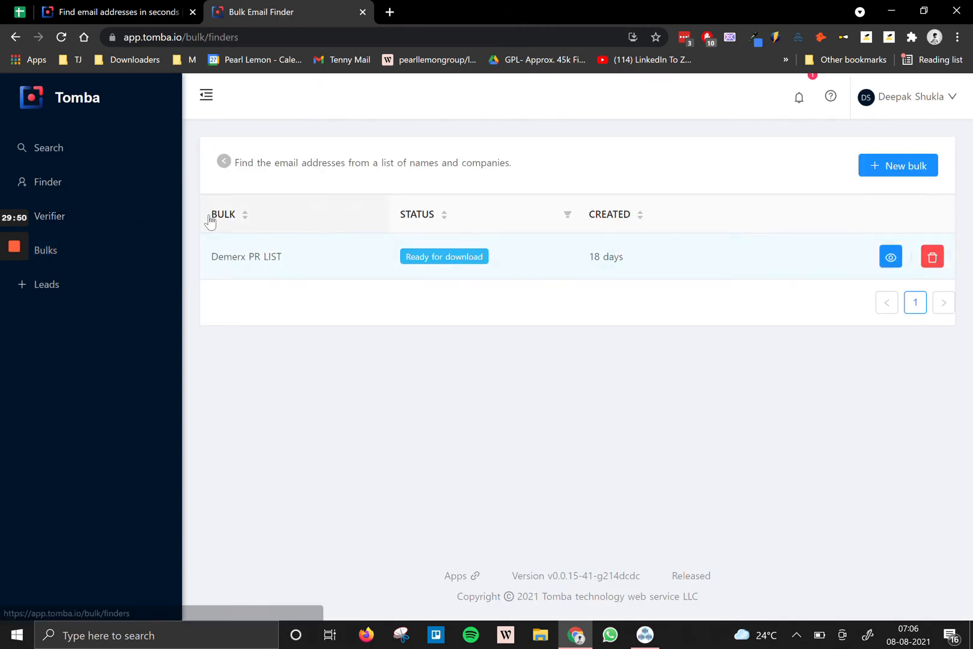
pyautogui.click(8, 38)
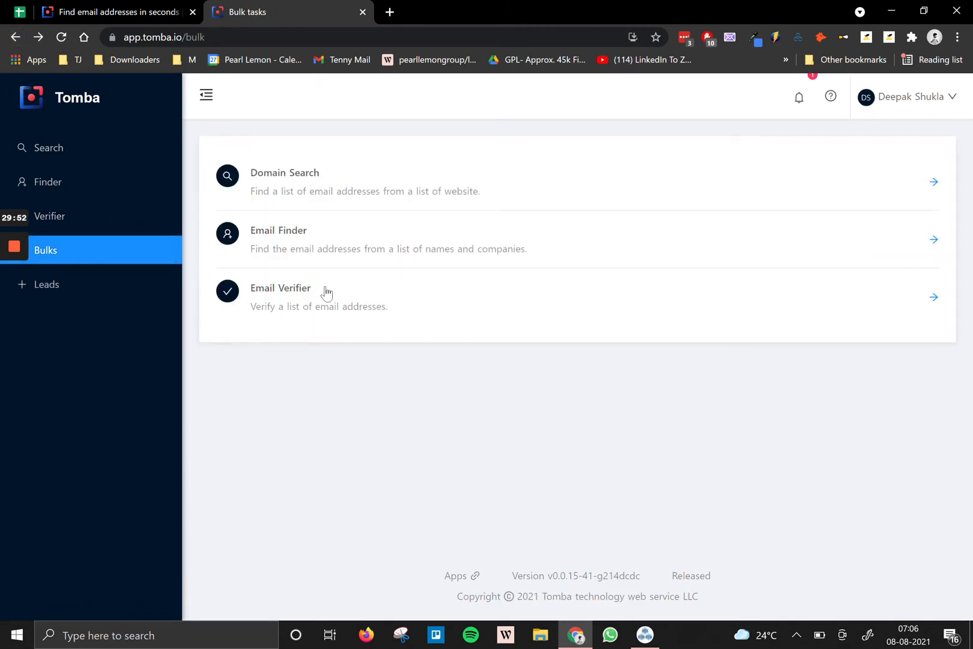
pyautogui.click(340, 174)
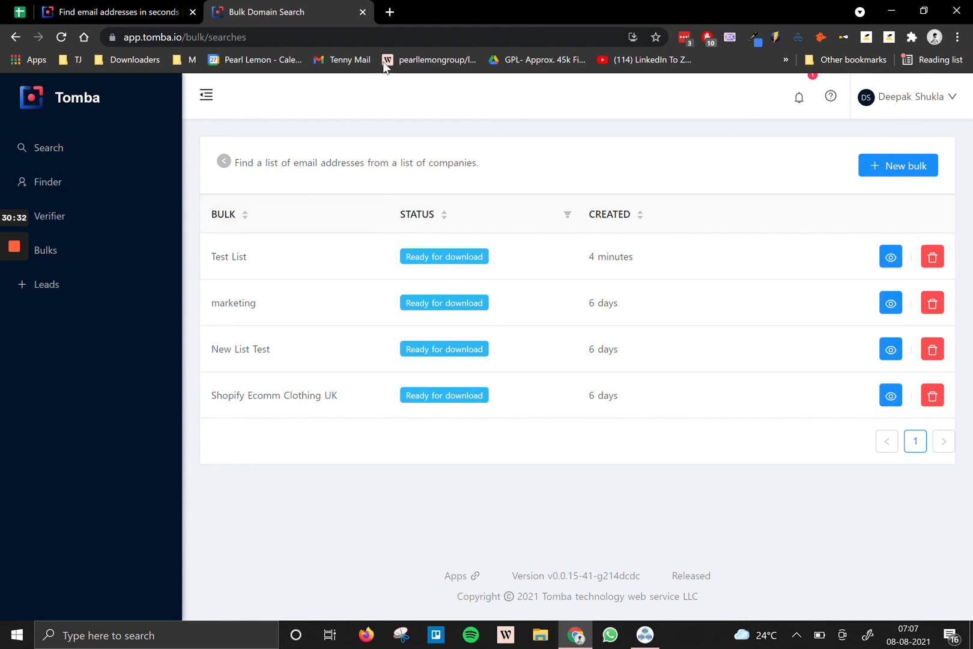
# In a new tab, load a person's LinkedIn profile by entering its linkedin.com/in/ address.
pyautogui.click(390, 12)
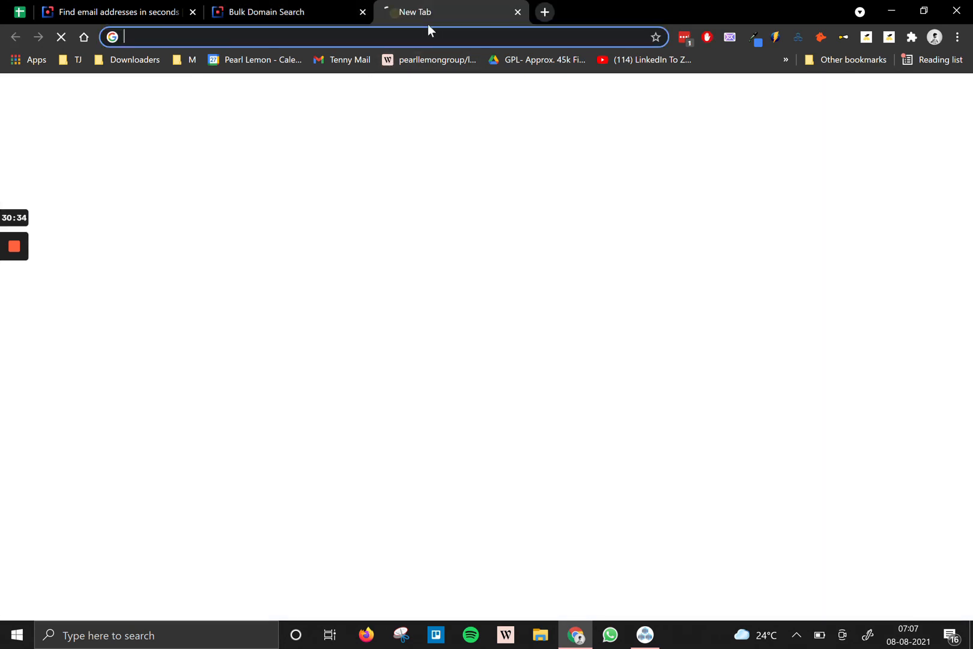
pyautogui.write('lin')
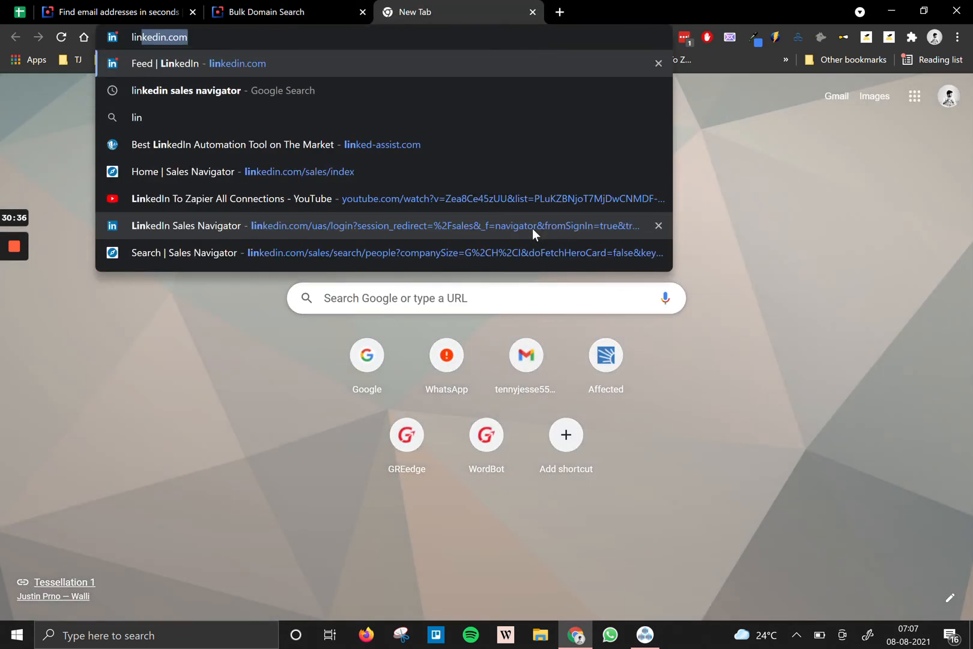
pyautogui.write('kedin.com')
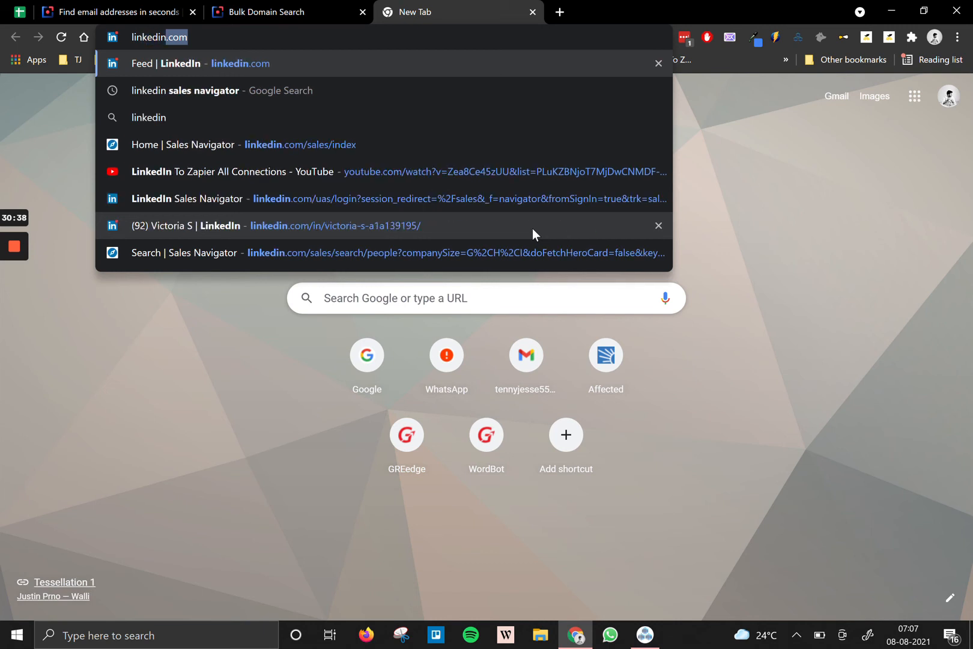
pyautogui.write('/in/')
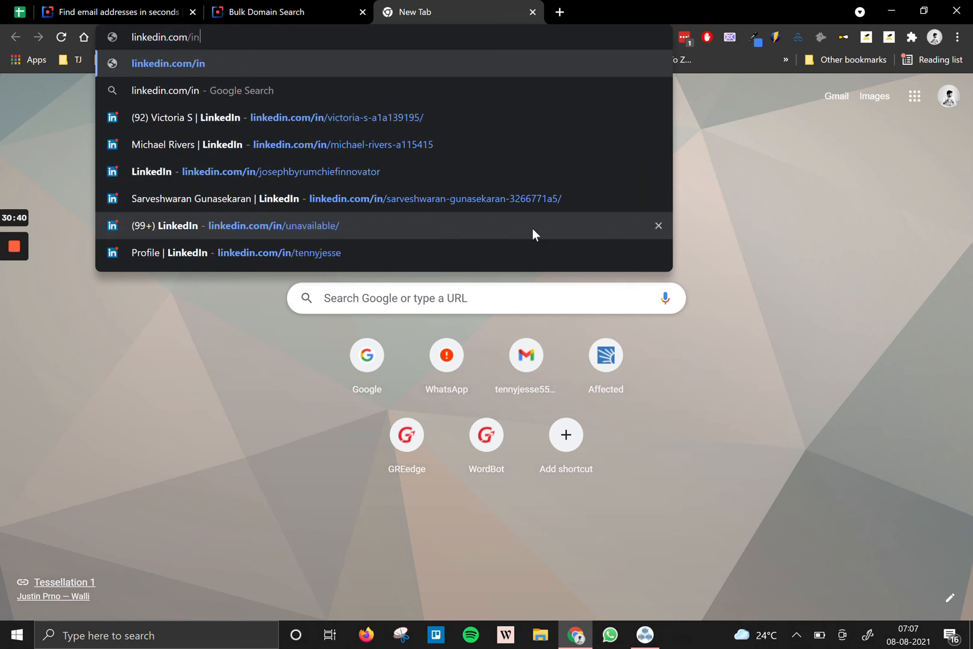
pyautogui.press('Down')
pyautogui.press('Down')
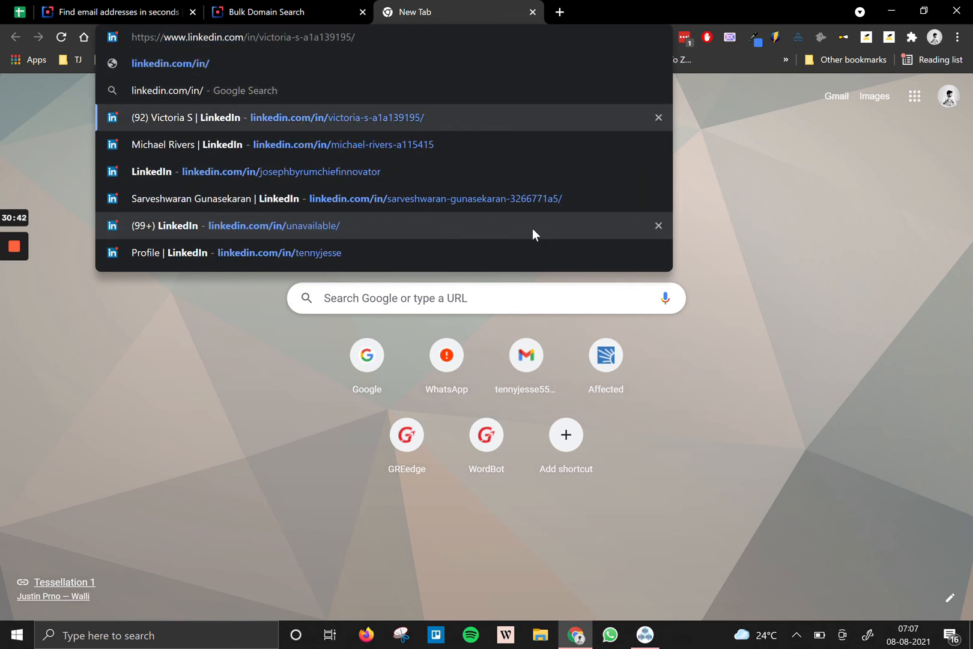
pyautogui.press('BackSpace')
pyautogui.press('BackSpace')
pyautogui.press('BackSpace')
pyautogui.press('BackSpace')
pyautogui.press('BackSpace')
pyautogui.press('BackSpace')
pyautogui.press('BackSpace')
pyautogui.press('BackSpace')
pyautogui.press('BackSpace')
pyautogui.press('BackSpace')
pyautogui.press('BackSpace')
pyautogui.press('BackSpace')
pyautogui.press('BackSpace')
pyautogui.press('BackSpace')
pyautogui.press('BackSpace')
pyautogui.press('BackSpace')
pyautogui.press('BackSpace')
pyautogui.press('BackSpace')
pyautogui.press('BackSpace')
pyautogui.press('BackSpace')
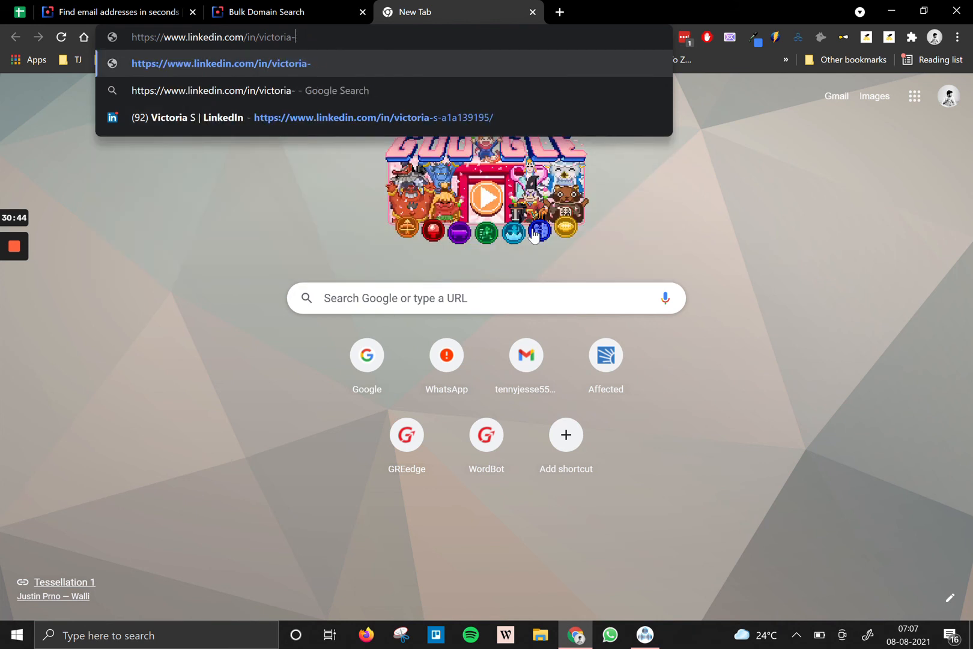
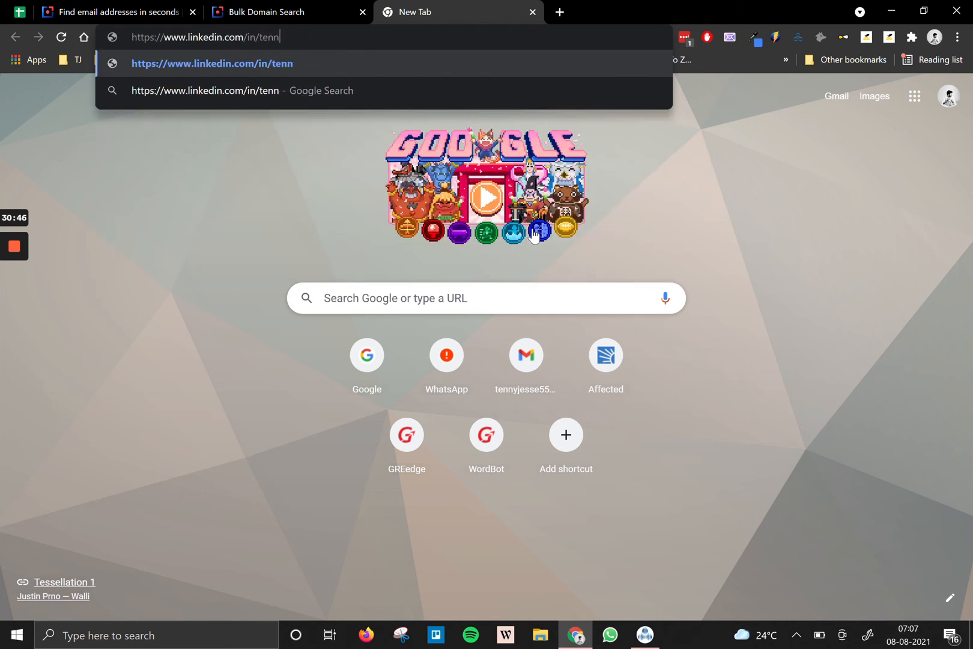
pyautogui.press('Return')
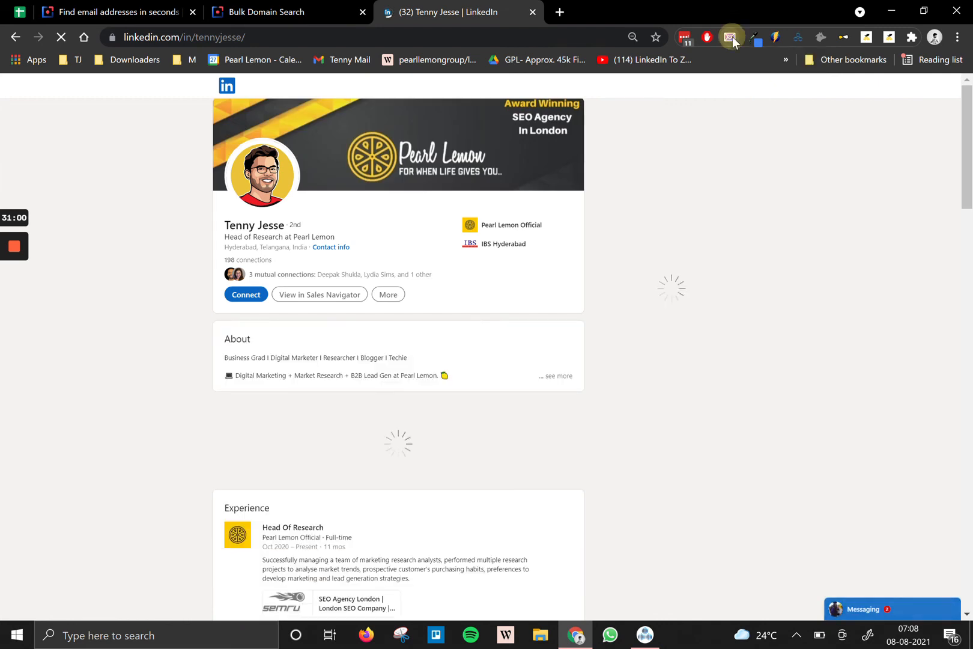
# Run FindThatLead on the LinkedIn profile to get its pearllemon.com work email, then open a new tab.
pyautogui.click(732, 37)
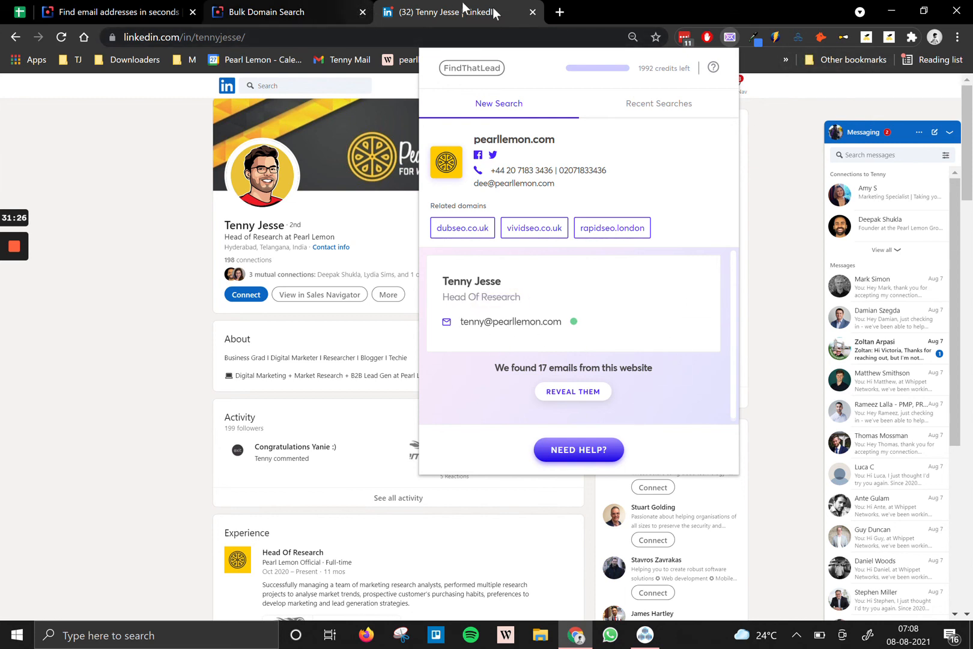
pyautogui.click(560, 12)
# Load pearllemon.com and review the 16 emails FindThatLead finds for the domain.
pyautogui.write('p')
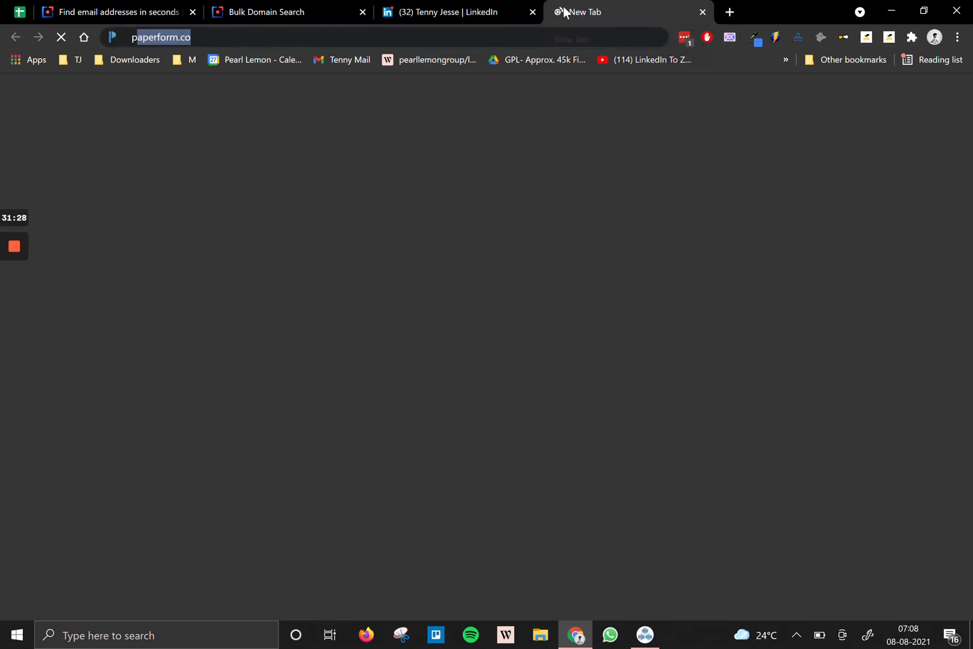
pyautogui.write('earllemon.com')
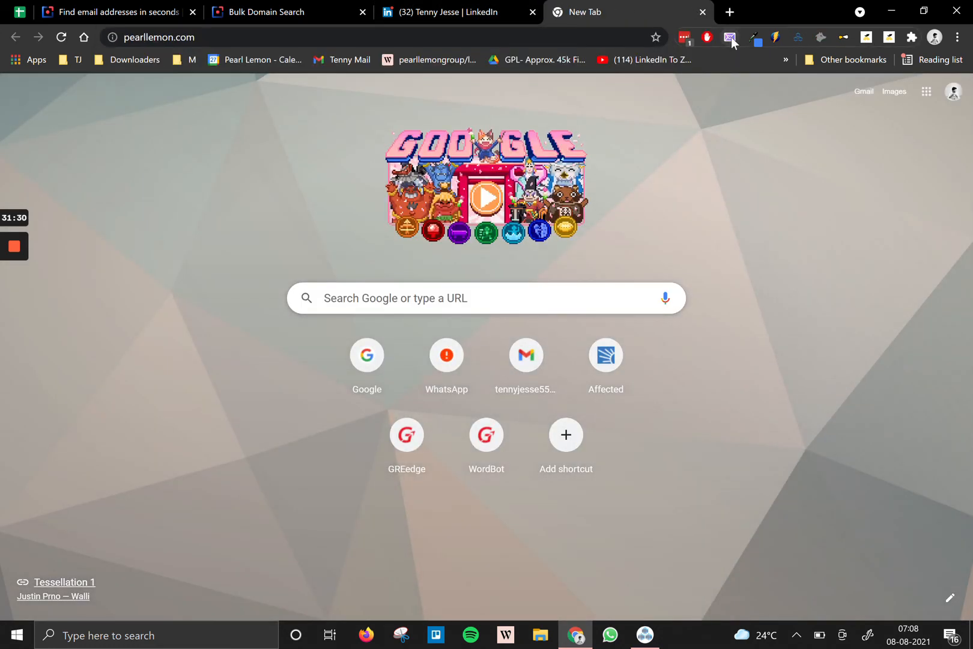
pyautogui.press('Return')
pyautogui.click(730, 37)
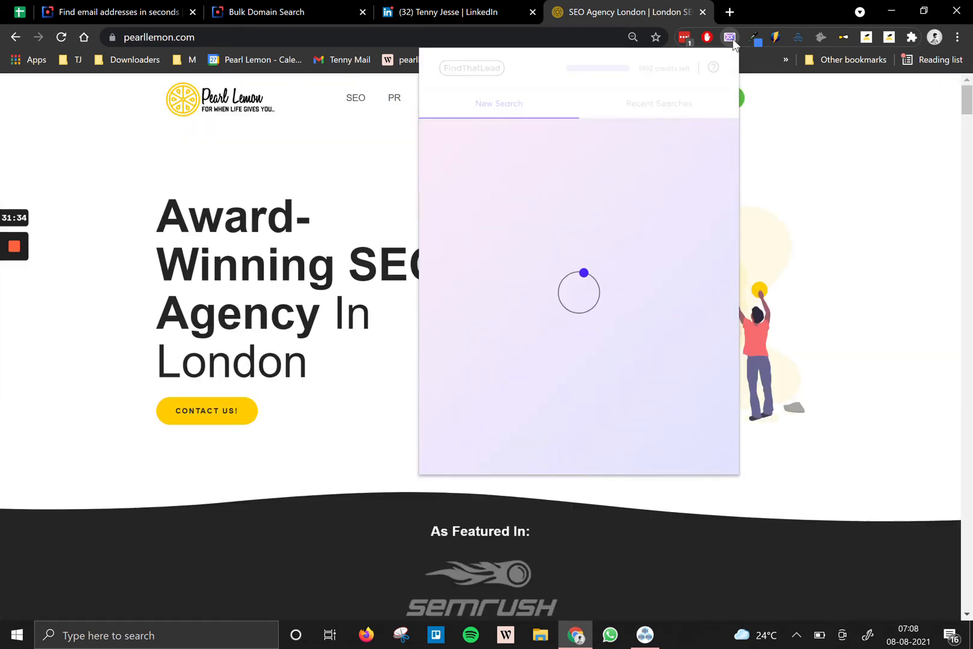
pyautogui.scroll(-3, 562, 307)
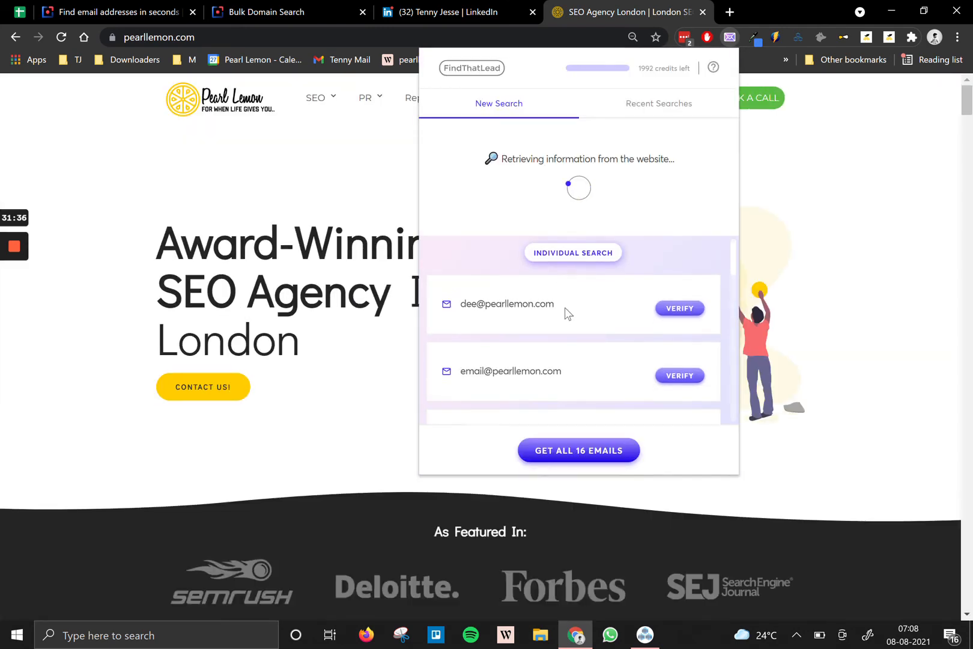
pyautogui.scroll(-6, 540, 310)
pyautogui.scroll(2, 535, 315)
pyautogui.scroll(4, 535, 315)
pyautogui.scroll(1, 521, 319)
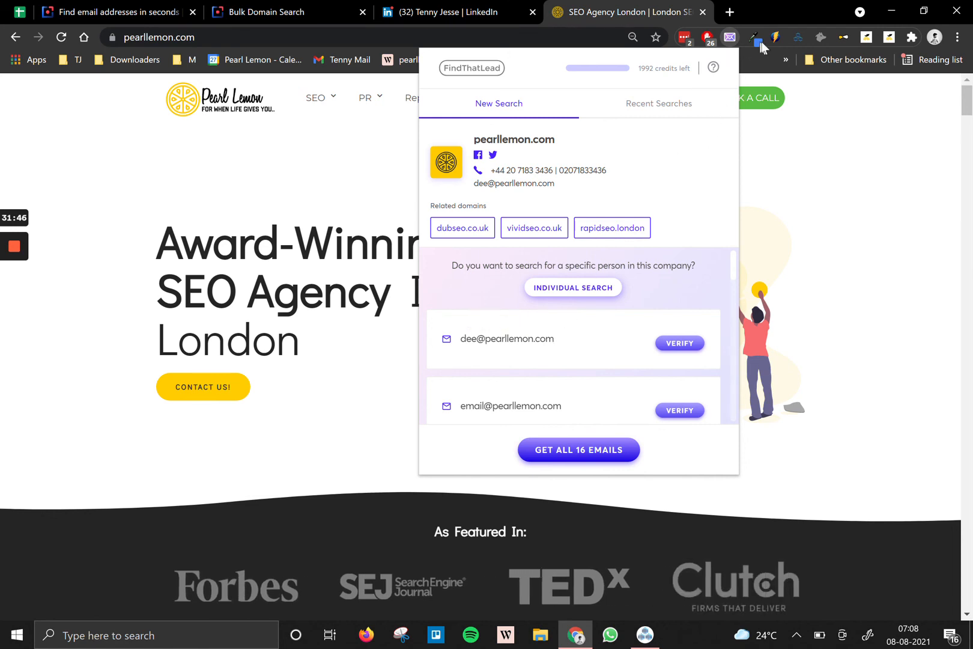
# Confirm Hunter shows 25 / 25 searches used, glance at the LinkedIn tab, and return to pearllemon.com.
pyautogui.click(821, 38)
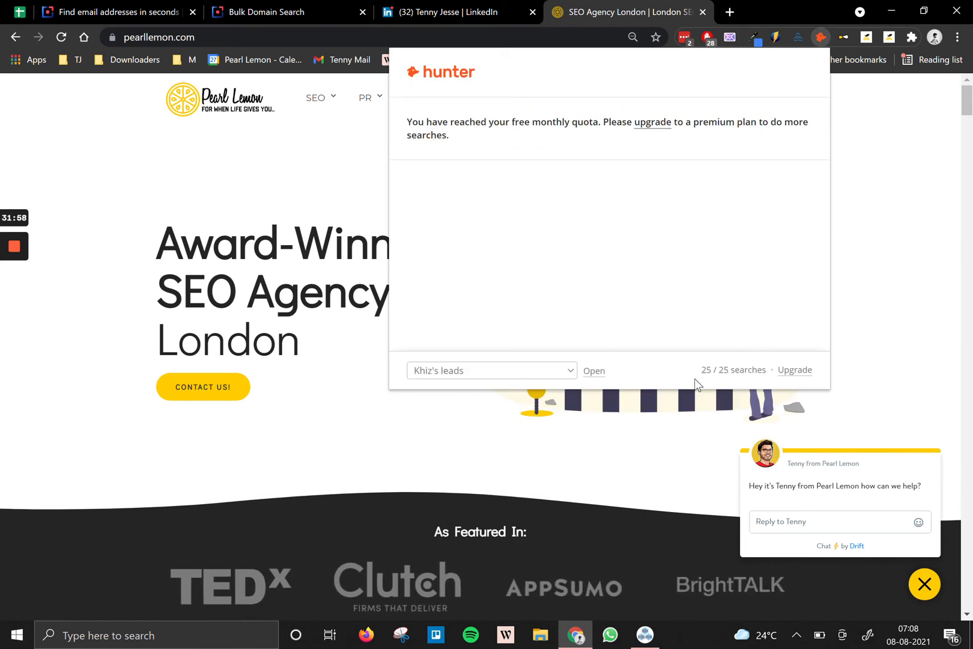
pyautogui.moveTo(701, 369); pyautogui.dragTo(748, 369)
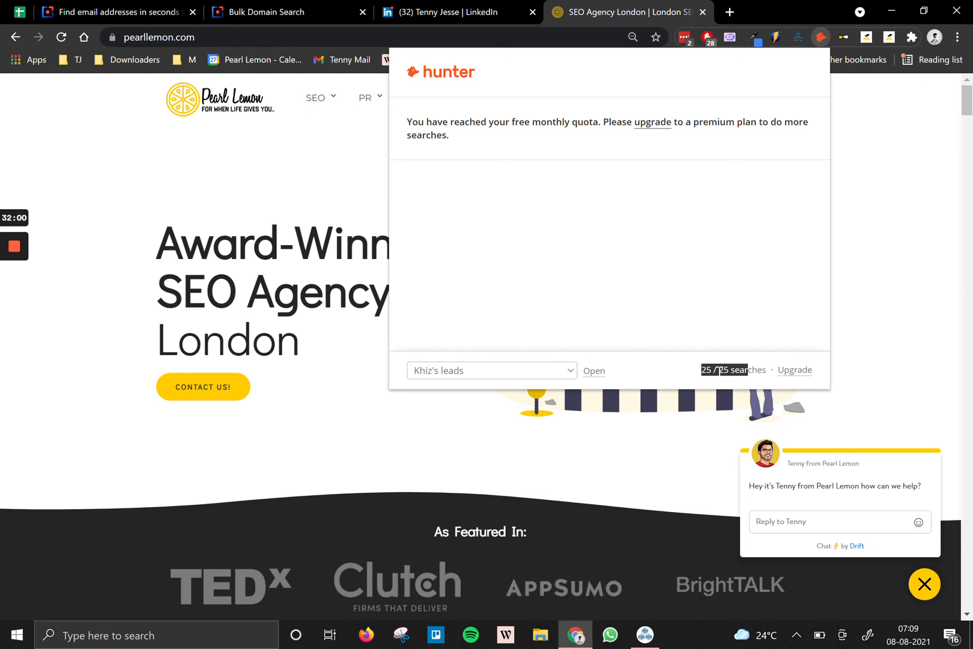
pyautogui.tripleClick(712, 370)
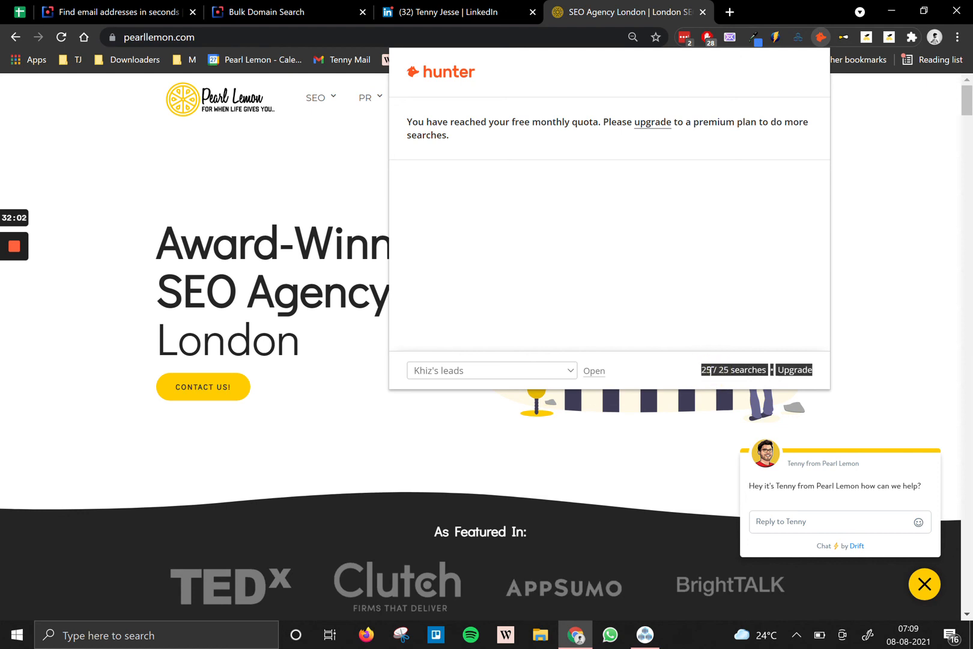
pyautogui.click(711, 370)
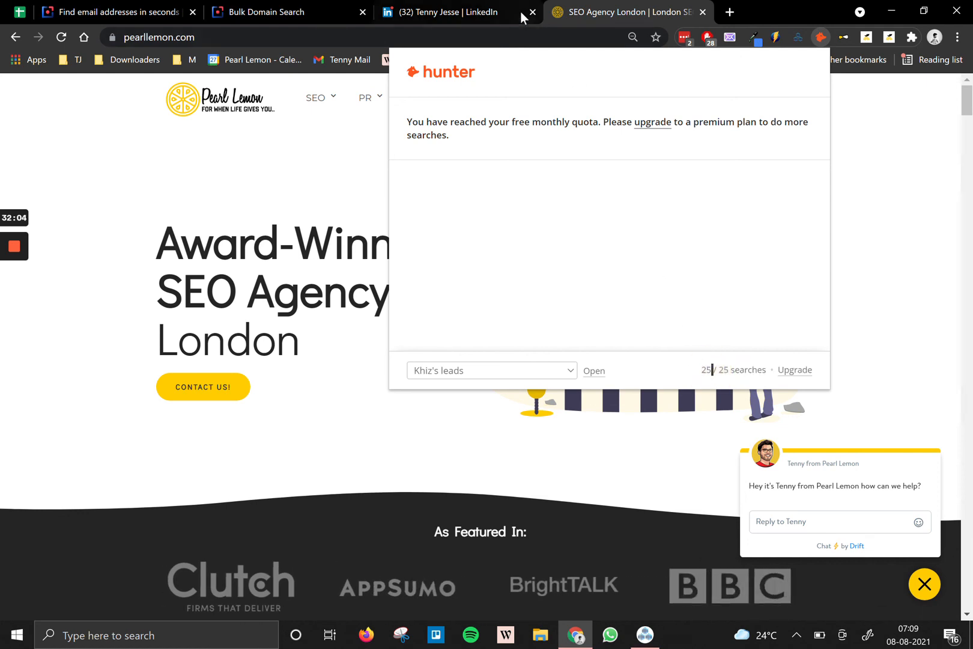
pyautogui.click(496, 9)
pyautogui.click(726, 37)
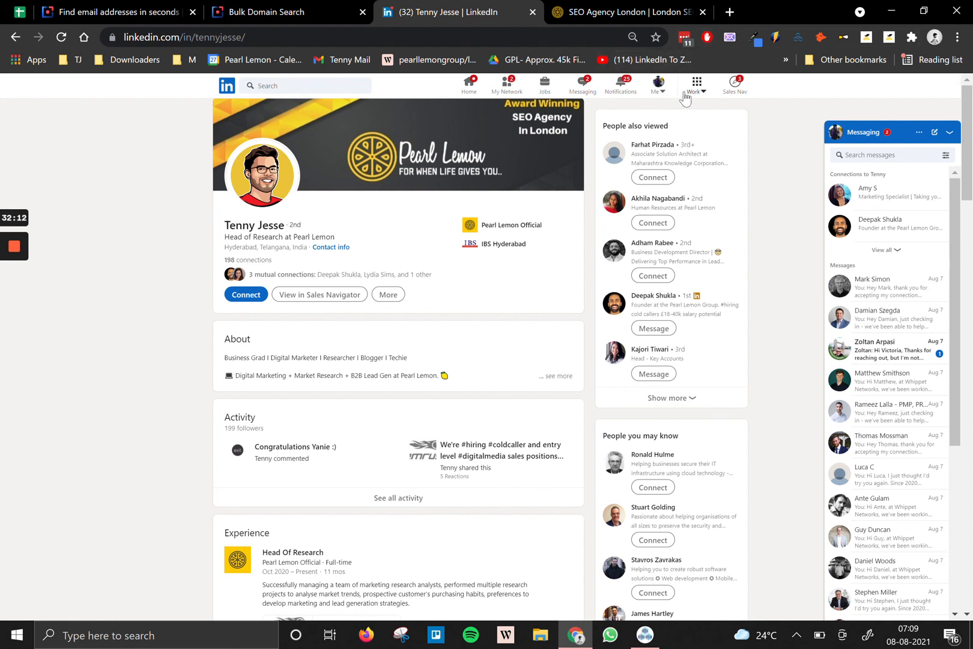
pyautogui.click(577, 12)
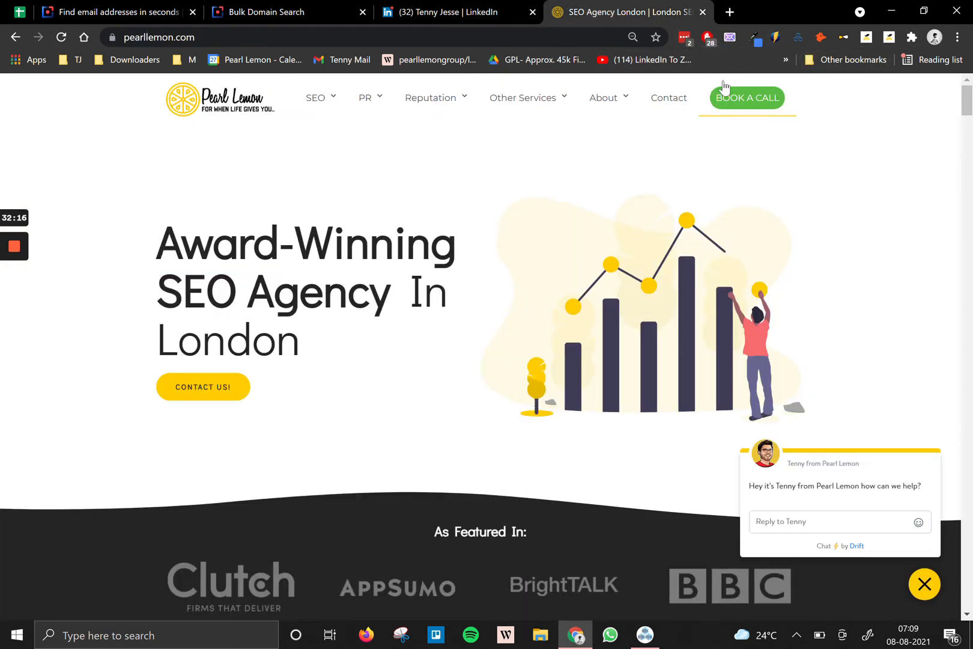
# Go to clearout.io and log in, reaching the dashboard with 675,979 remaining credits.
pyautogui.click(466, 42)
pyautogui.write('clearout.io')
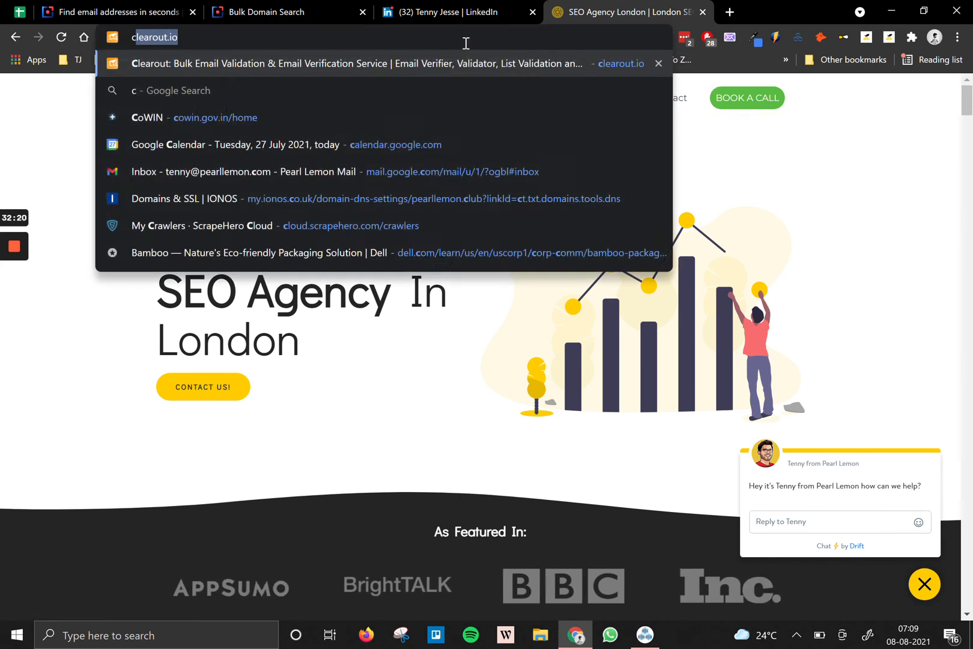
pyautogui.press('Return')
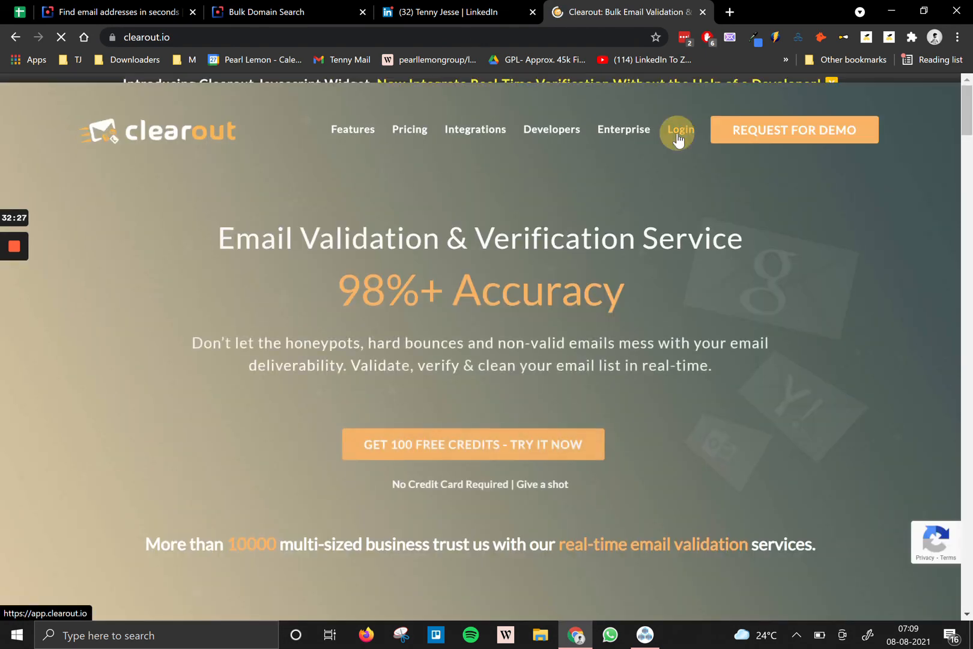
pyautogui.click(678, 132)
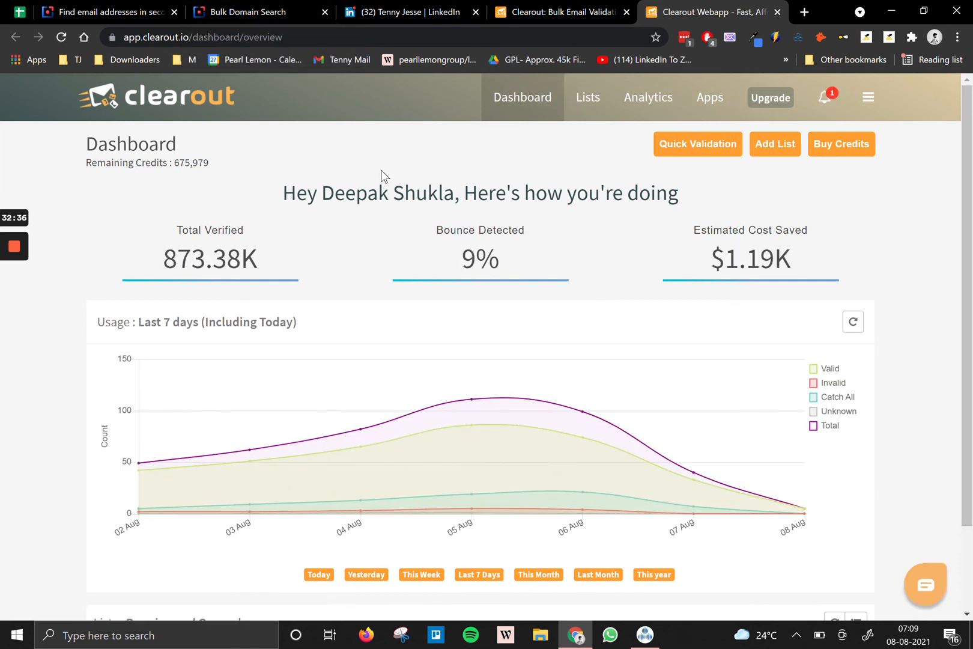
# Upload Demerx Linkedin domain.csv to Clearout after discarding the rejected Test List upload, which had no email column.
pyautogui.click(776, 155)
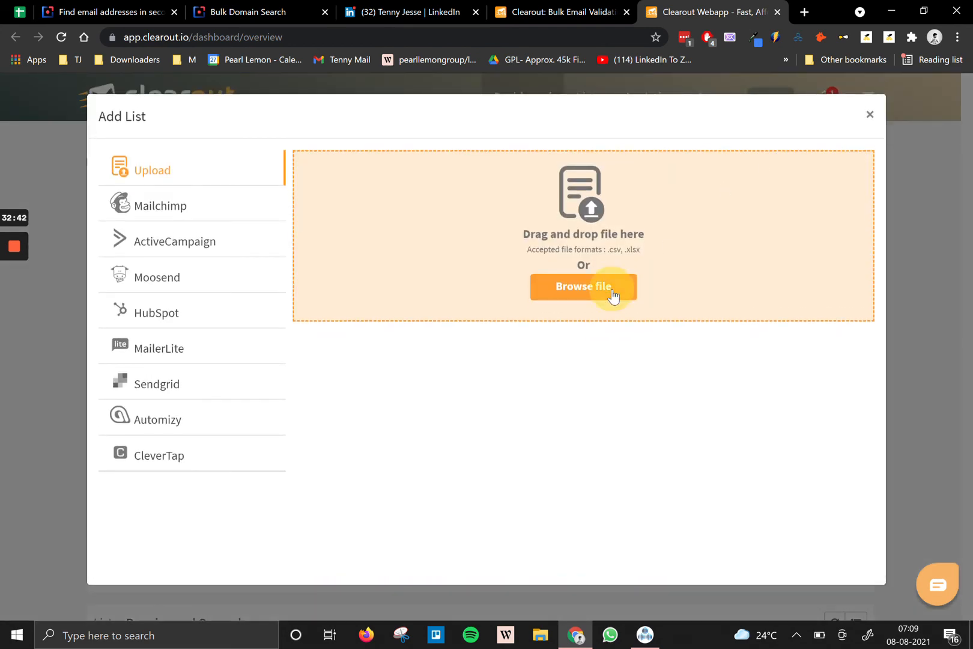
pyautogui.click(613, 291)
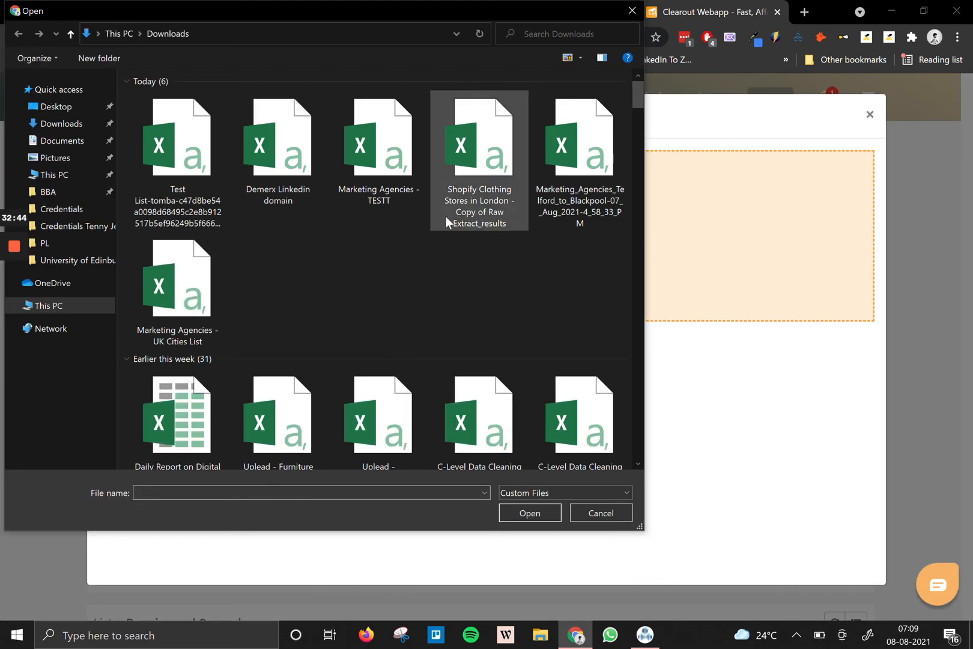
pyautogui.doubleClick(193, 171)
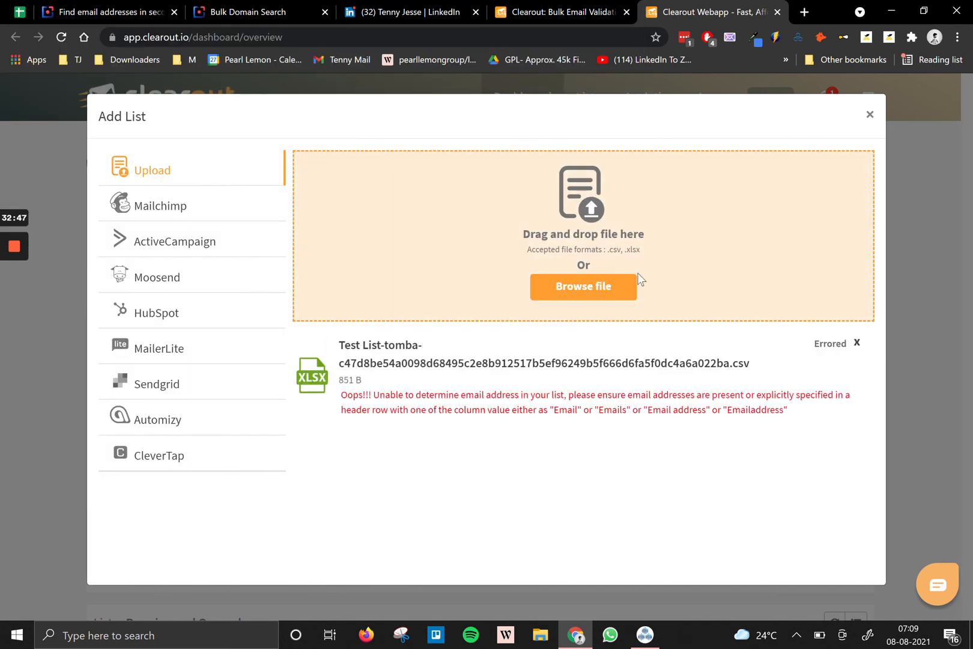
pyautogui.click(857, 342)
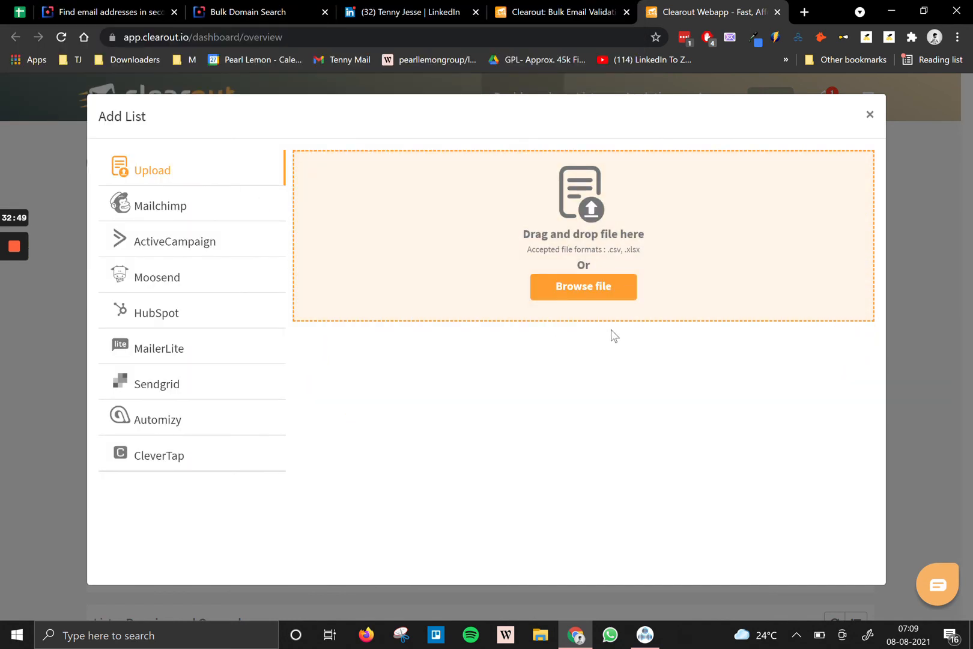
pyautogui.click(550, 290)
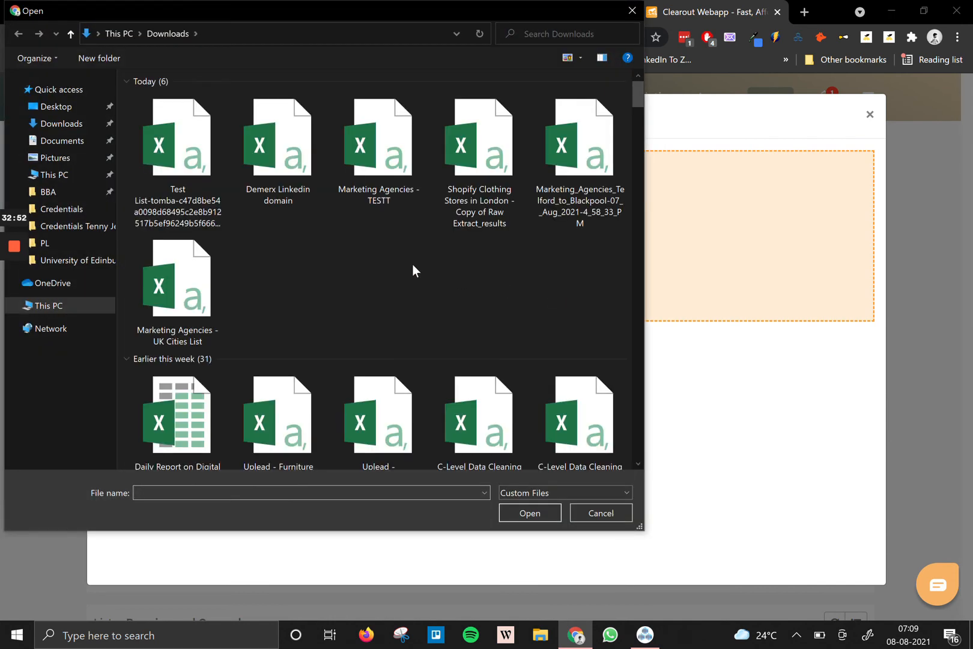
pyautogui.doubleClick(290, 191)
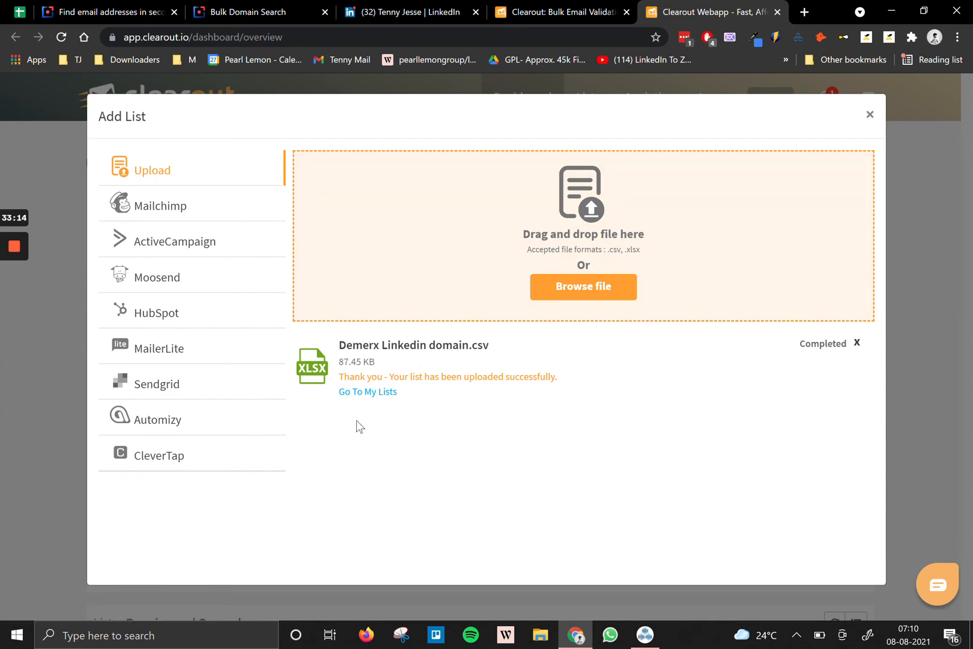
# Start verifying the Demerx Linkedin list of 436 emails with 9 duplicates.
pyautogui.click(367, 394)
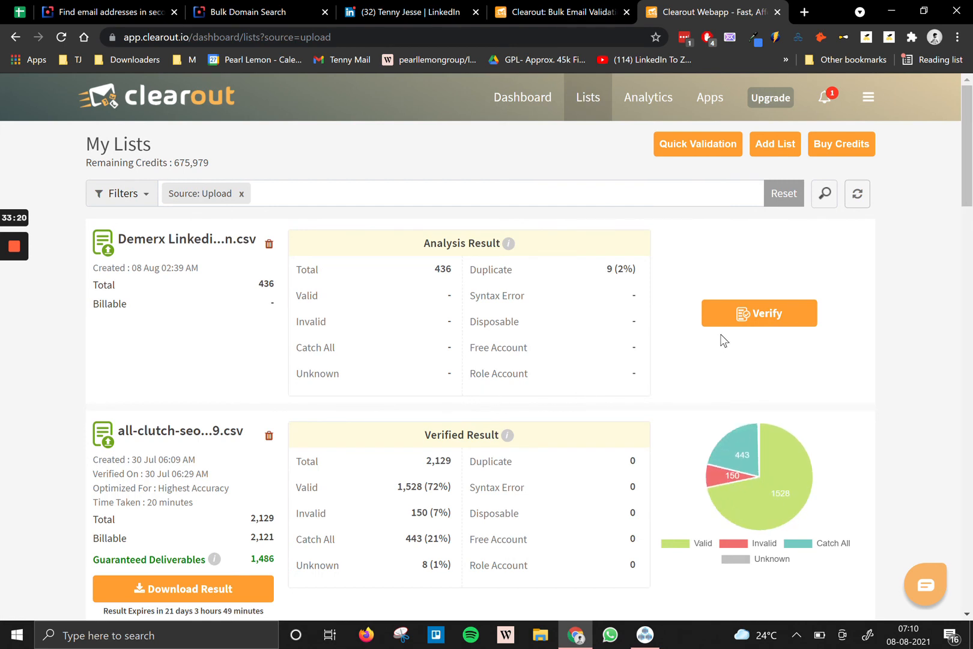
pyautogui.moveTo(470, 270); pyautogui.dragTo(625, 269)
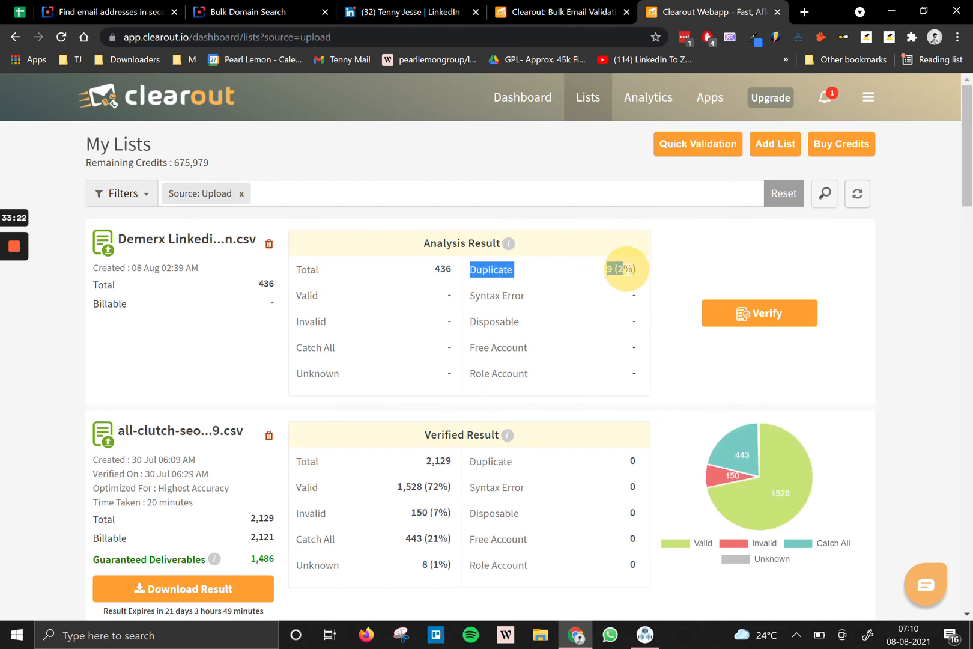
pyautogui.moveTo(441, 269); pyautogui.dragTo(436, 269)
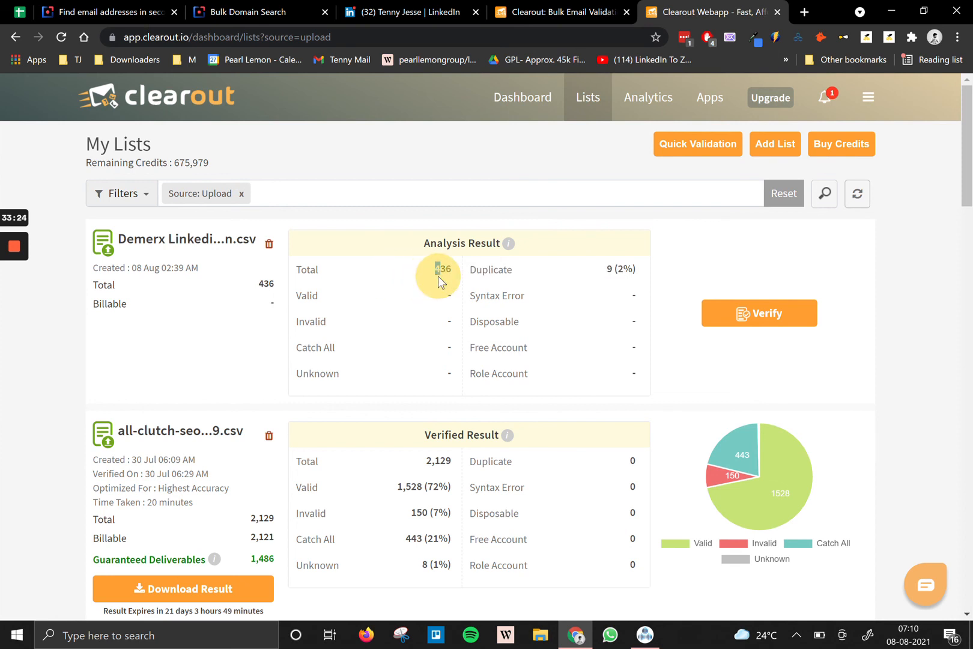
pyautogui.click(760, 320)
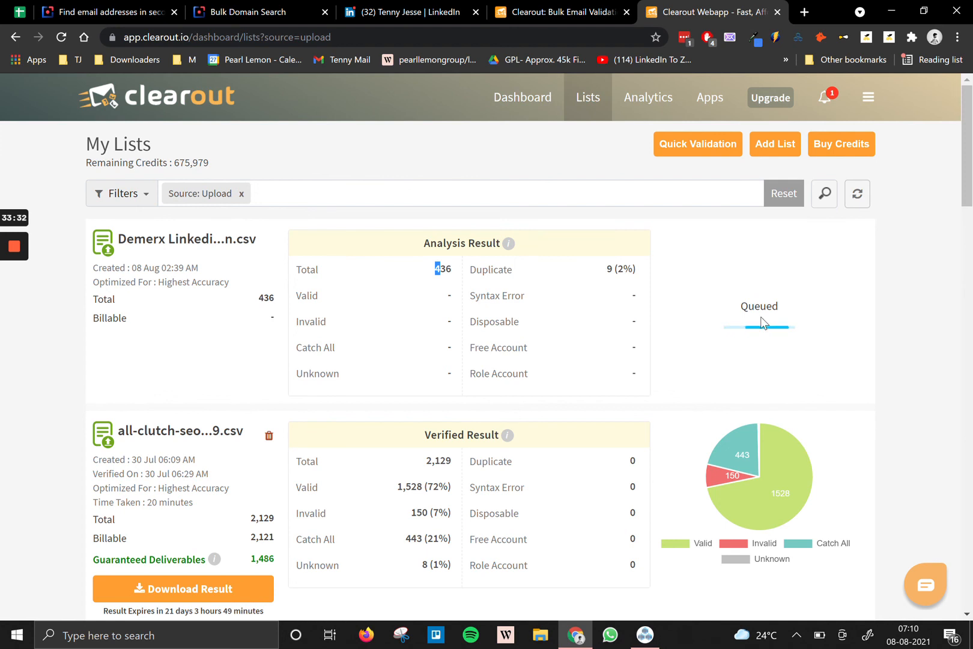
# Download the Guaranteed Deliverables result of the earlier verified list.
pyautogui.scroll(-2, 749, 412)
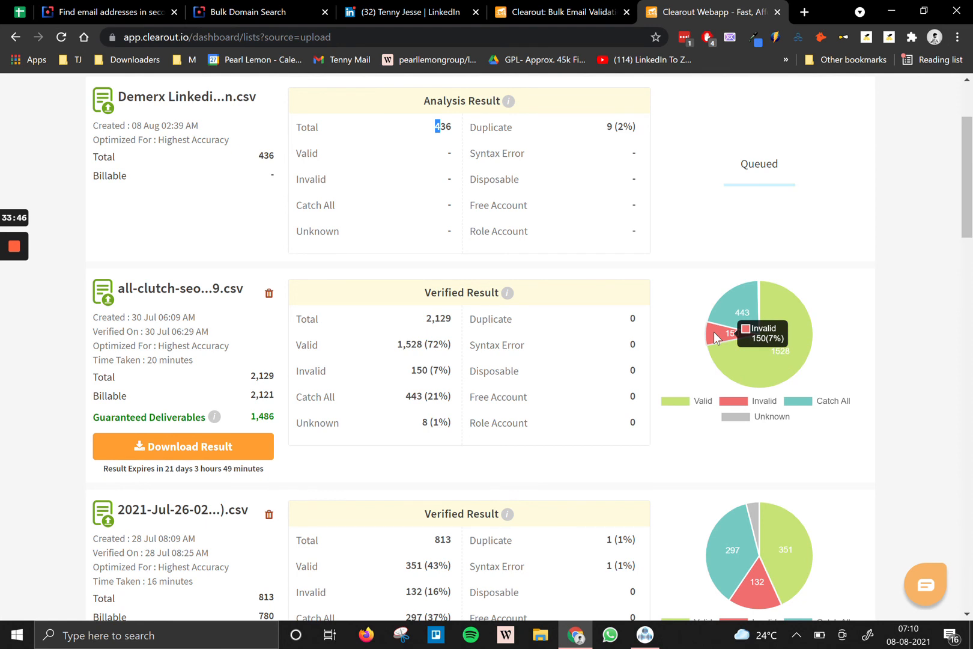
pyautogui.click(208, 451)
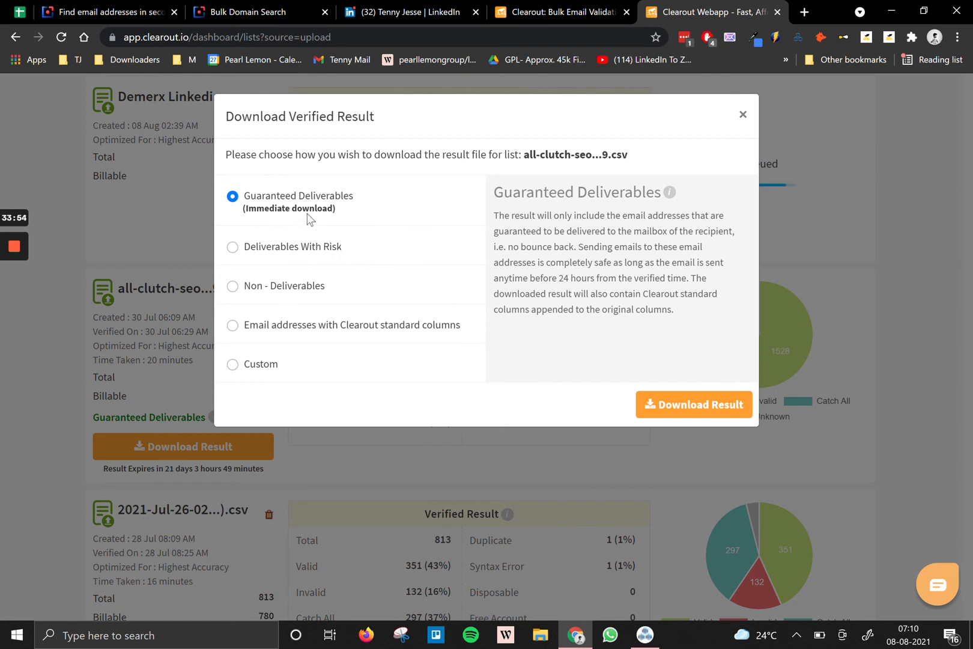
pyautogui.click(672, 406)
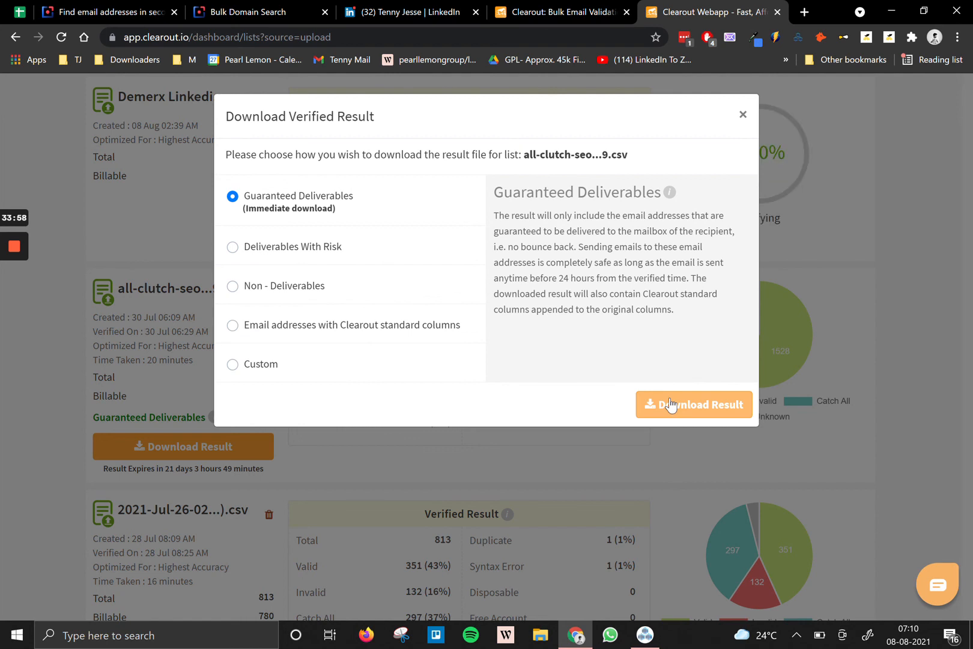
pyautogui.click(743, 115)
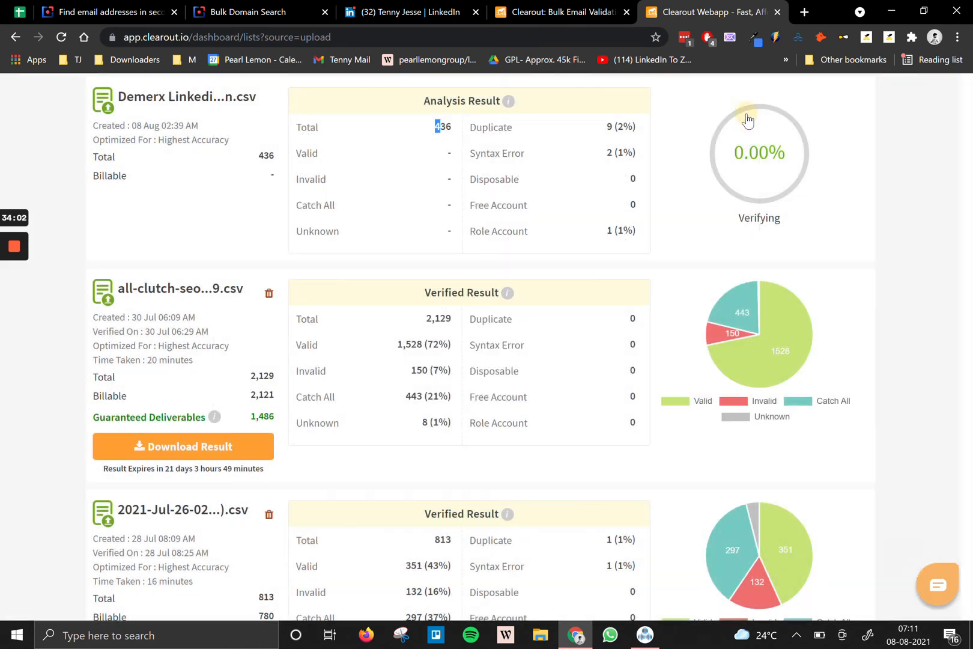